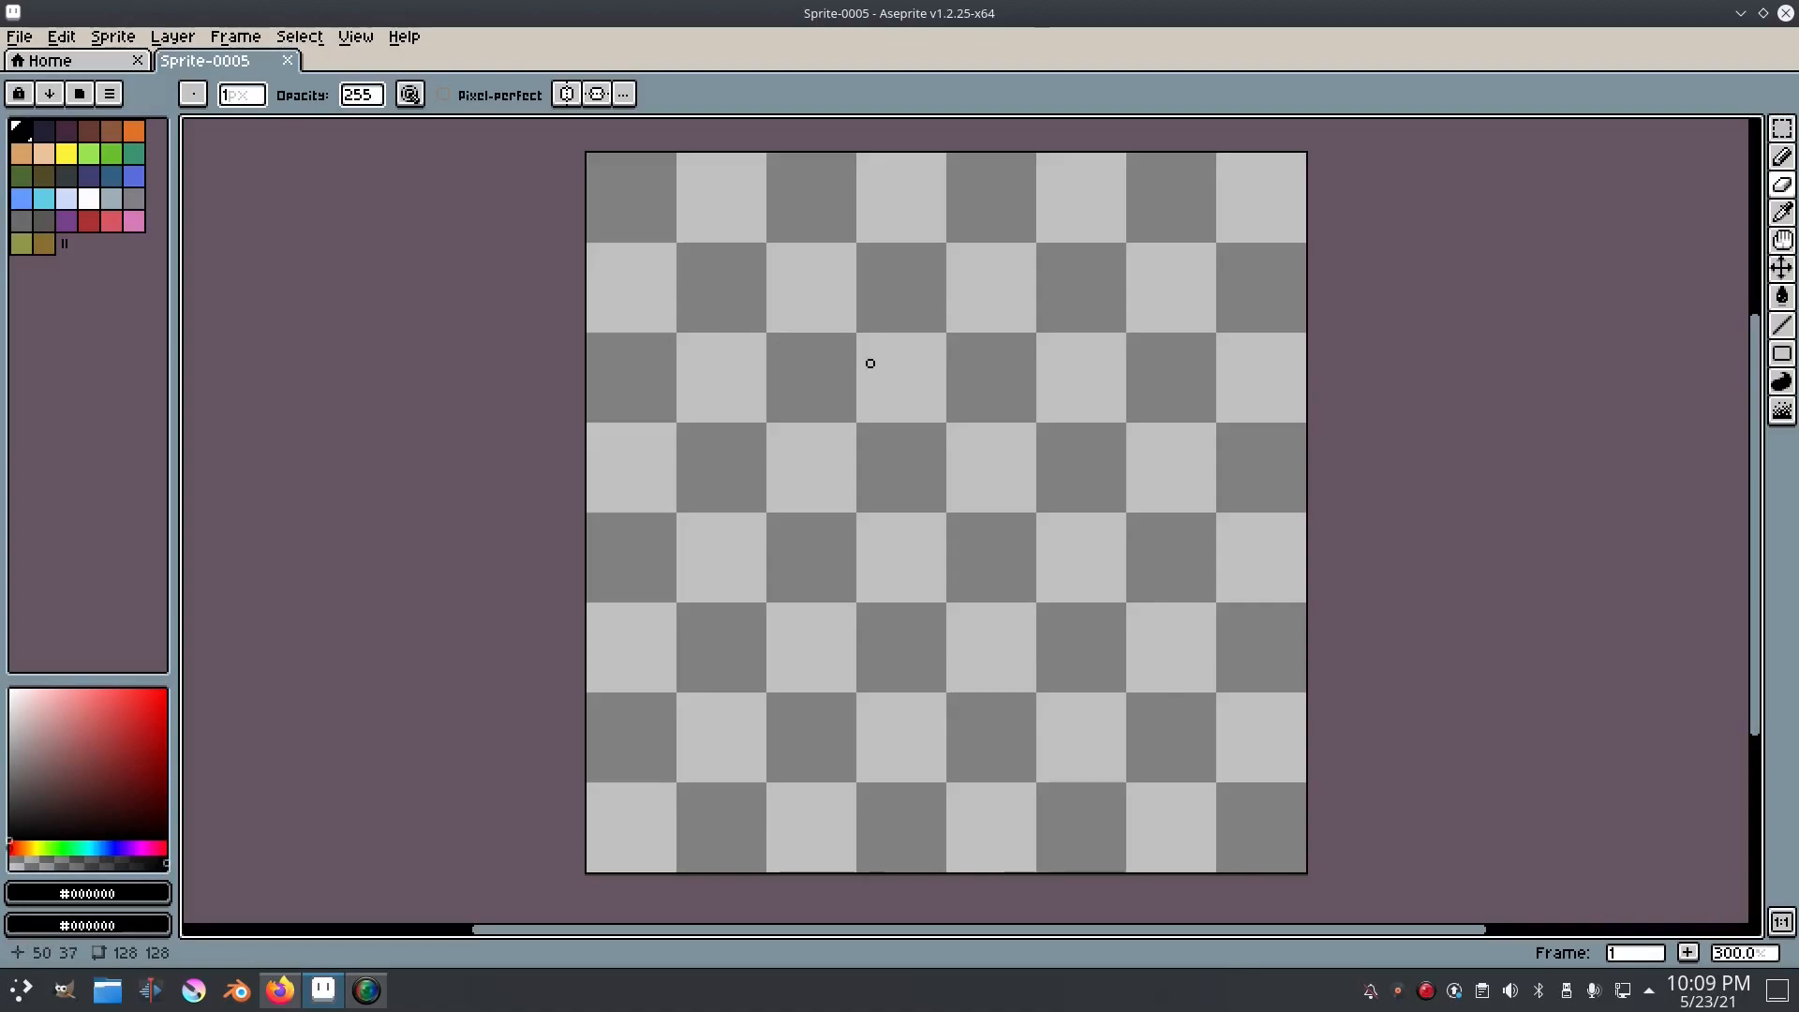
Step: Draw the stem of a lowercase b in white with the Pencil tool near the canvas centre, about 2 by 11 pixels
drag(870, 364, 849, 384)
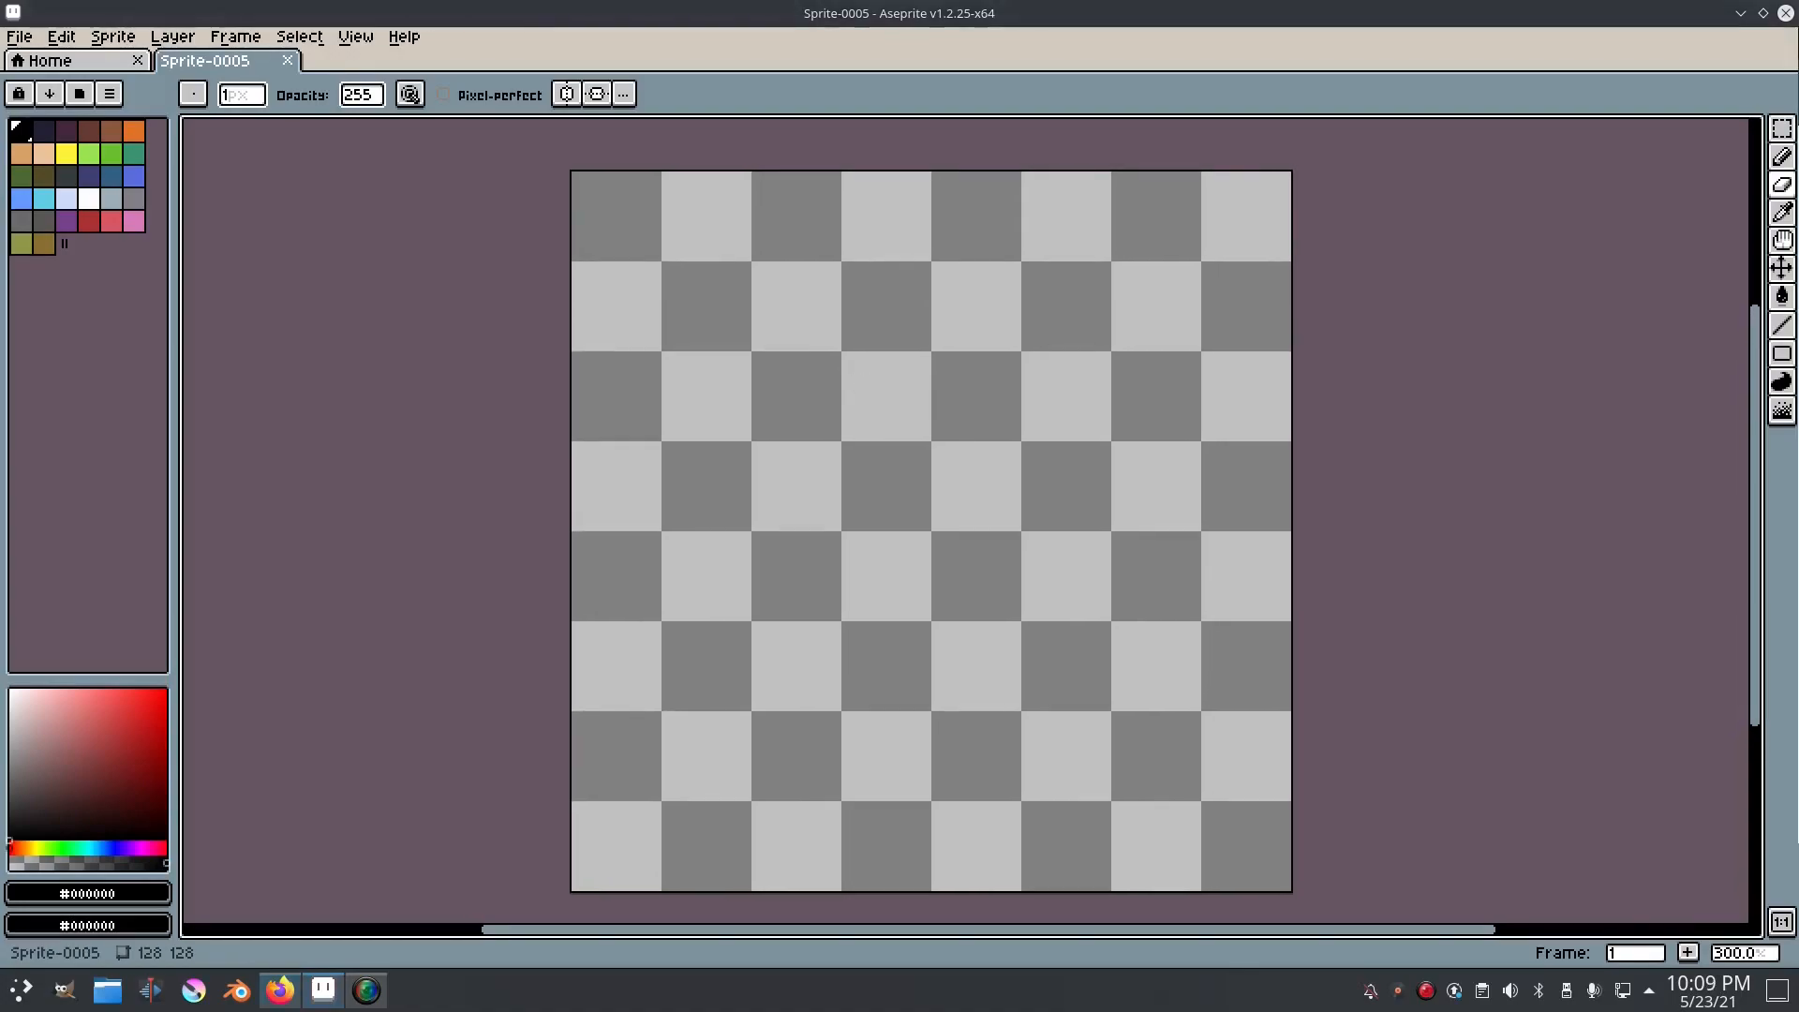
scroll(984, 427, up, 1)
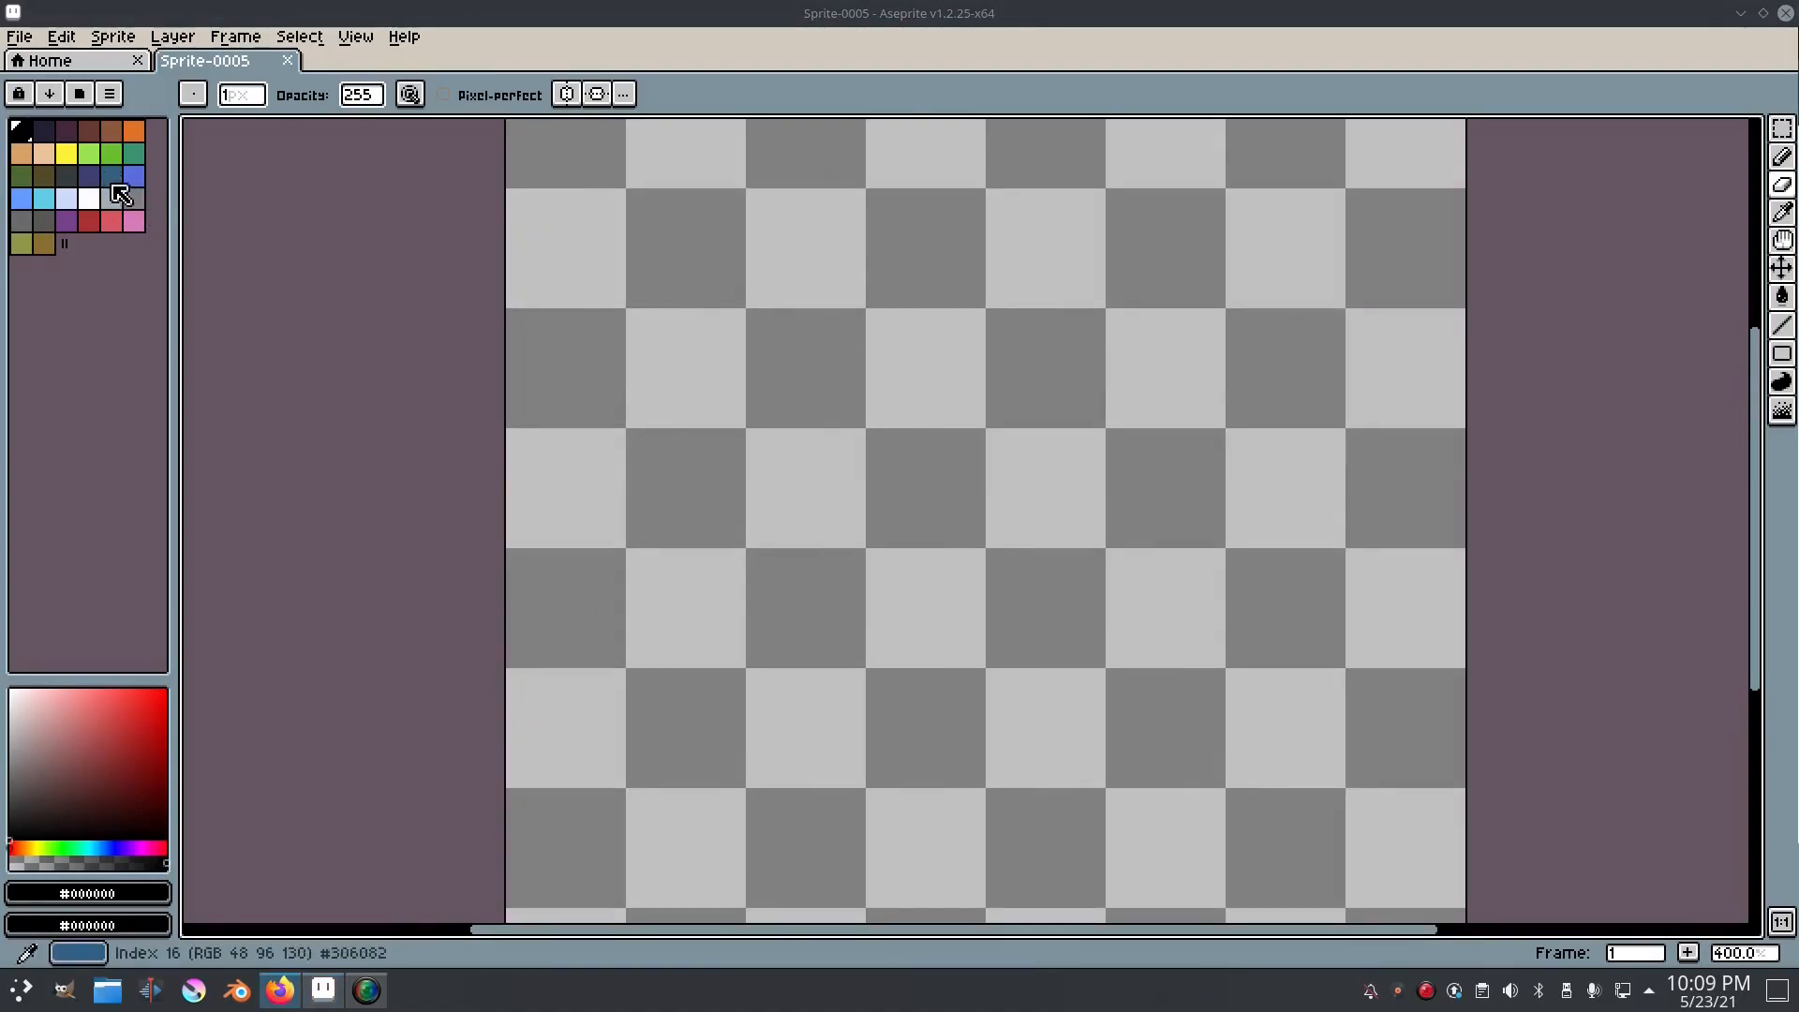
click(89, 198)
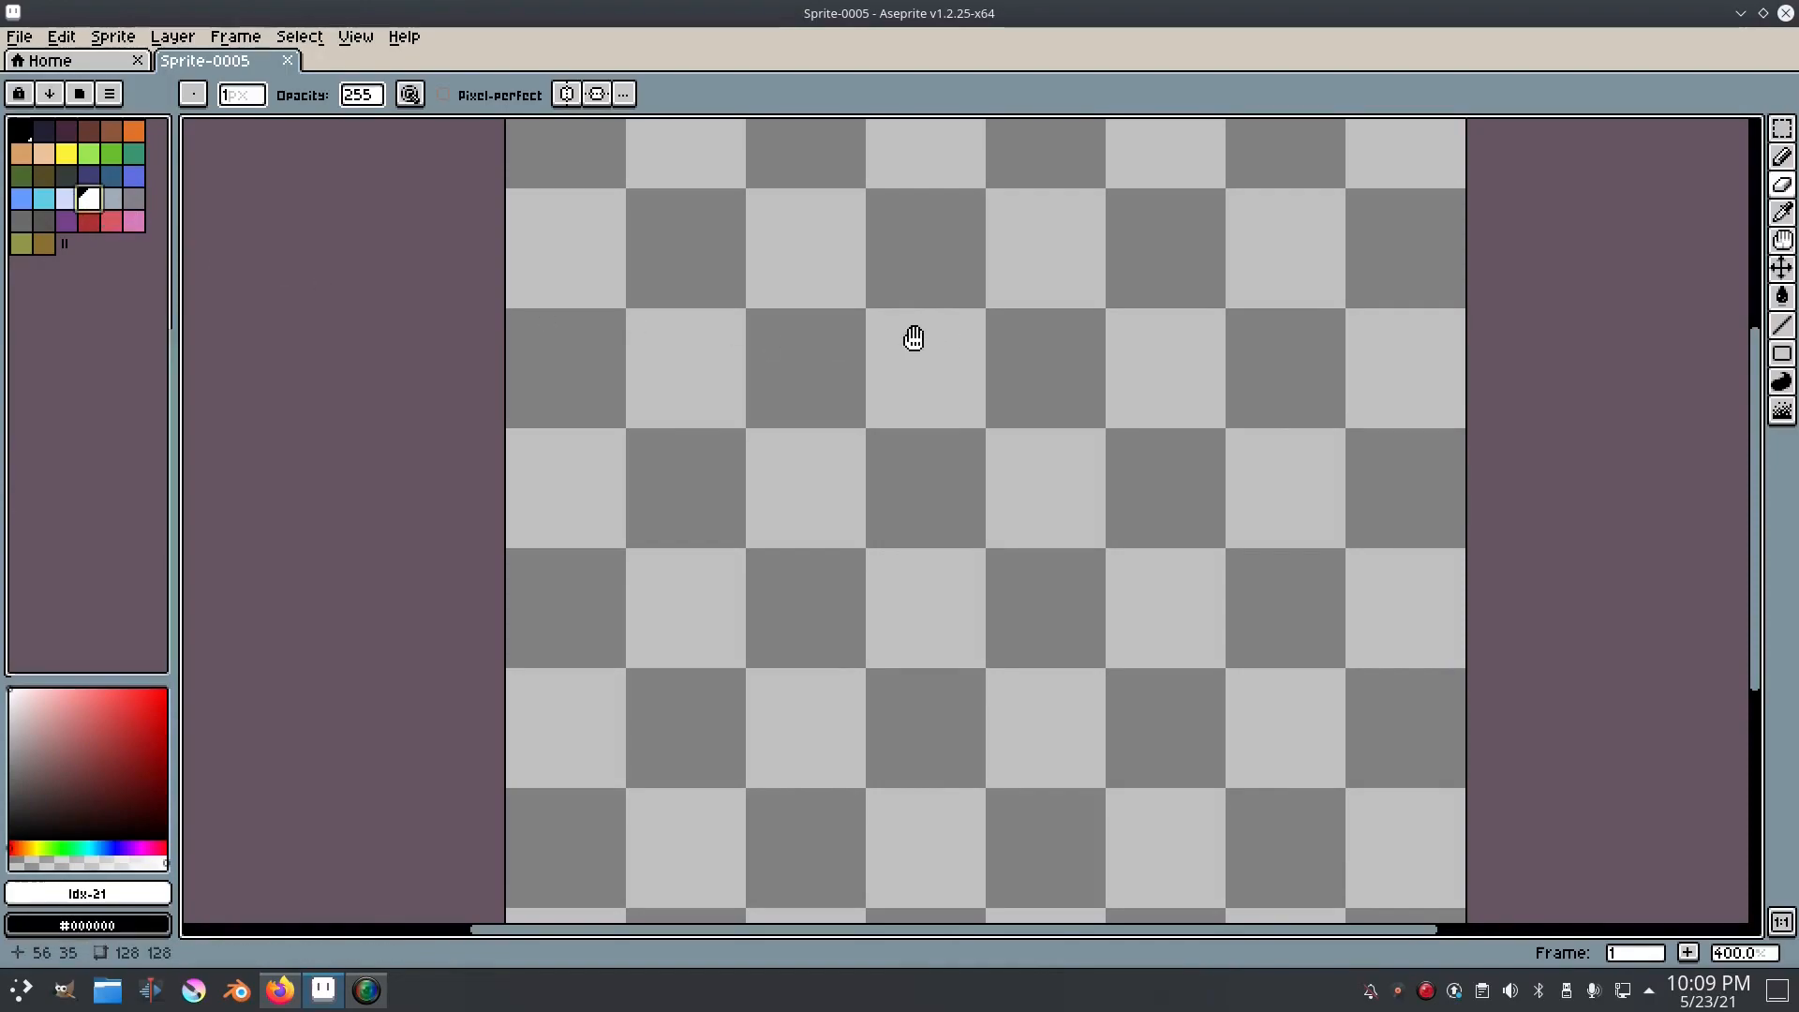
drag(919, 338, 844, 442)
scroll(847, 444, up, 3)
scroll(872, 510, up, 1)
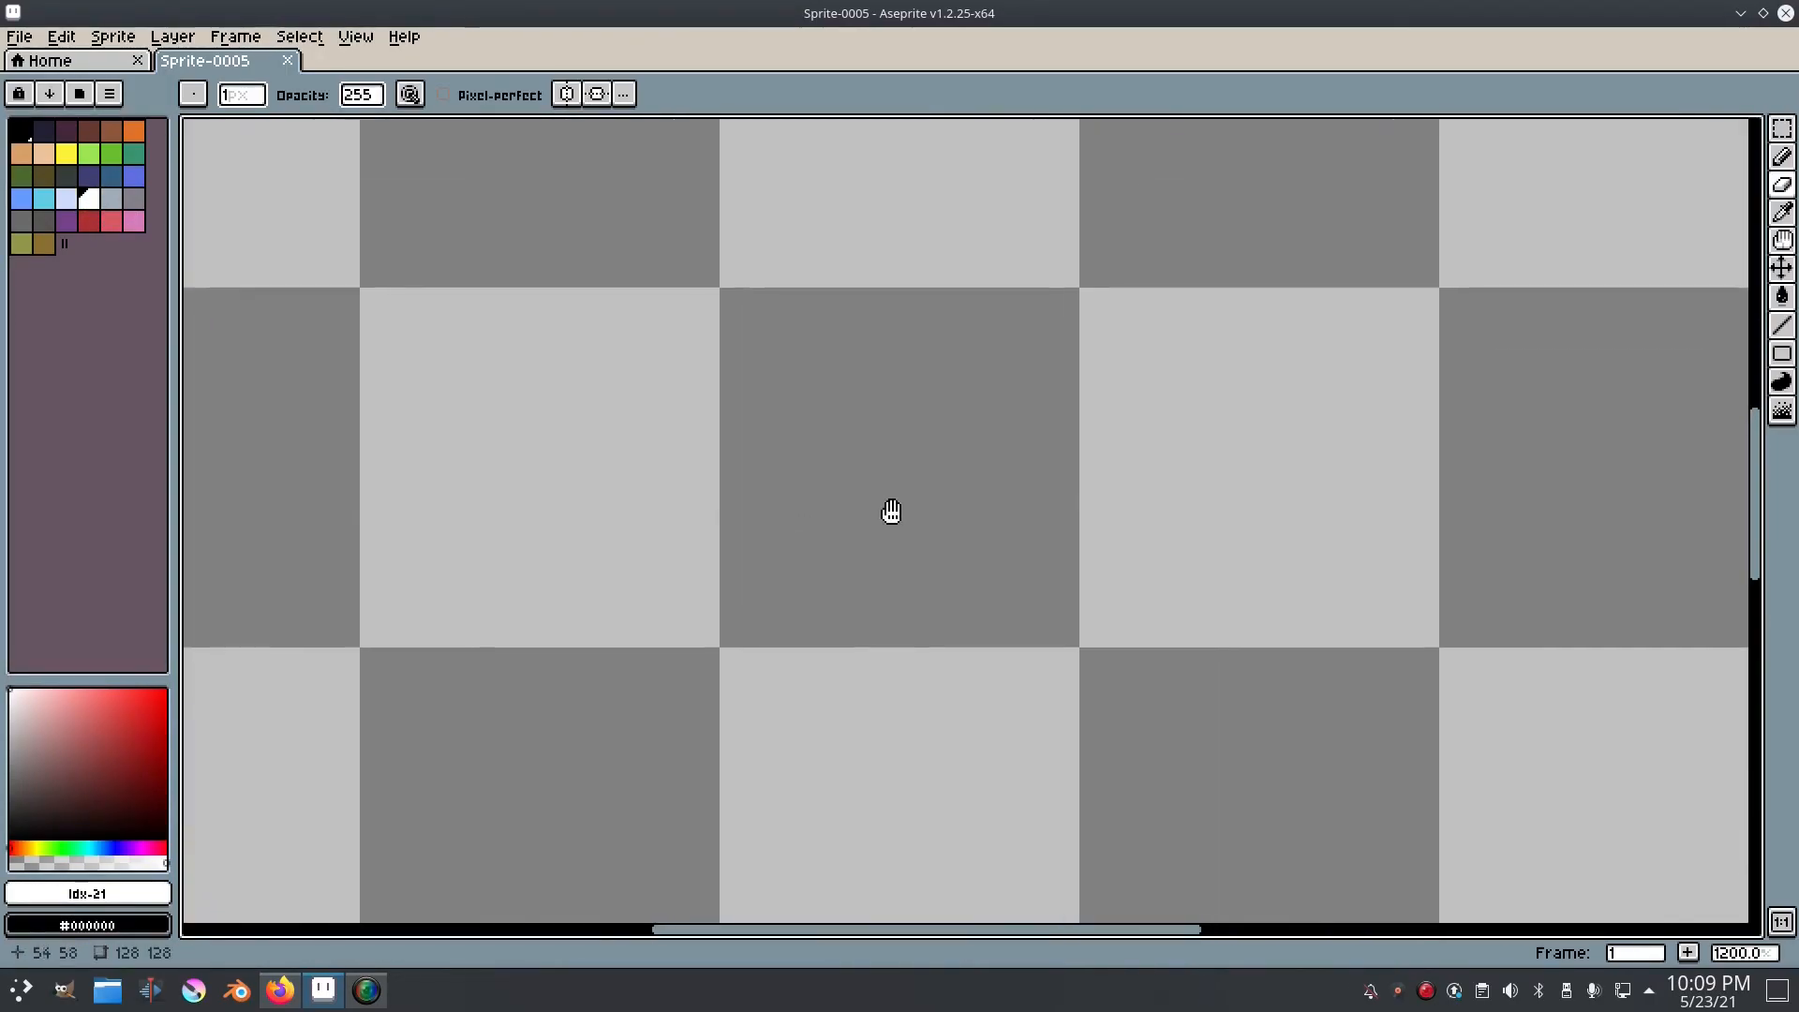
scroll(858, 464, up, 1)
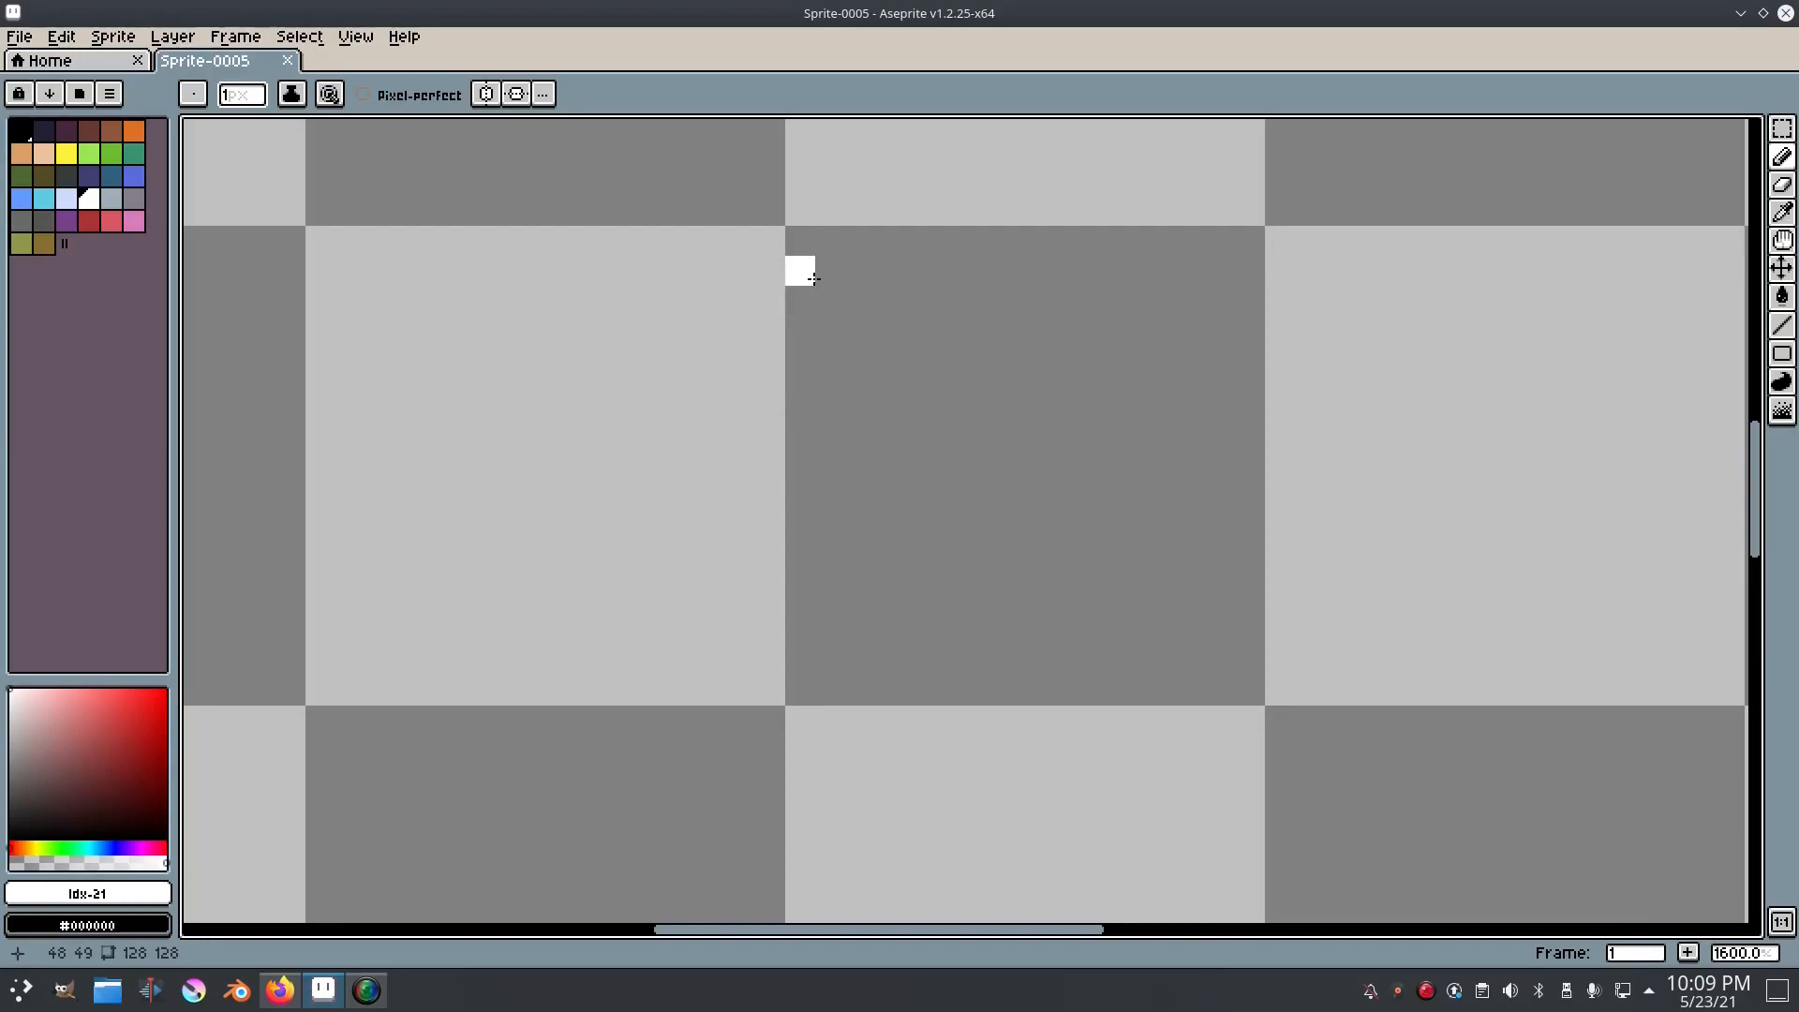
mouse_move(801, 323)
mouse_down()
mouse_move(815, 590)
mouse_move(801, 500)
mouse_move(828, 334)
mouse_move(731, 405)
mouse_up()
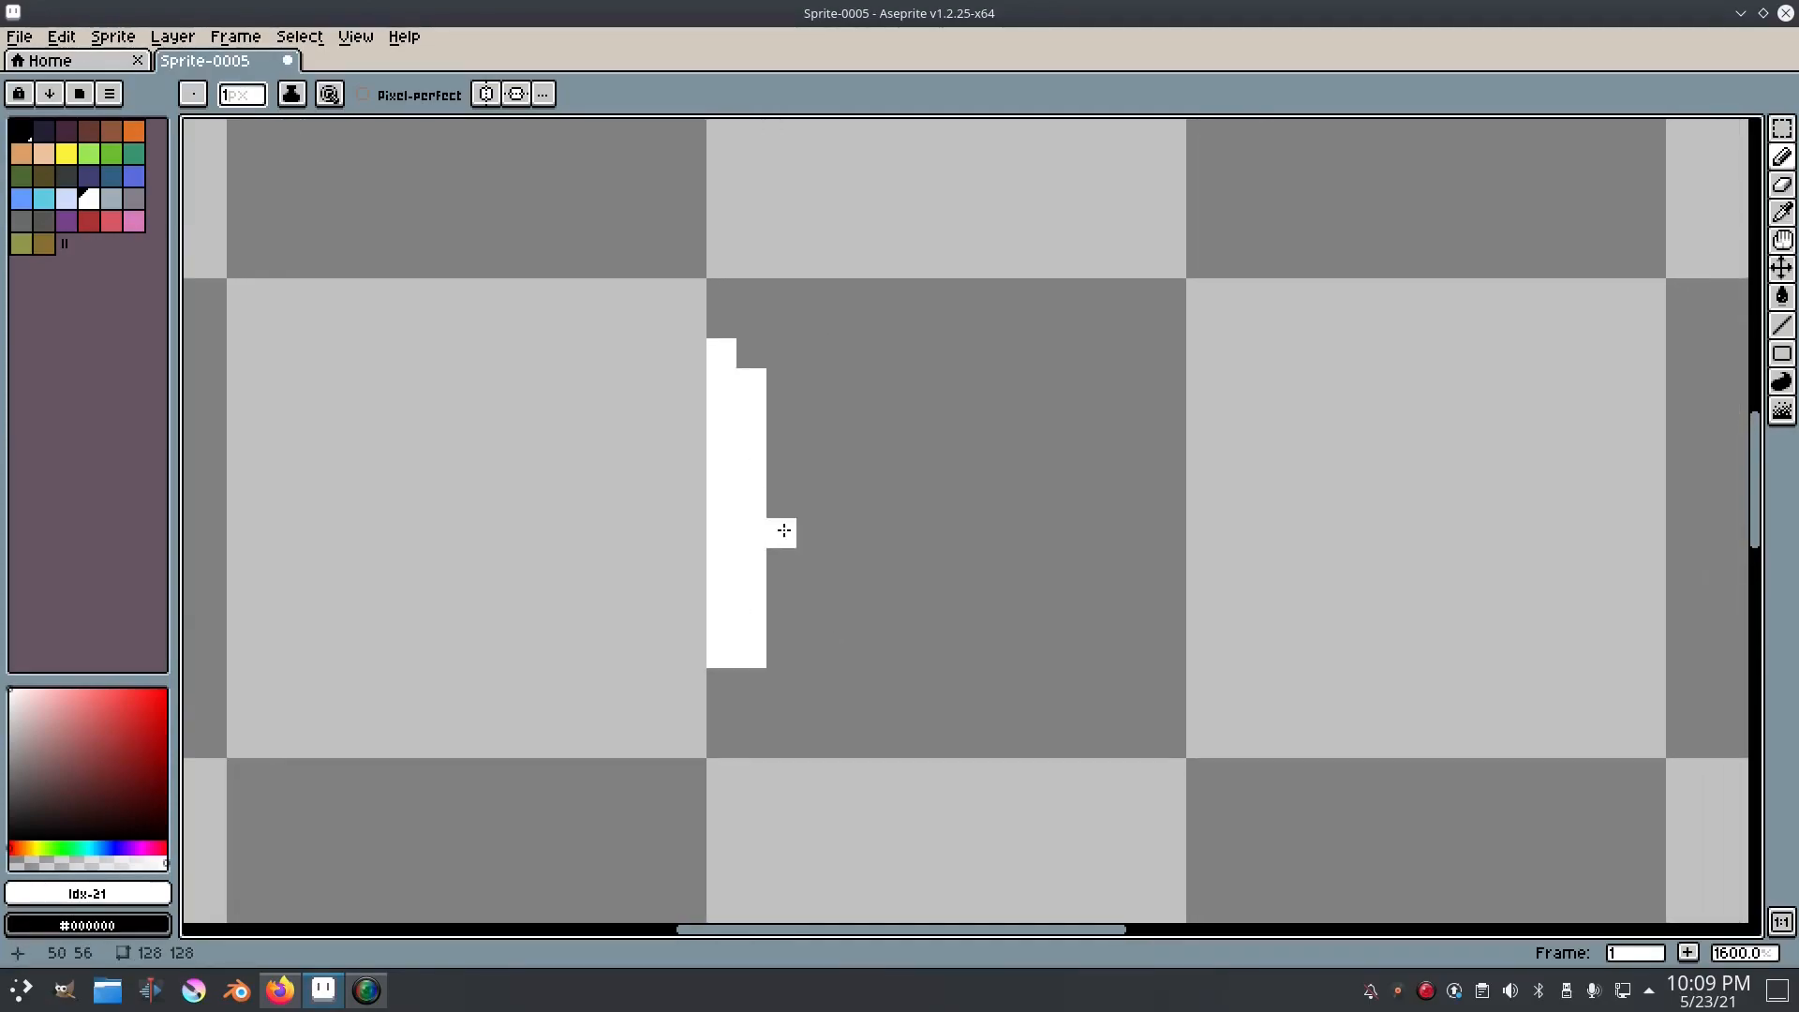
Step: Draw the bowl of the b beside its stem as a two-pixel-thick outline, about 7 pixels wide and 8 tall
drag(779, 525, 683, 514)
mouse_move(725, 432)
mouse_down()
mouse_move(837, 424)
mouse_move(769, 450)
mouse_move(827, 481)
mouse_move(856, 468)
mouse_move(855, 560)
mouse_up()
key(ctrl+z)
mouse_move(856, 461)
mouse_down()
mouse_move(861, 615)
mouse_move(835, 630)
mouse_up()
key(e)
click(864, 635)
key(b)
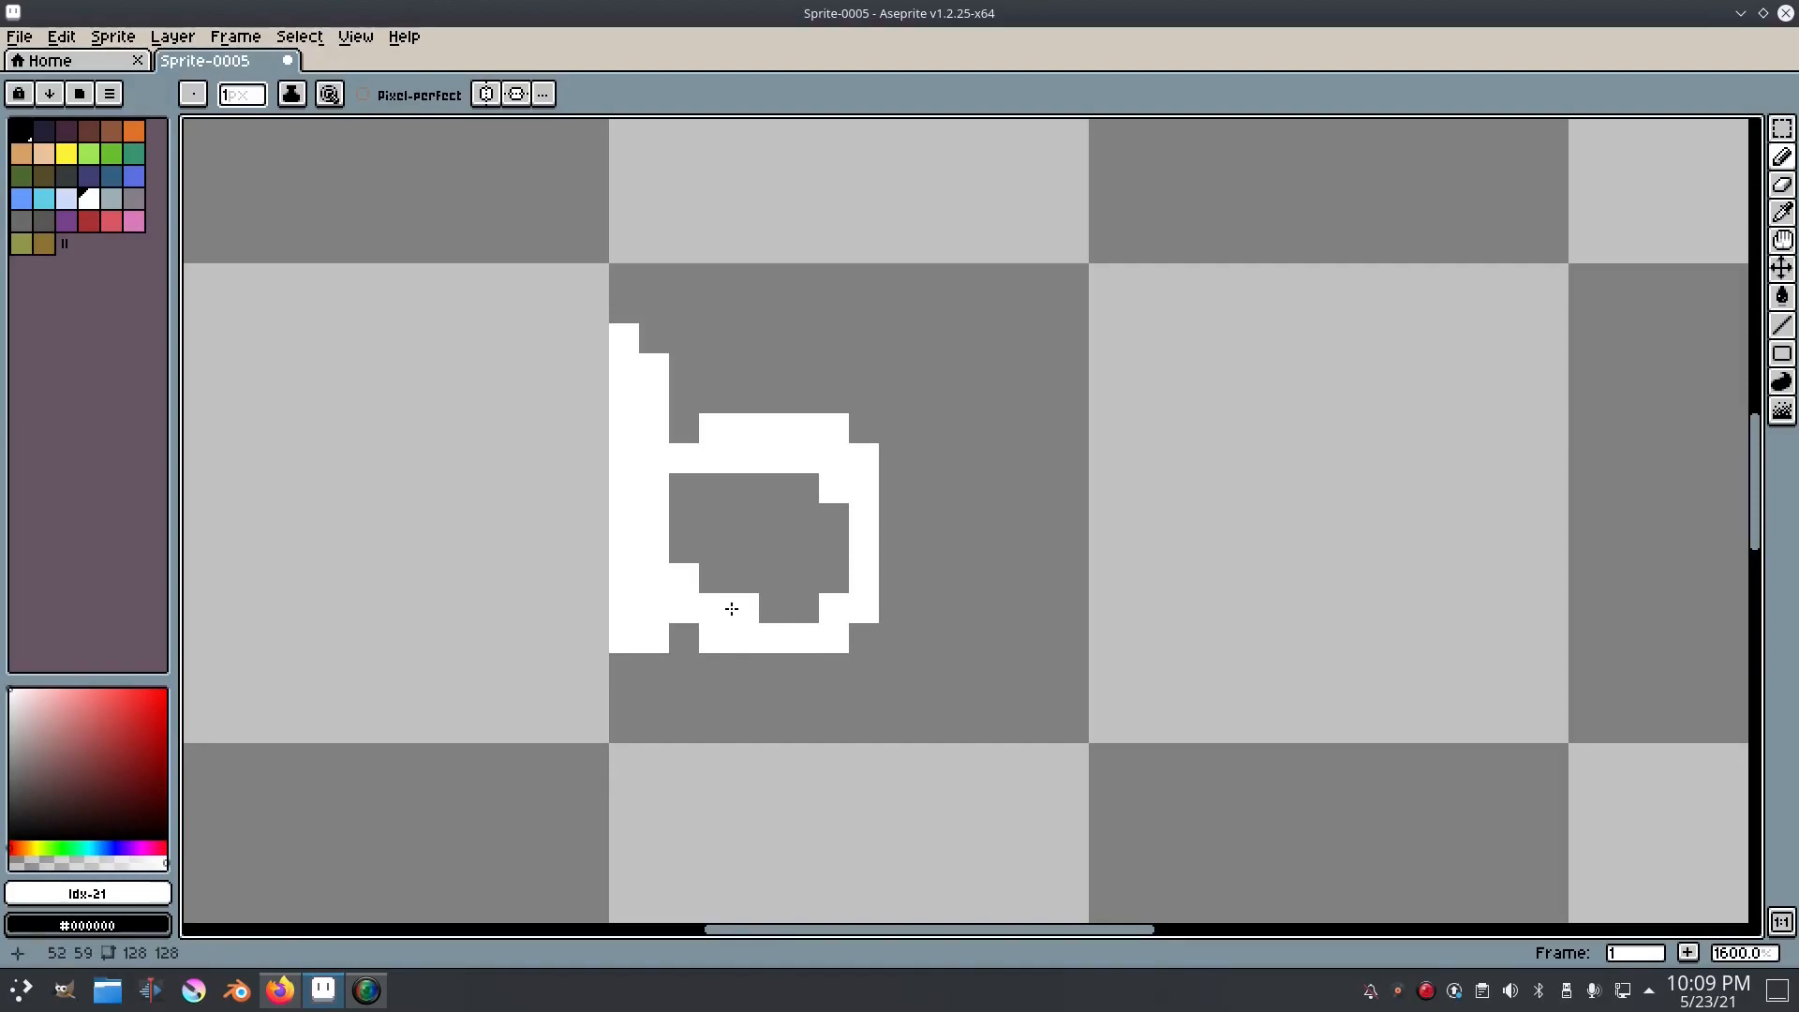
mouse_move(802, 609)
mouse_down()
mouse_move(844, 591)
mouse_move(840, 502)
mouse_up()
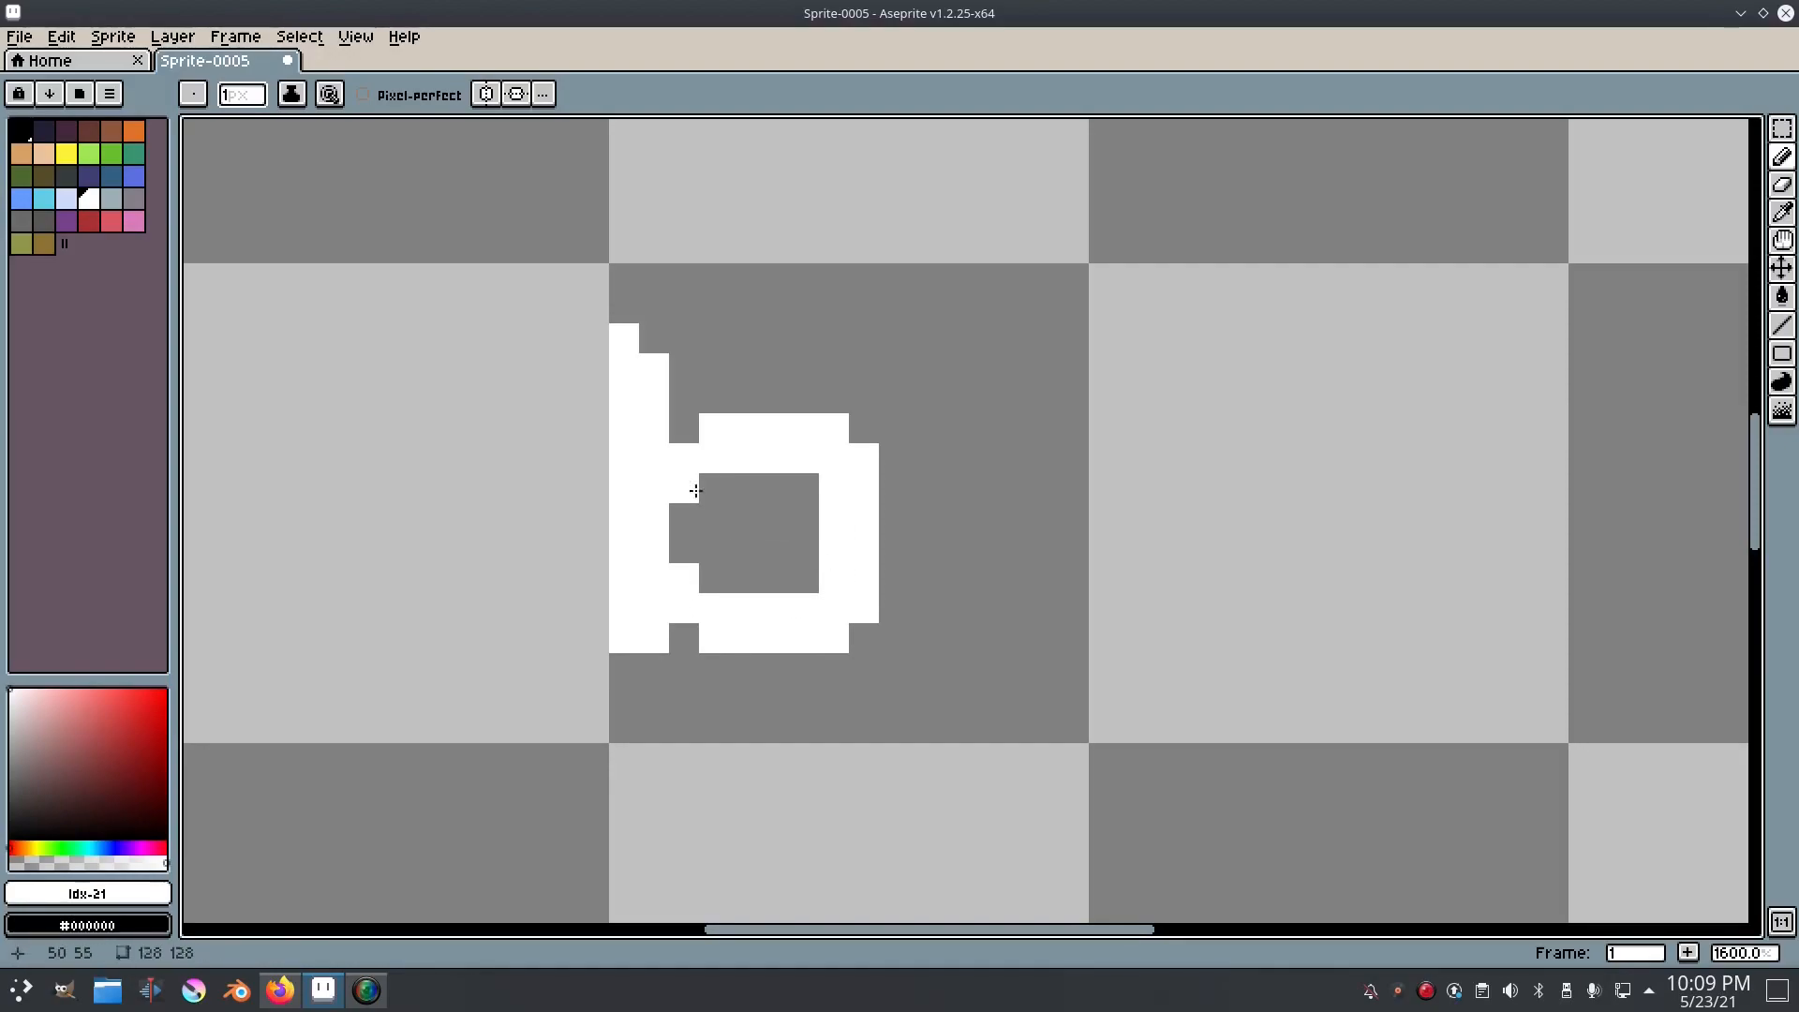
Step: Fill the inner edge next to the b's stem in white so the counter is a plain square
scroll(853, 551, down, 5)
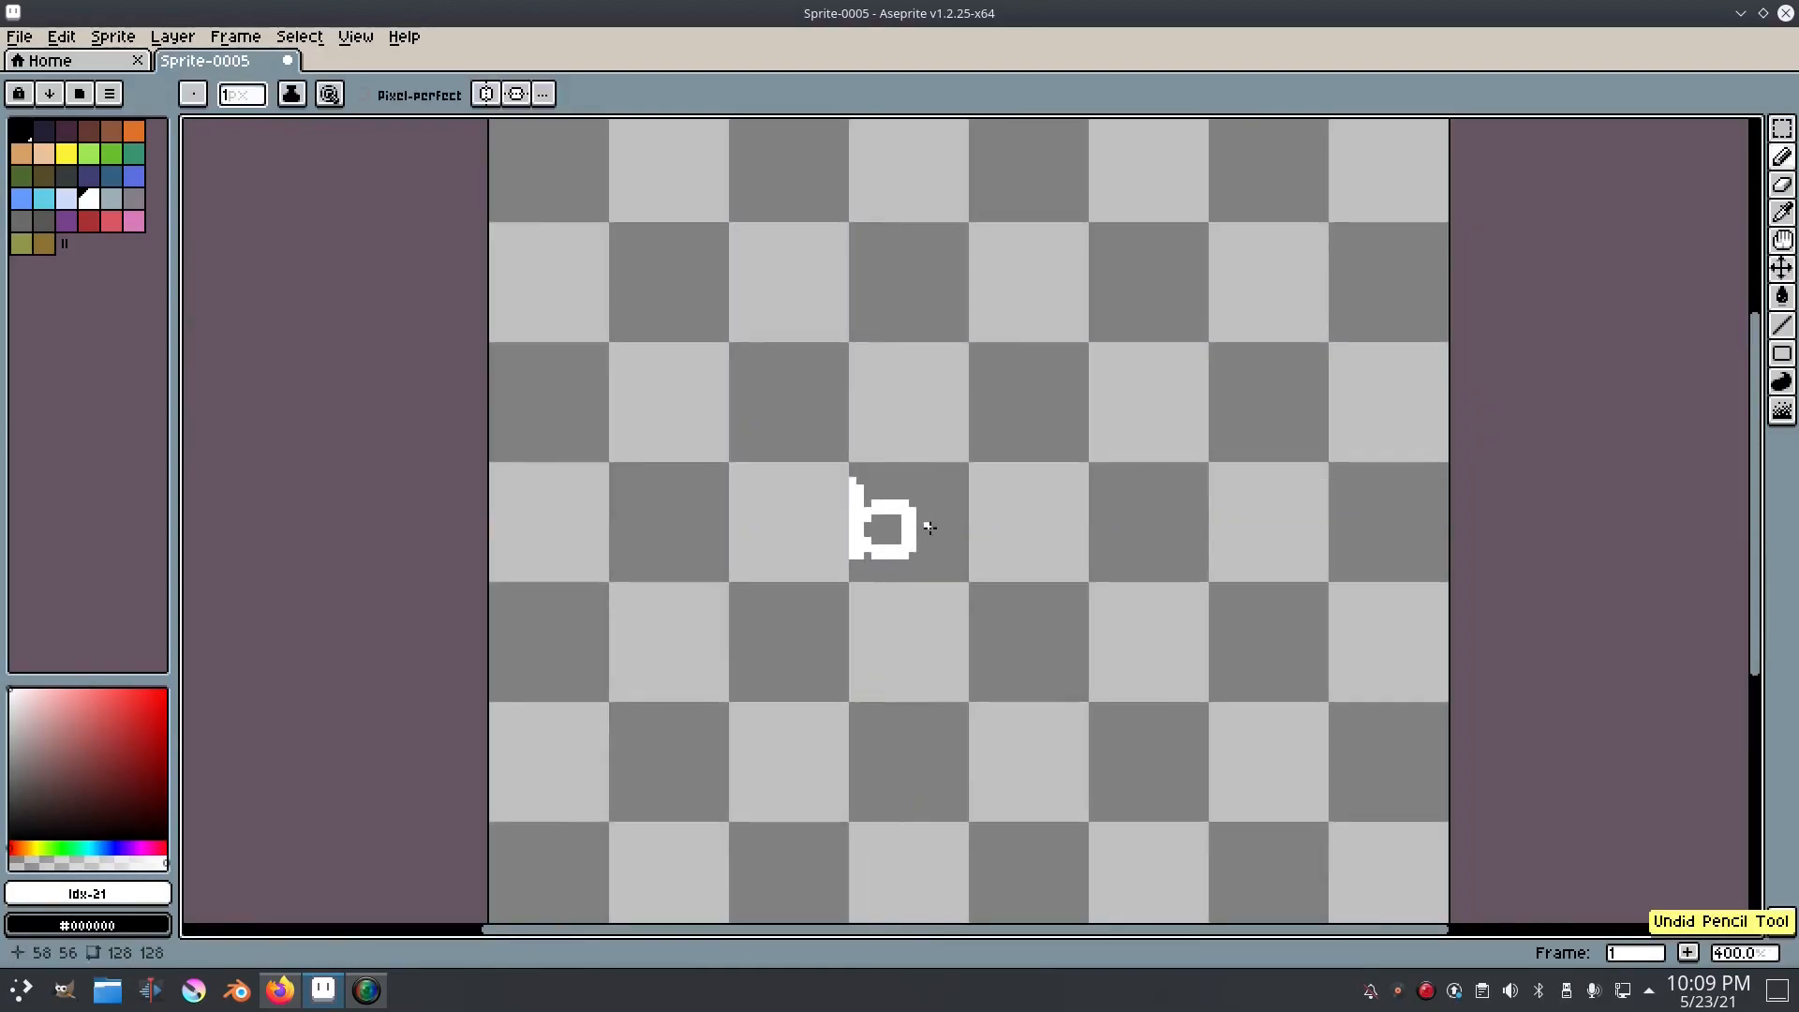
scroll(918, 539, up, 4)
click(797, 480)
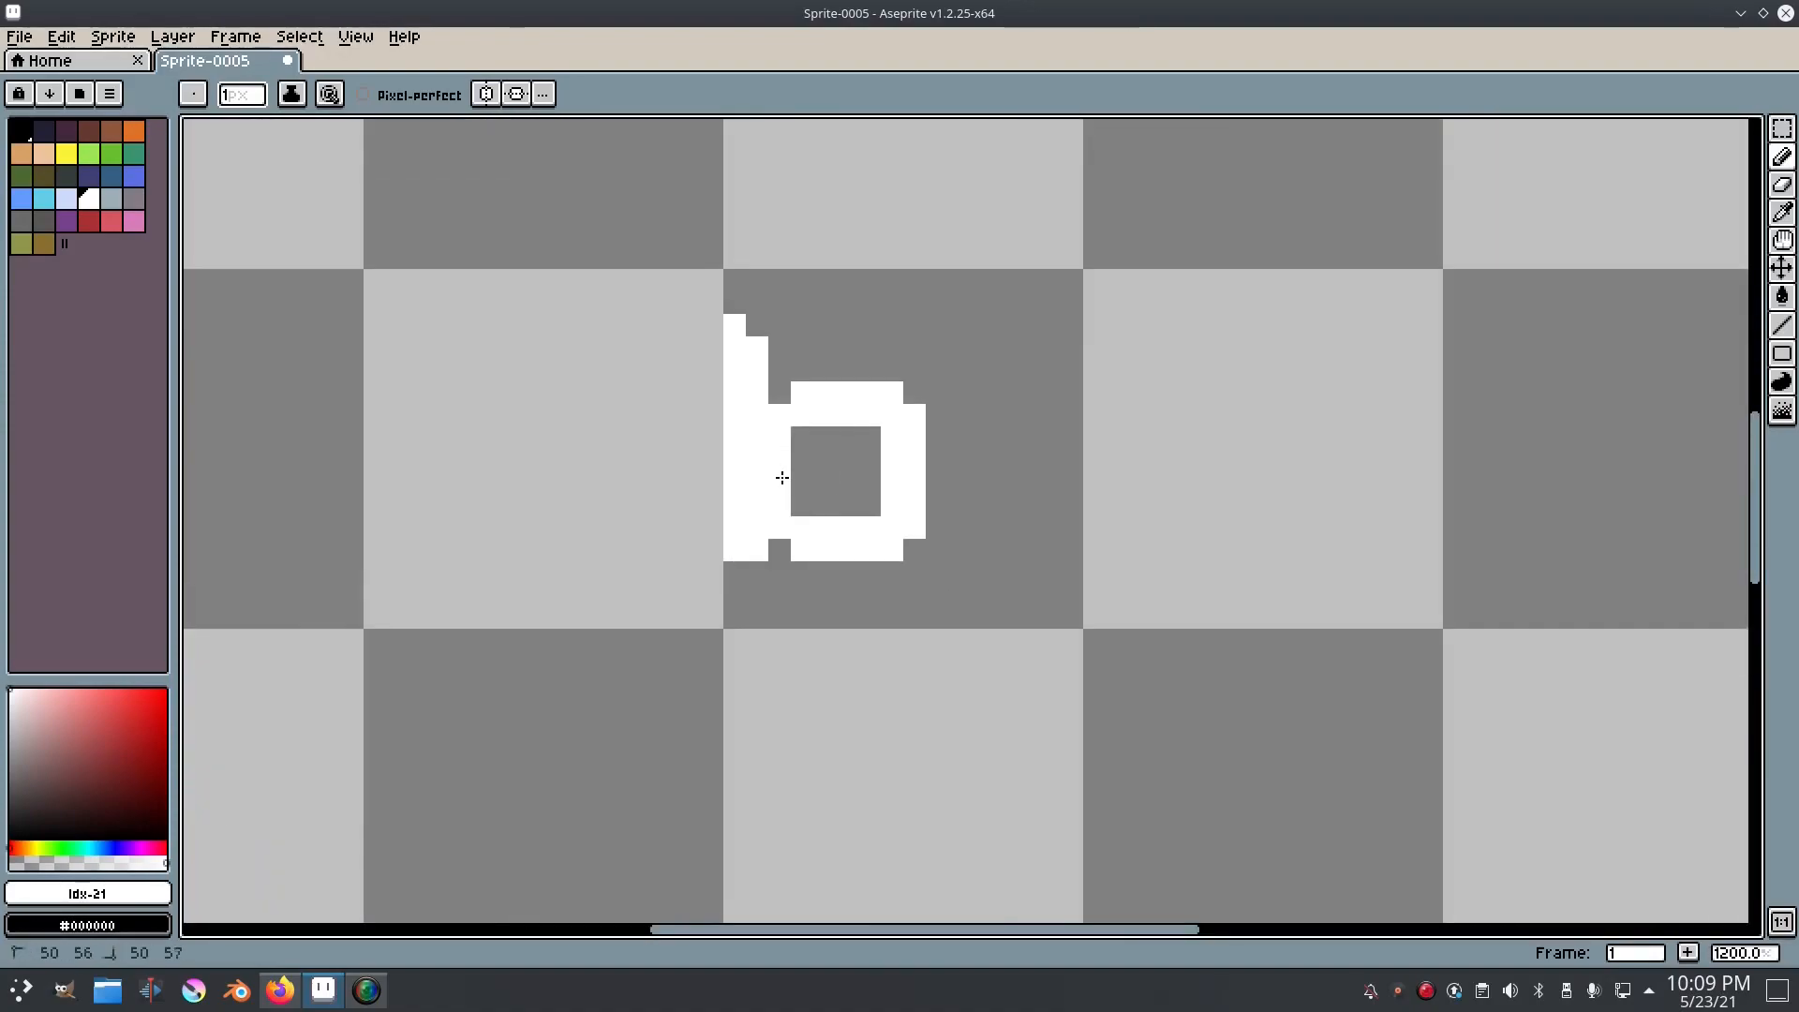
scroll(867, 378, up, 3)
scroll(917, 446, down, 11)
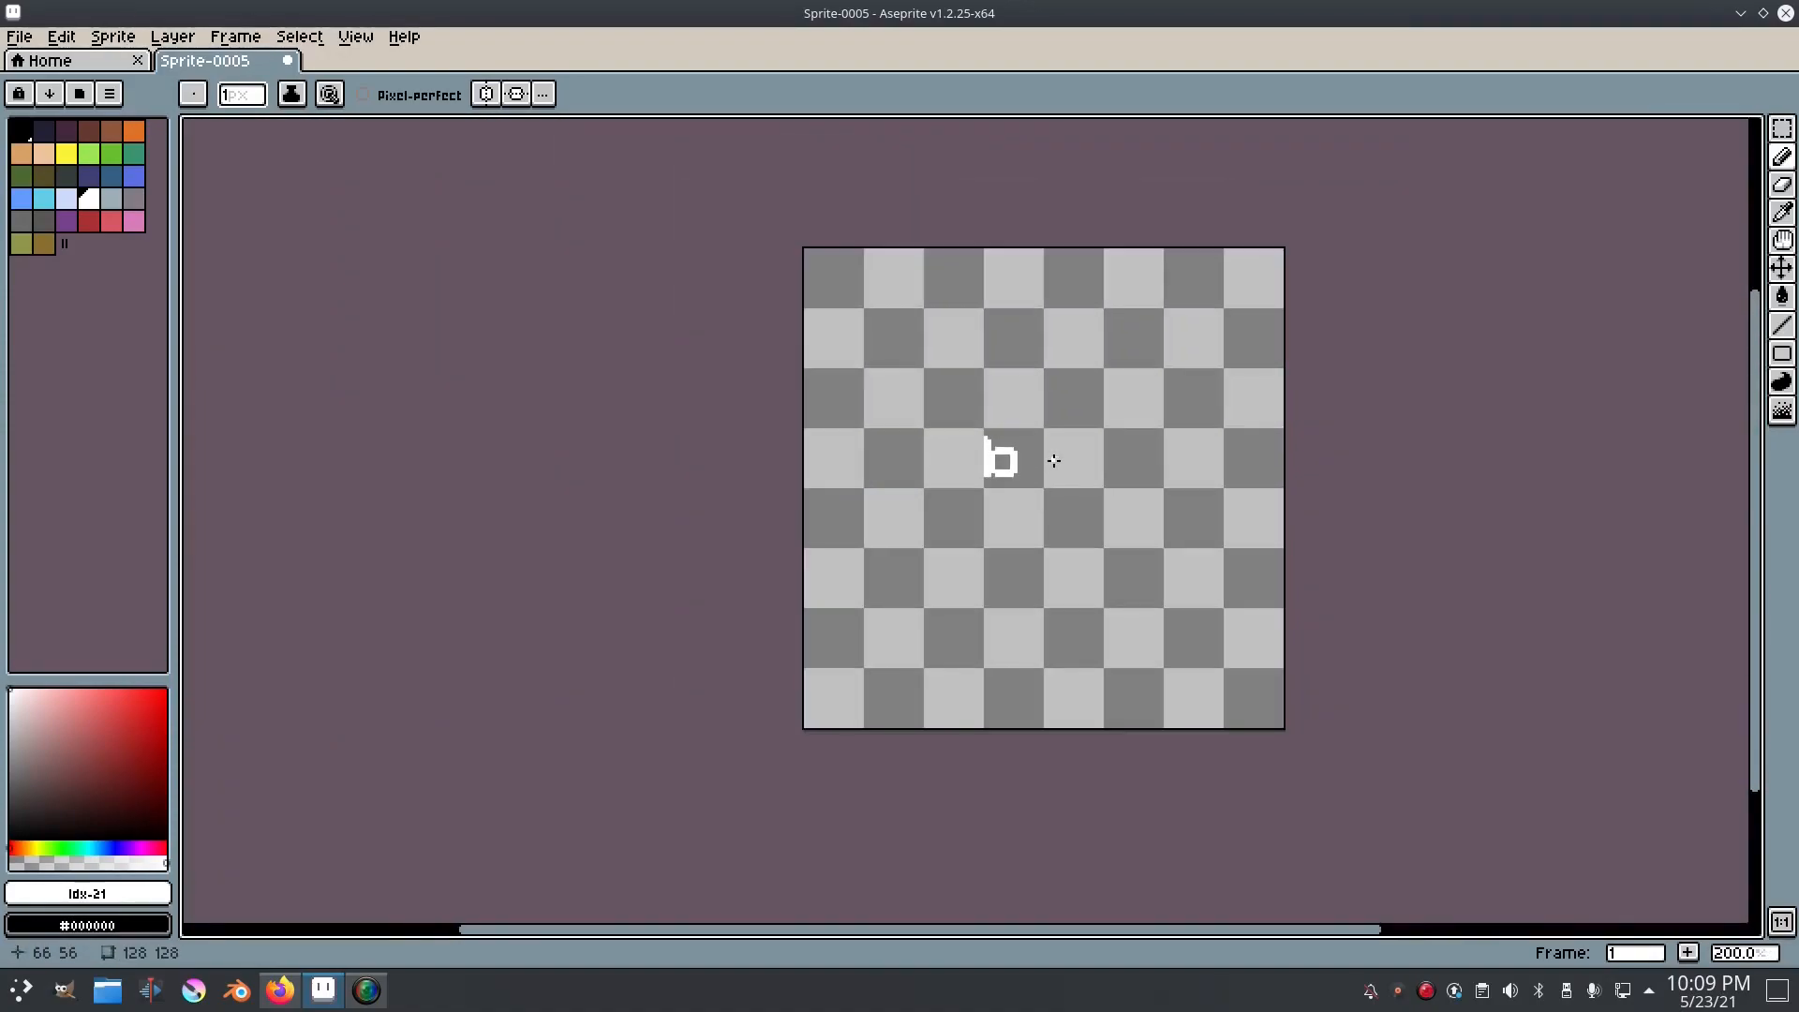
Step: Select the letter b, shift it one pixel to the right and clear the selection
scroll(1053, 462, up, 5)
scroll(1010, 410, up, 4)
drag(959, 522, 906, 497)
key(m)
drag(951, 634, 546, 318)
drag(851, 496, 874, 497)
click(299, 36)
click(323, 83)
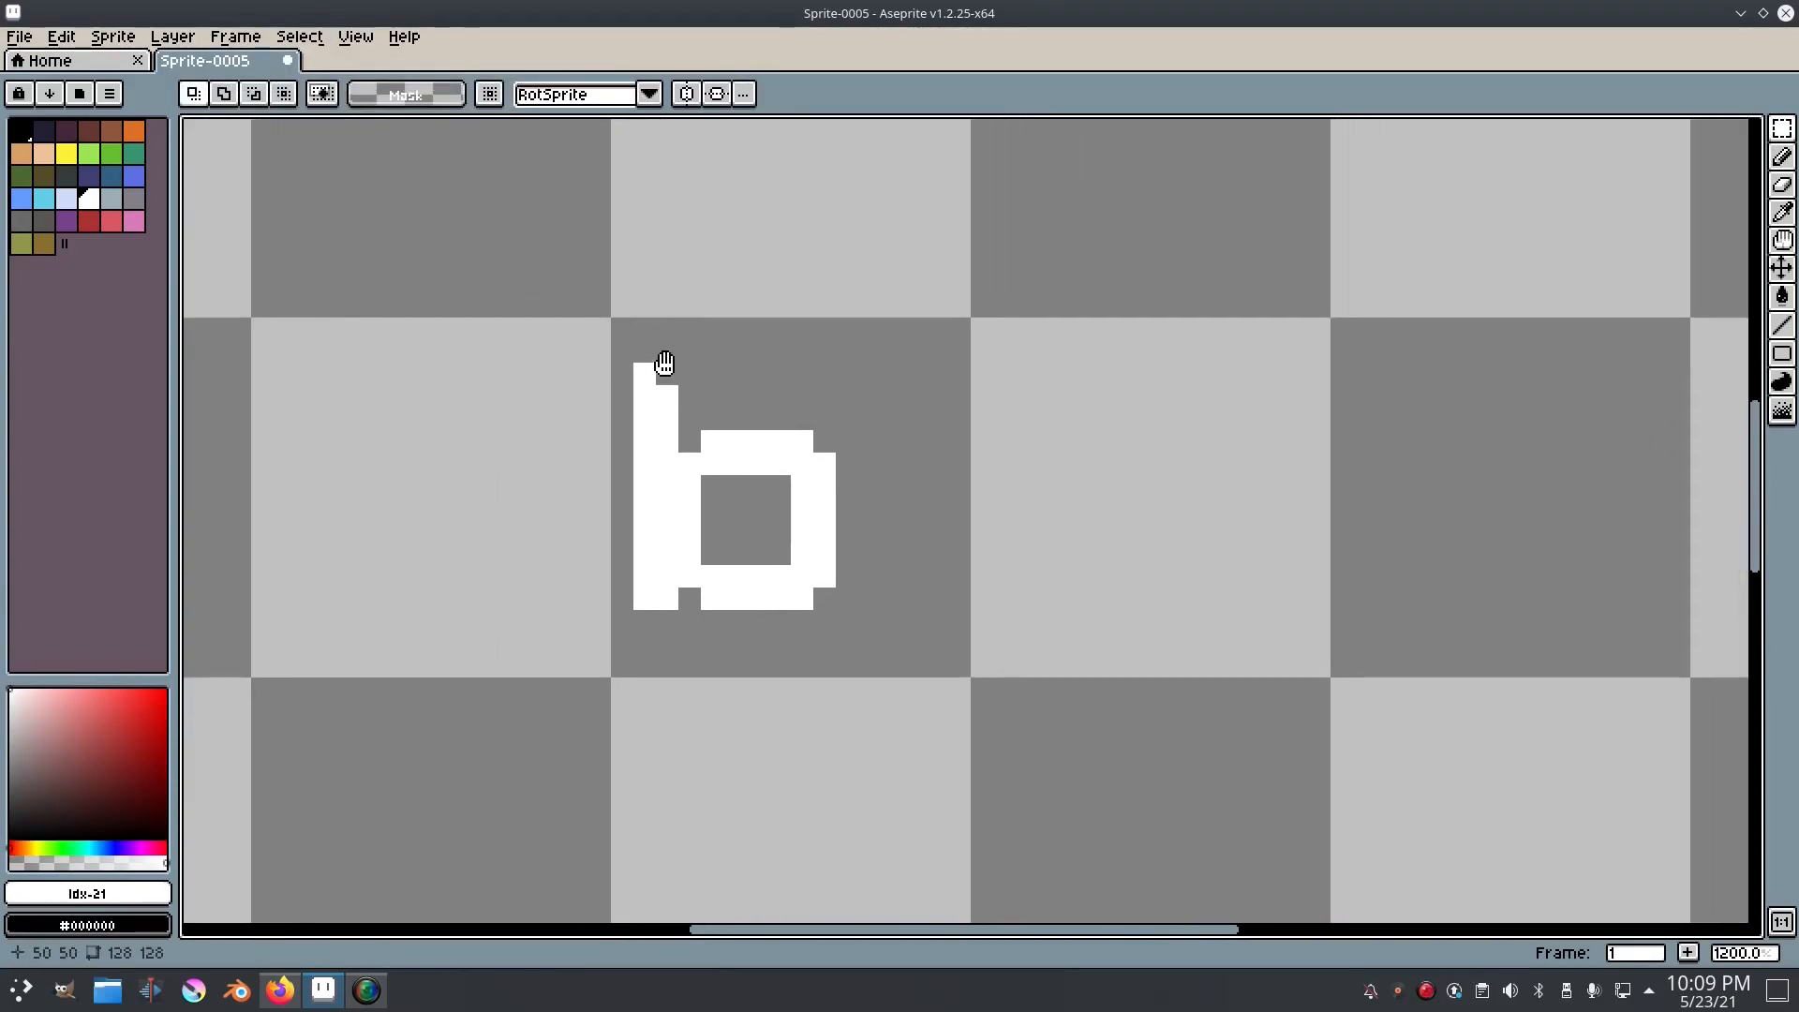
Step: Select the area around the b, return the letter one pixel to the left and deselect
drag(1018, 678, 523, 275)
mouse_move(814, 458)
mouse_down()
mouse_move(622, 431)
mouse_move(828, 442)
mouse_move(825, 489)
mouse_up()
key(b)
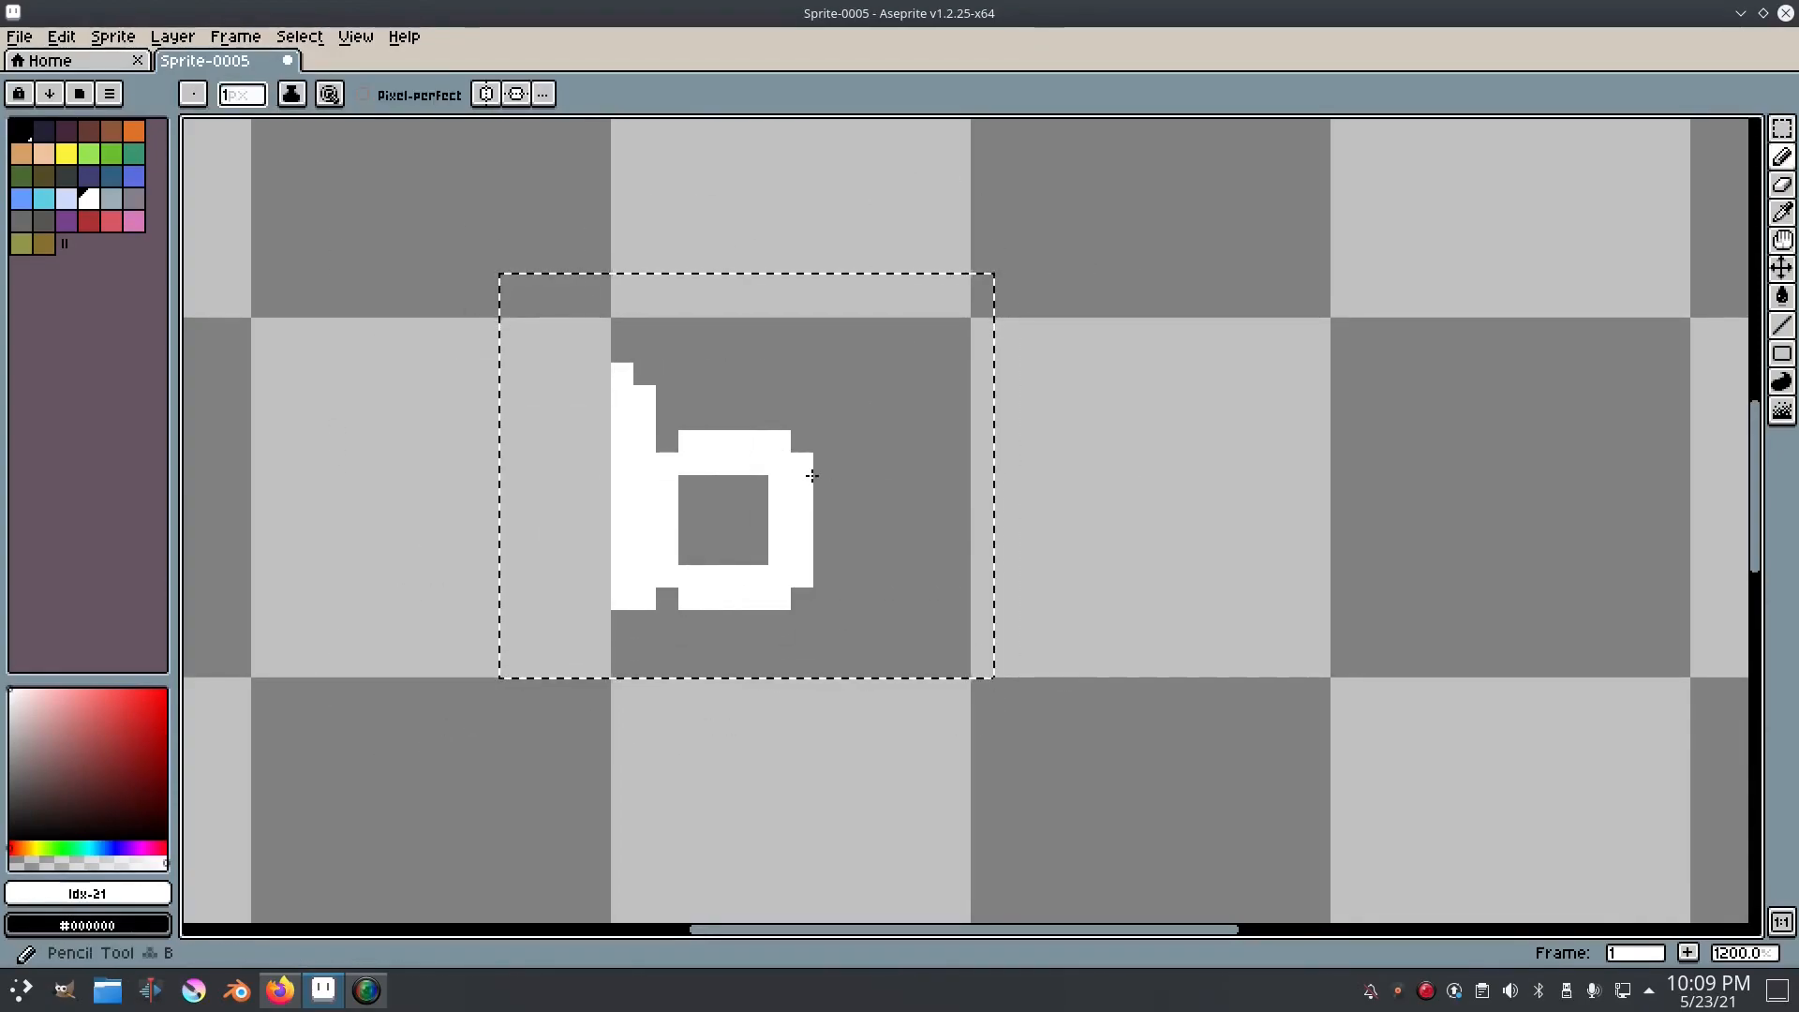
click(316, 44)
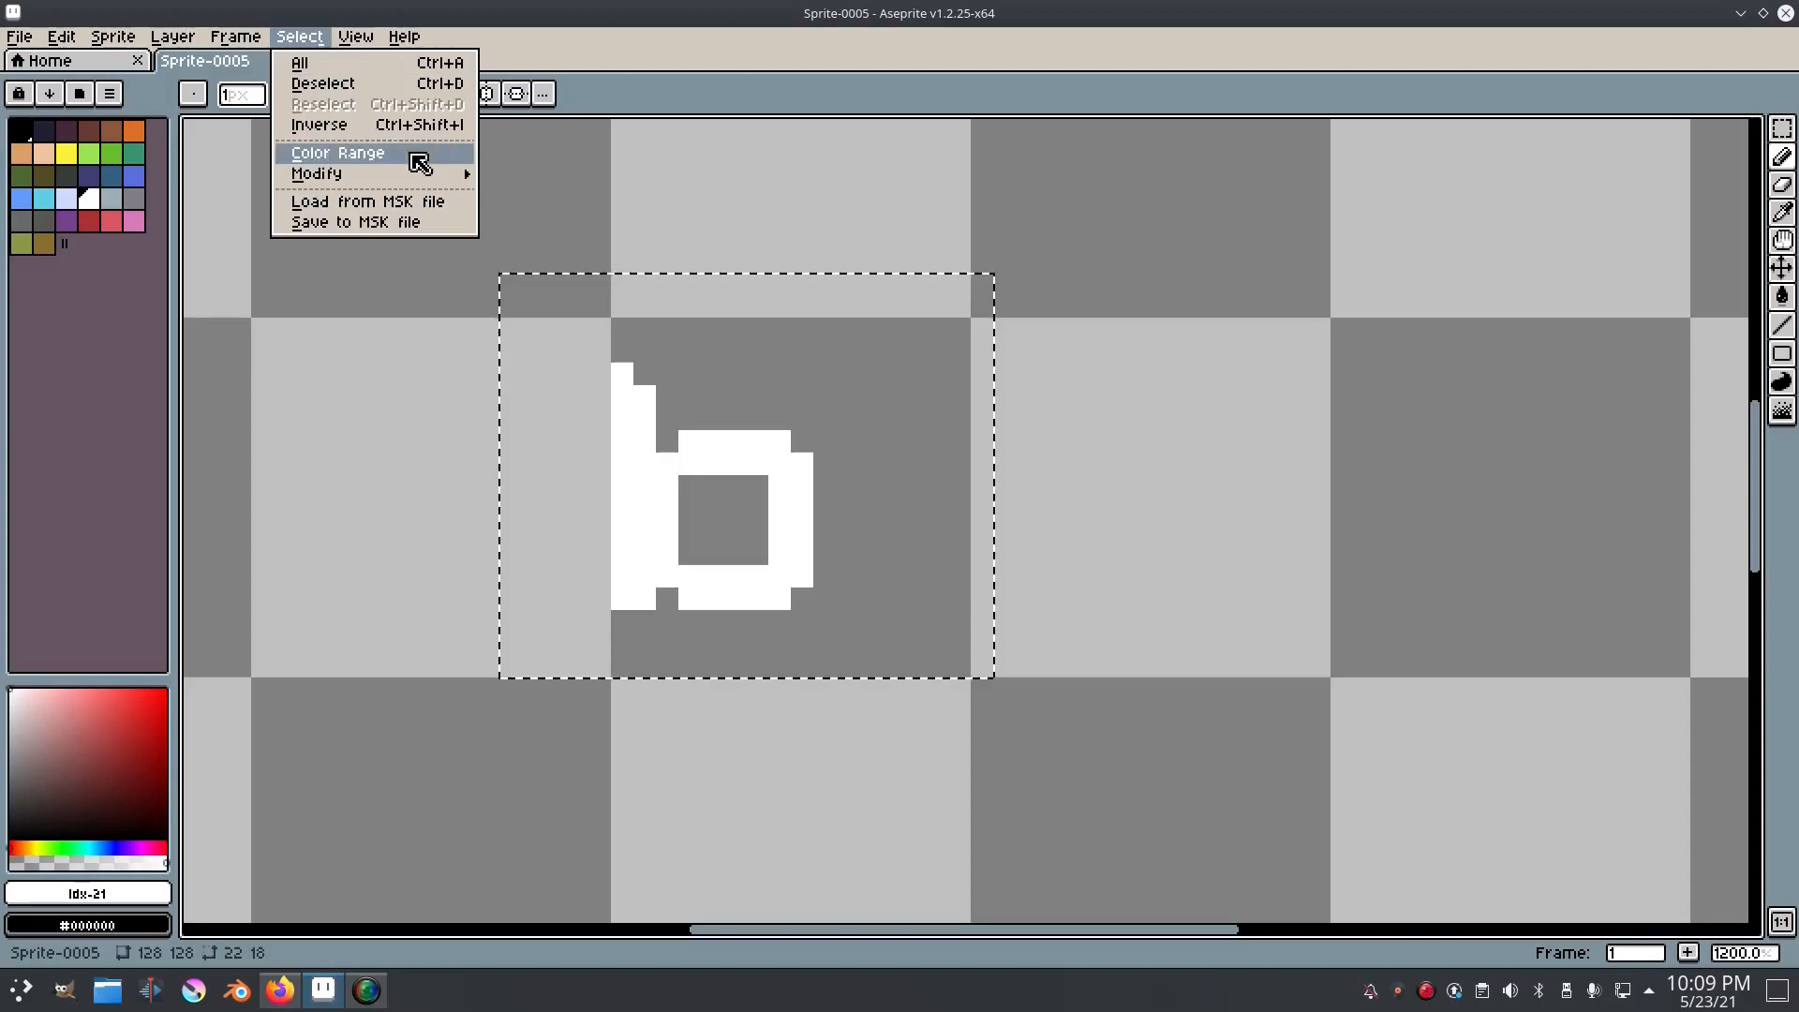
click(382, 86)
Step: Try rounding the stem-side corners inside the b's counter with single white pixels, and undo them
drag(623, 267, 577, 251)
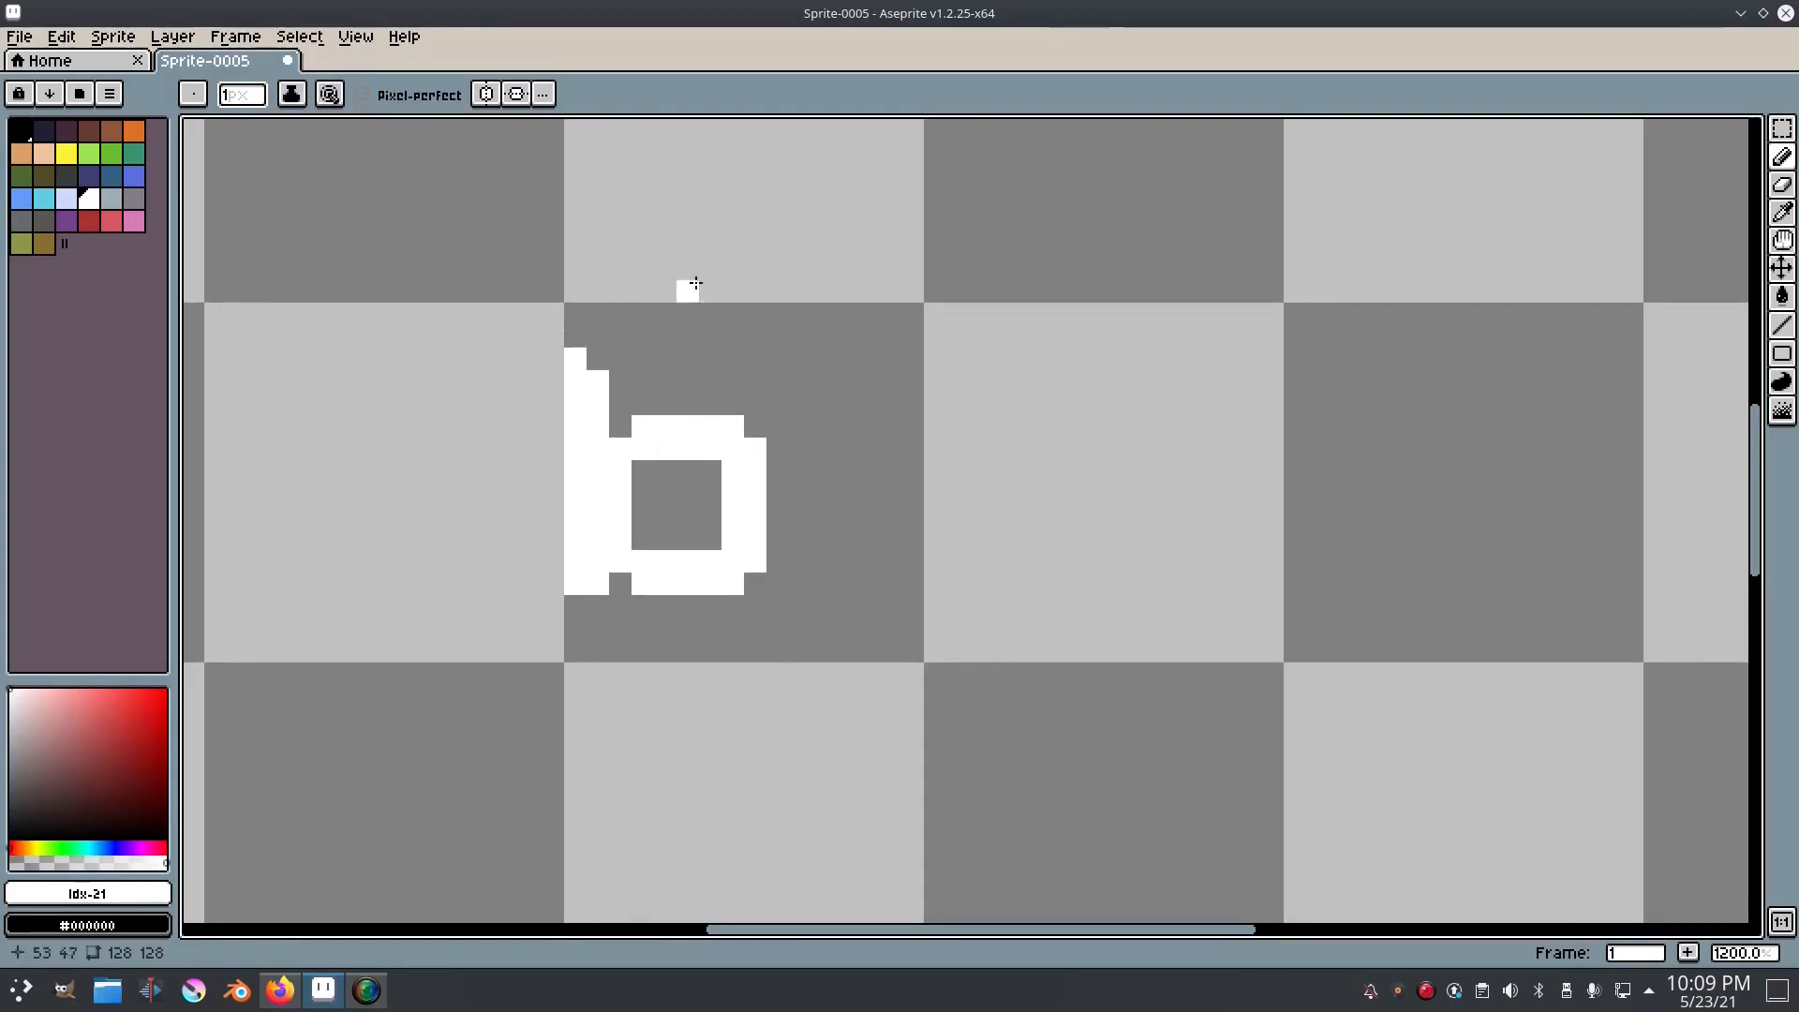
scroll(640, 540, down, 6)
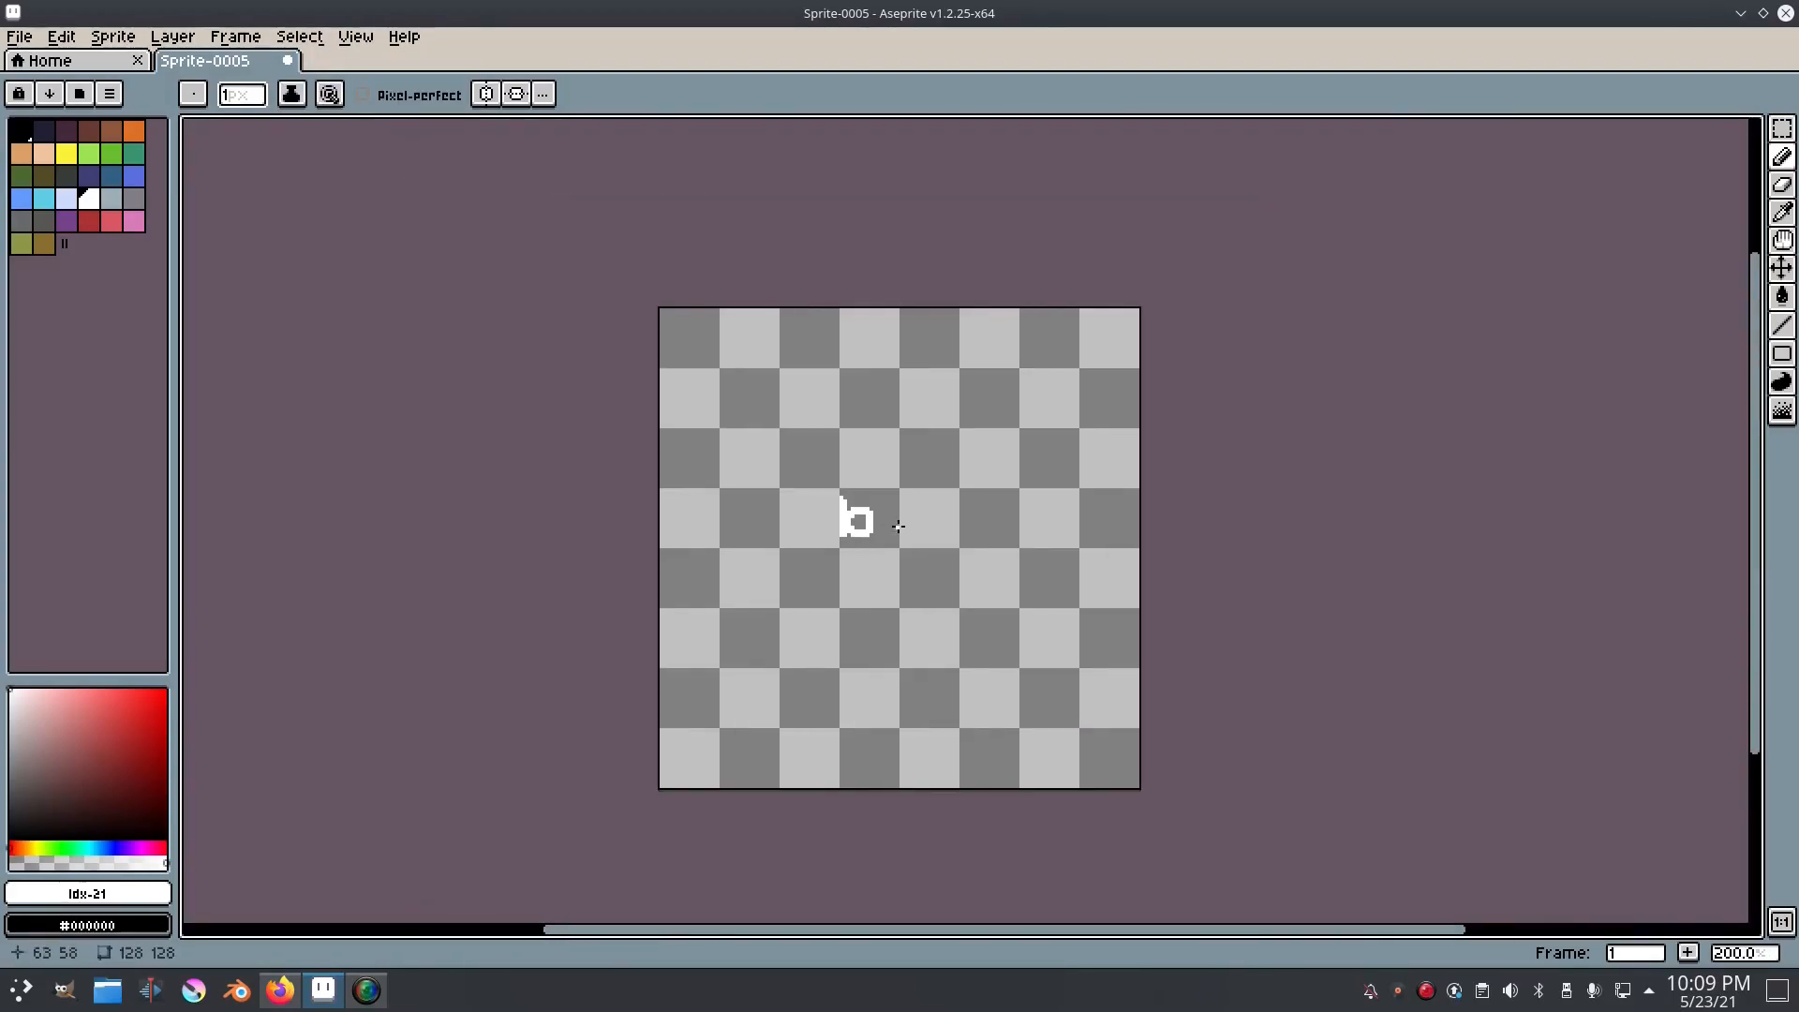
scroll(898, 527, up, 6)
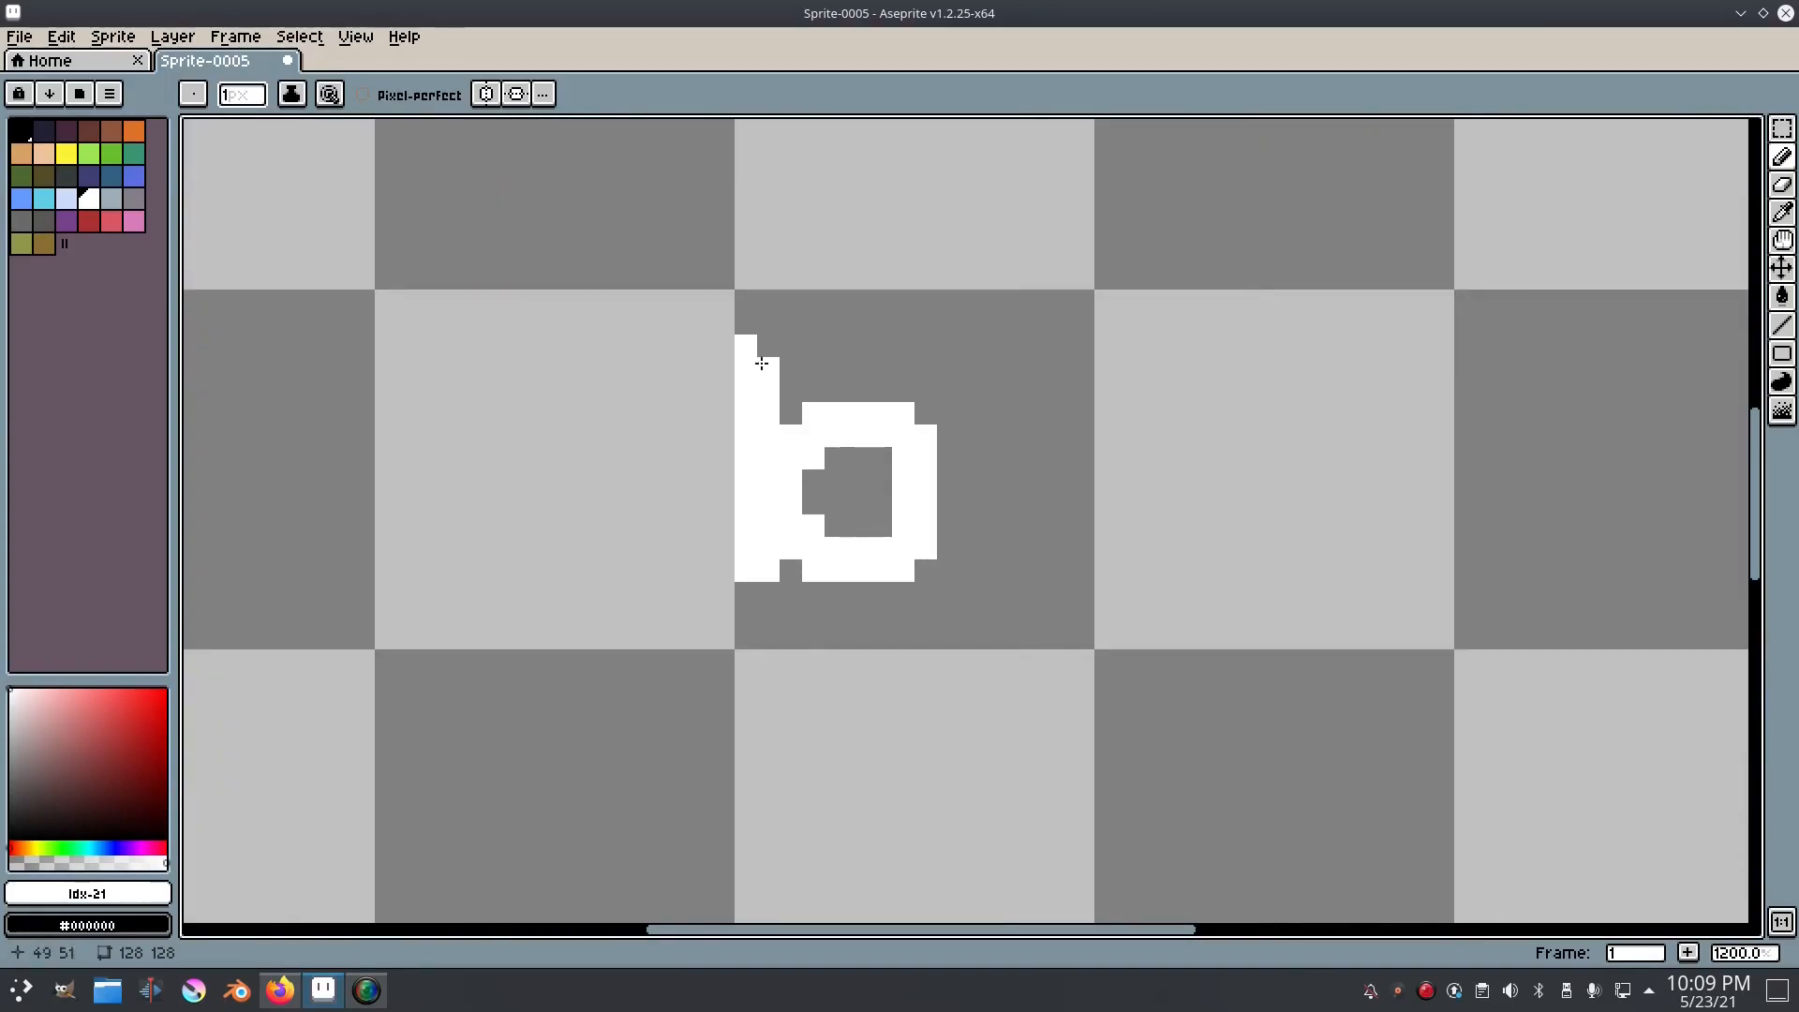
key(ctrl+z)
key(ctrl+z)
scroll(901, 563, down, 2)
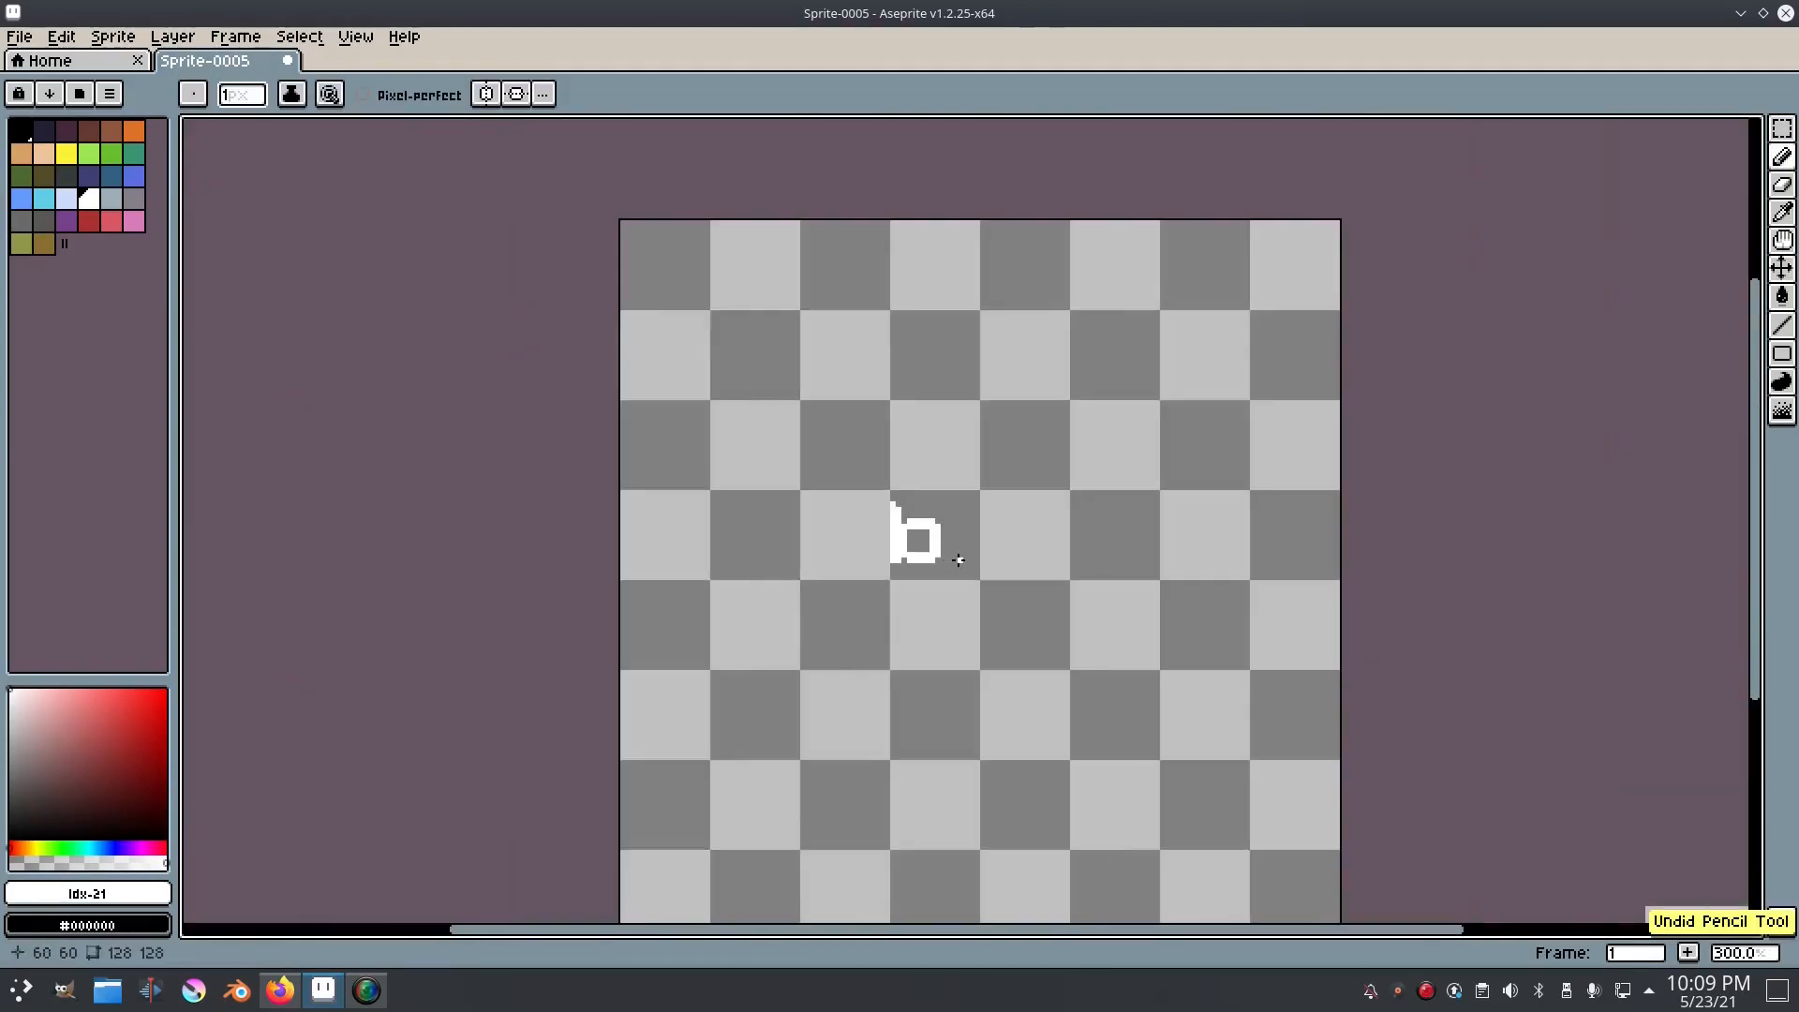
Step: Draw the letters l and e after the b in two-pixel-thick white strokes, the e about 7 pixels wide
scroll(971, 559, up, 2)
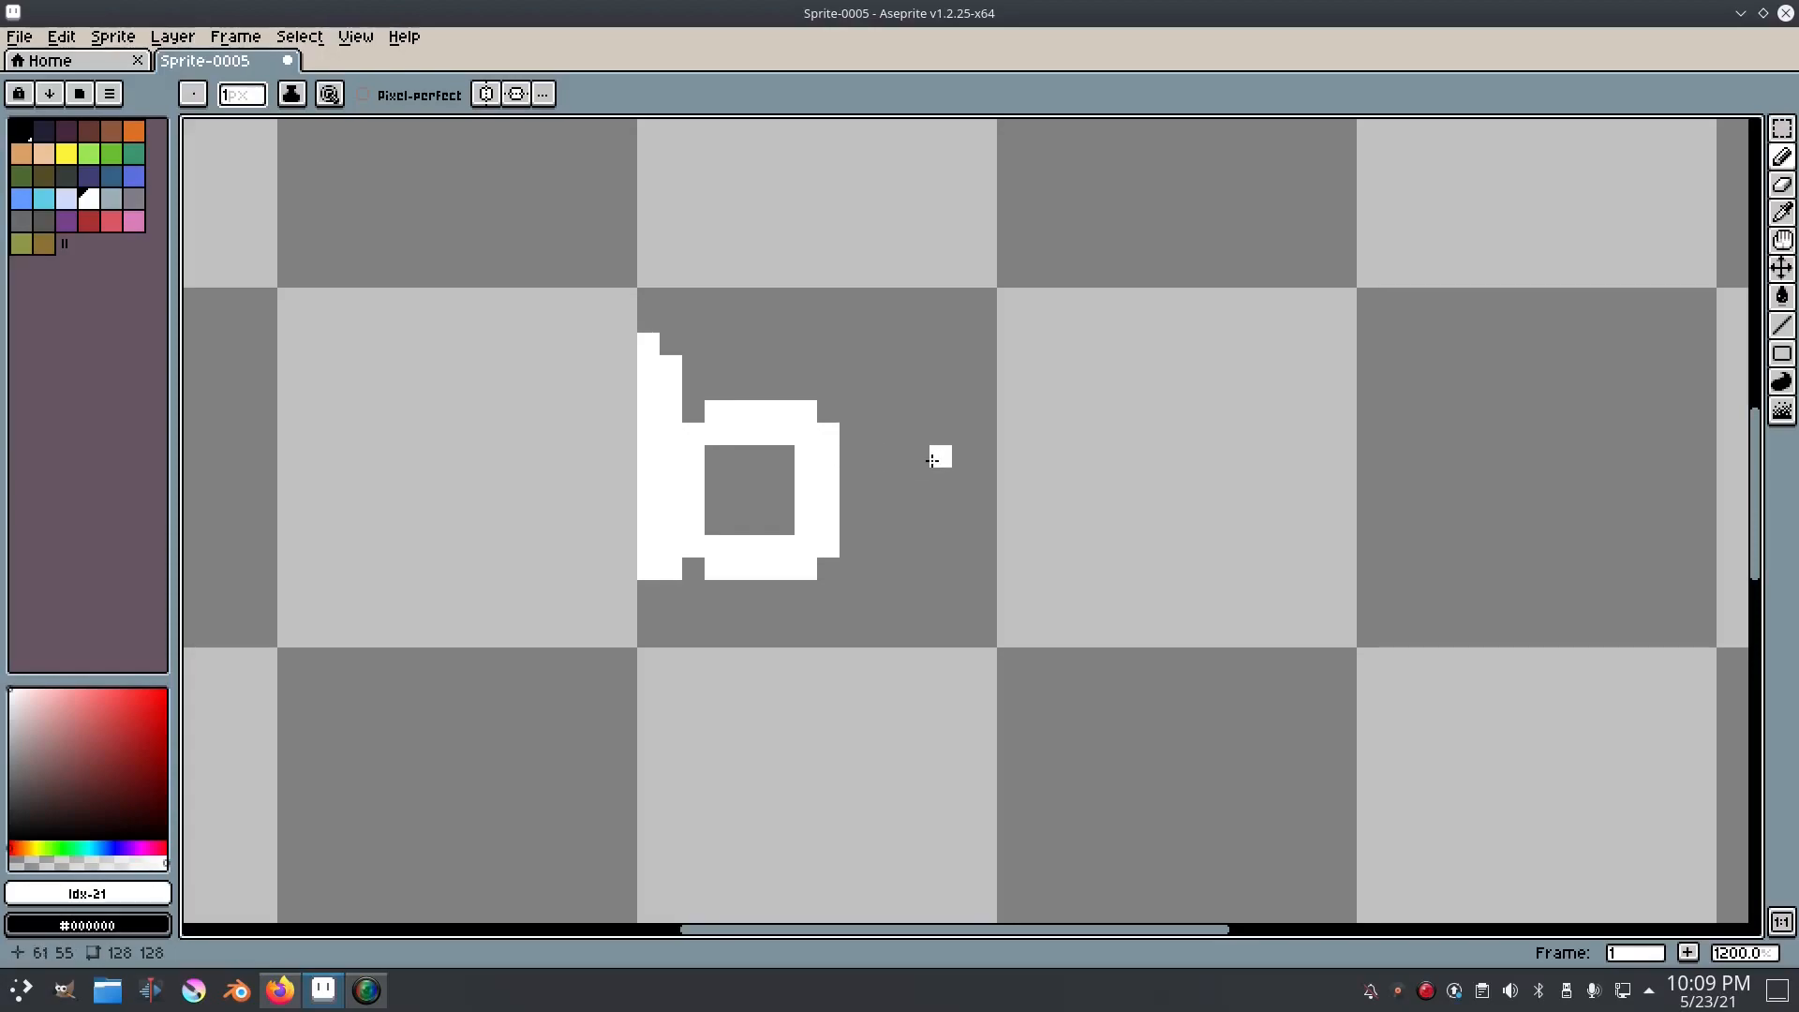
drag(907, 411, 833, 433)
mouse_move(798, 364)
mouse_down()
mouse_move(802, 585)
mouse_move(825, 590)
mouse_move(822, 360)
mouse_move(761, 503)
mouse_up()
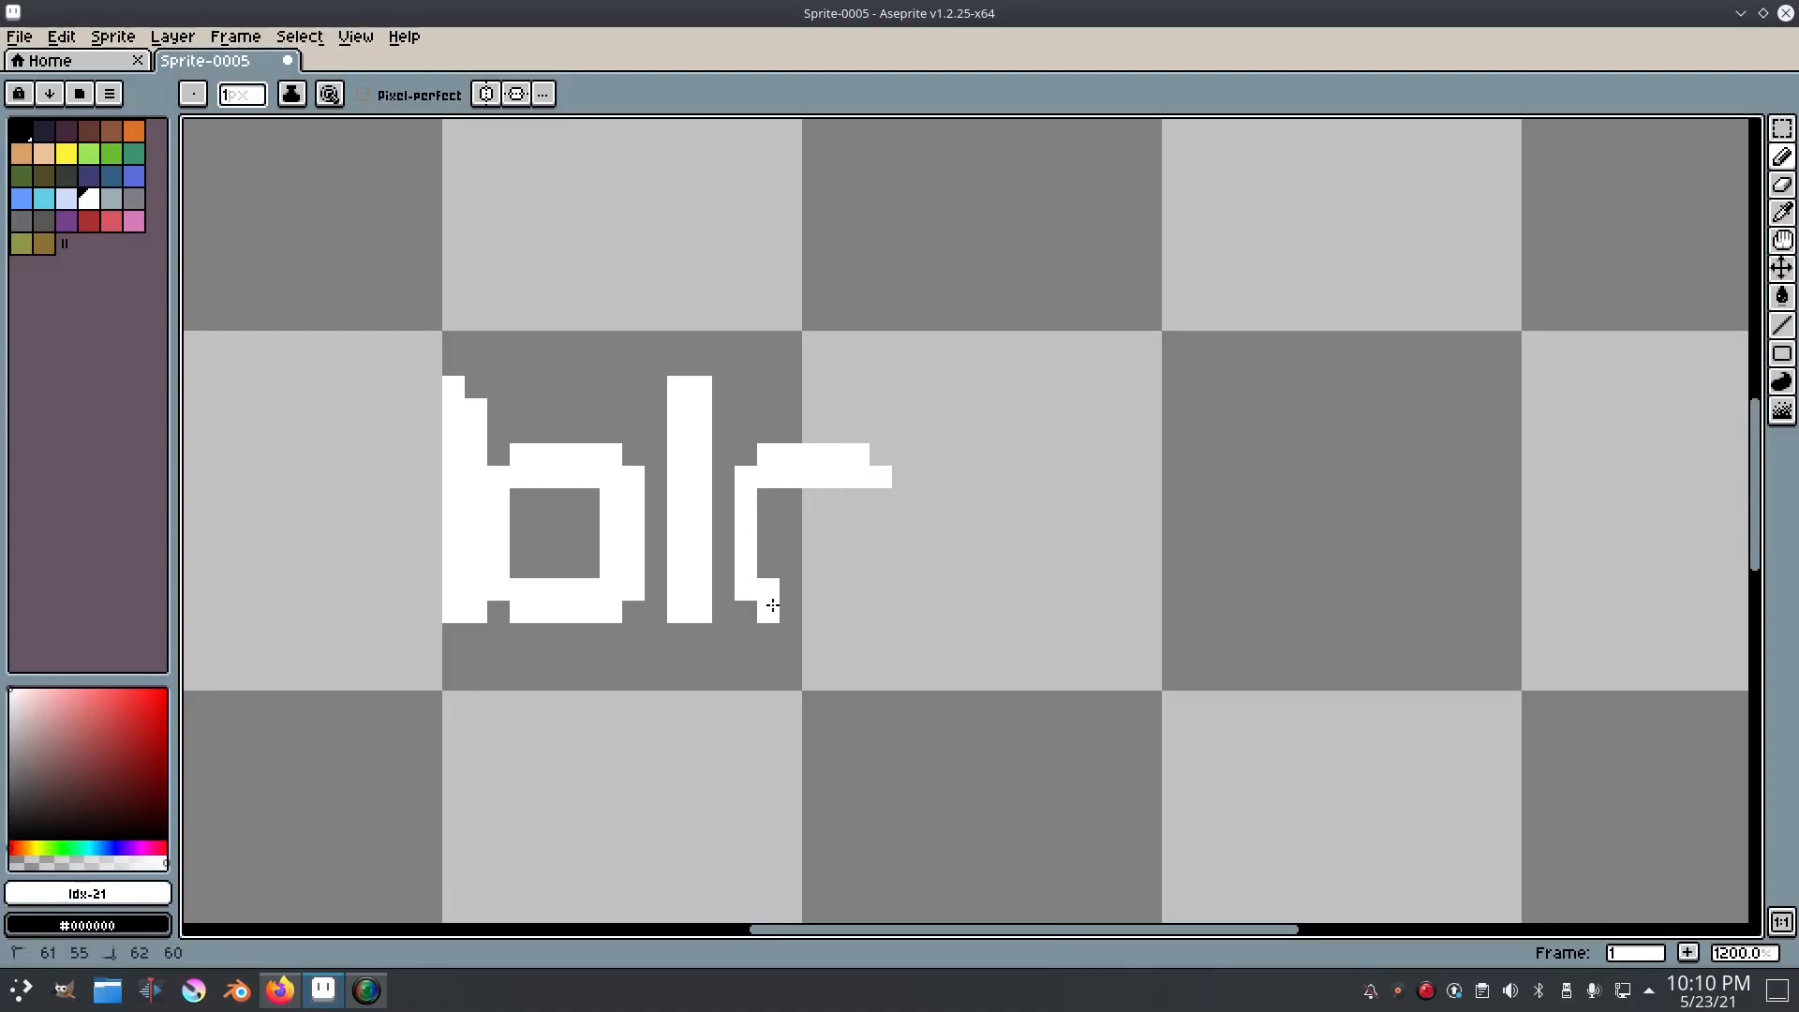
mouse_move(785, 588)
mouse_down()
mouse_move(771, 495)
mouse_move(794, 498)
mouse_up()
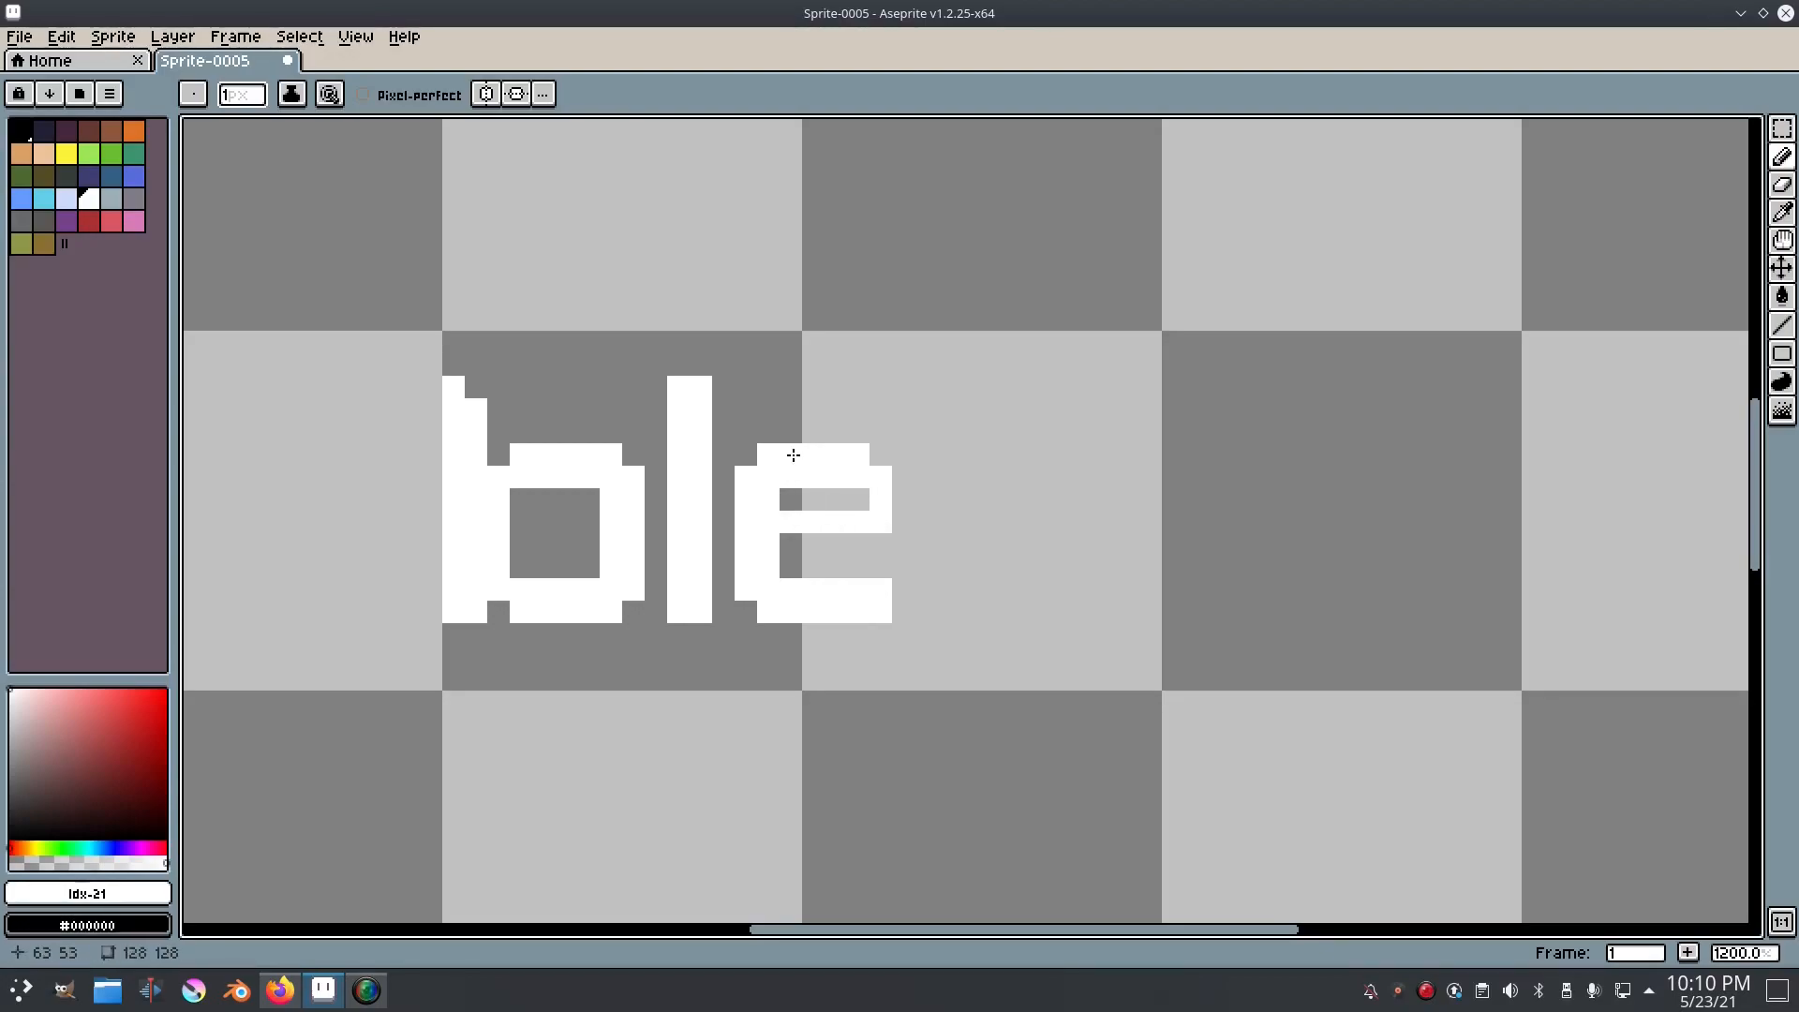
Step: Select the upper part of the letters "ble", move it up one pixel and deselect
key(m)
drag(940, 514, 348, 304)
drag(553, 435, 553, 413)
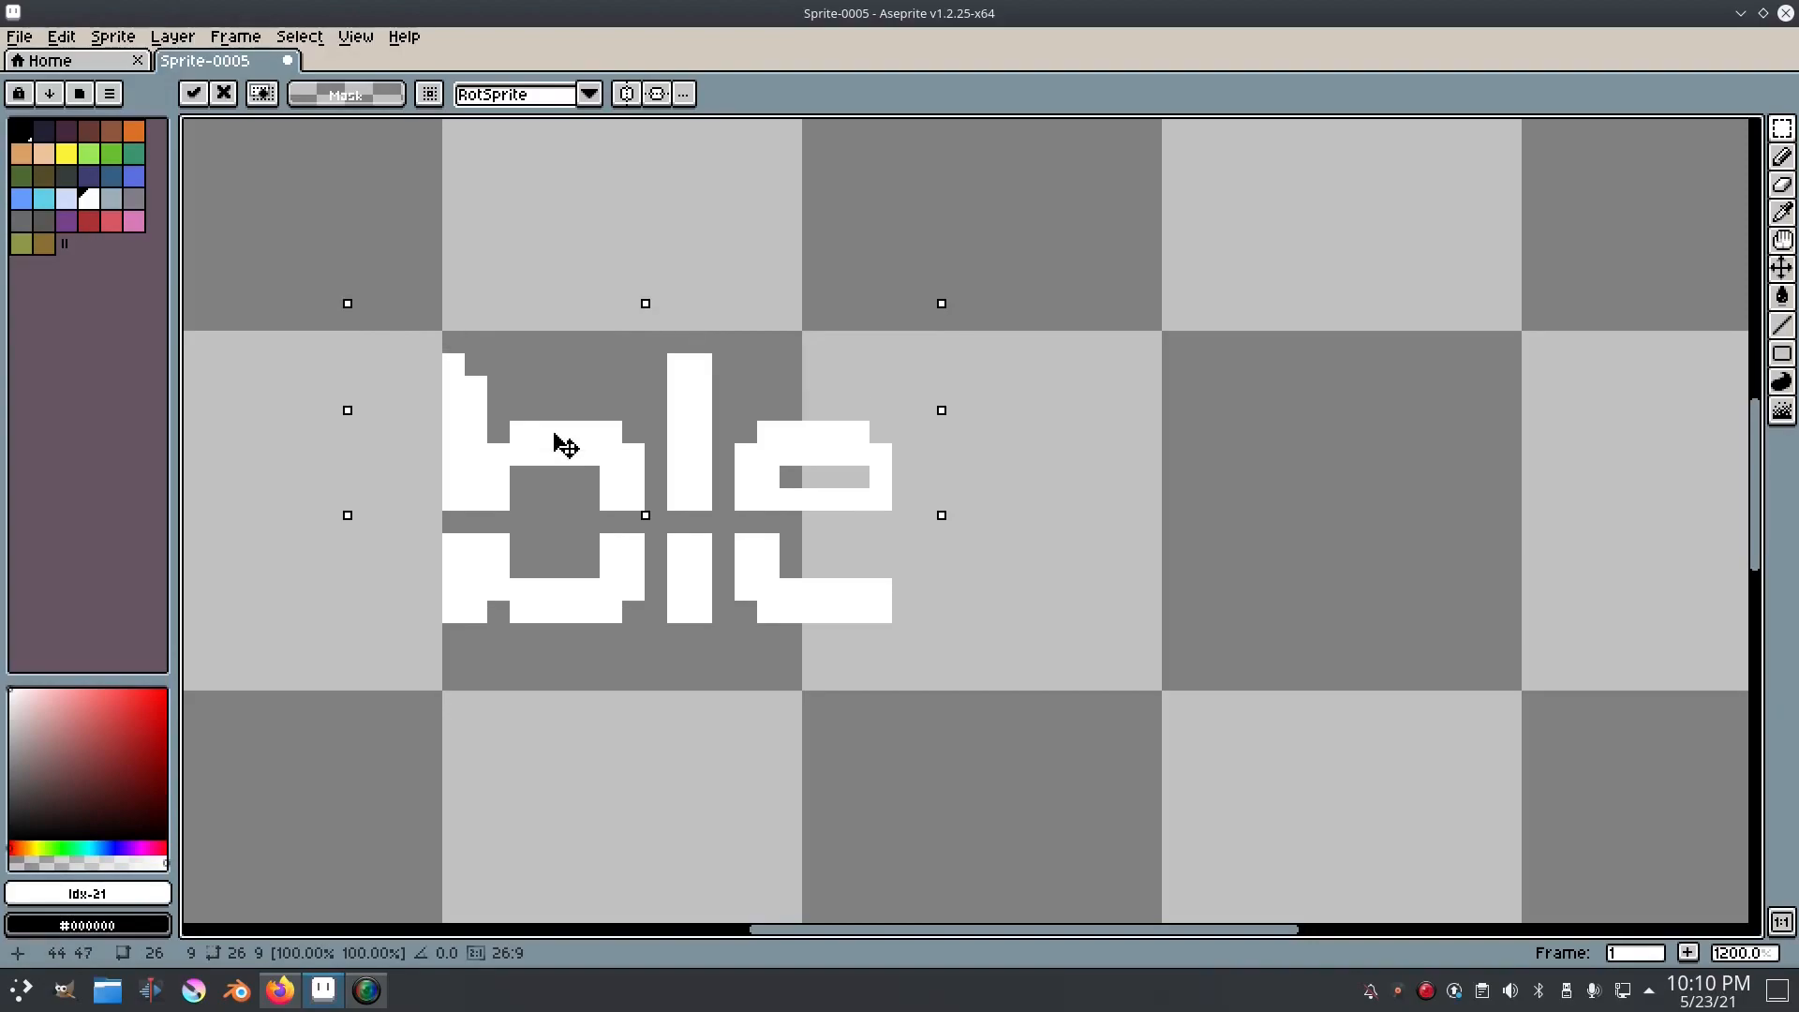
click(299, 35)
click(317, 85)
Step: Widen the e by one pixel and redraw its crossbar two pixels thick, closing the gap in the letter
key(e)
mouse_move(791, 499)
mouse_down()
mouse_move(874, 506)
mouse_move(899, 478)
mouse_move(887, 445)
mouse_move(903, 492)
mouse_up()
key(b)
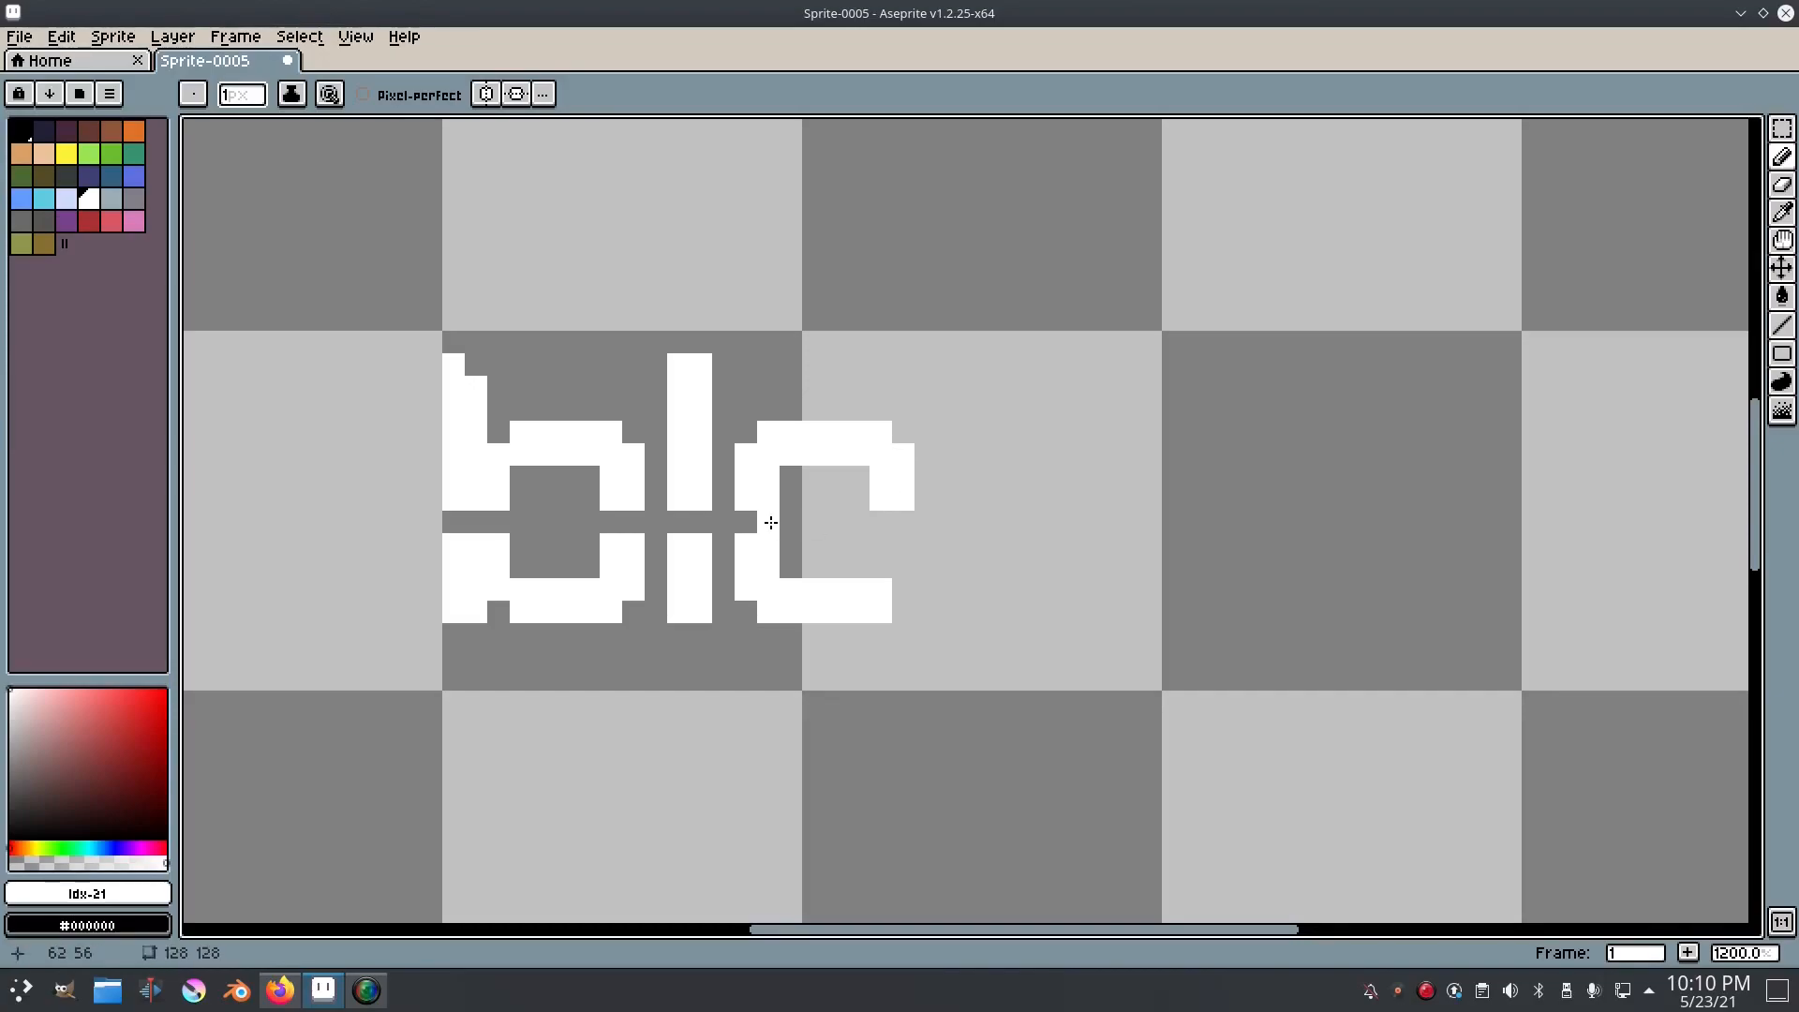
drag(812, 526, 895, 525)
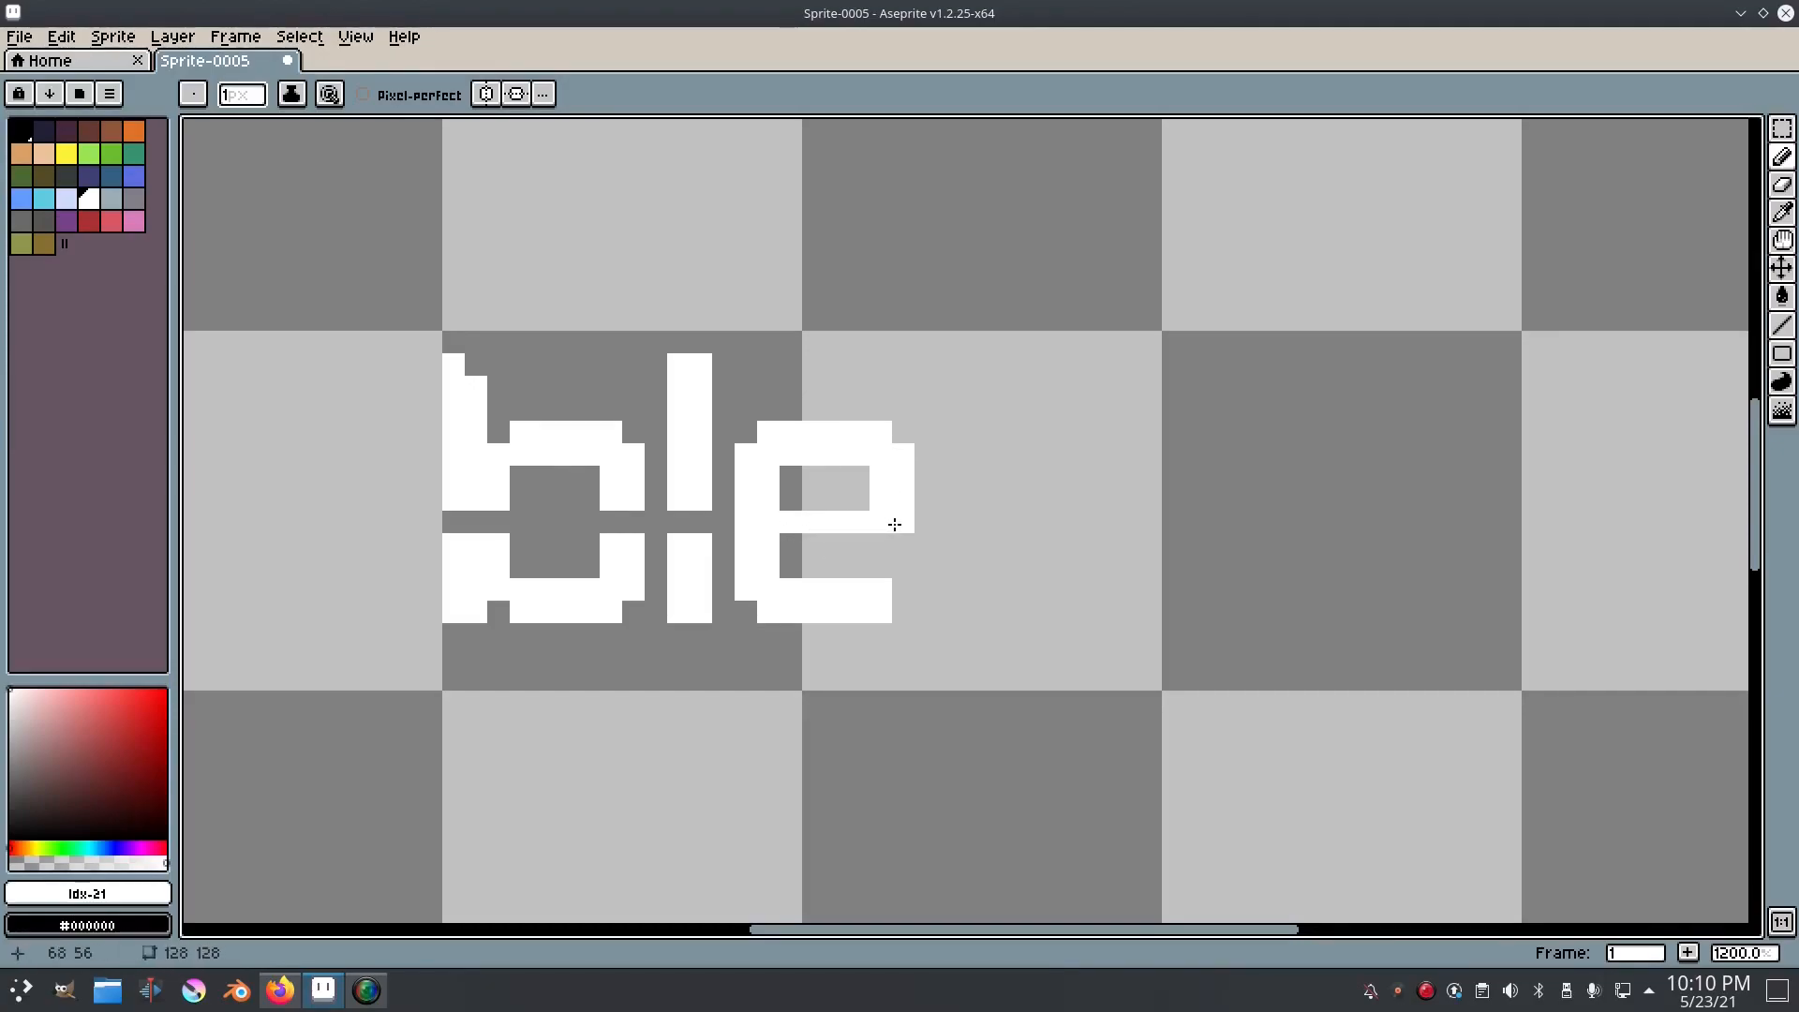
drag(791, 499, 863, 498)
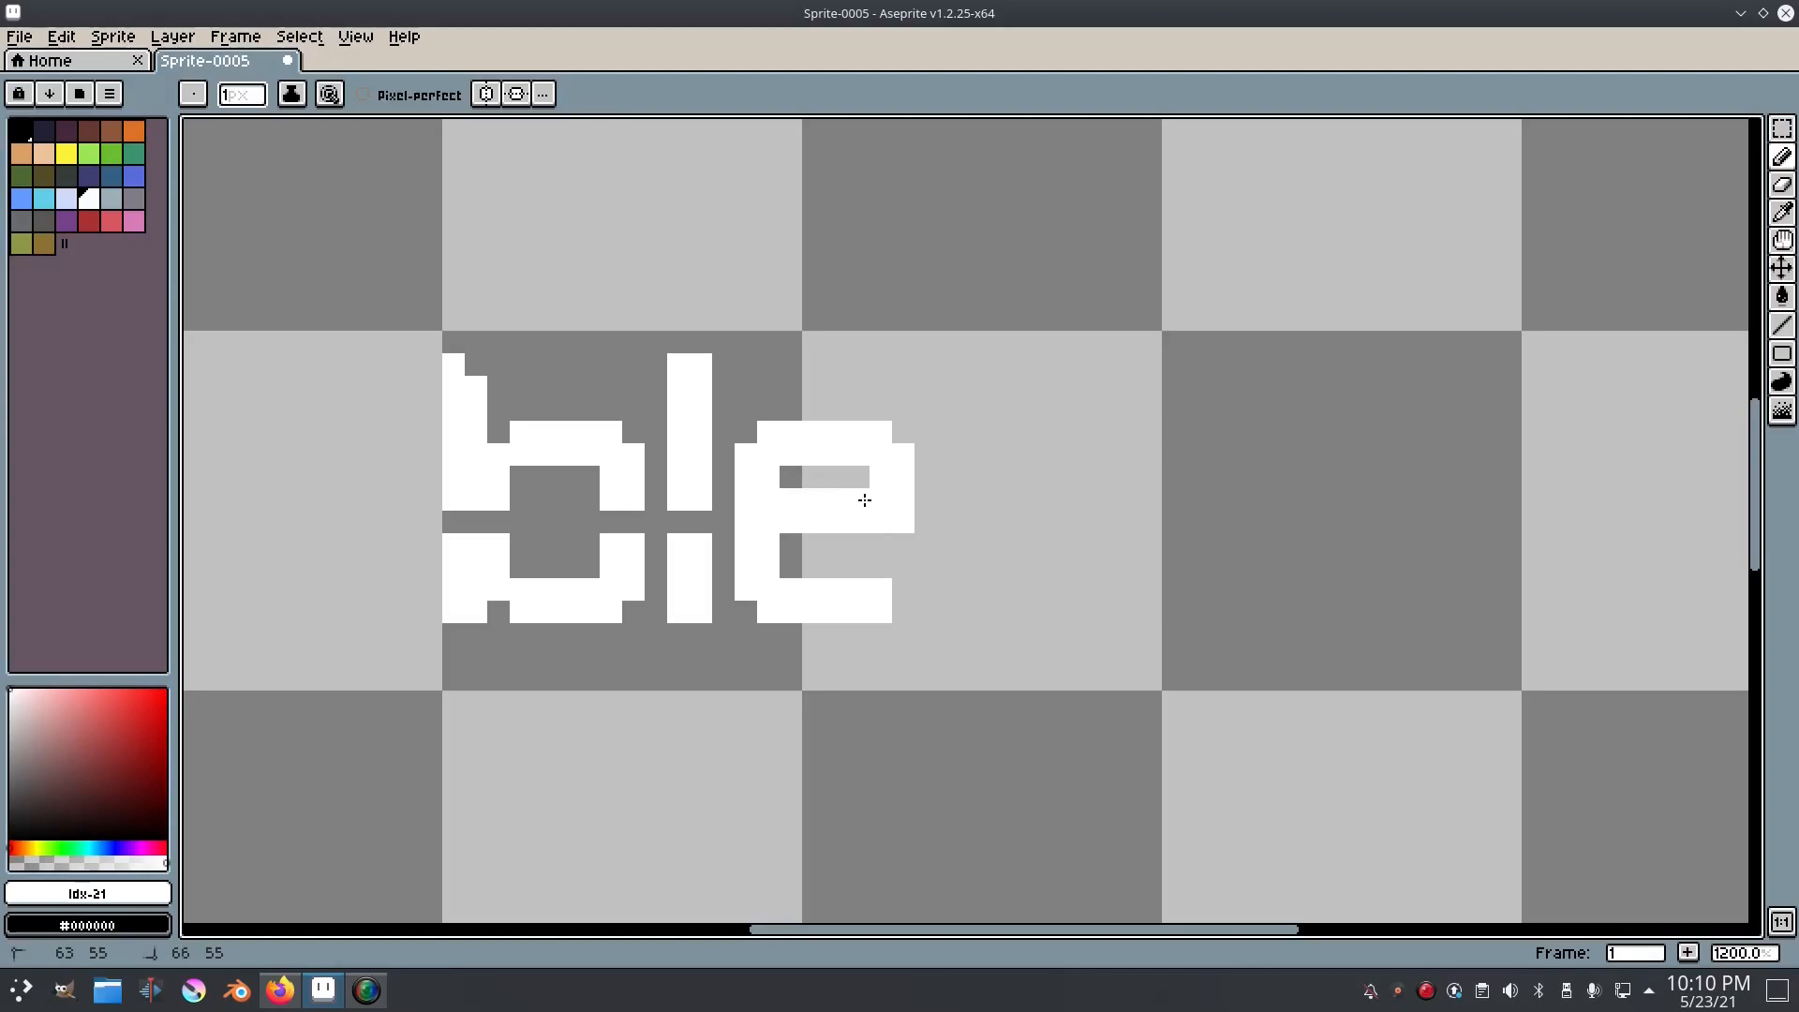
scroll(932, 526, down, 5)
scroll(932, 526, up, 6)
key(ctrl+z)
scroll(861, 514, down, 4)
scroll(861, 513, up, 4)
Step: Draw a lowercase n after the e in two-pixel-thick white strokes, about 9 pixels wide and 10 tall
mouse_move(992, 684)
mouse_down()
mouse_move(1040, 472)
mouse_move(1168, 417)
mouse_move(1206, 498)
mouse_move(1184, 643)
mouse_move(1173, 470)
mouse_move(1060, 465)
mouse_up()
key(e)
click(1217, 713)
key(b)
key(ctrl+z)
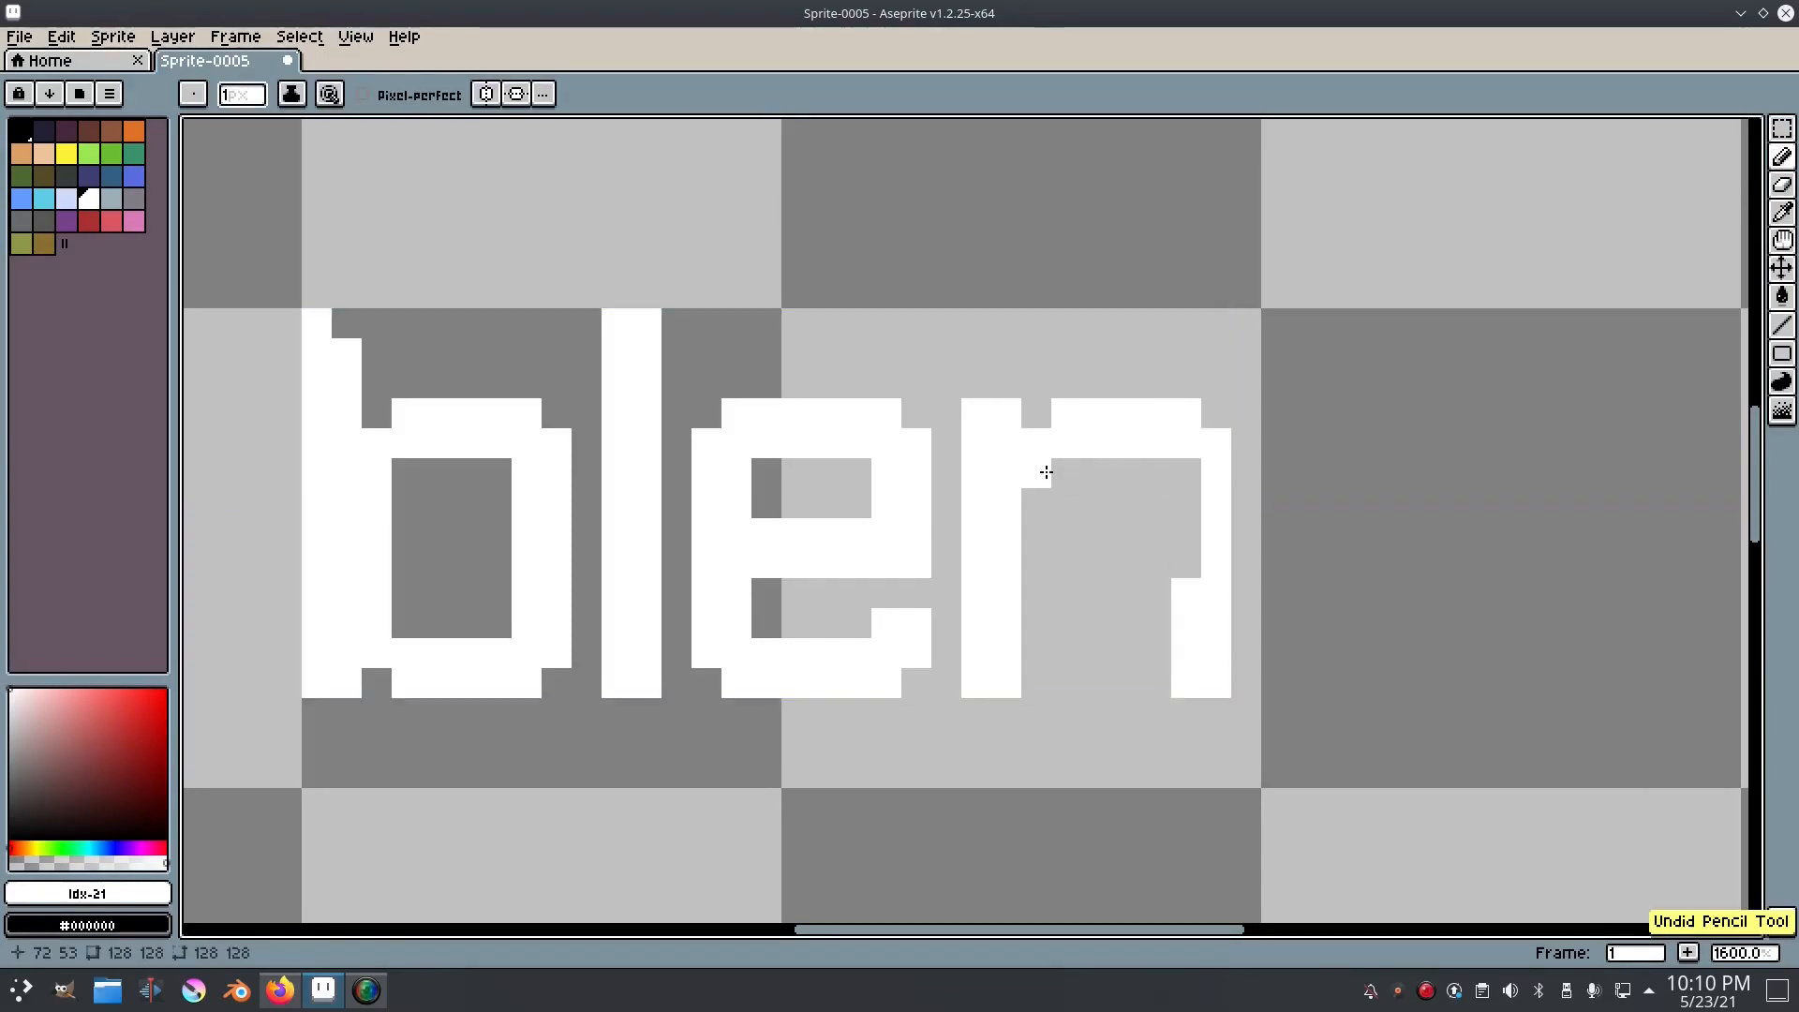
drag(1164, 469, 1193, 615)
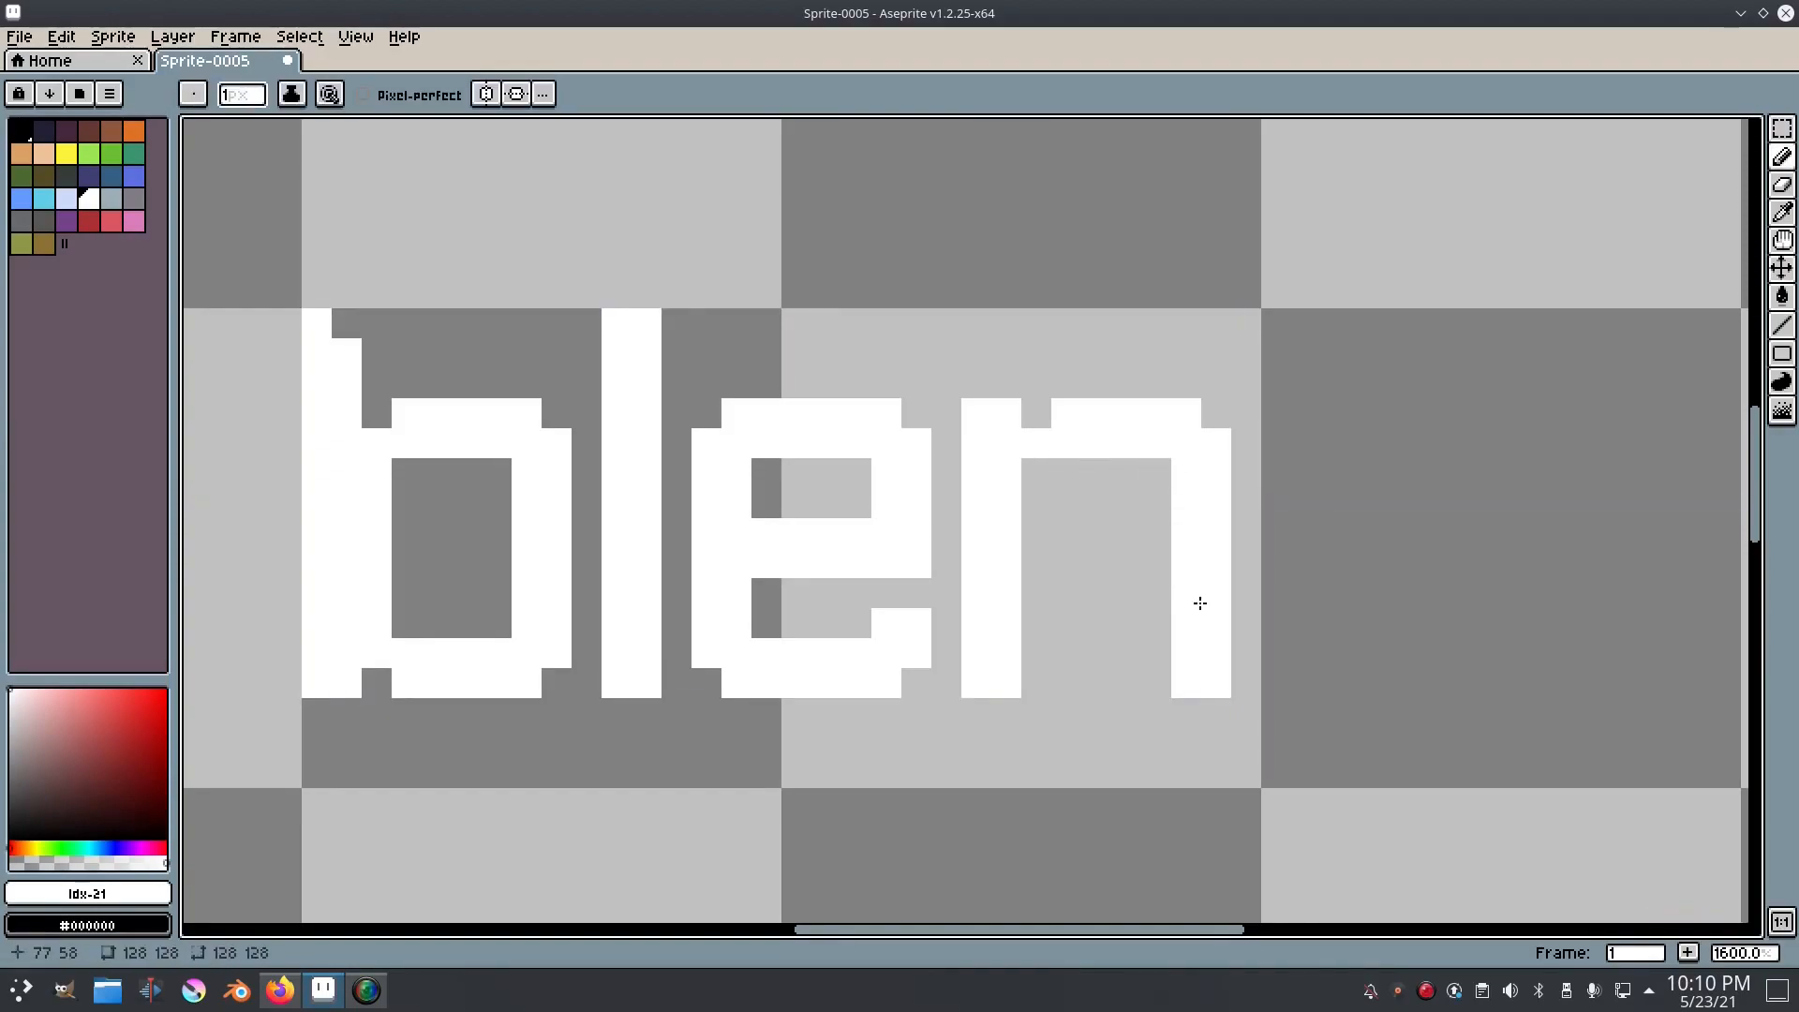
scroll(1209, 600, down, 3)
scroll(1227, 582, up, 2)
drag(1278, 693, 1197, 491)
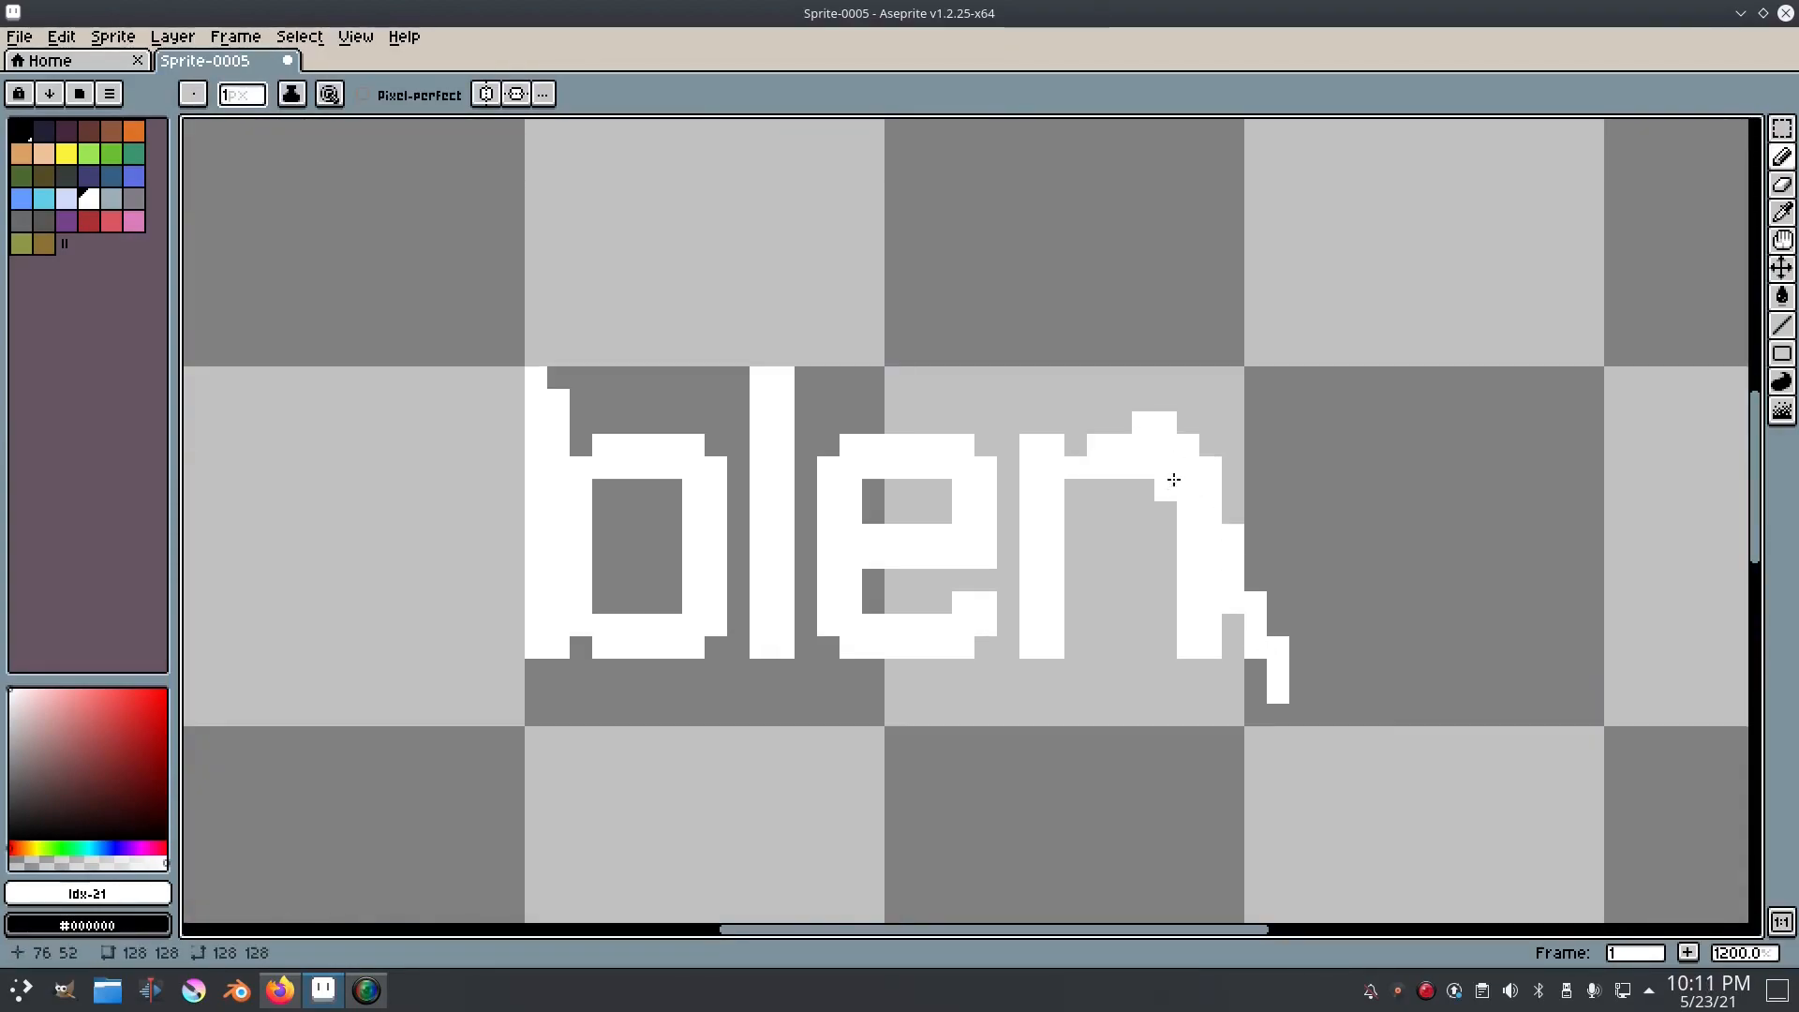
key(ctrl+z)
Step: Select the entire canvas and move the lettering one pixel right and one pixel down
key(ctrl+a)
key(m)
mouse_move(1299, 642)
mouse_down()
mouse_move(1133, 404)
mouse_move(1246, 605)
mouse_move(1340, 683)
mouse_up()
Step: Try thinning the b by erasing the column beside its stem and adding one white pixel in the counter's upper corner
scroll(803, 466, up, 1)
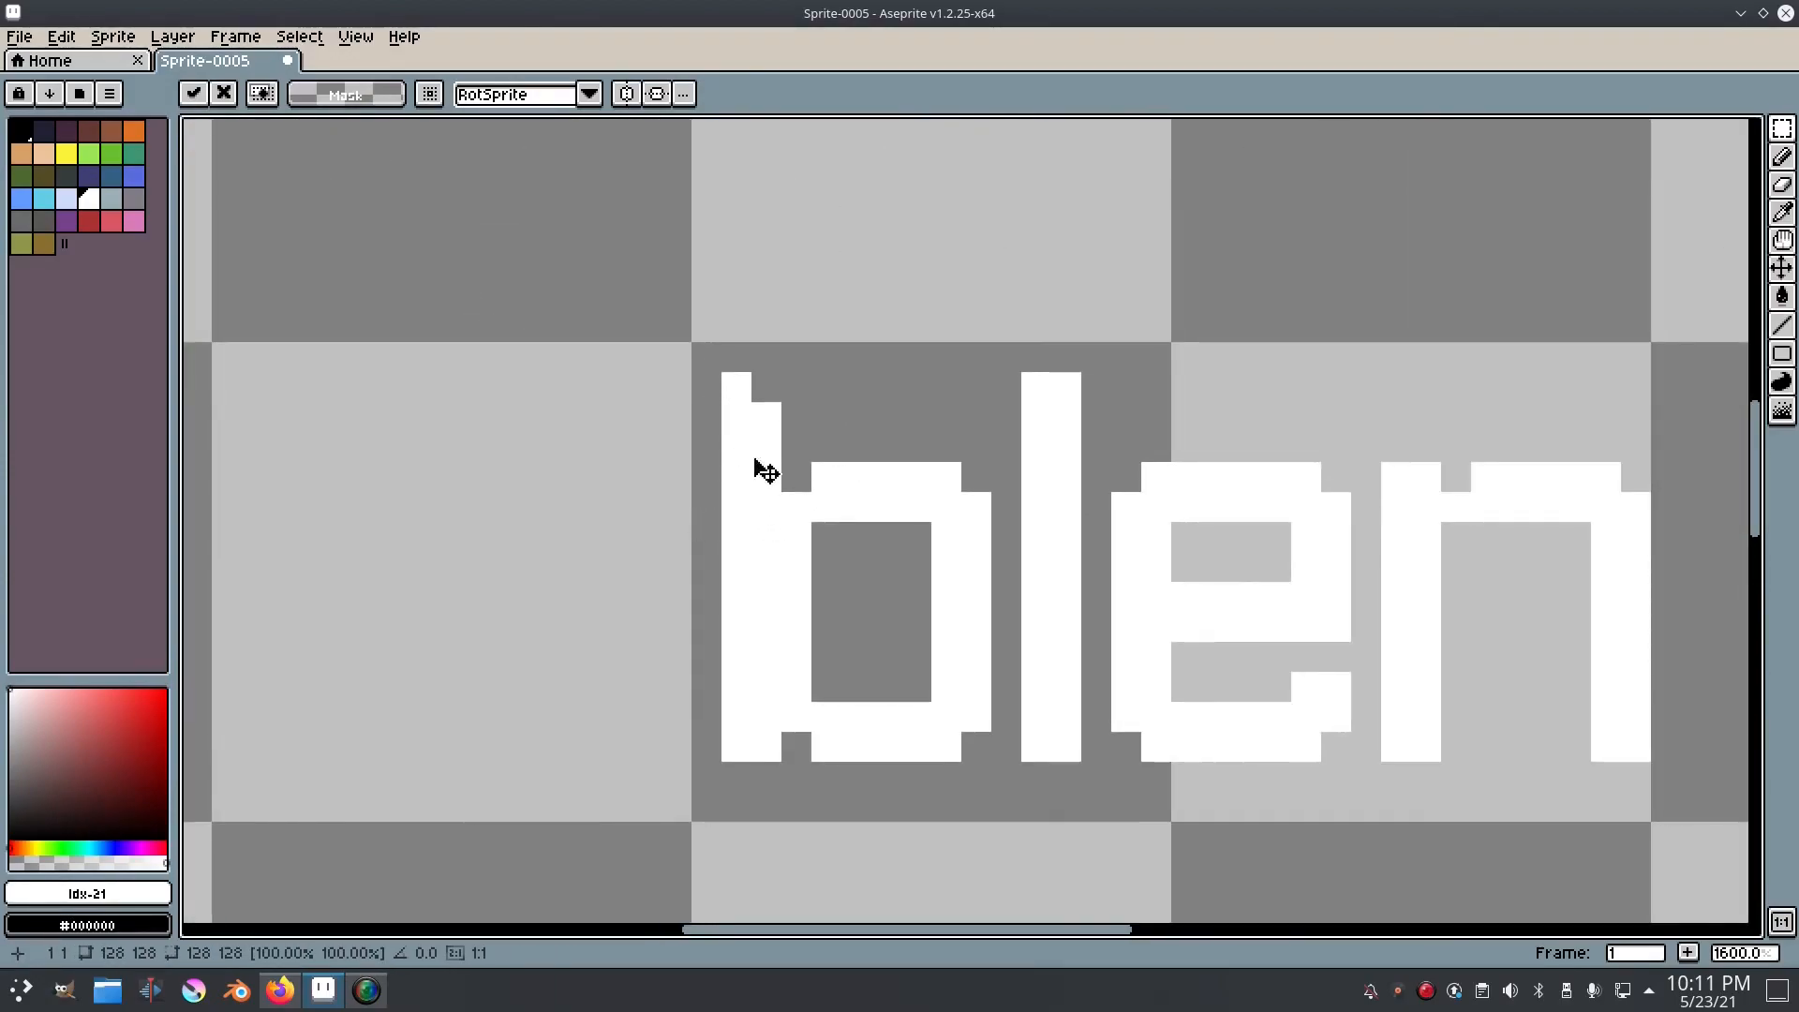
key(e)
drag(797, 538, 796, 687)
key(b)
click(804, 542)
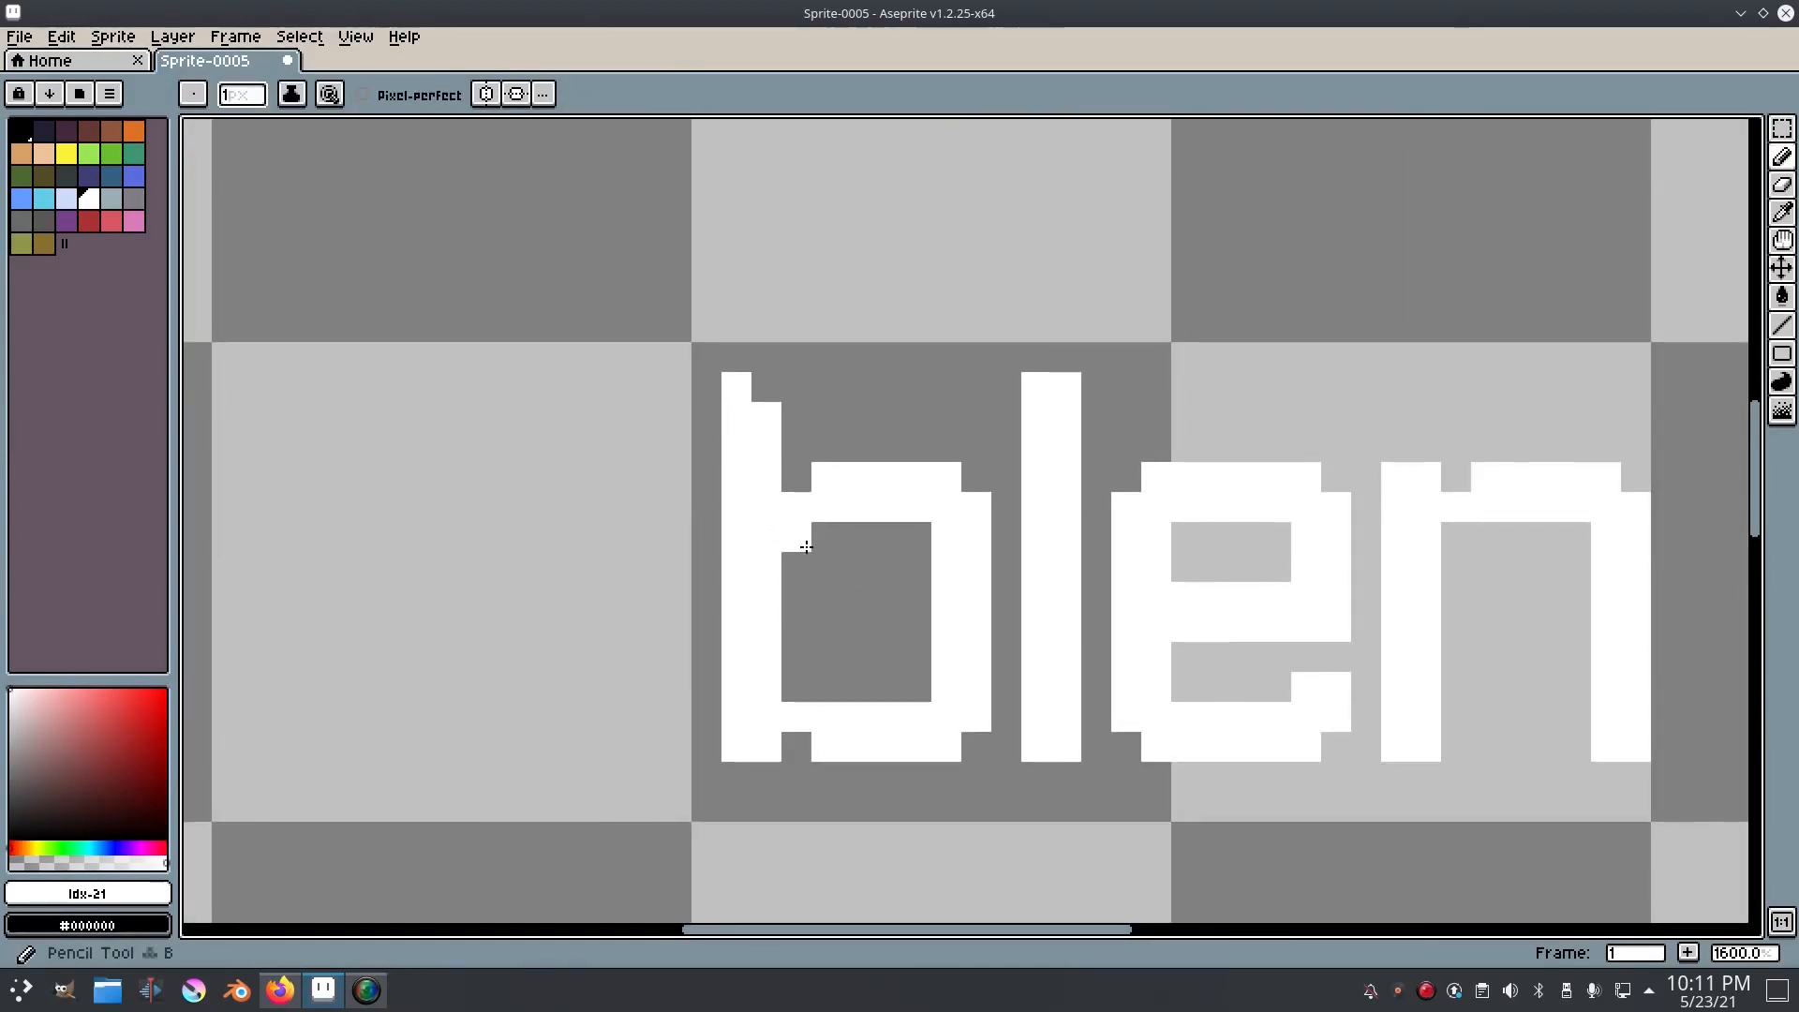
scroll(1133, 615, down, 6)
scroll(1162, 616, down, 1)
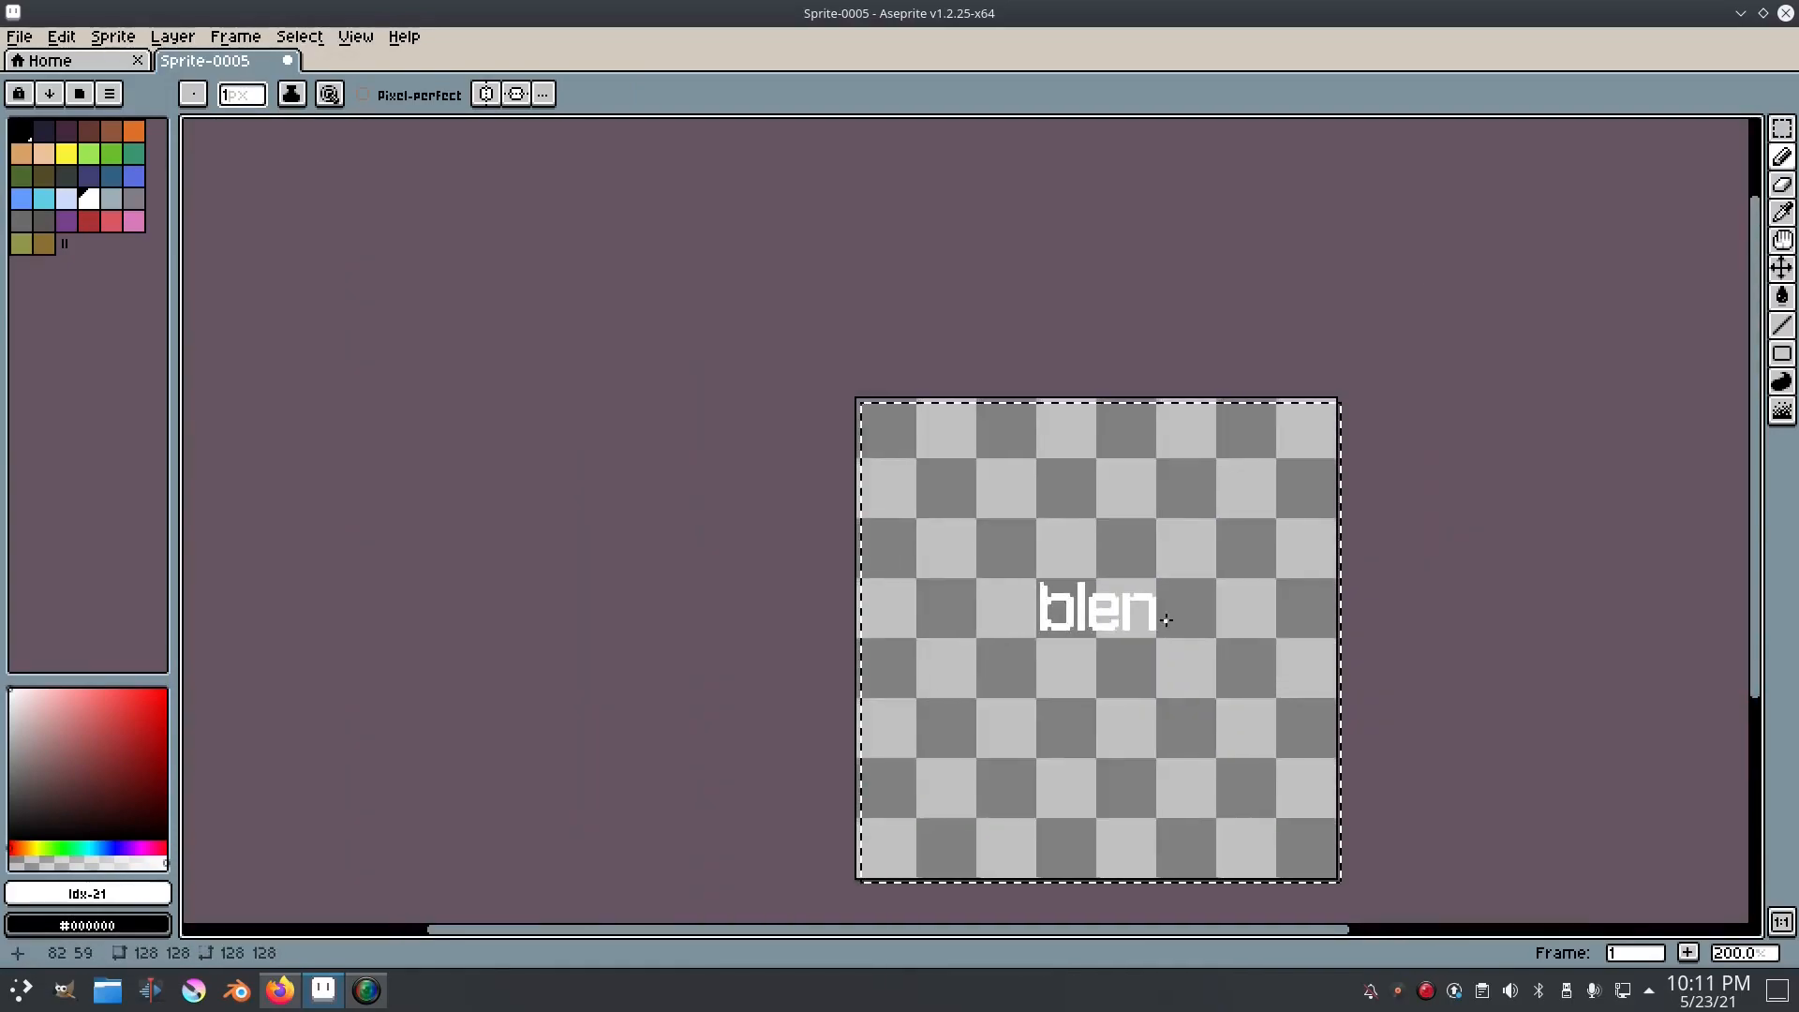
Step: Undo the last pencil and eraser edits inside the b's counter
scroll(914, 543, up, 7)
scroll(1237, 582, down, 5)
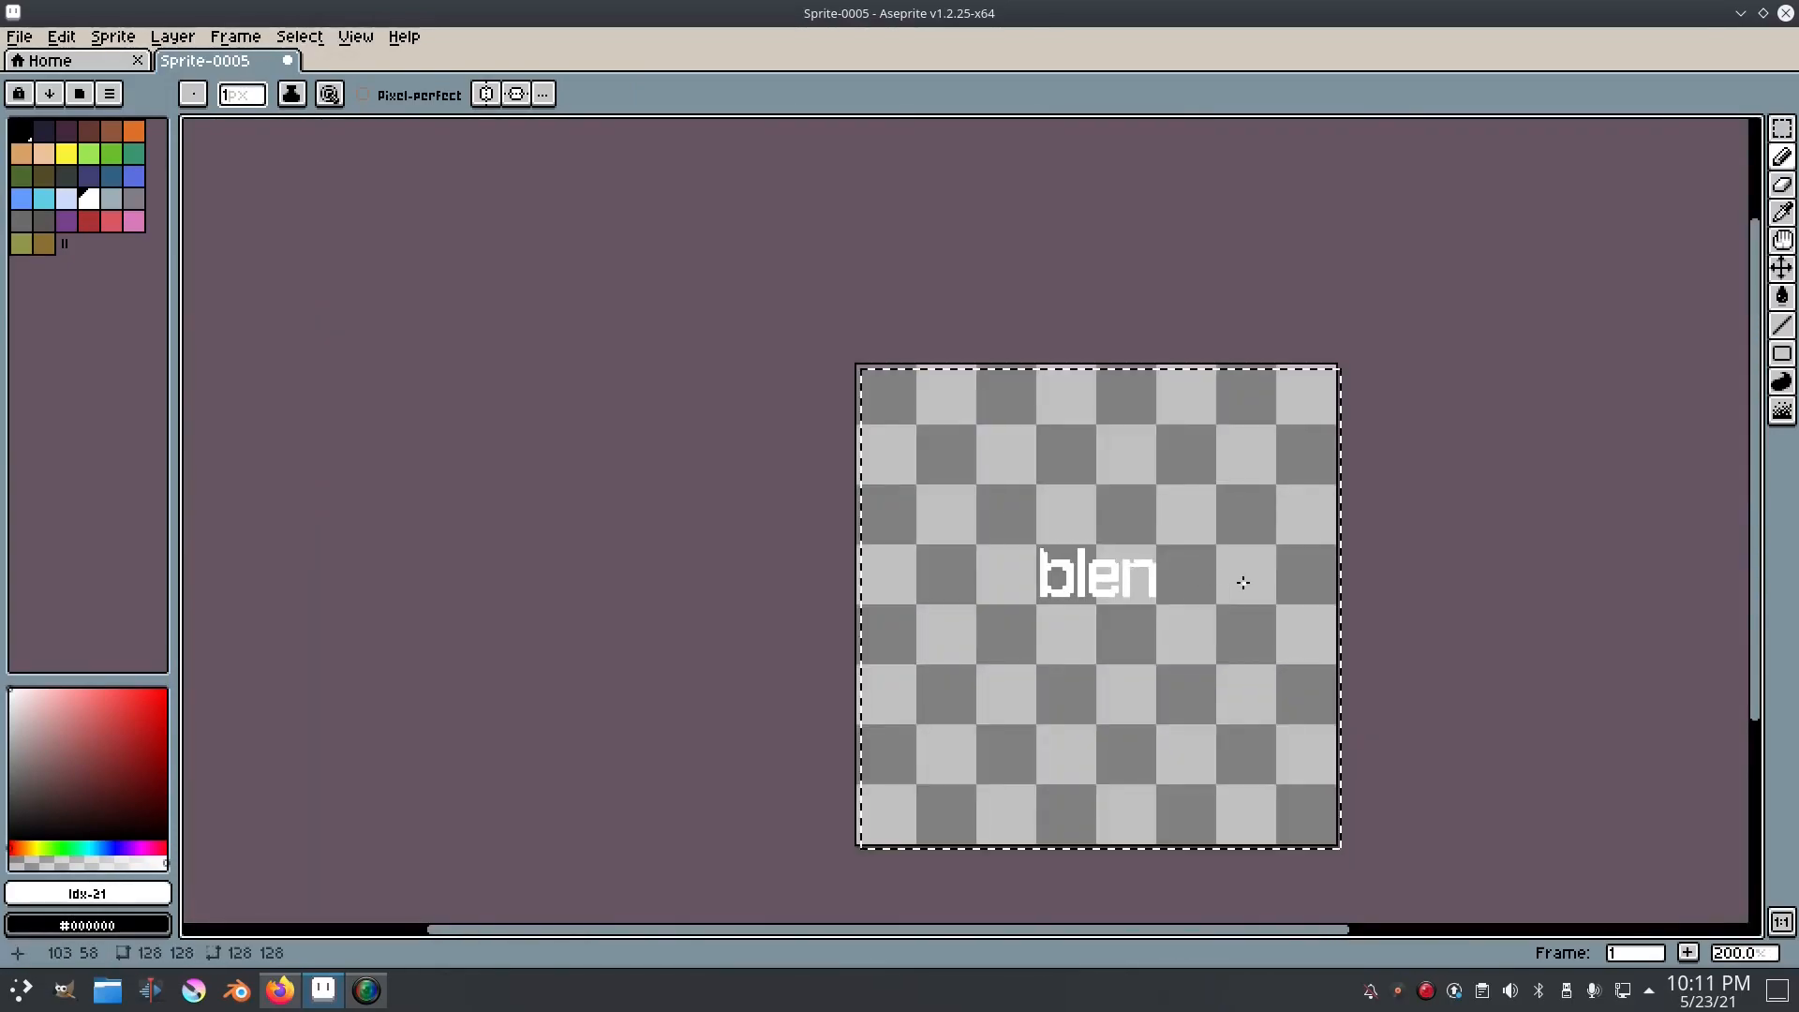
key(ctrl+z)
scroll(1239, 583, down, 1)
scroll(1241, 583, up, 1)
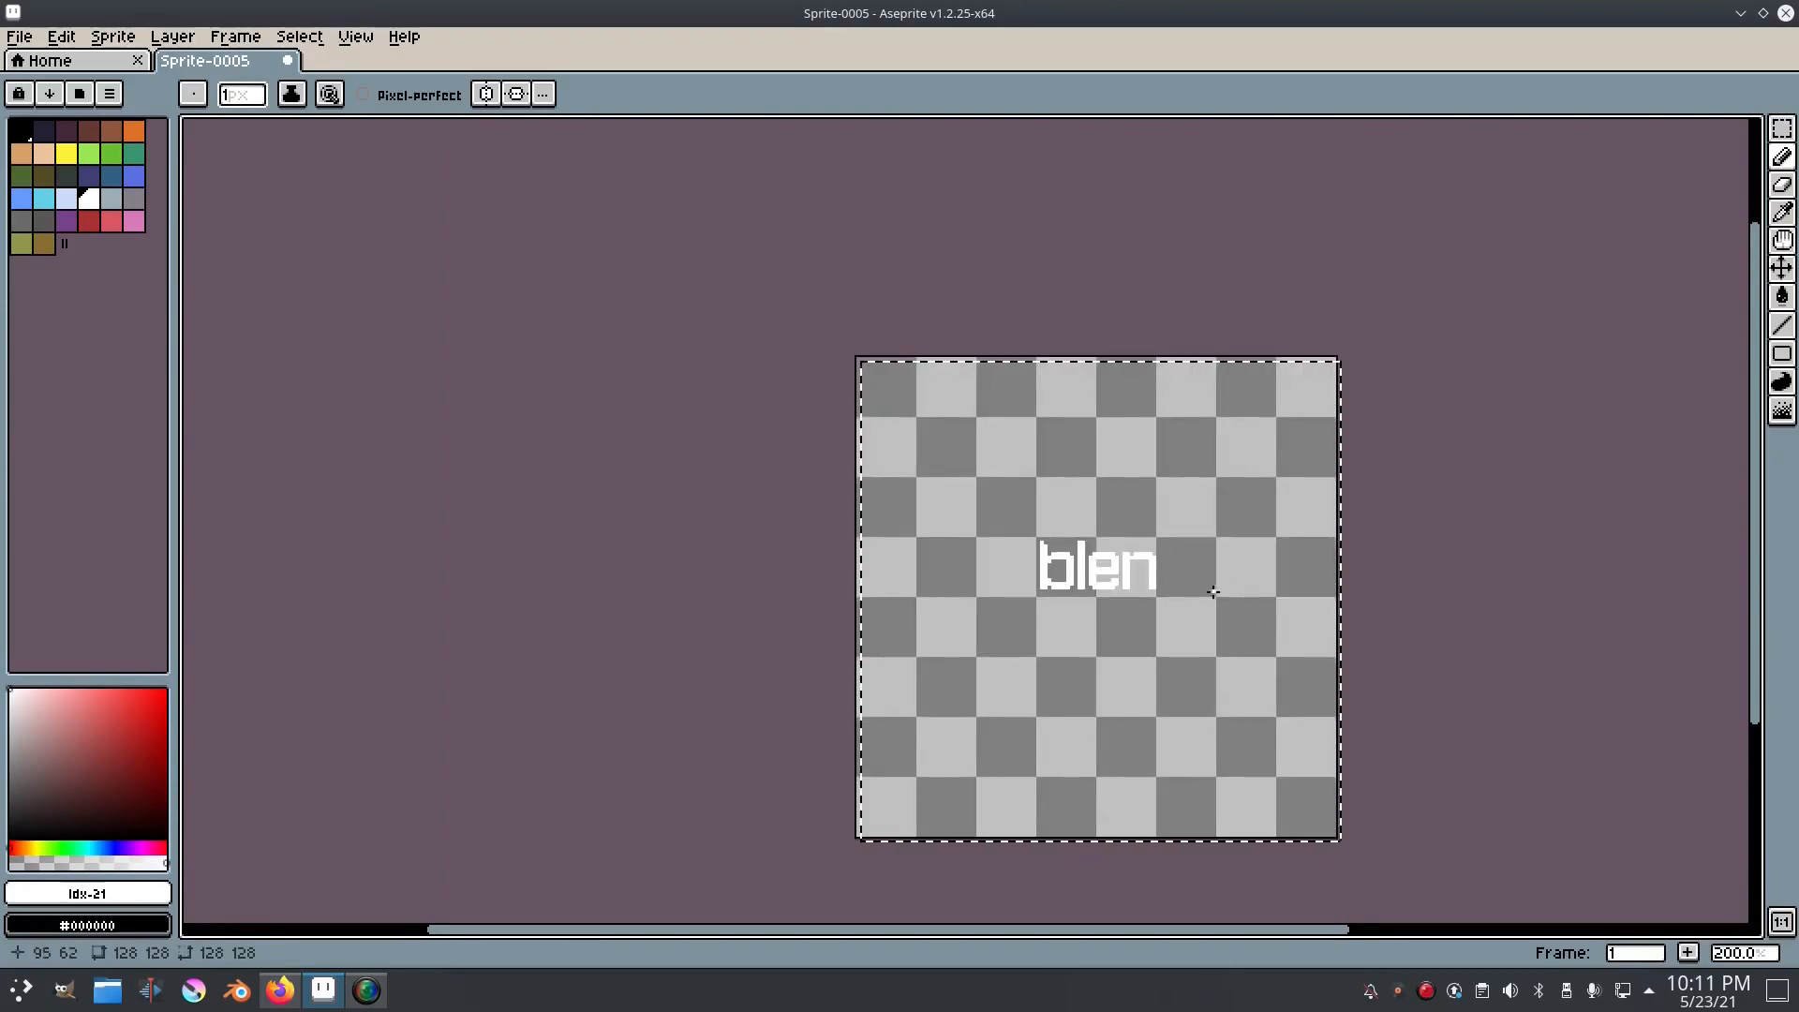
scroll(1057, 574, up, 10)
key(ctrl+z)
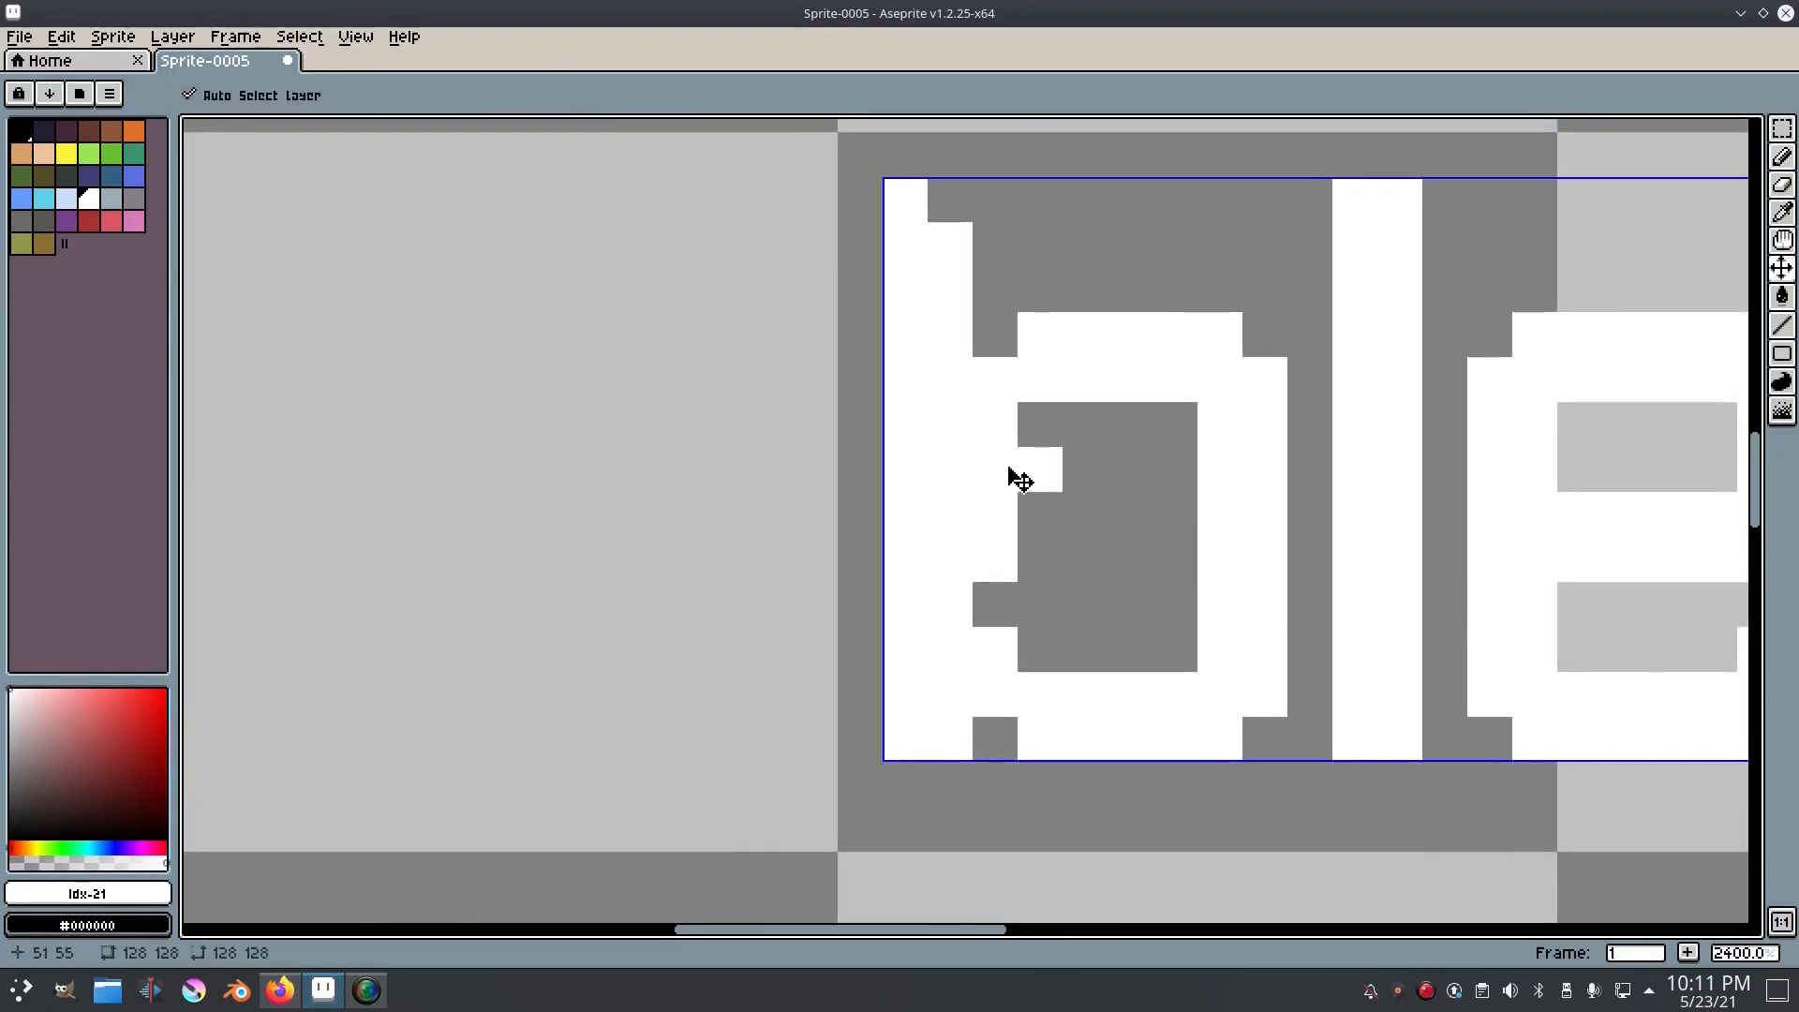
Step: Move the selected "blen" lettering down one more pixel
drag(1242, 512, 1077, 533)
key(b)
key(m)
drag(729, 218, 740, 257)
scroll(716, 389, down, 6)
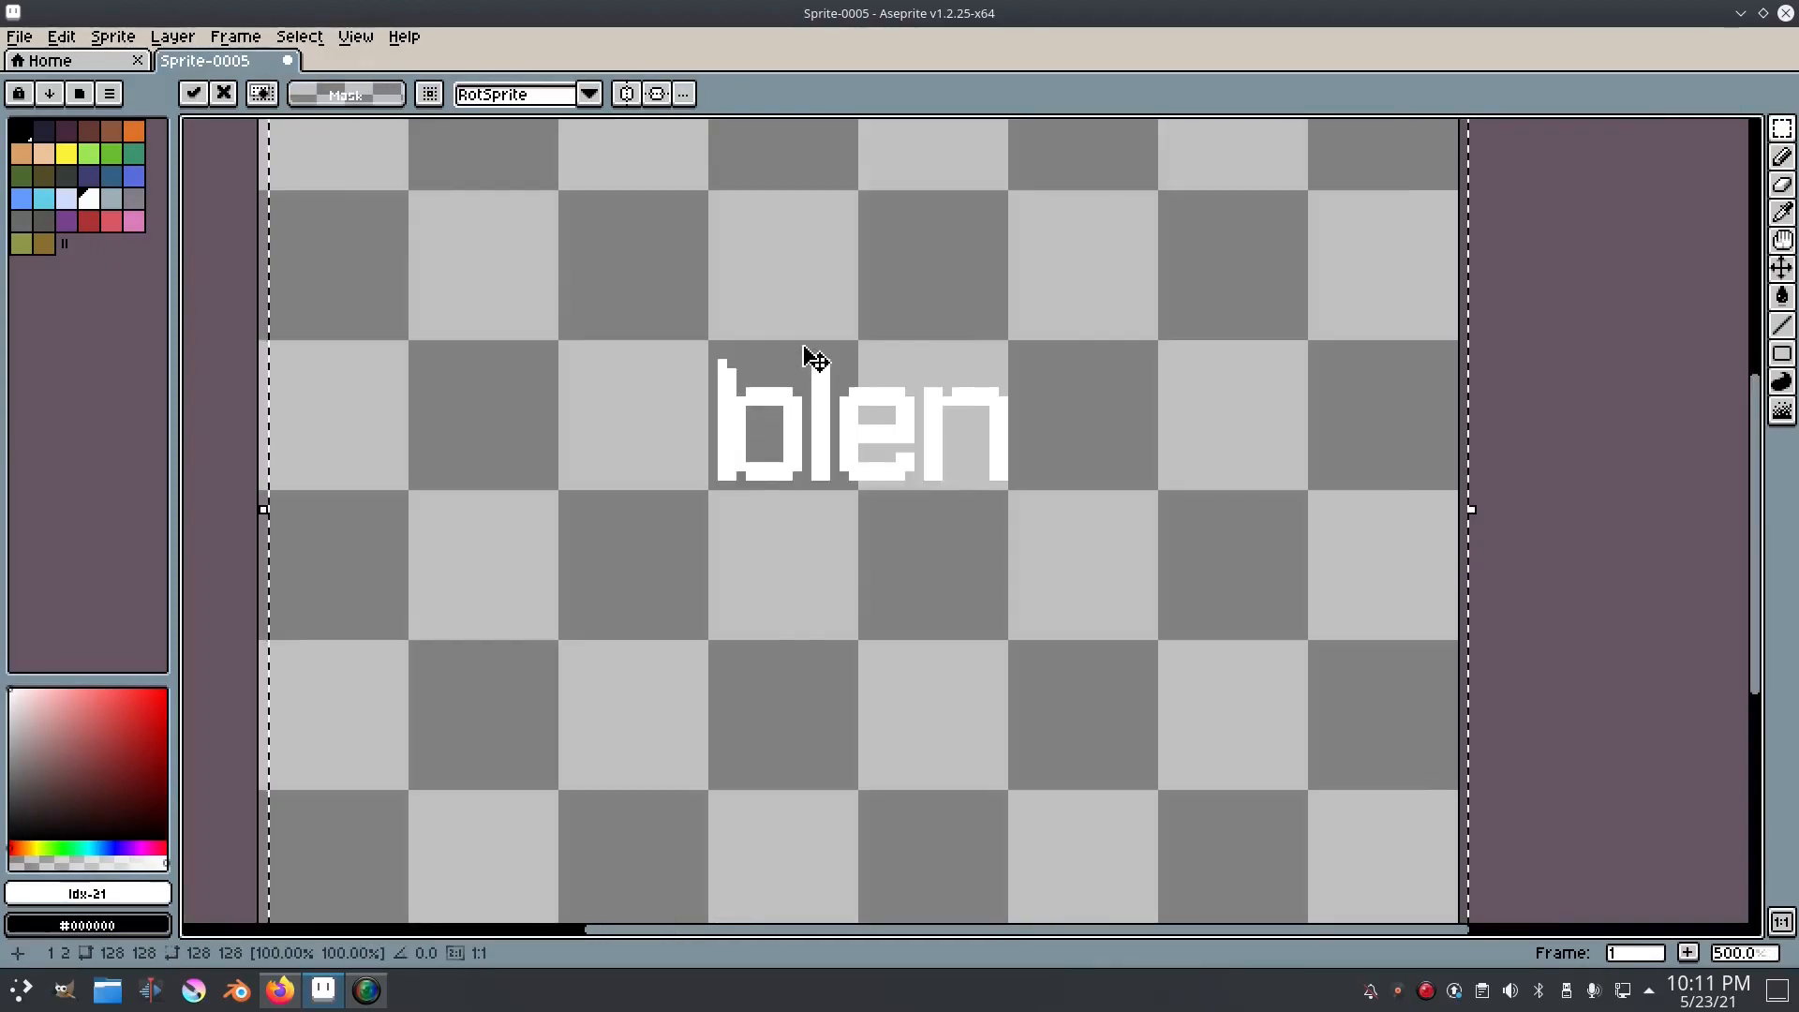
Step: Narrow the b by selecting its stem and moving it one pixel right, and clear the selection
click(1443, 357)
scroll(693, 379, up, 5)
drag(923, 255, 970, 600)
drag(1184, 574, 858, 603)
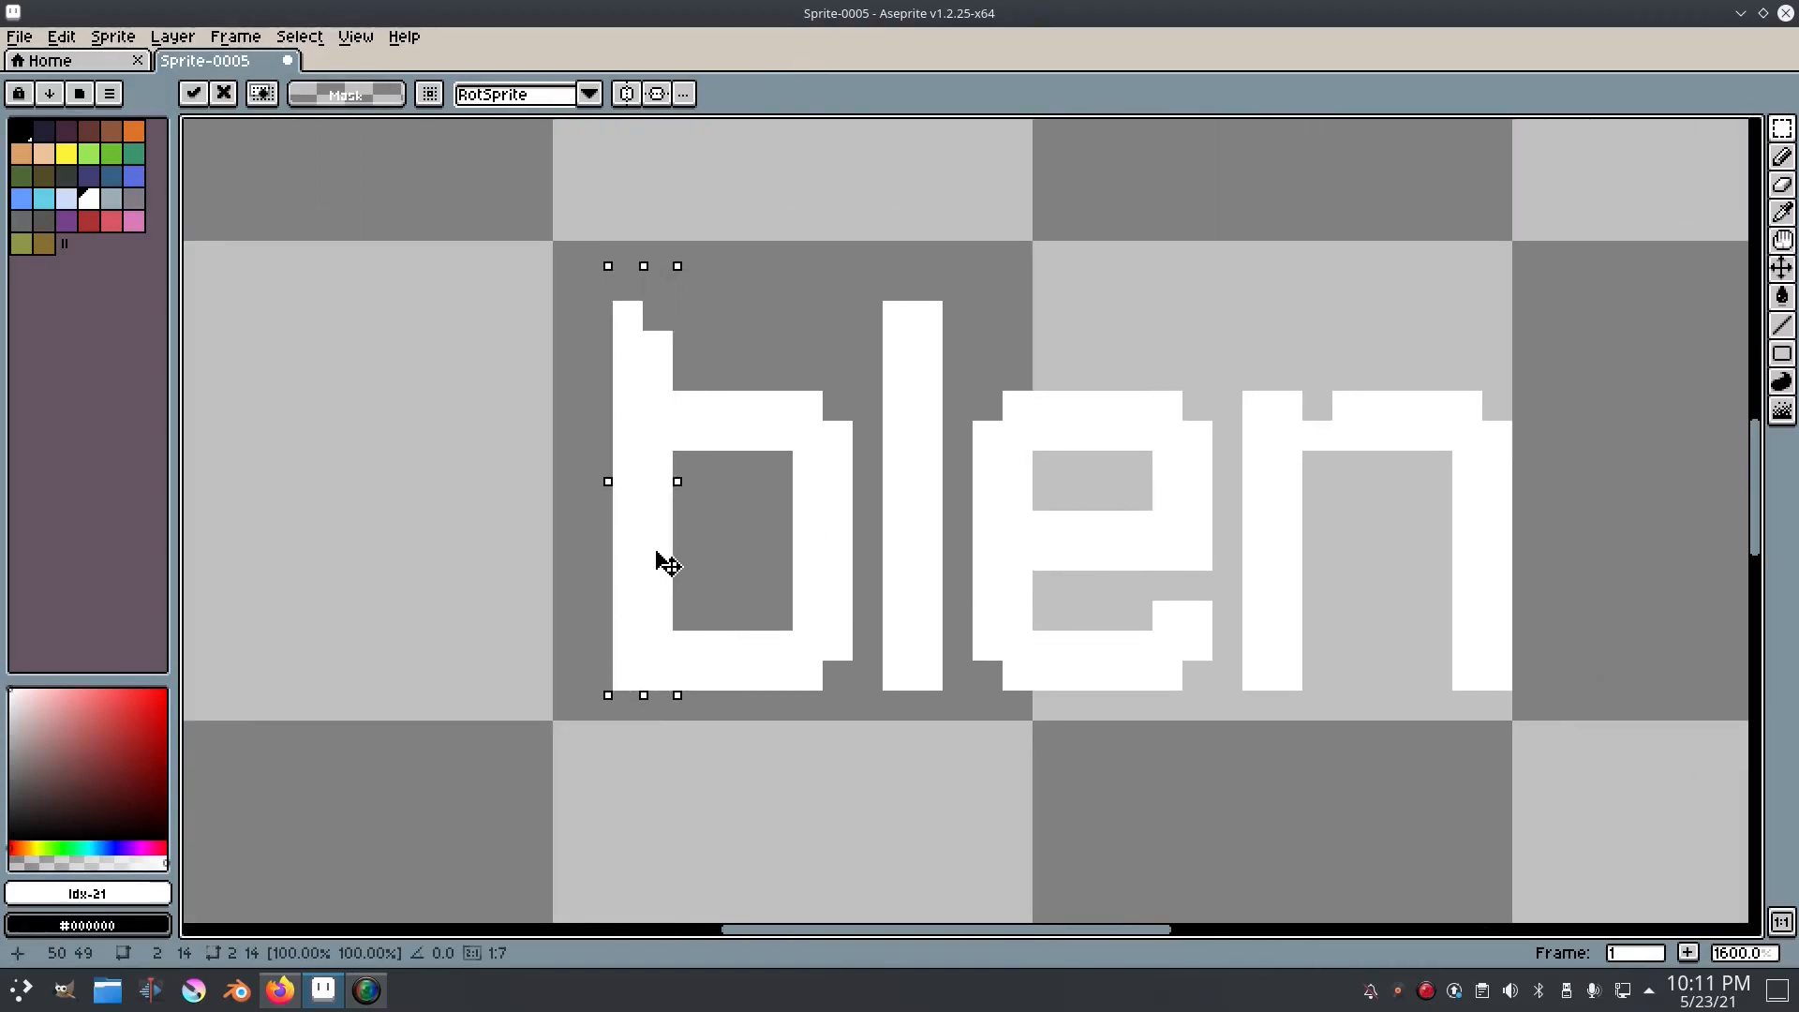
click(307, 37)
click(328, 92)
Step: Erase the b's outer notch pixels above and below where the bowl meets the stem, and add a white pixel at both inner corners
key(e)
click(687, 405)
click(687, 675)
key(b)
click(676, 611)
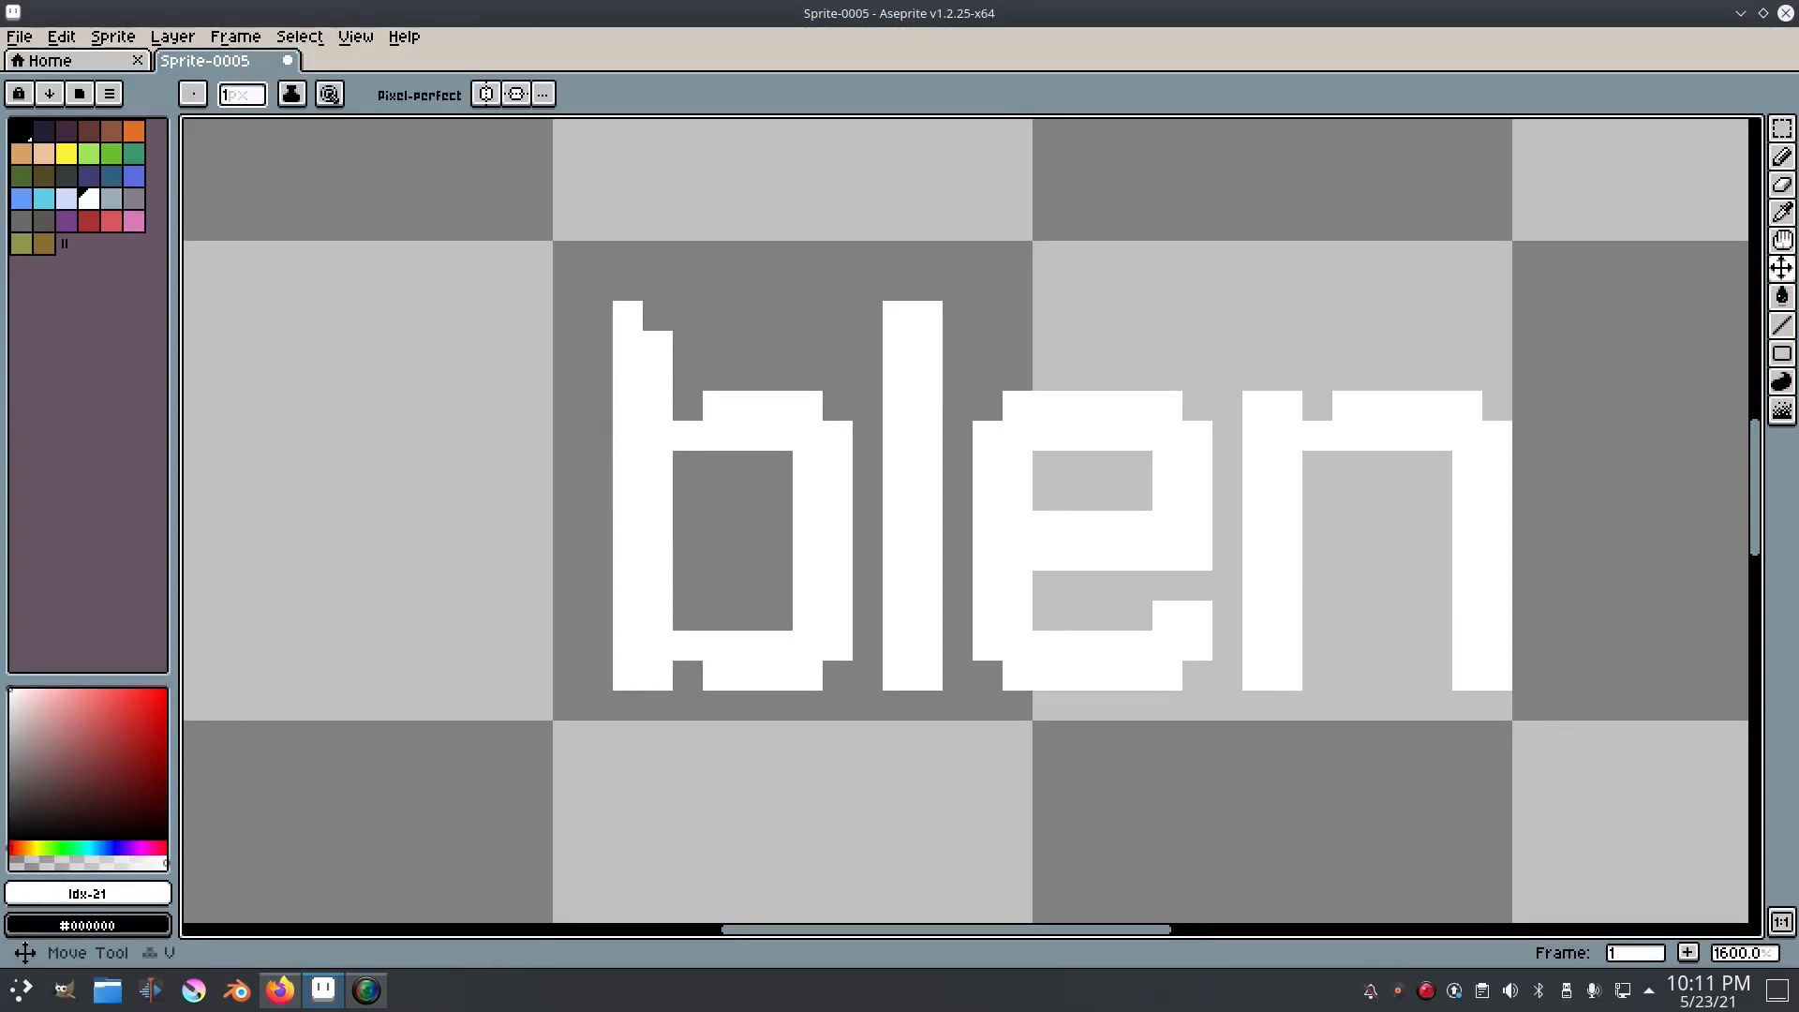
click(690, 465)
Step: Select the left part of the b, move it two pixels left, and clear the selection
scroll(988, 497, down, 6)
scroll(1155, 506, down, 1)
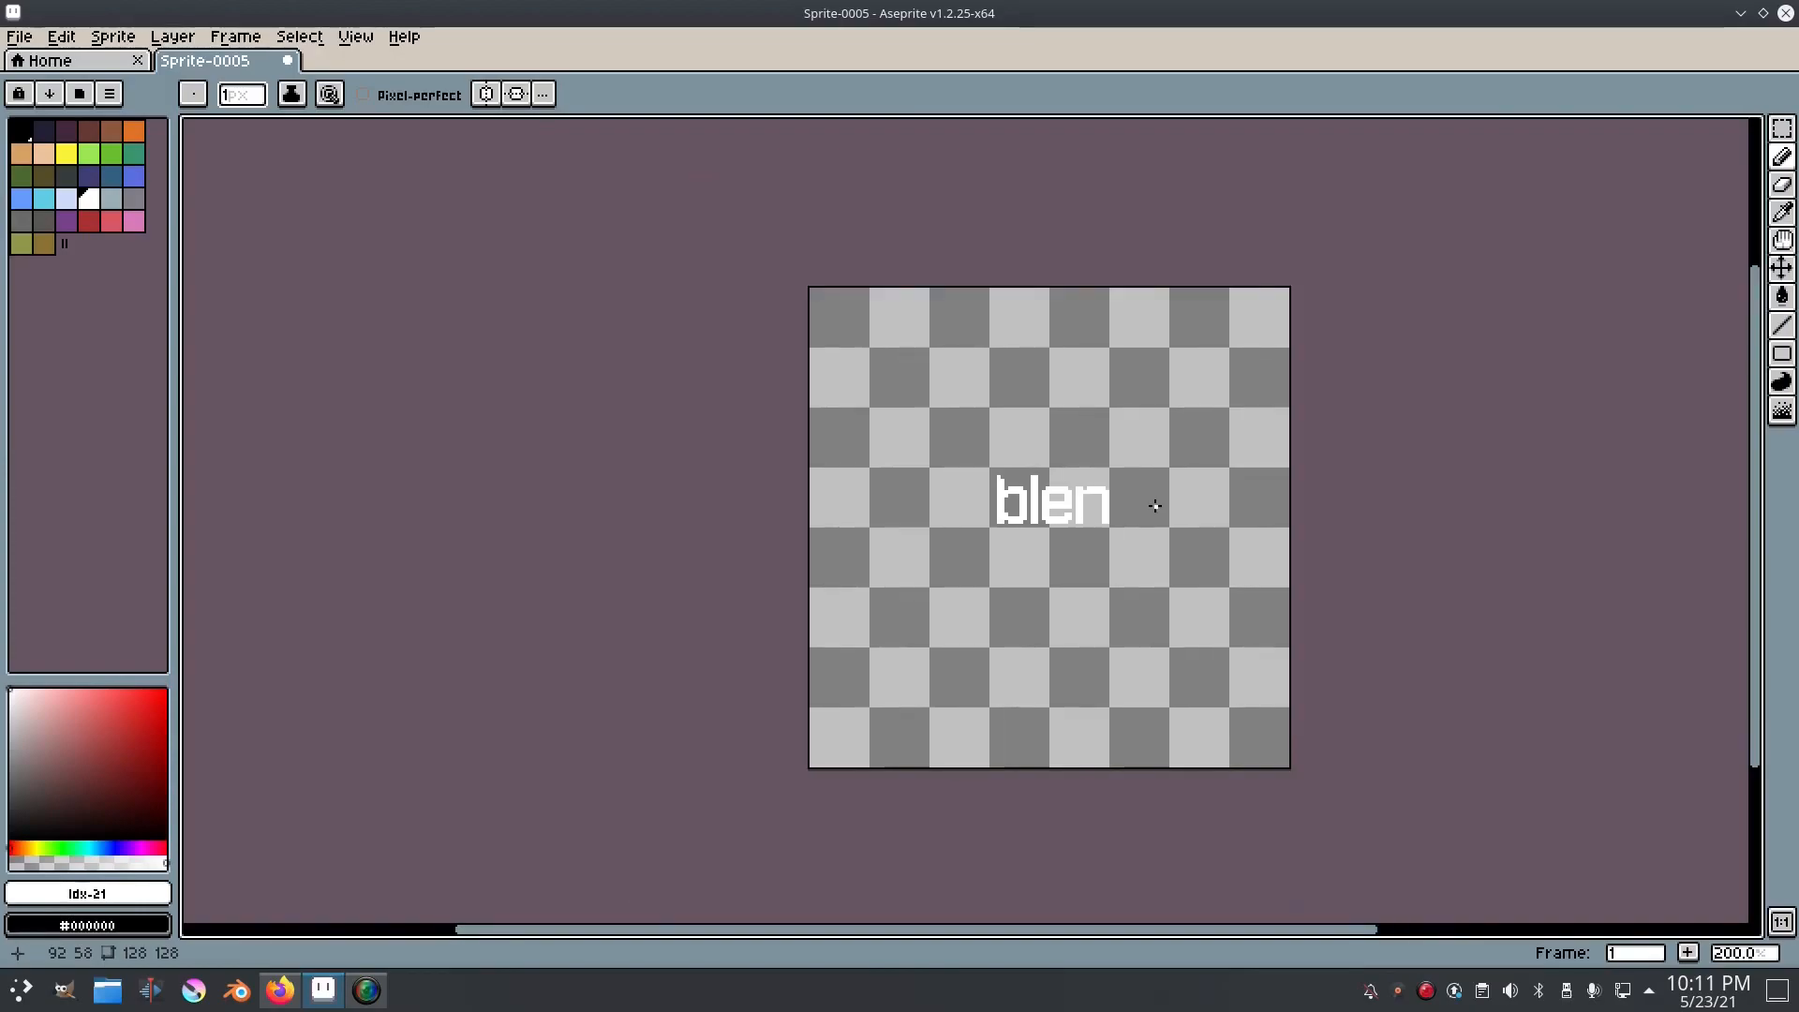
scroll(1108, 507, up, 5)
scroll(735, 493, up, 2)
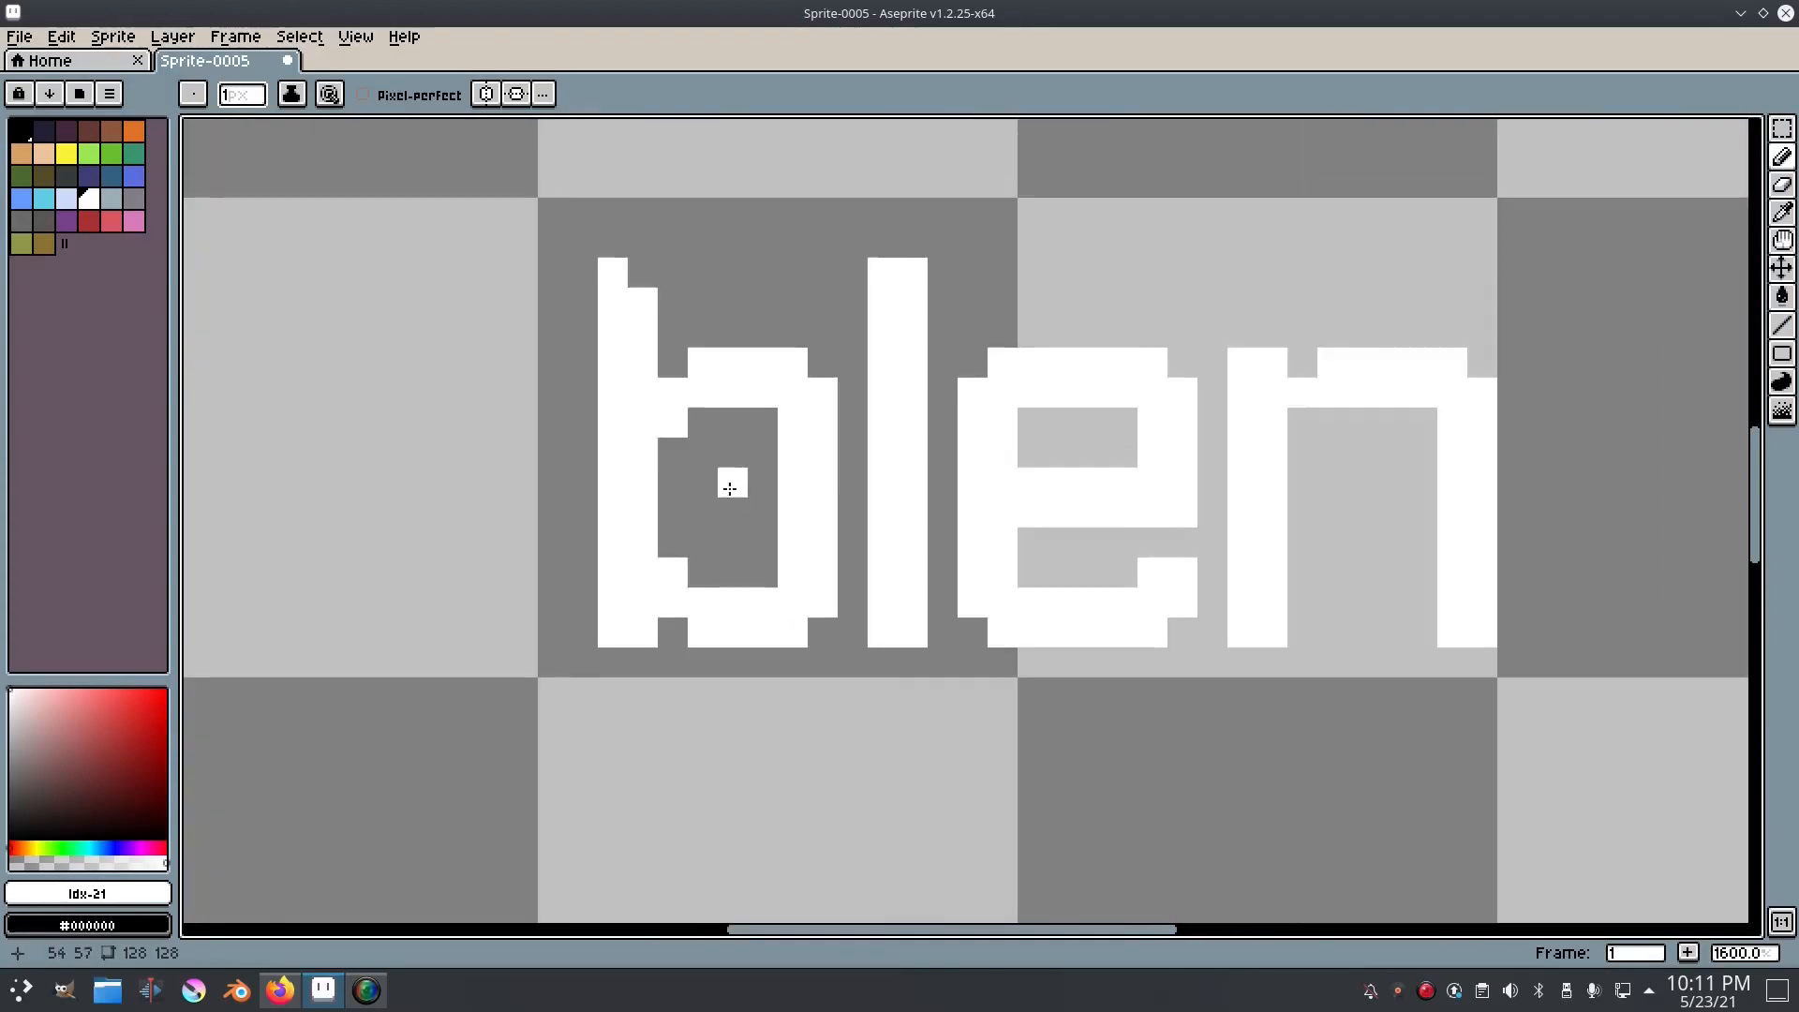
key(m)
drag(526, 217, 631, 584)
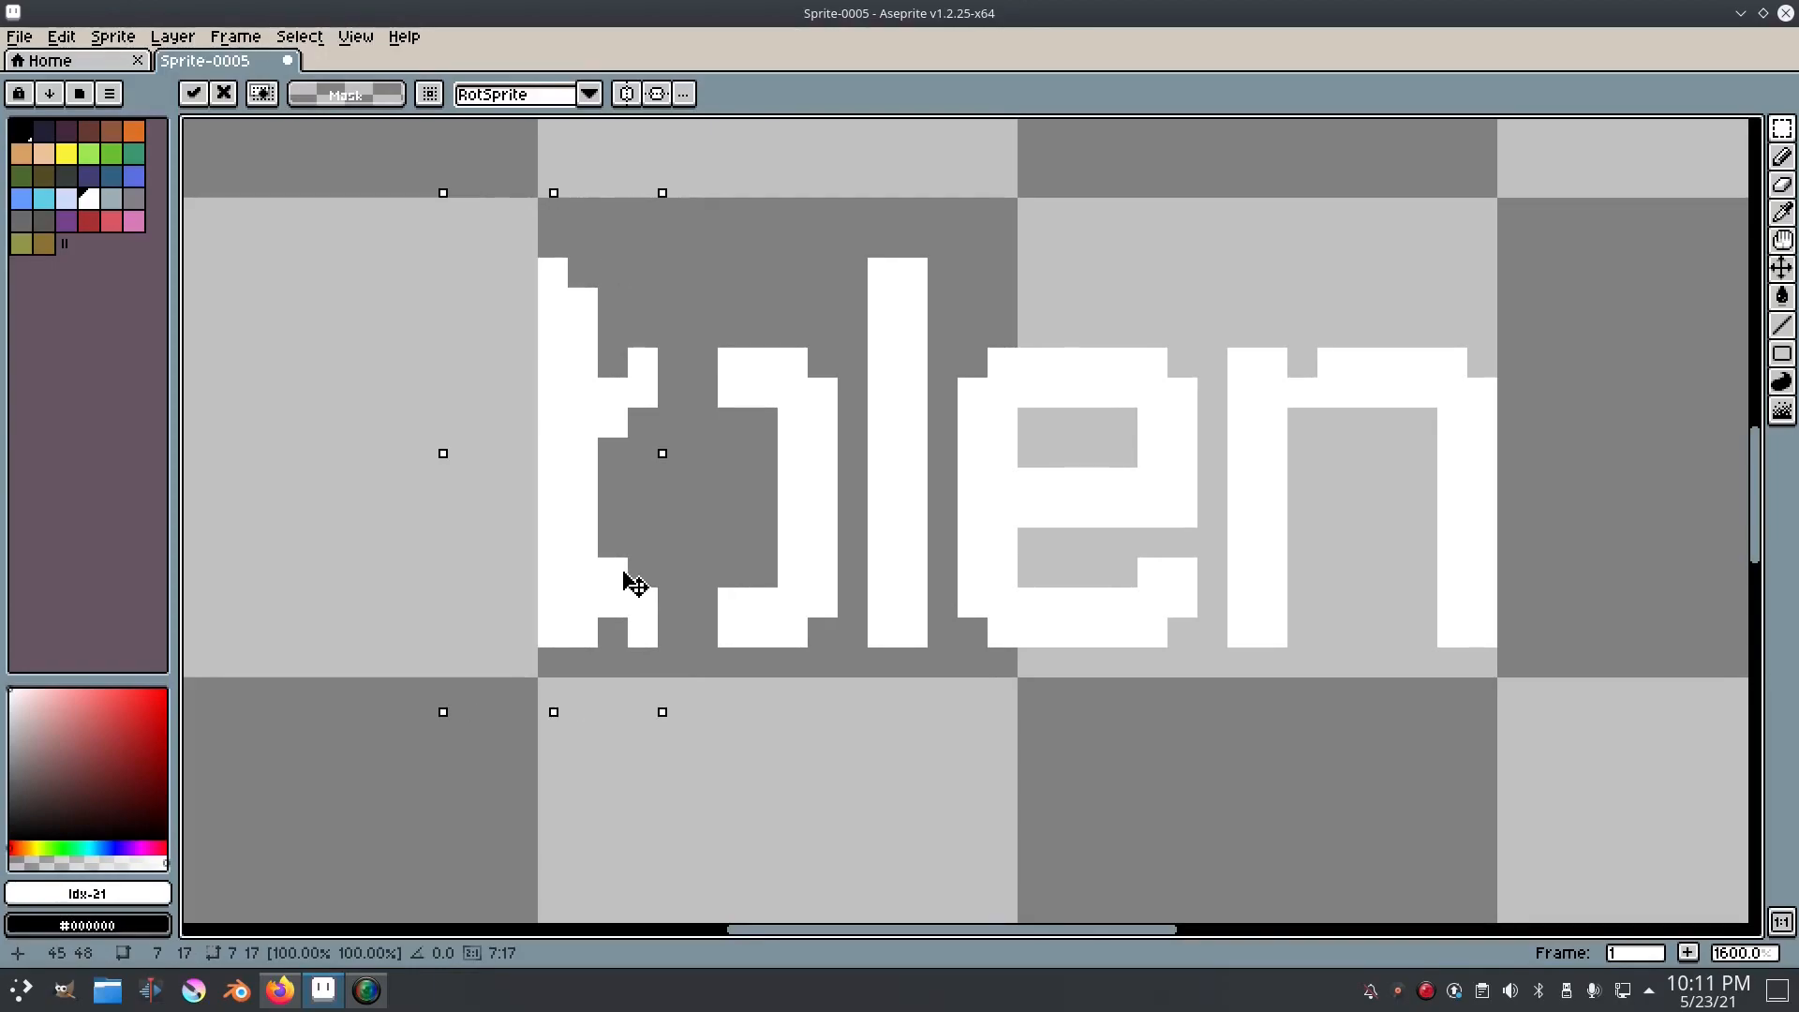
click(297, 41)
click(314, 82)
Step: Pick white from the lettering and fill the two-pixel gaps in the b's upper and lower bars
key(e)
key(i)
click(640, 371)
key(b)
drag(664, 367, 696, 366)
click(682, 602)
drag(682, 602, 707, 600)
Step: Select the whole "blen" lettering and move it two pixels right
scroll(964, 533, down, 1)
drag(963, 534, 837, 568)
key(m)
mouse_move(1187, 648)
mouse_down()
mouse_move(676, 453)
mouse_move(452, 333)
mouse_up()
drag(789, 491, 825, 497)
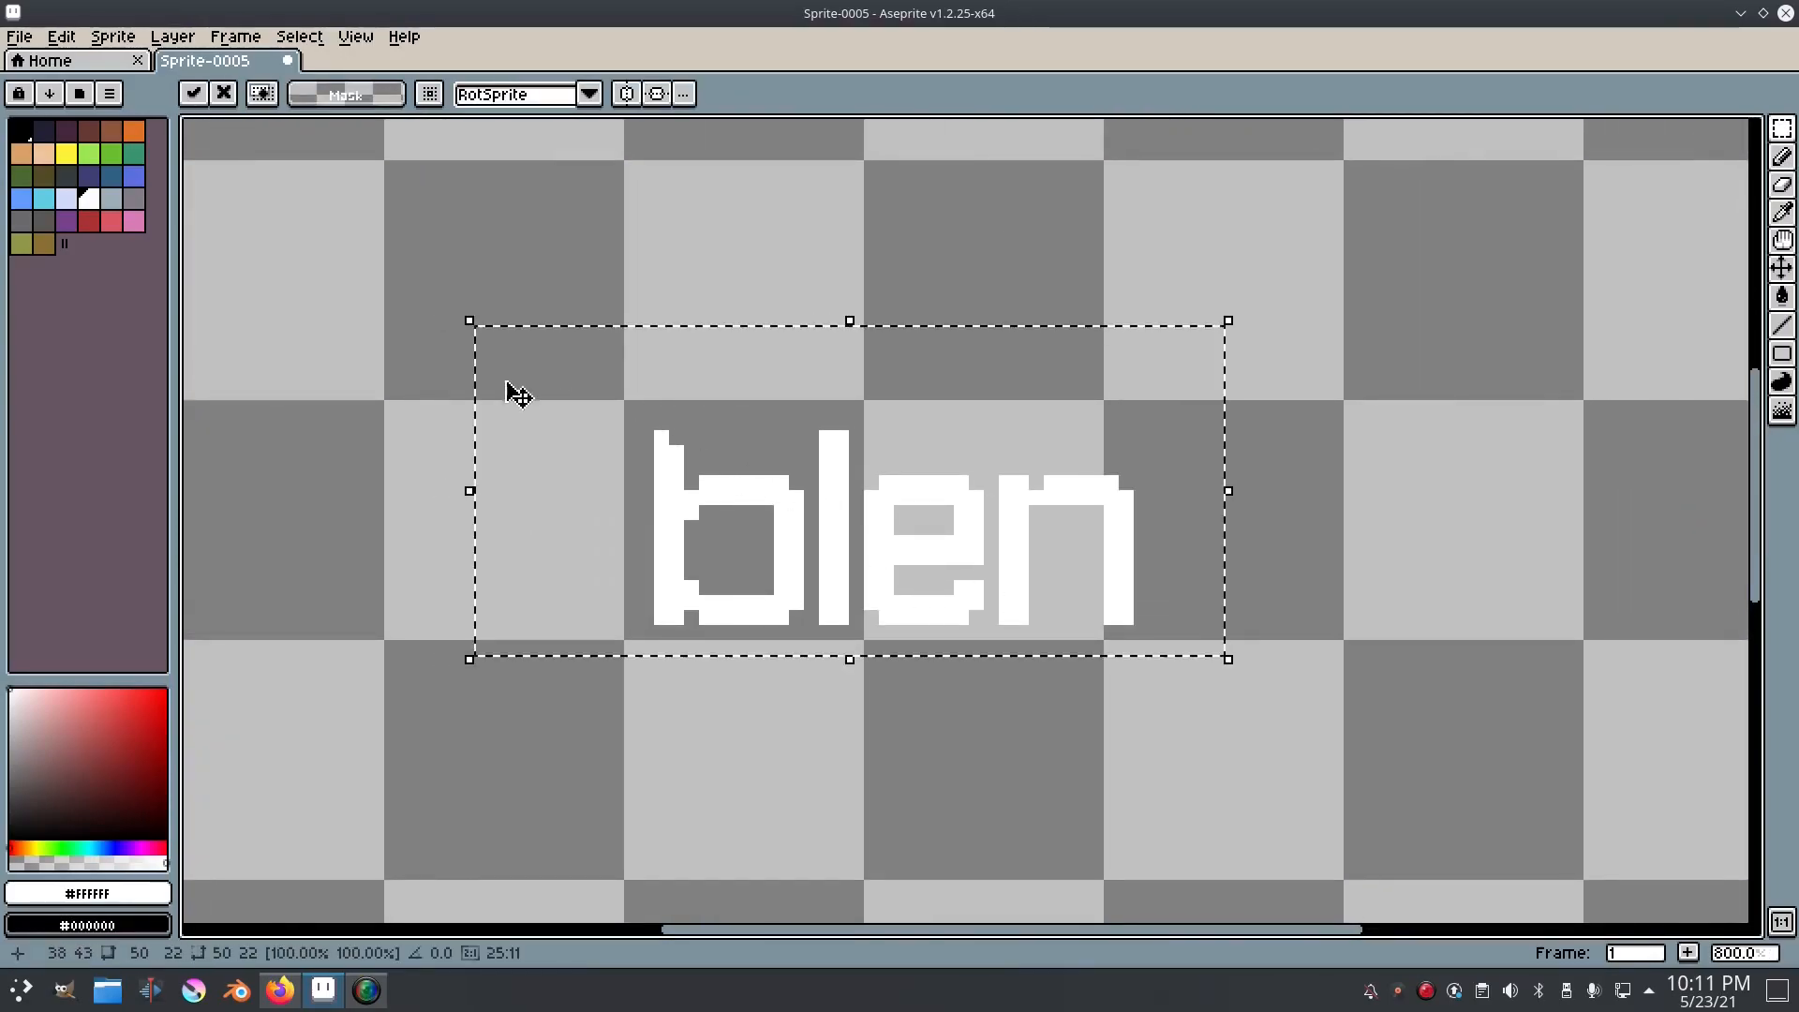
Step: Select the b's stem side, move it one pixel right to tighten the bowl, and clear the selection
drag(596, 400, 722, 687)
scroll(707, 584, up, 1)
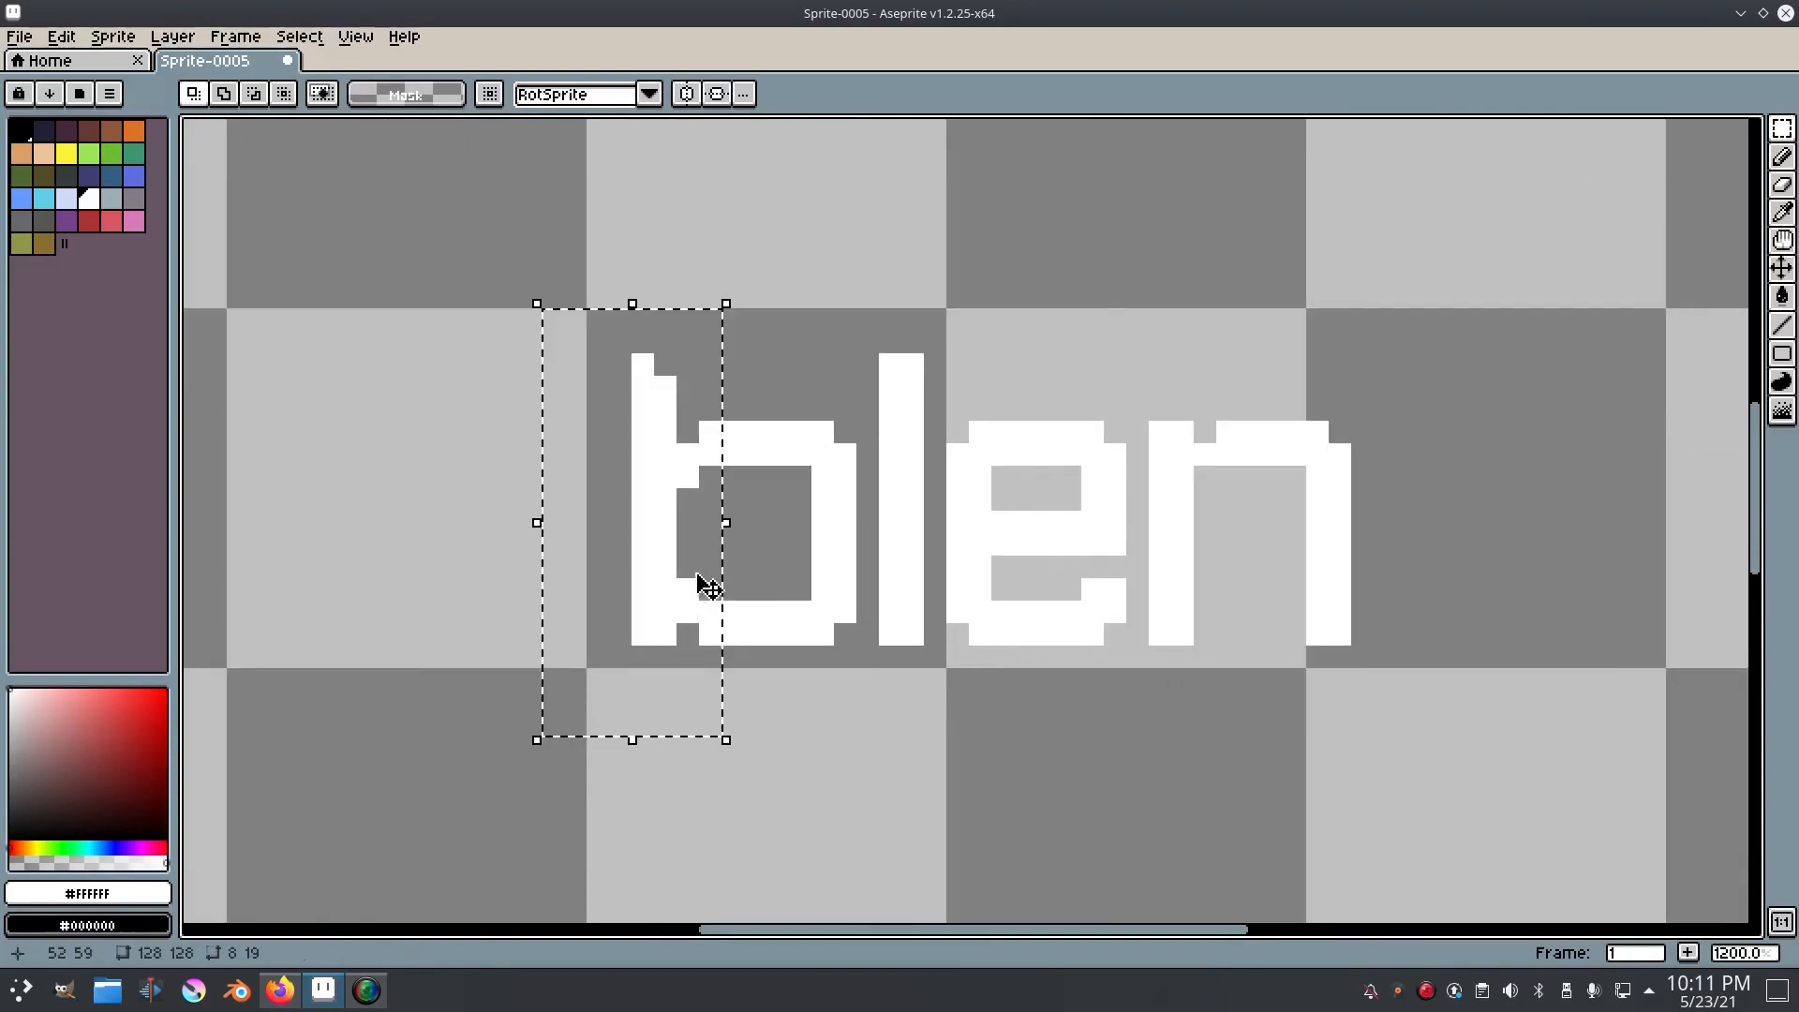
click(299, 36)
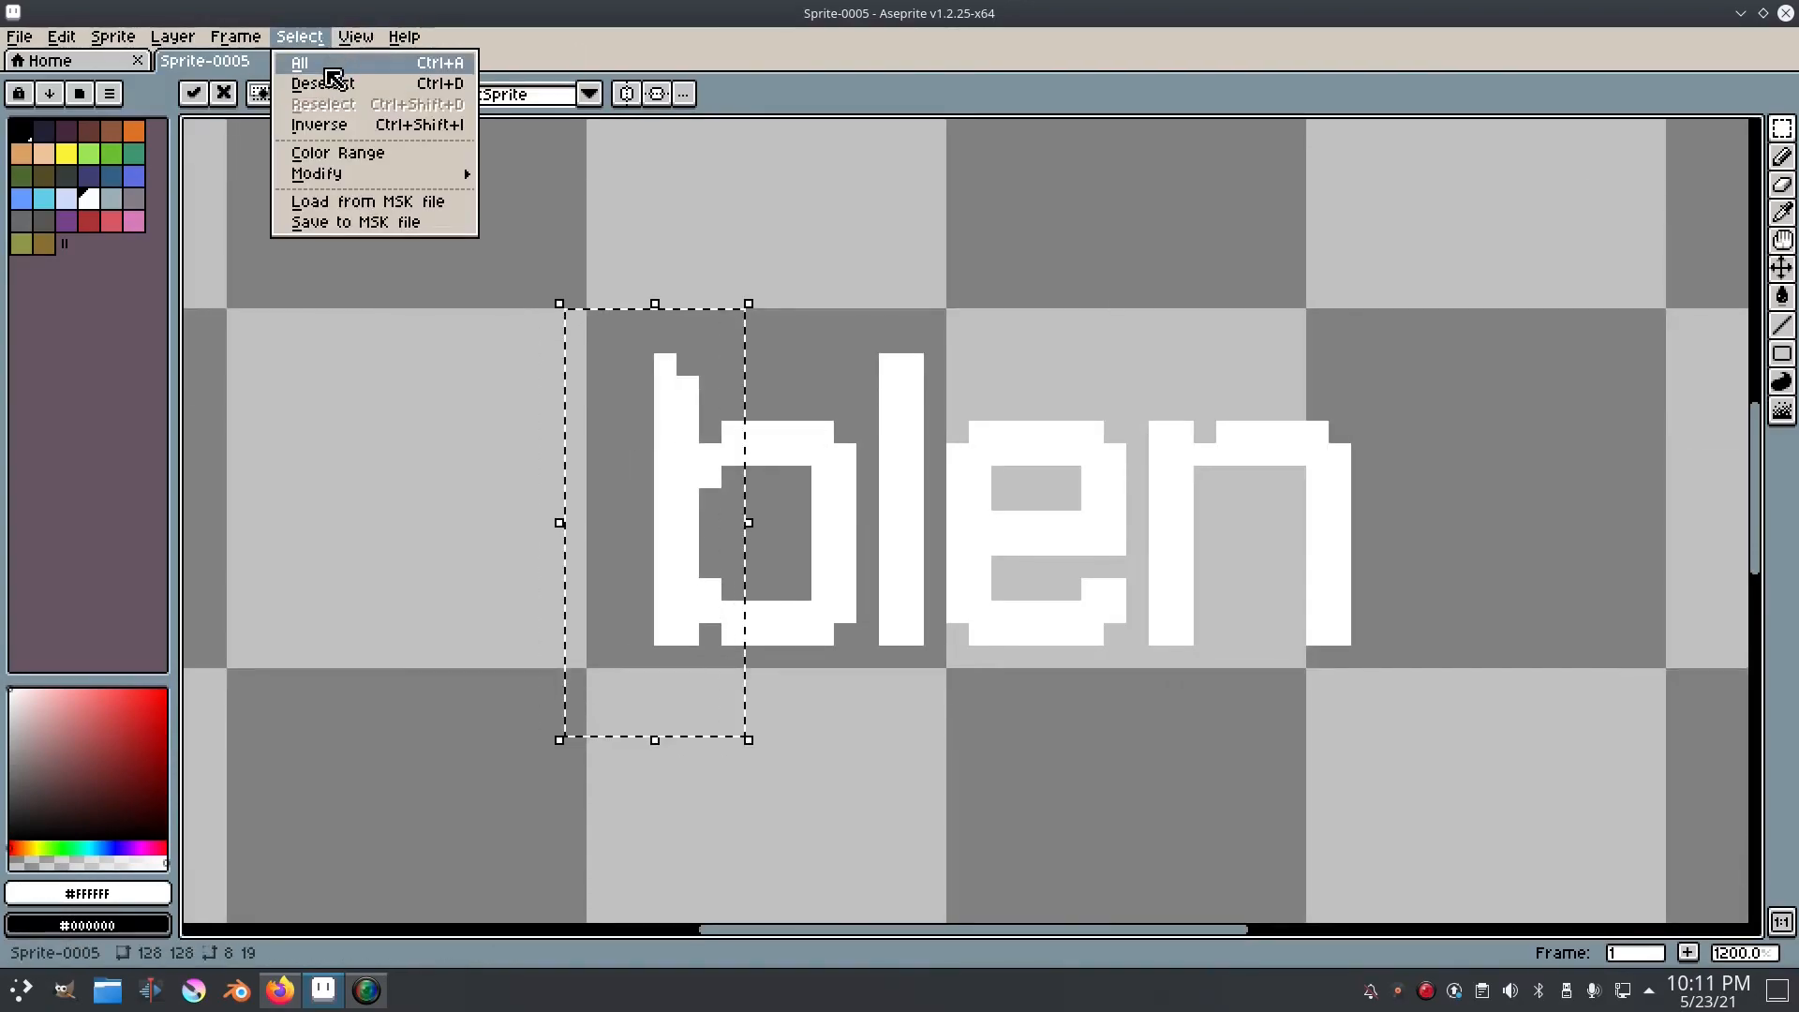
click(332, 84)
Step: Select the b and place a copy of it after the n on the same baseline
scroll(613, 401, right, 4)
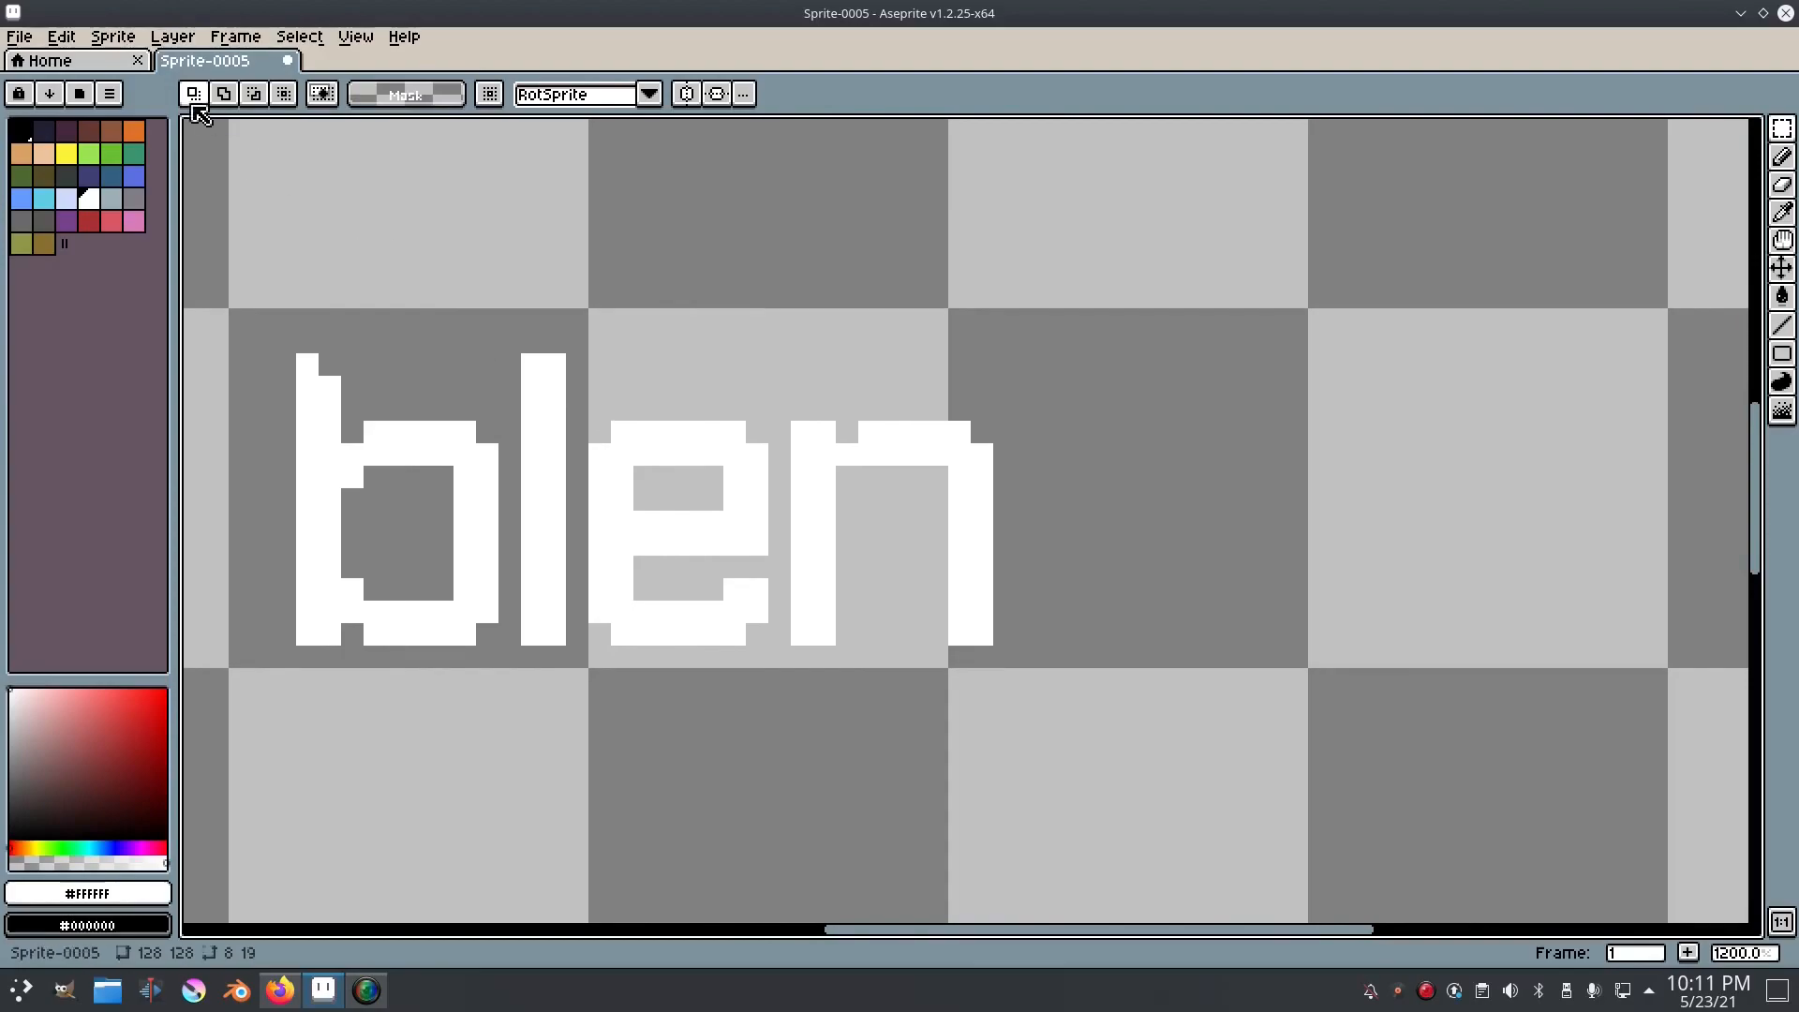
scroll(739, 363, up, 1)
drag(738, 362, 1077, 285)
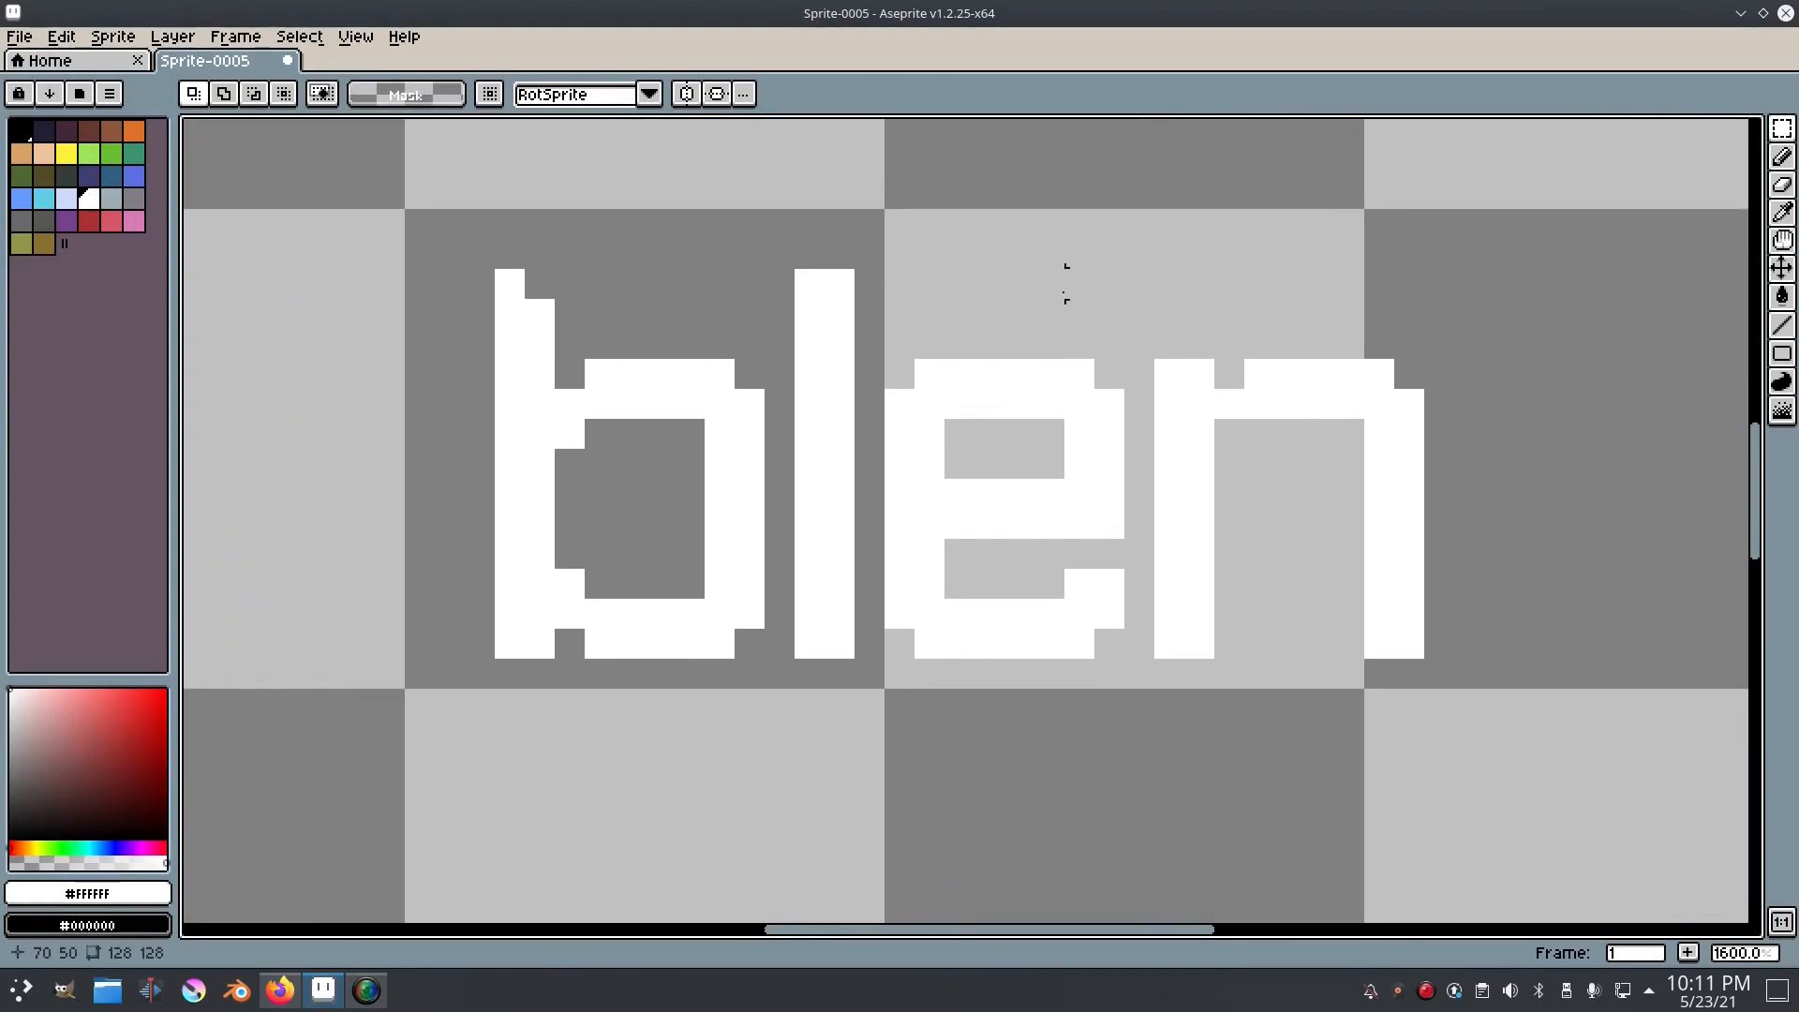
scroll(1078, 289, down, 3)
scroll(1223, 371, up, 1)
drag(650, 220, 839, 497)
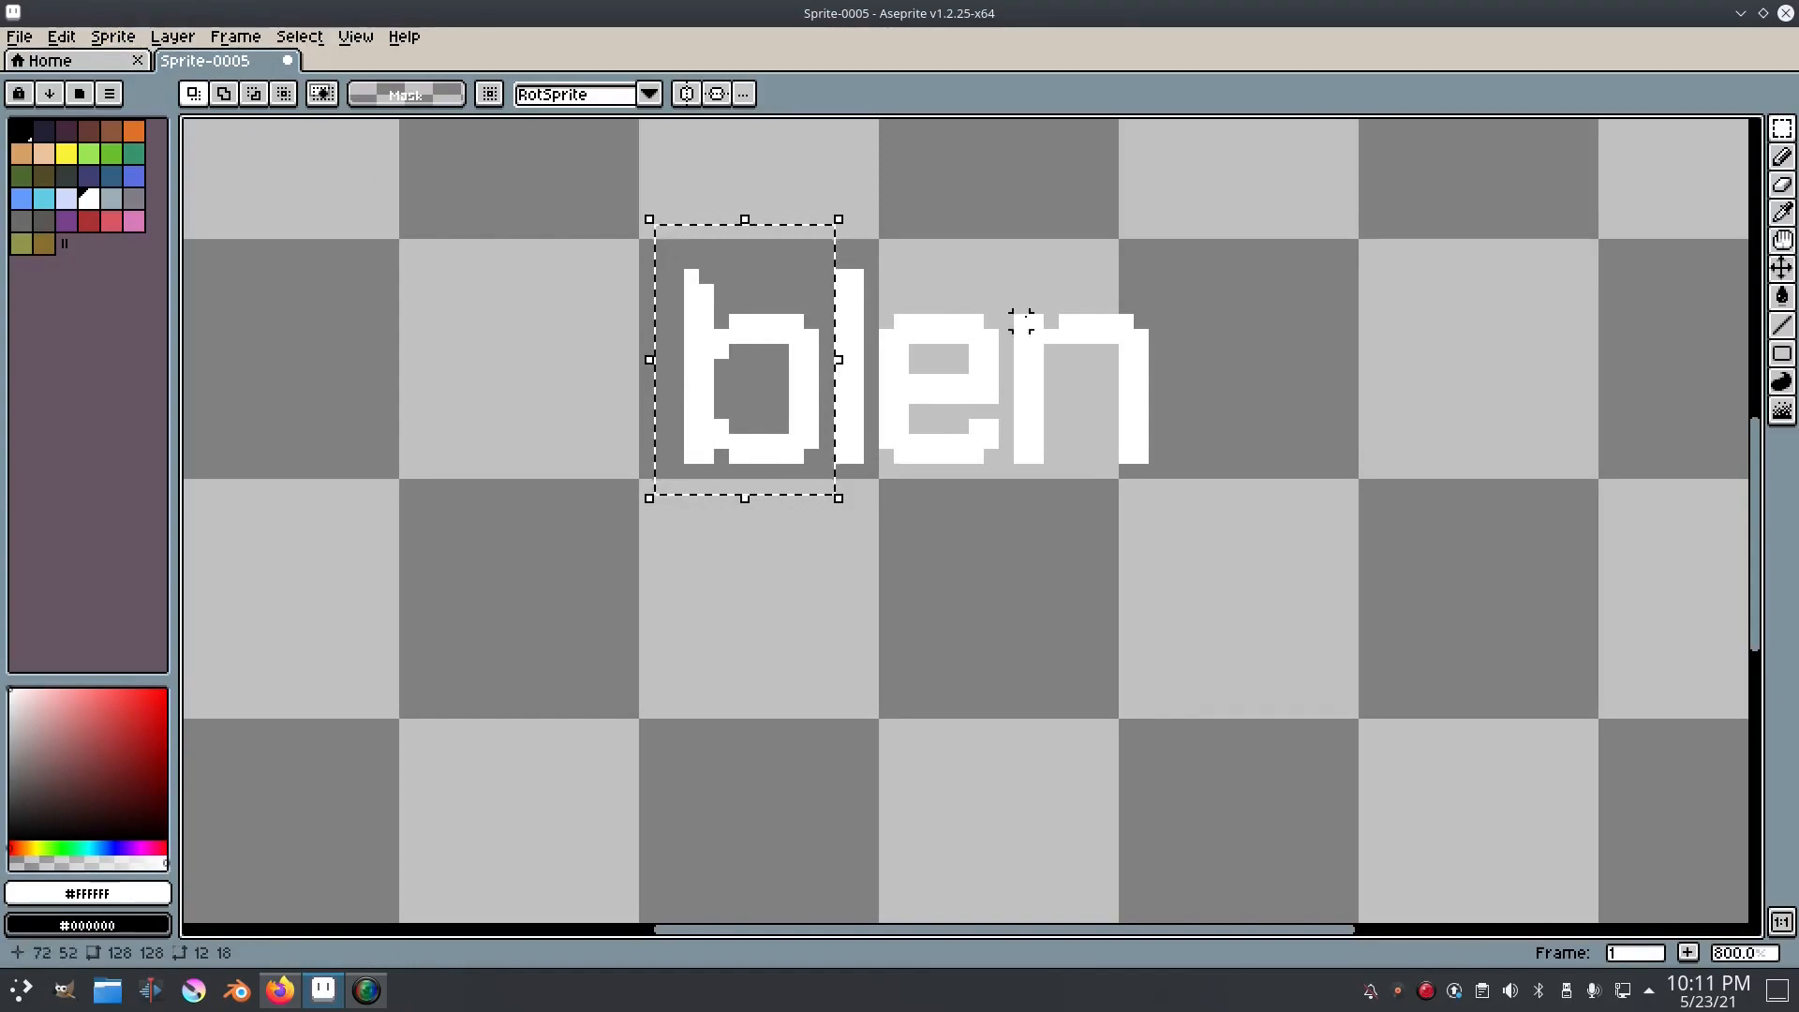
drag(807, 437, 1285, 427)
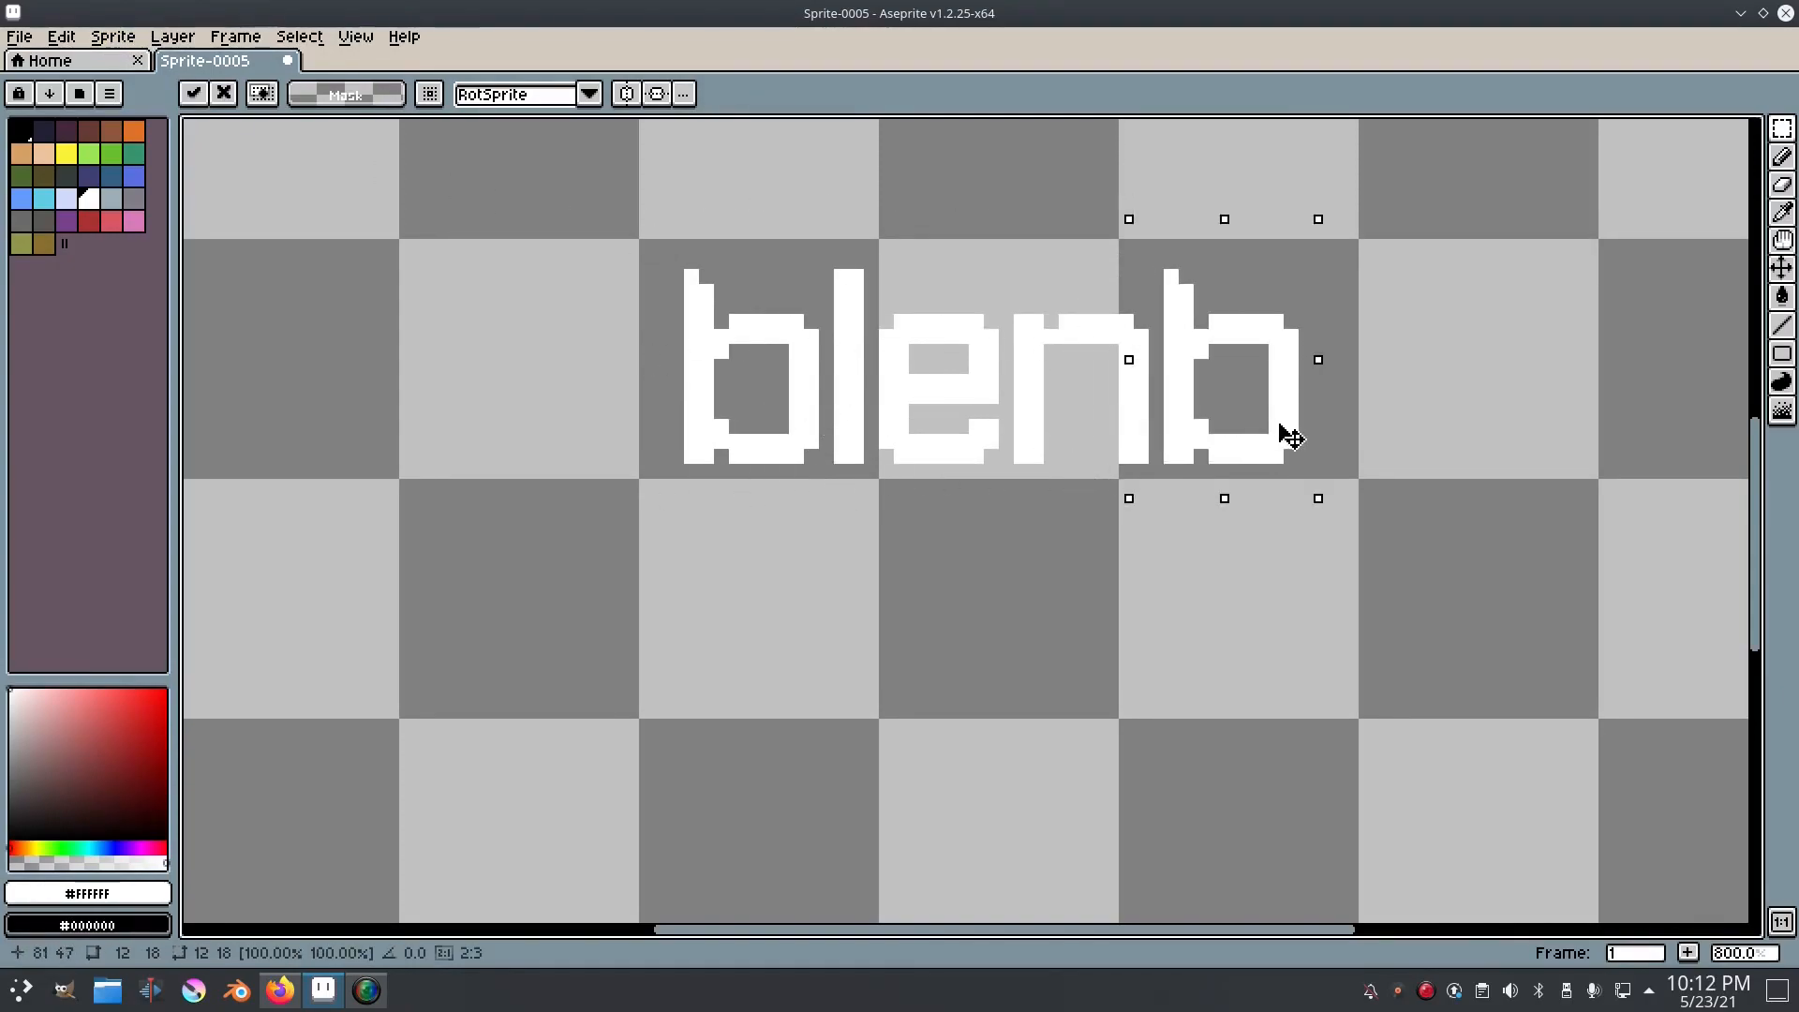
Step: Flip the copied b horizontally to form a d, shift it one pixel right, and clear the selection
click(127, 41)
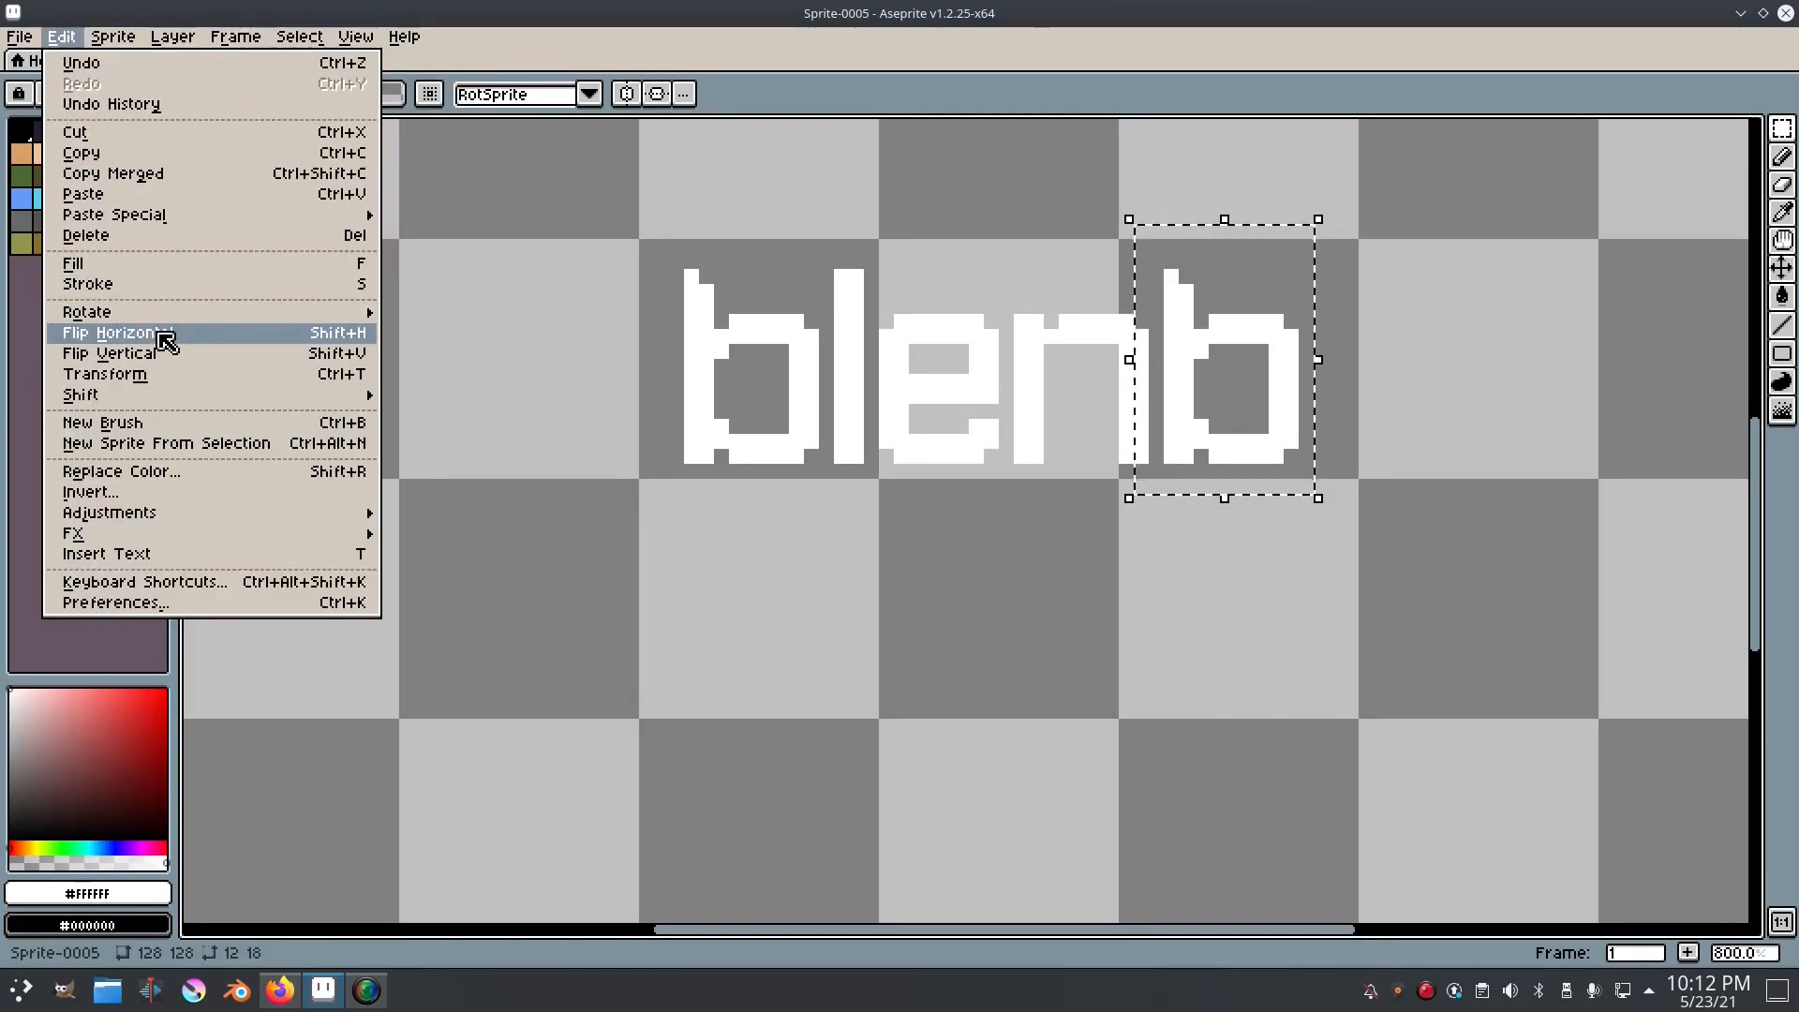
click(150, 340)
drag(1068, 337, 855, 369)
drag(1031, 416, 1047, 417)
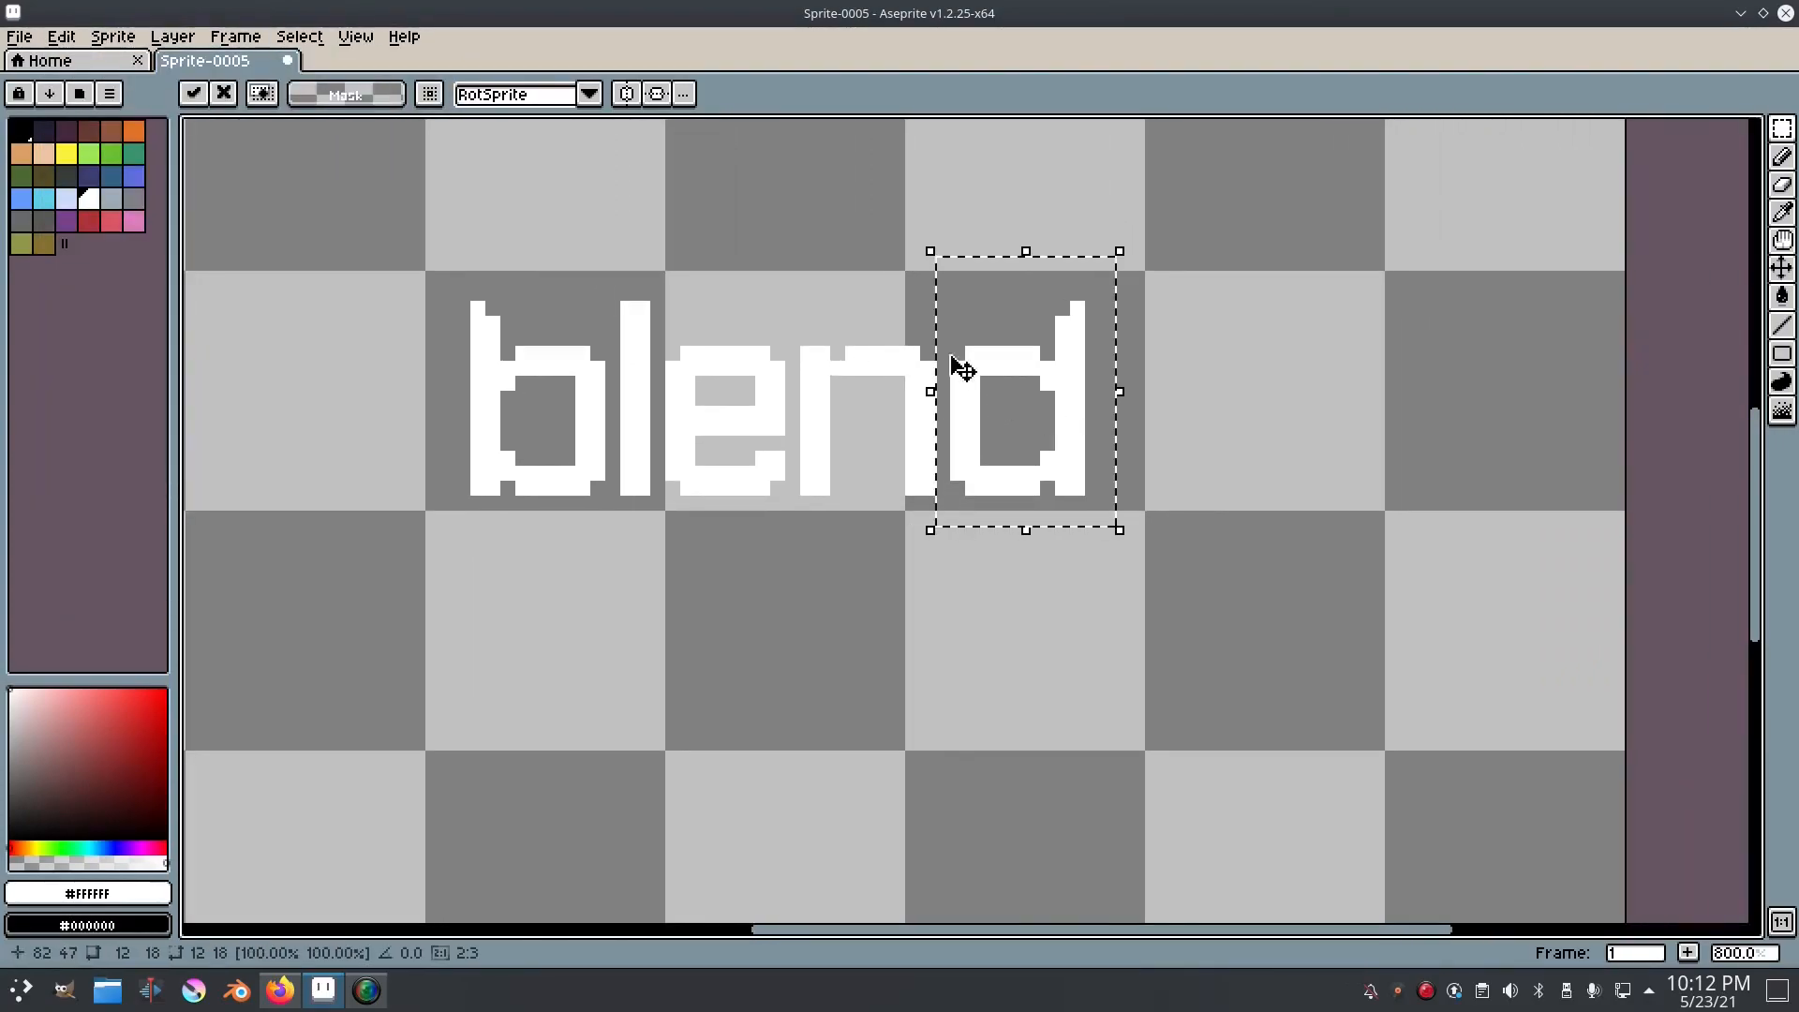
scroll(778, 310, up, 2)
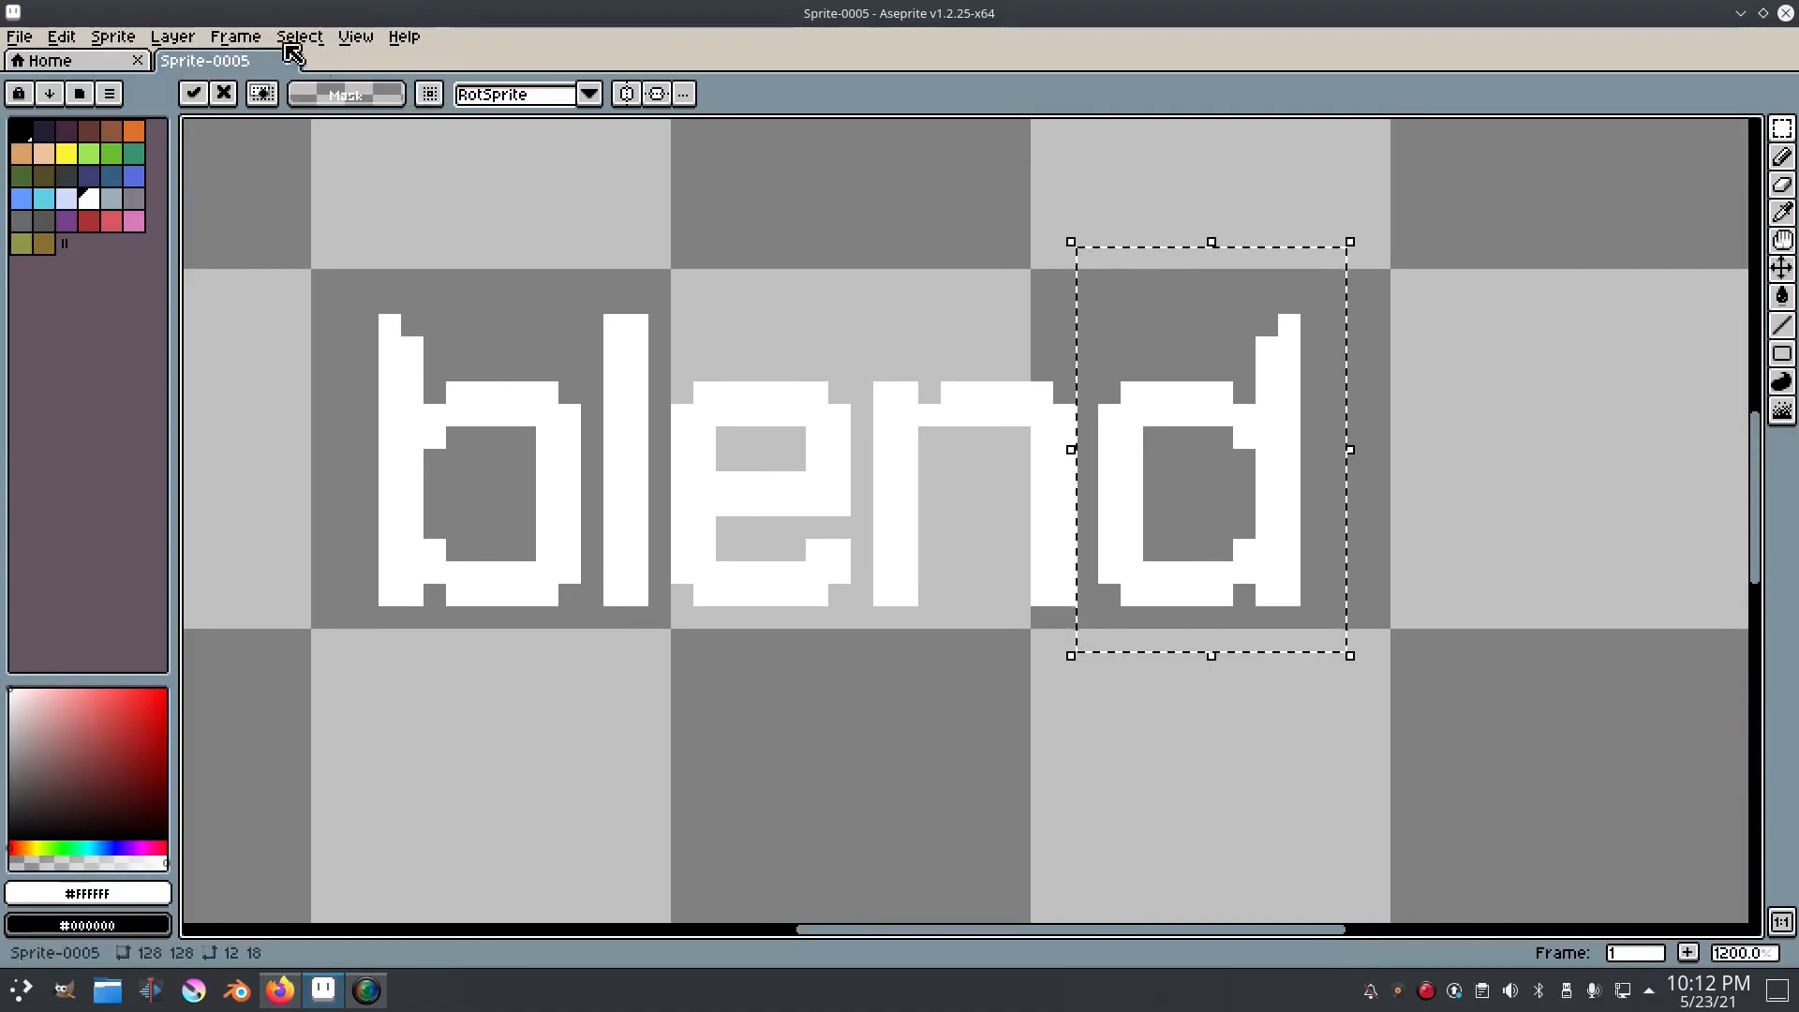
click(319, 42)
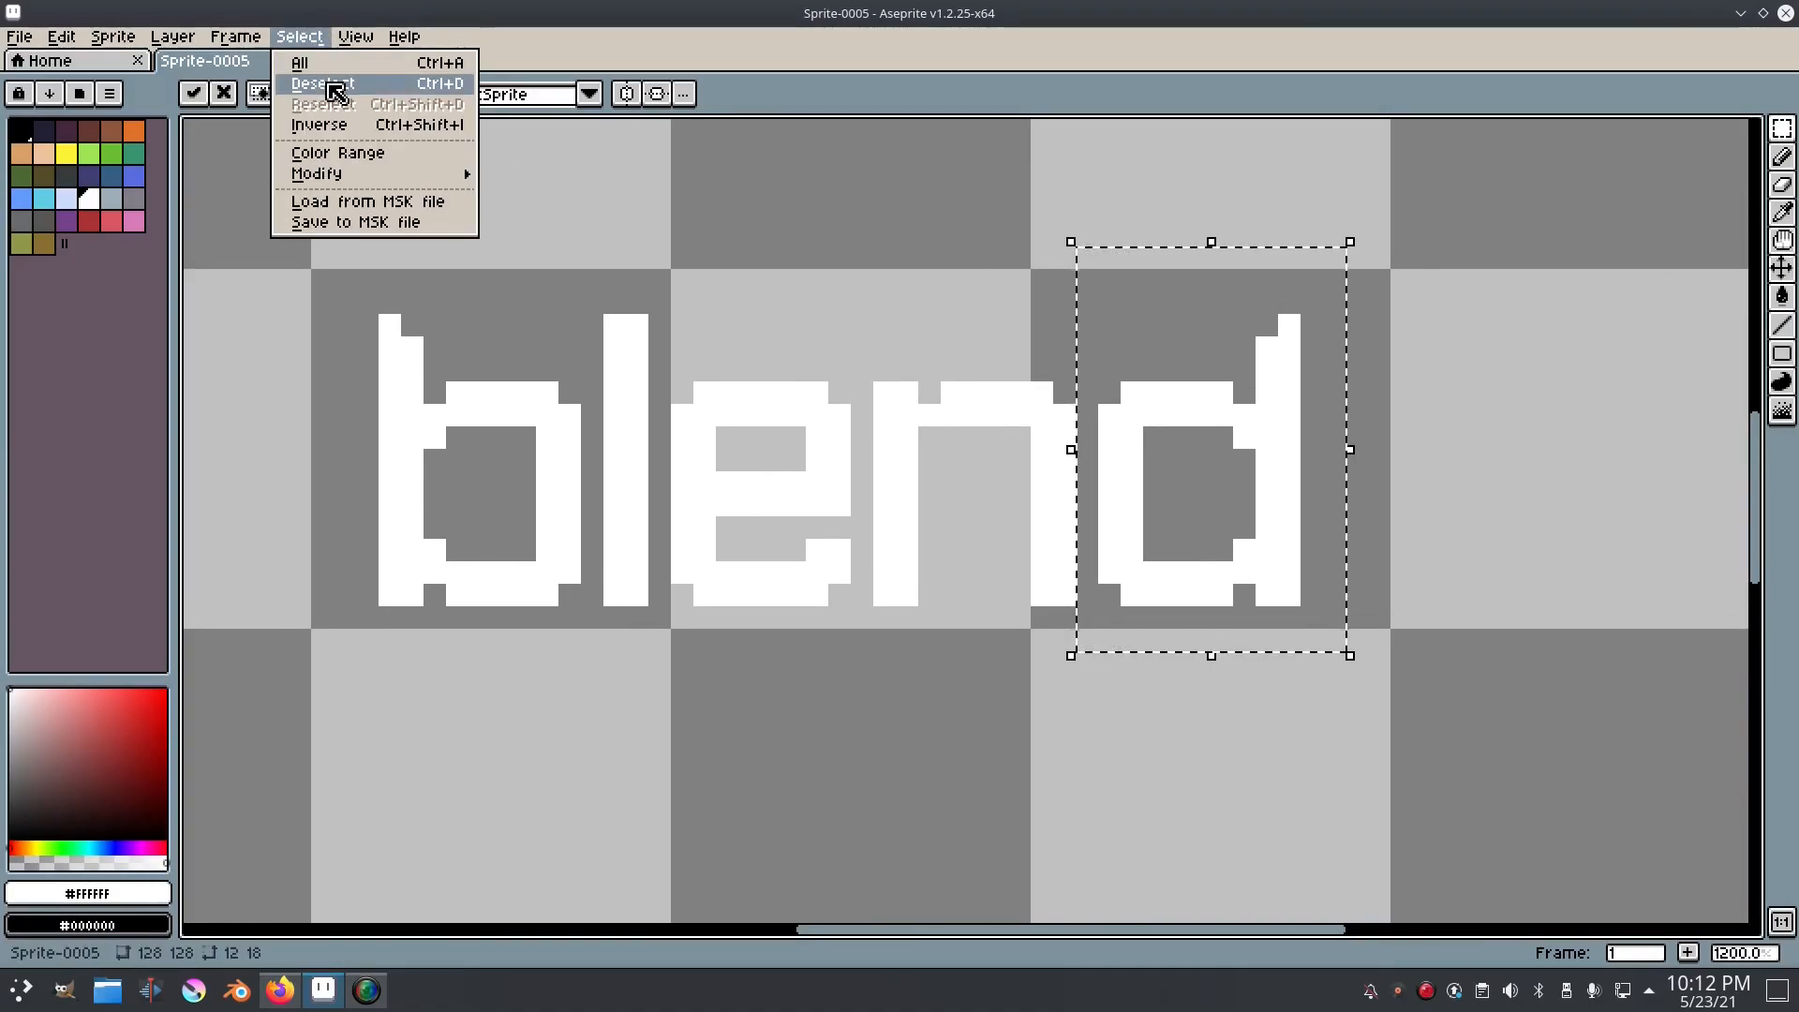
click(323, 83)
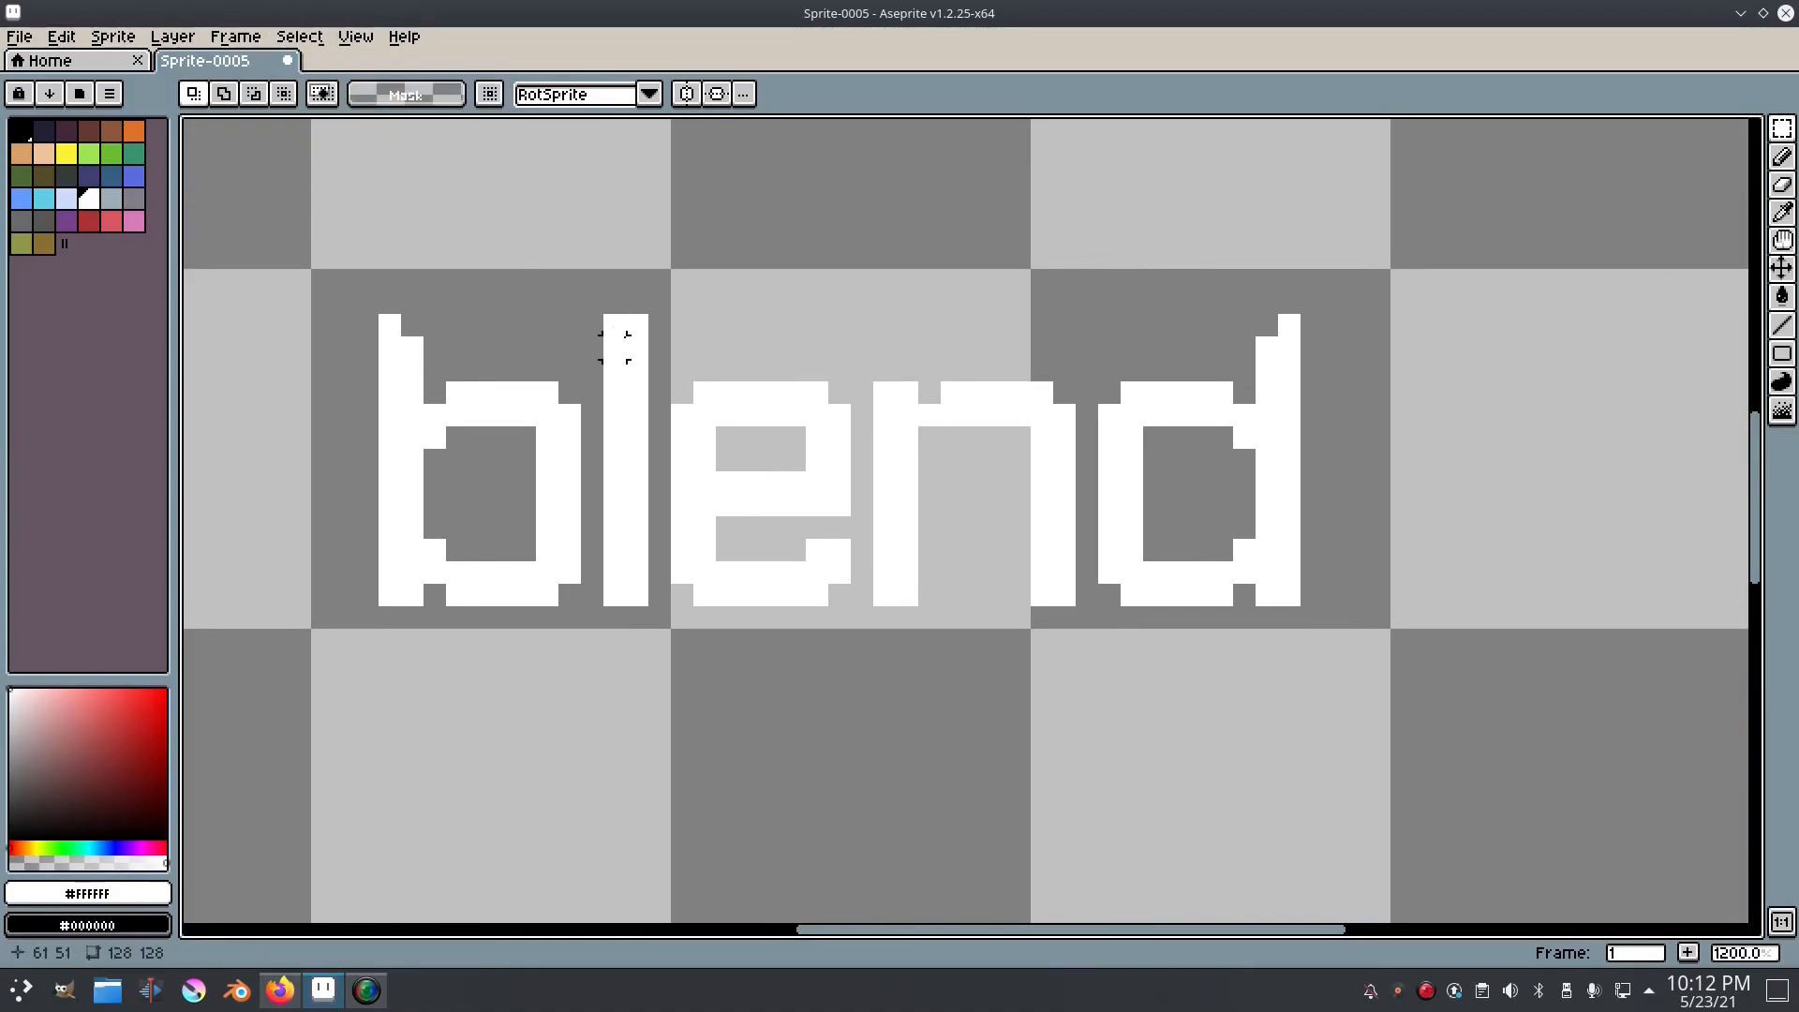
Step: Copy the e, paste it after the d with a one-pixel gap, and clear the selection
drag(669, 359, 1454, 607)
key(ctrl+c)
key(ctrl+v)
drag(1242, 597, 803, 613)
click(300, 37)
click(324, 84)
Step: Draw a white r after the final e with the Pencil tool, completing the word "blender"
drag(975, 422, 769, 391)
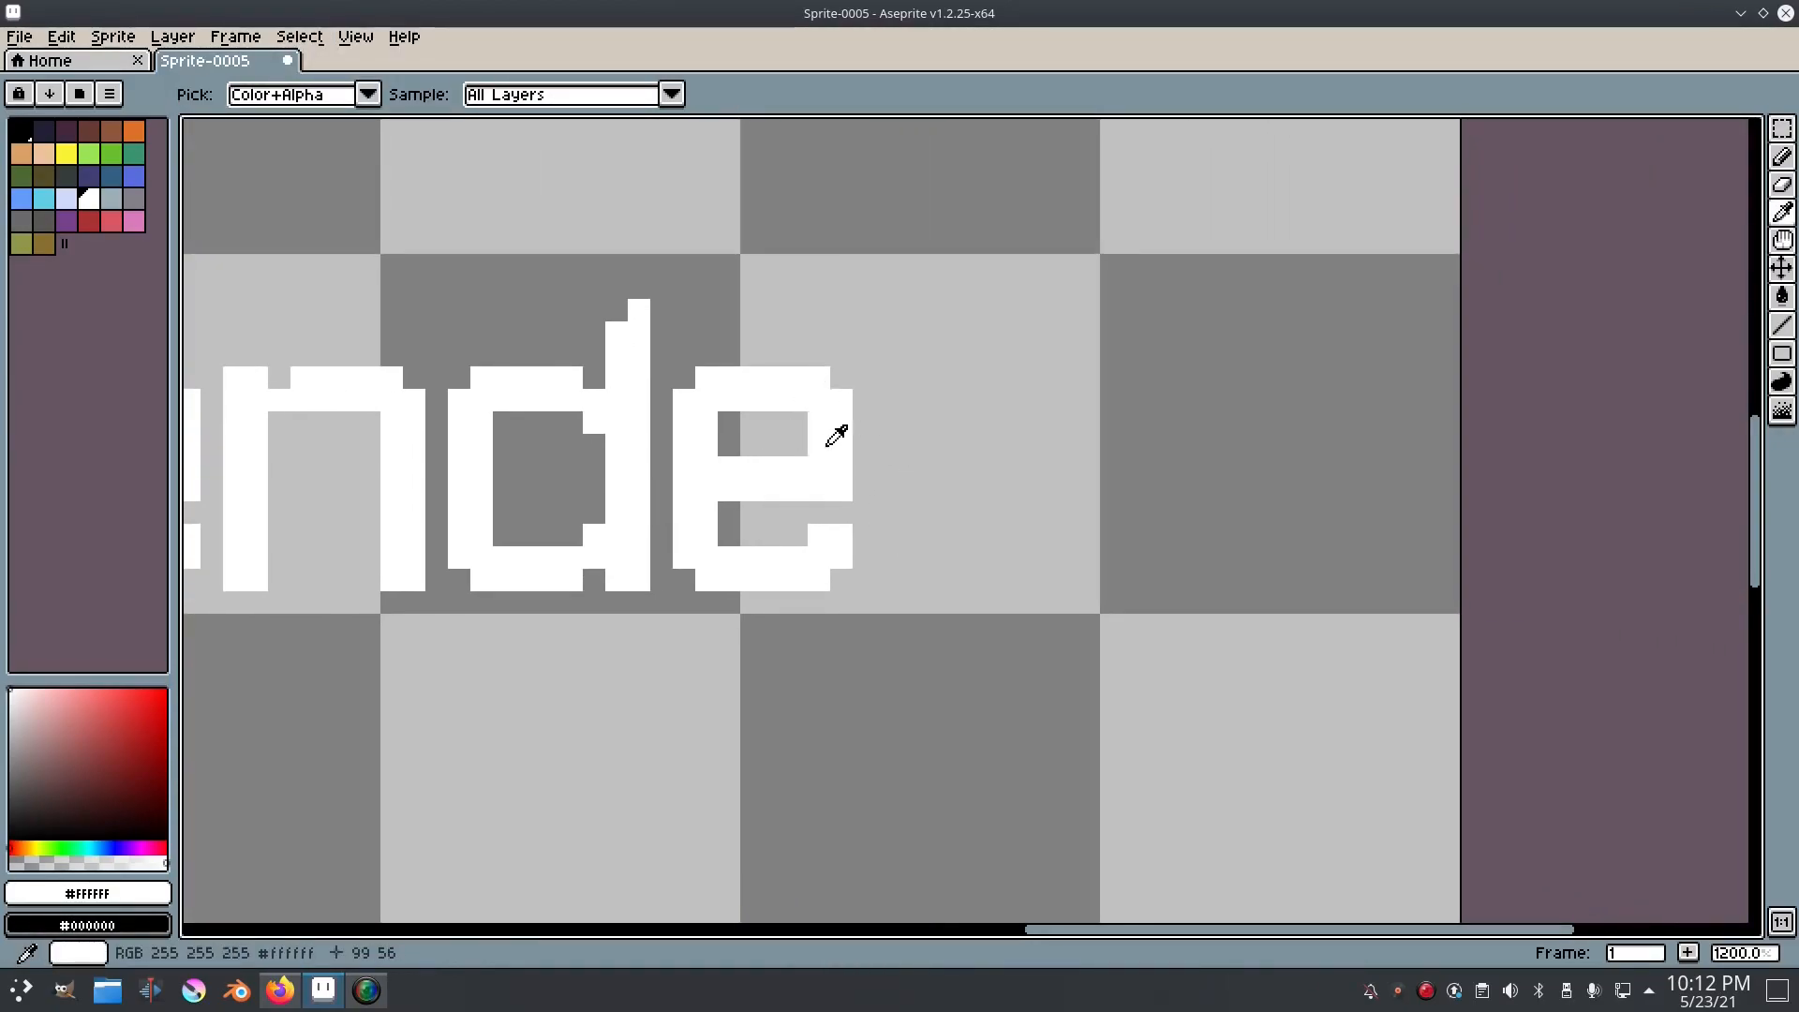
key(b)
mouse_move(887, 382)
mouse_down()
mouse_move(883, 562)
mouse_move(908, 522)
mouse_move(897, 378)
mouse_move(927, 404)
mouse_move(1015, 388)
mouse_move(976, 389)
mouse_move(954, 418)
mouse_up()
scroll(1087, 473, down, 5)
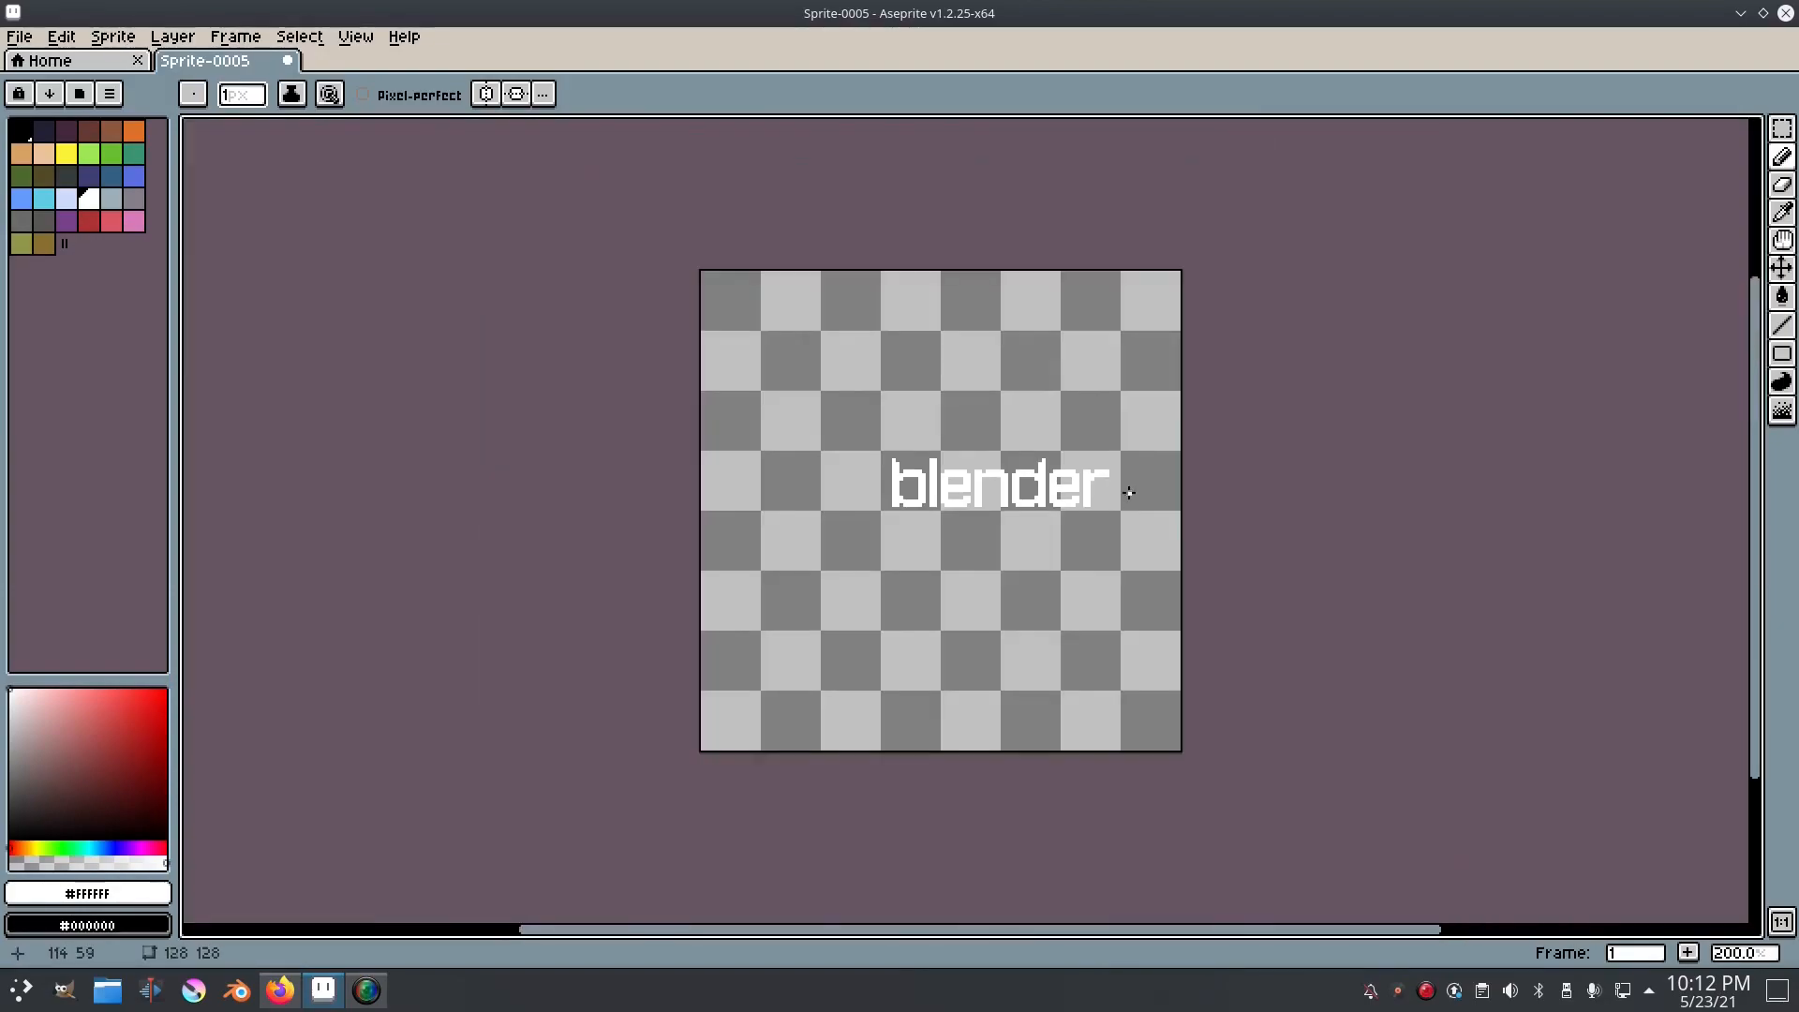
Step: Examine the "blender" lettering up close and at reduced size to check its letter shapes
scroll(1096, 476, up, 3)
scroll(1164, 502, up, 2)
drag(1186, 476, 1159, 476)
scroll(1258, 486, down, 6)
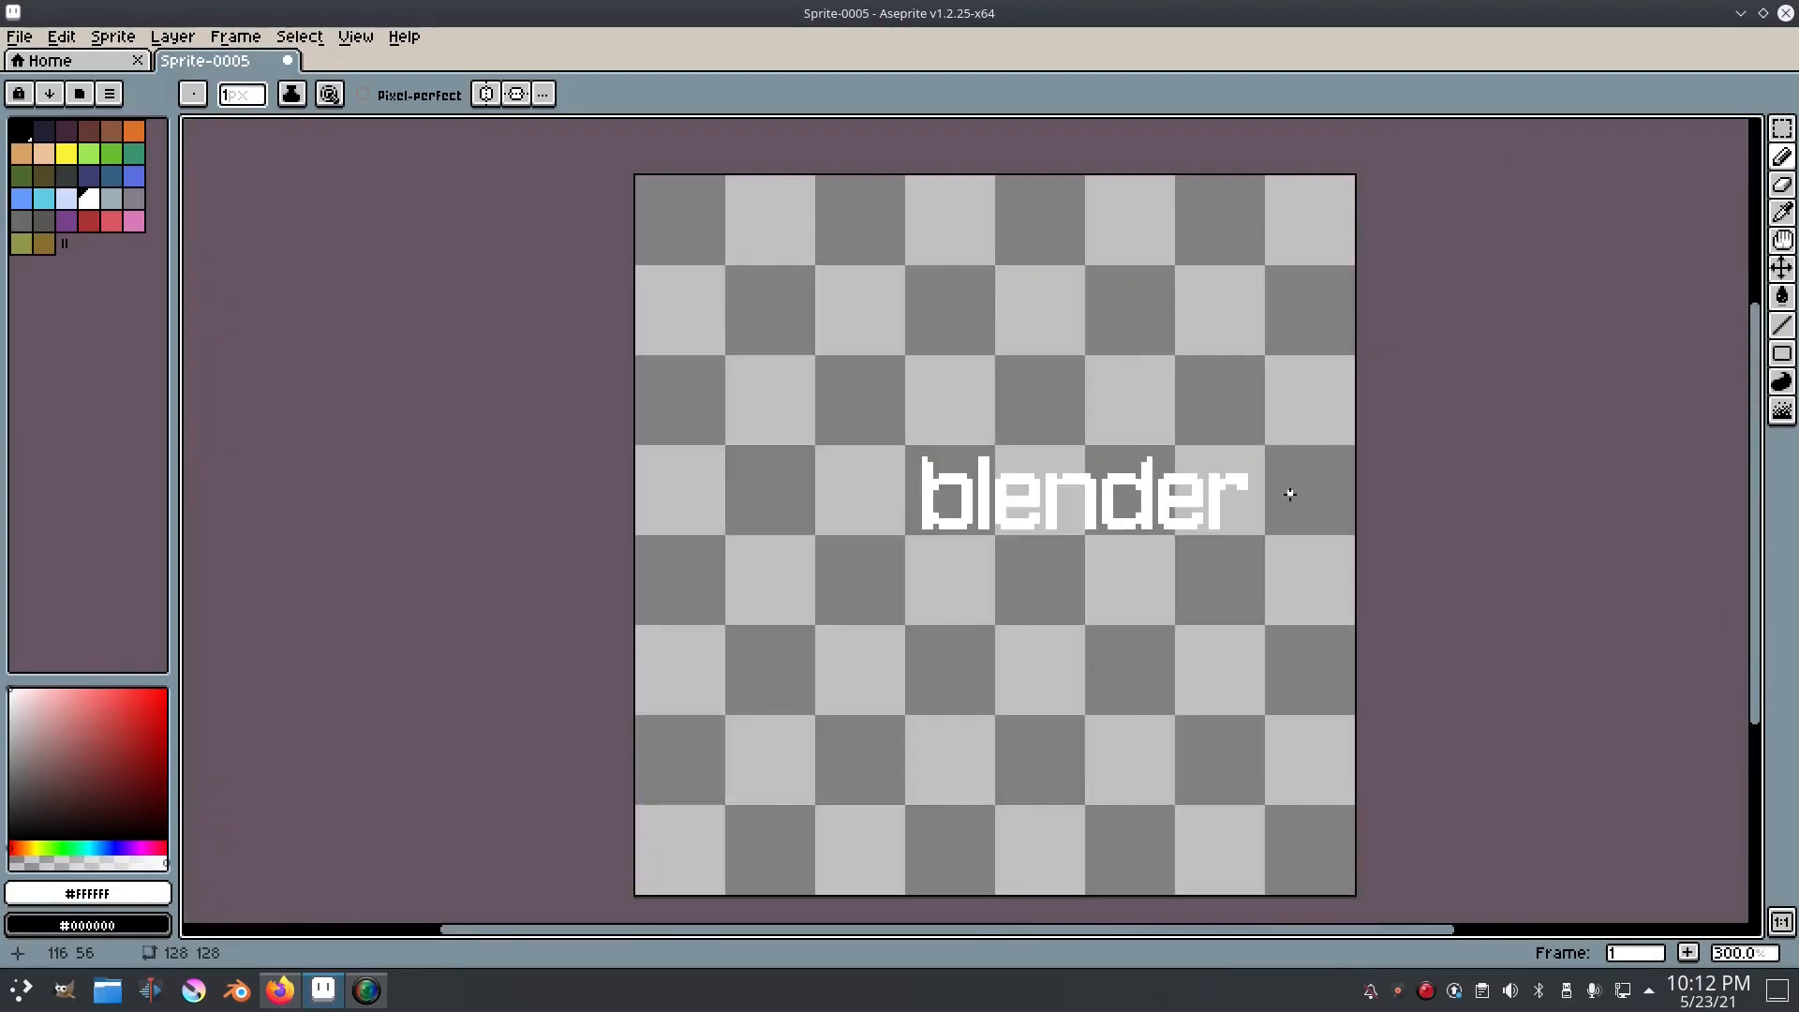
scroll(1260, 490, up, 6)
key(e)
scroll(1370, 578, down, 6)
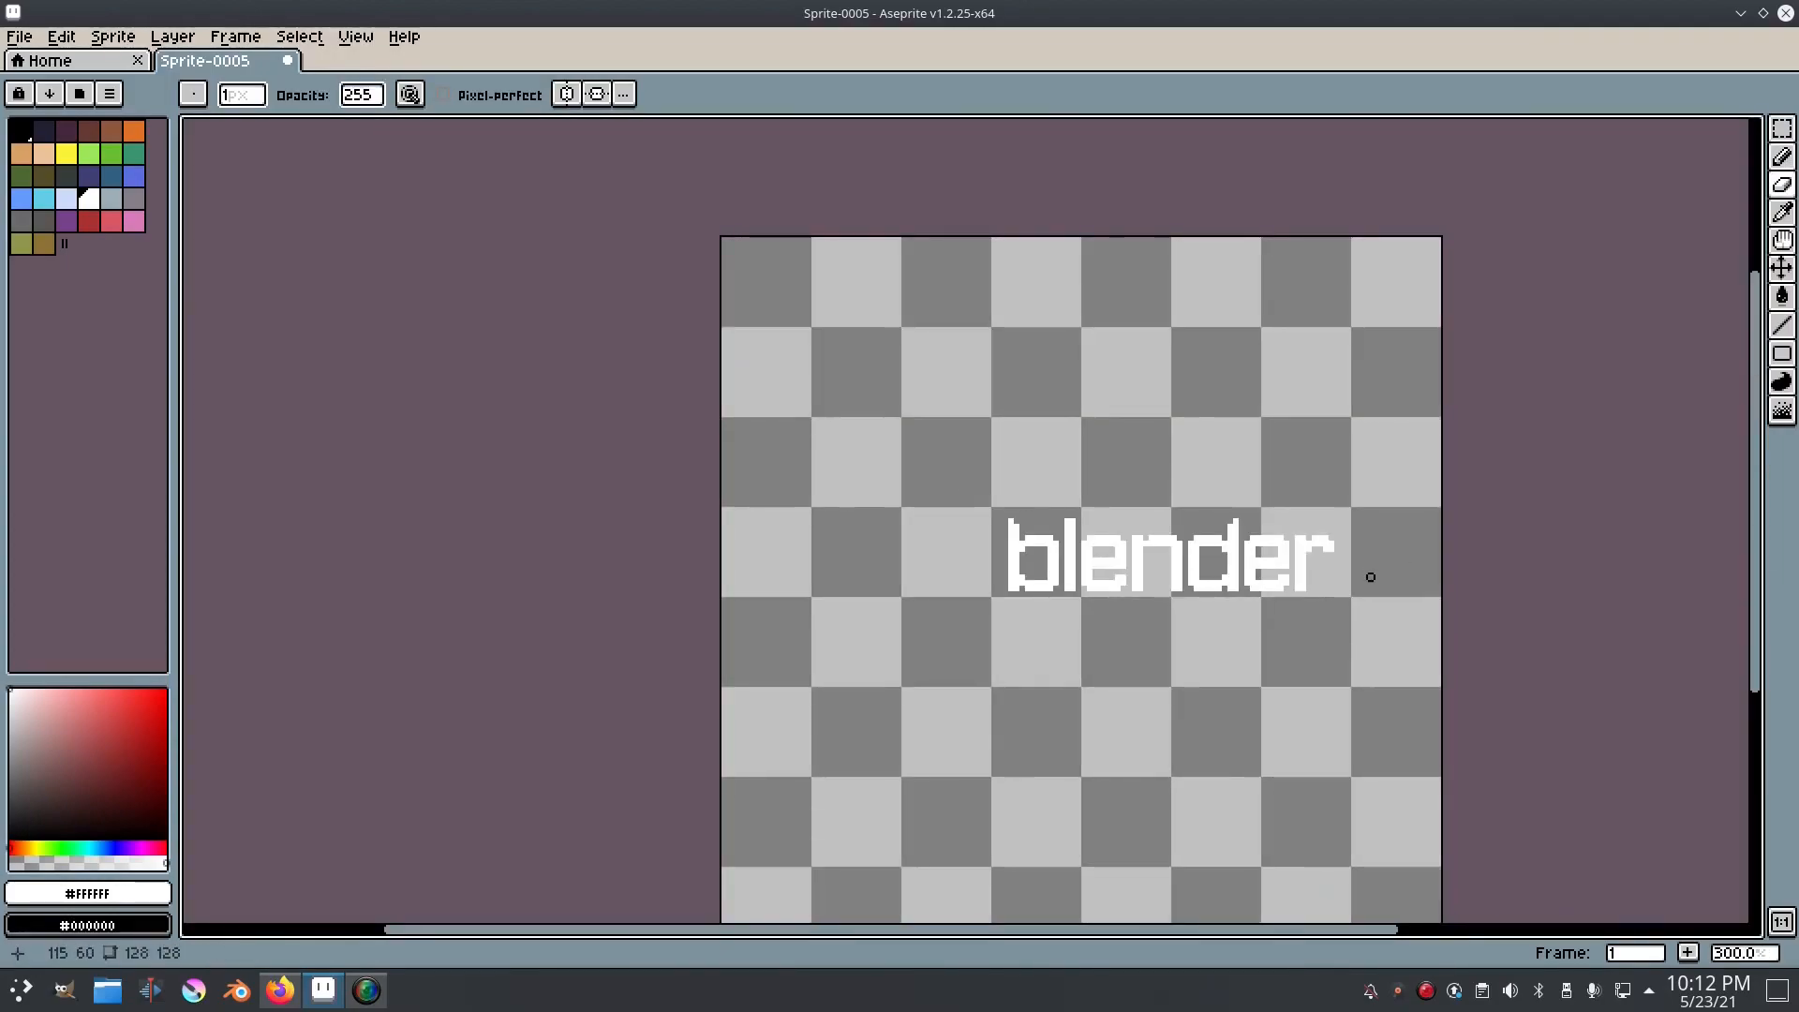
scroll(1390, 596, down, 6)
scroll(1390, 596, up, 6)
scroll(1390, 596, up, 1)
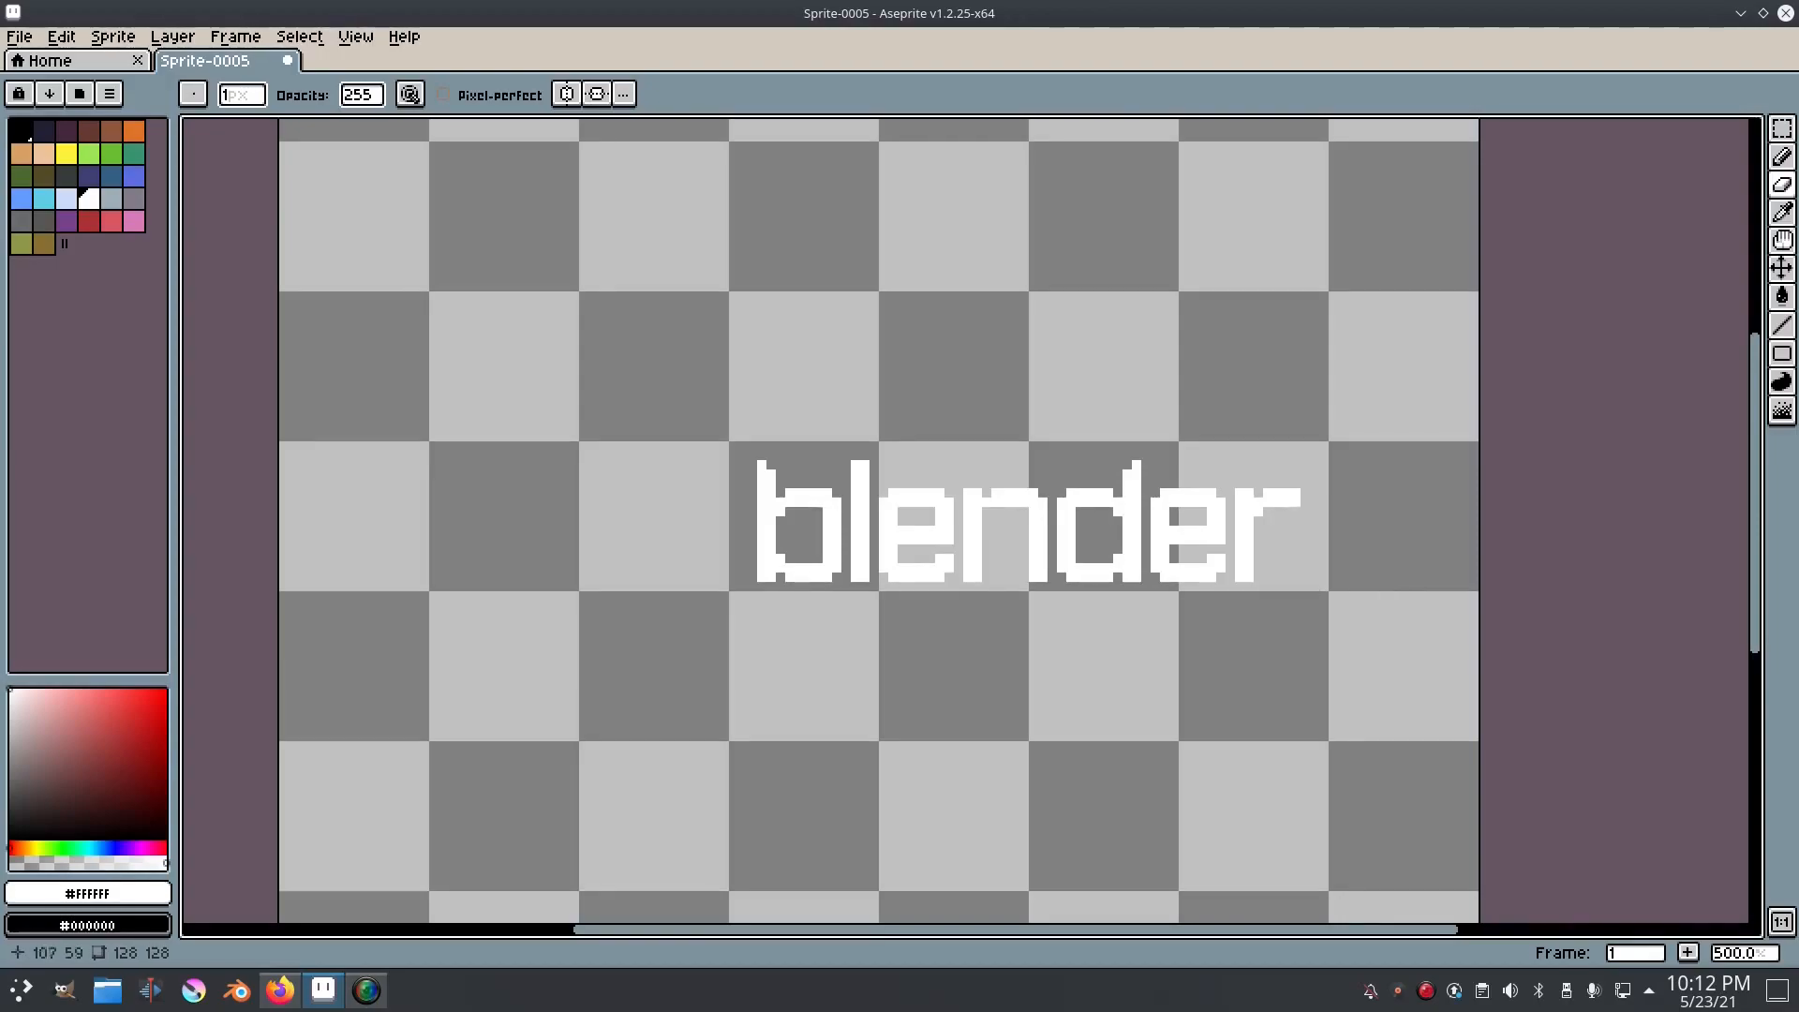
Step: Try erasing the white pixel at the b's lower inner corner, and undo the eraser edit
scroll(1025, 503, up, 2)
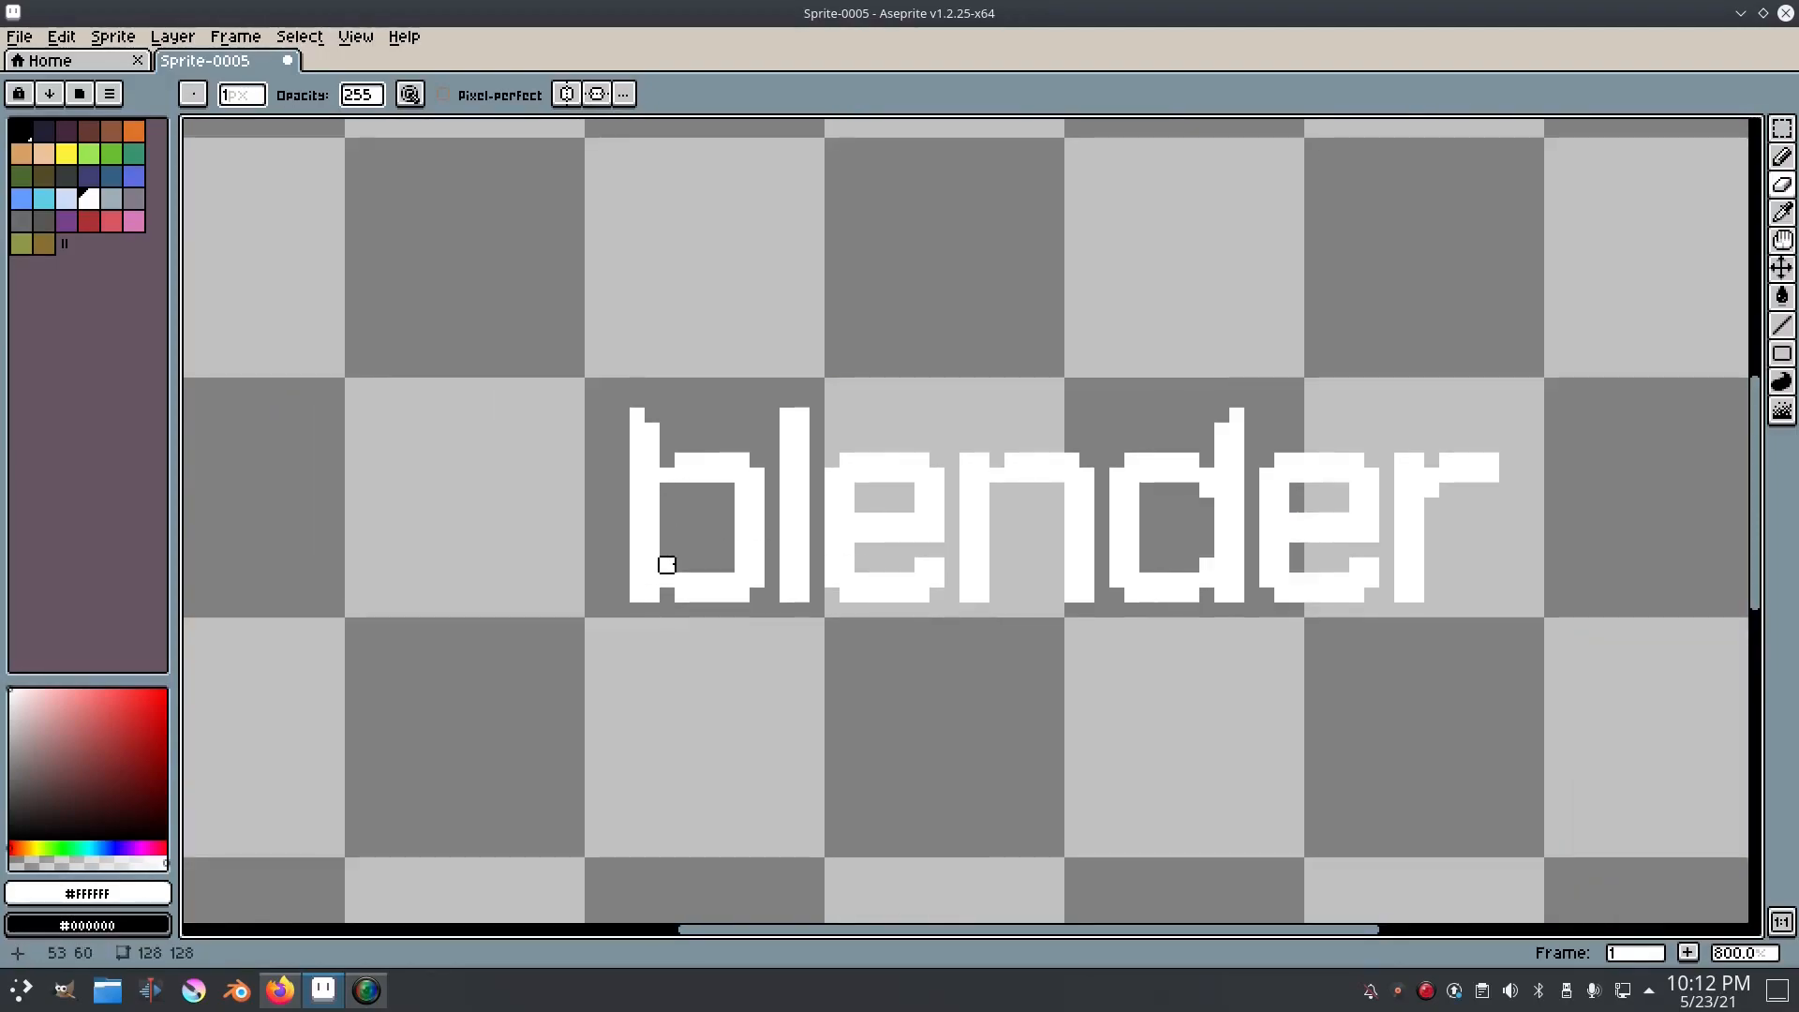
scroll(928, 566, down, 4)
key(e)
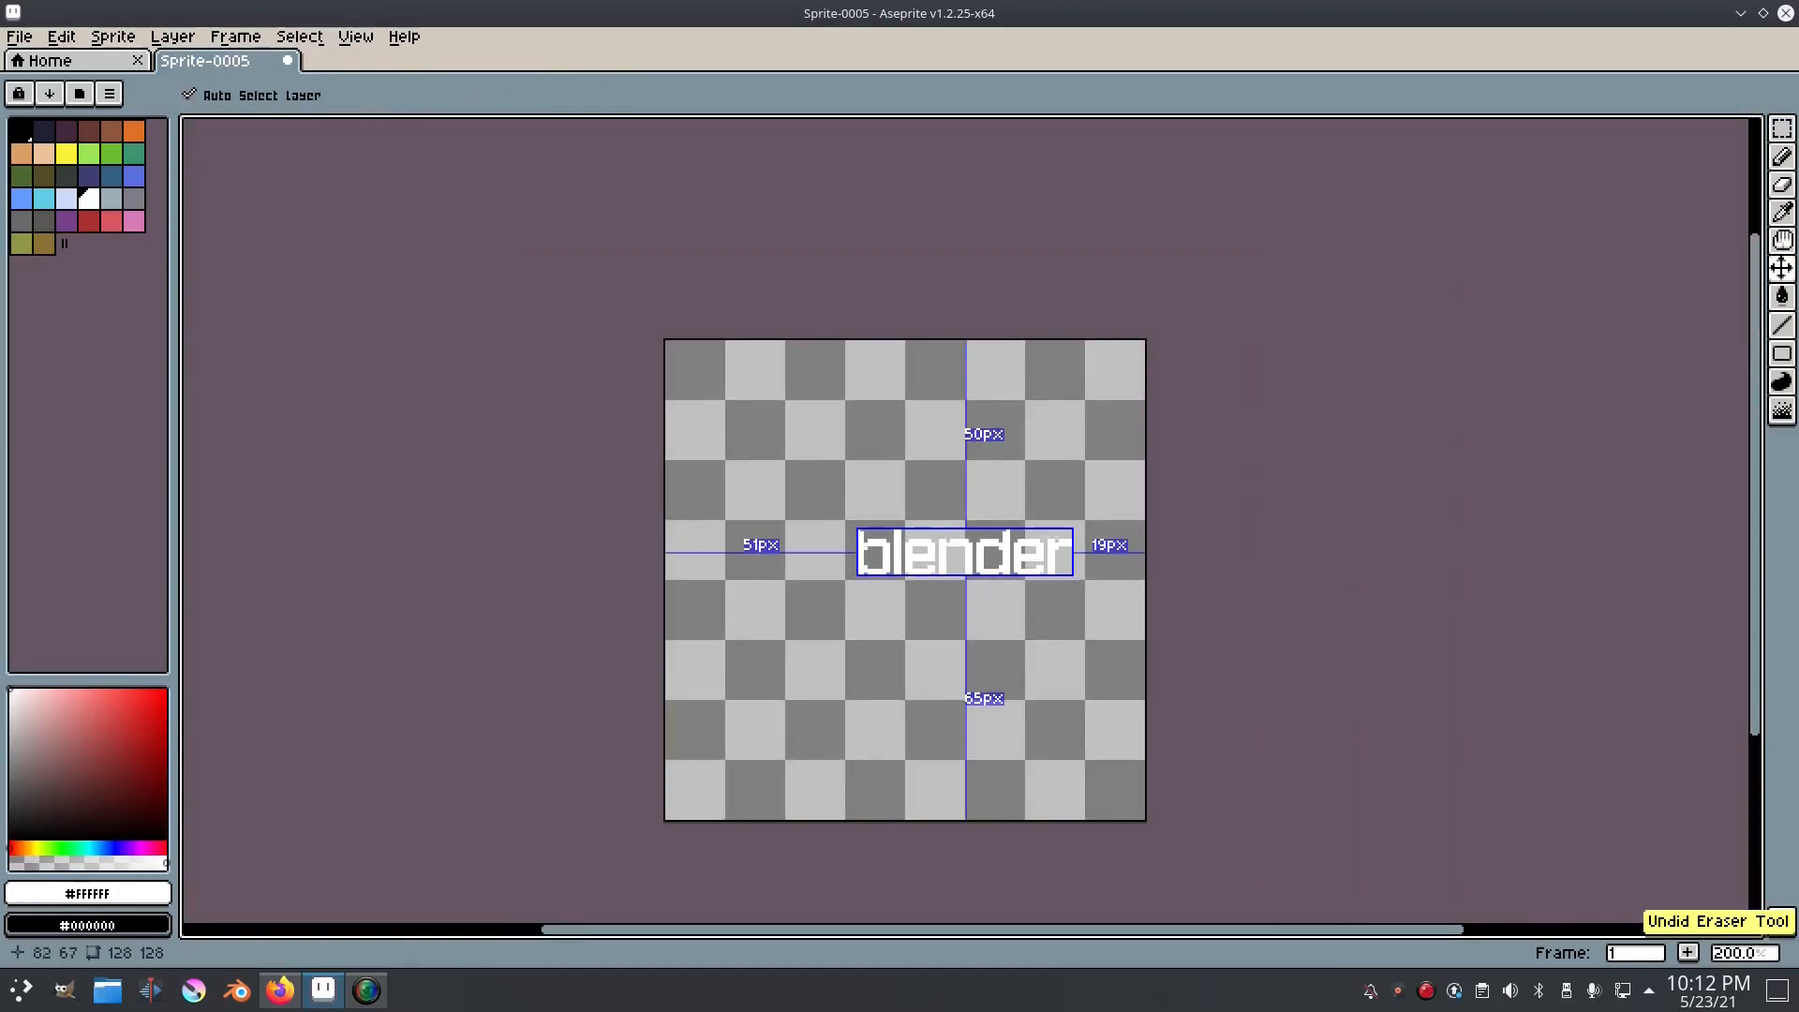
Step: Add a white pixel at the inner upper corner where the n's stem meets its arch
scroll(1027, 585, up, 4)
scroll(1163, 516, down, 2)
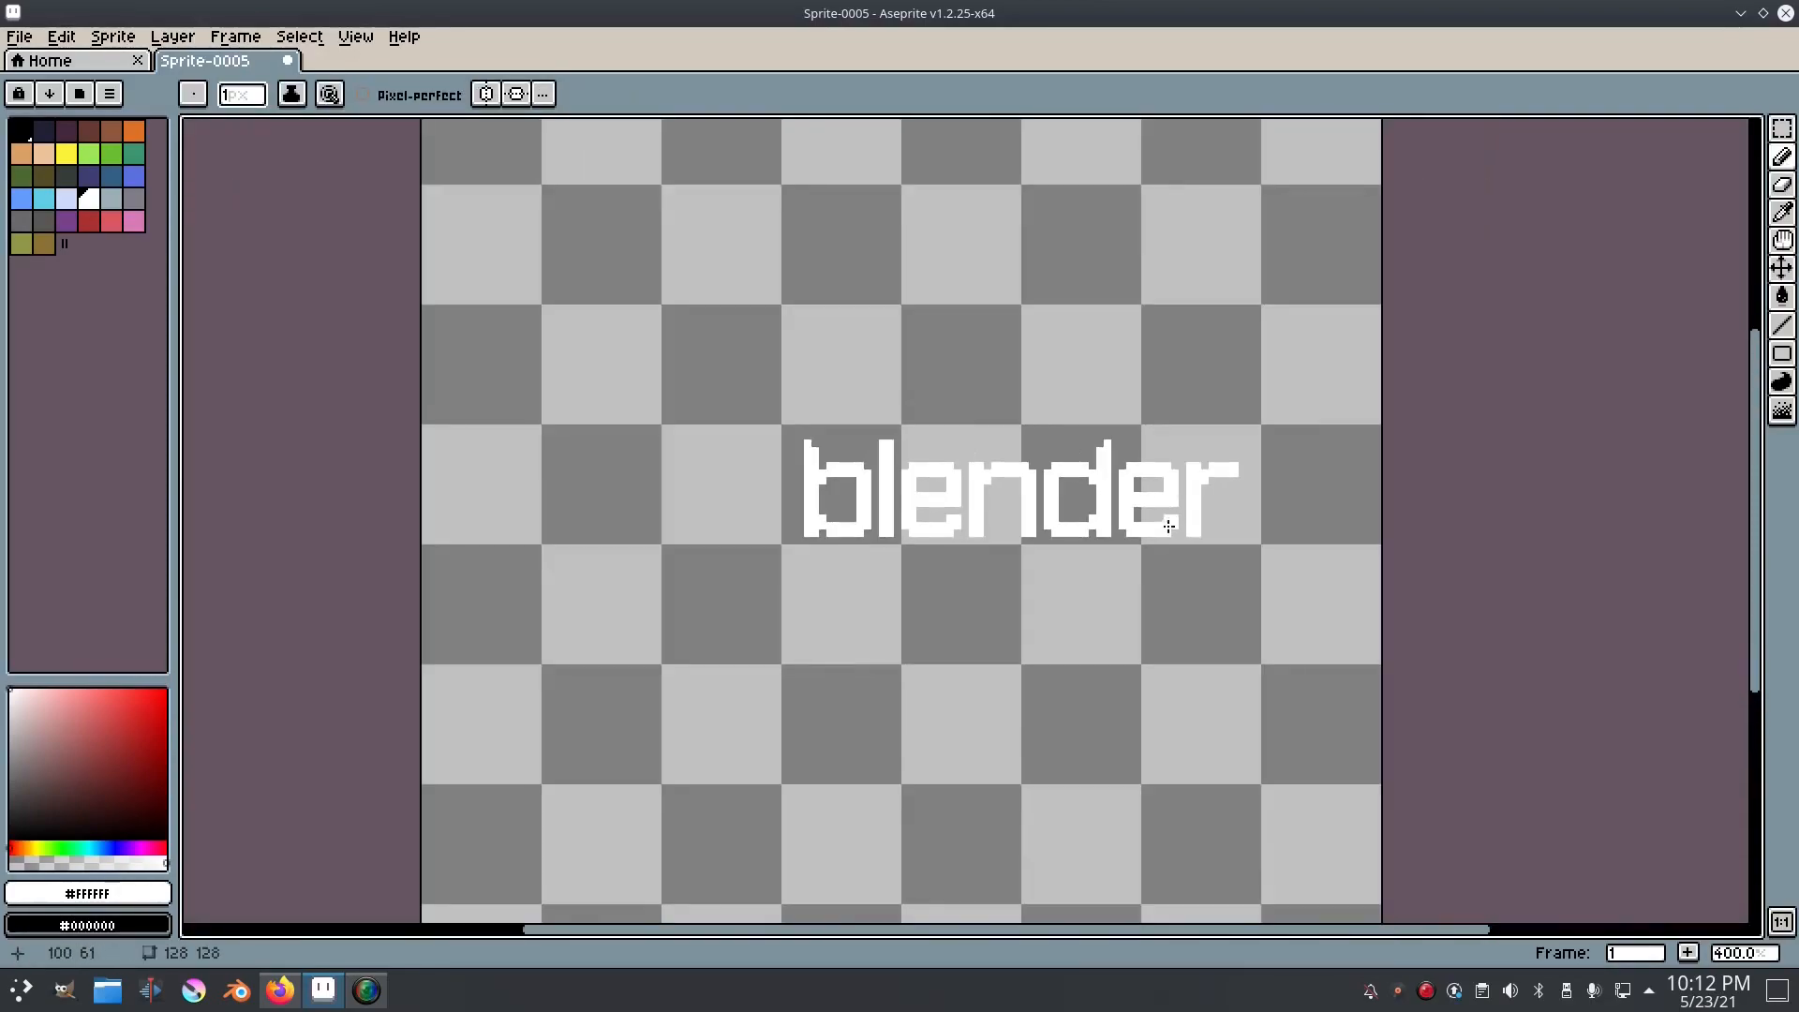
scroll(1165, 514, up, 3)
scroll(1359, 525, down, 5)
scroll(1385, 515, up, 6)
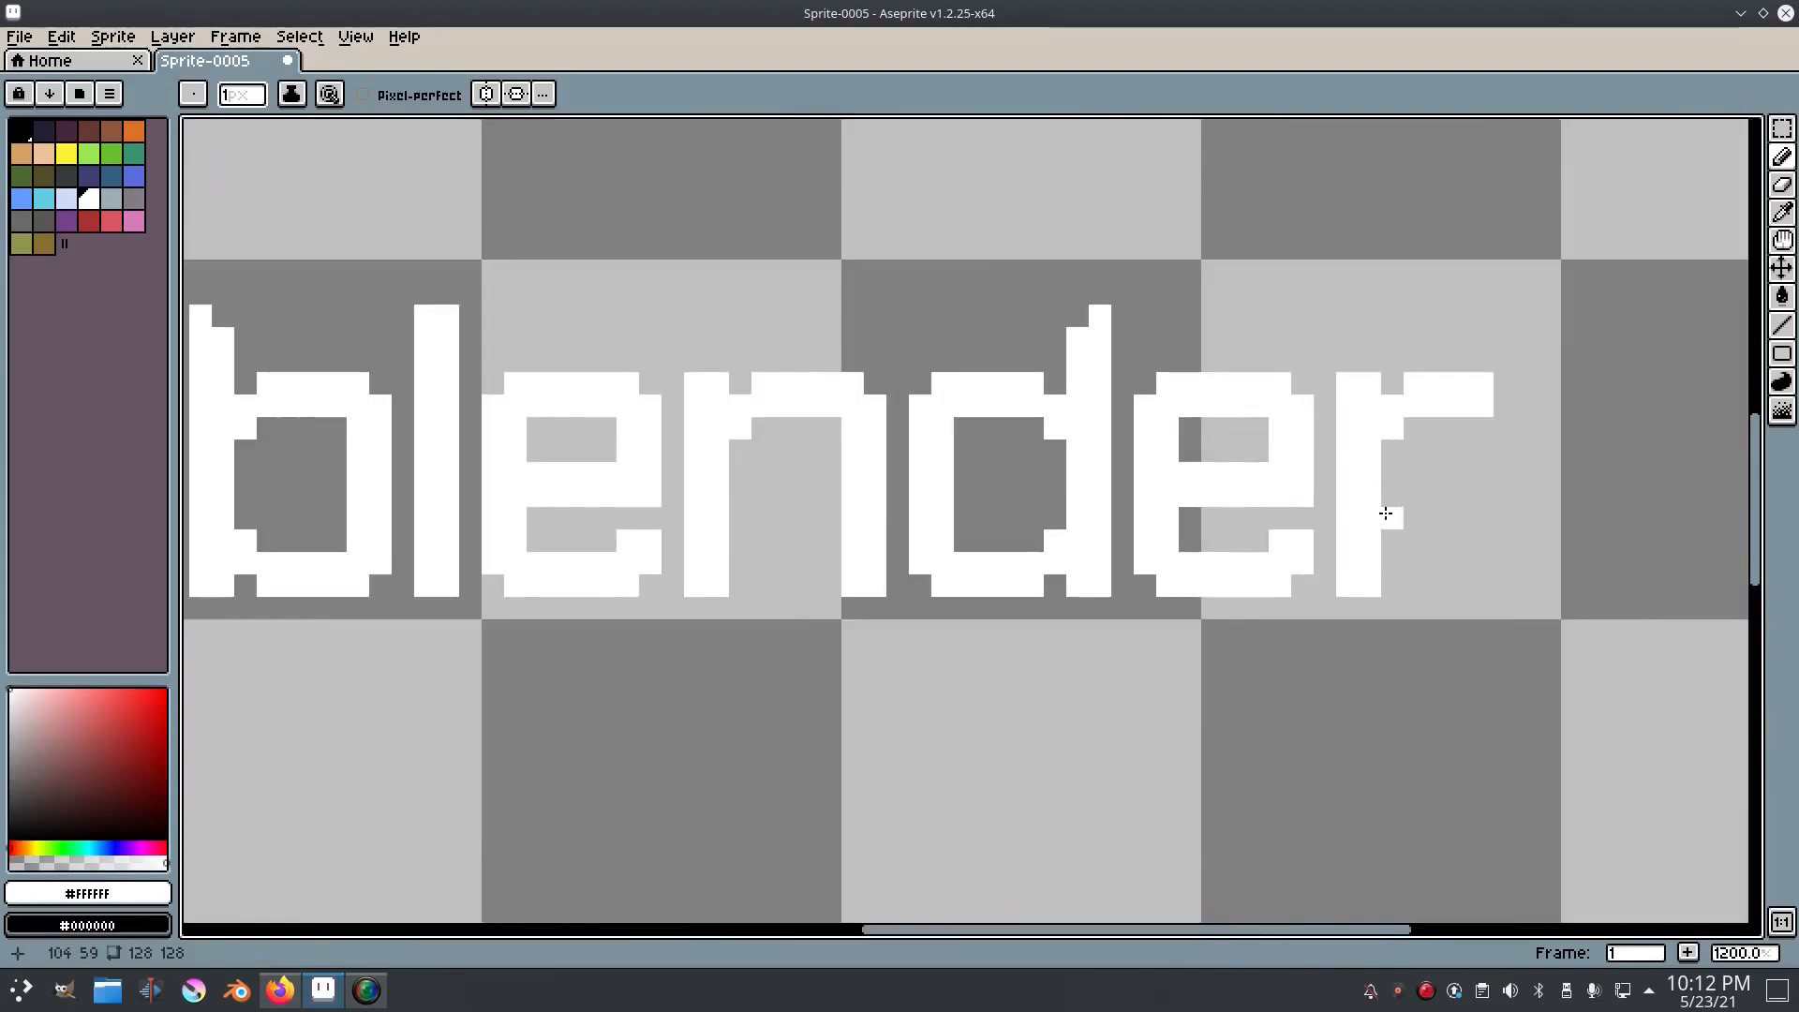
scroll(1303, 572, down, 3)
drag(1302, 578, 1351, 583)
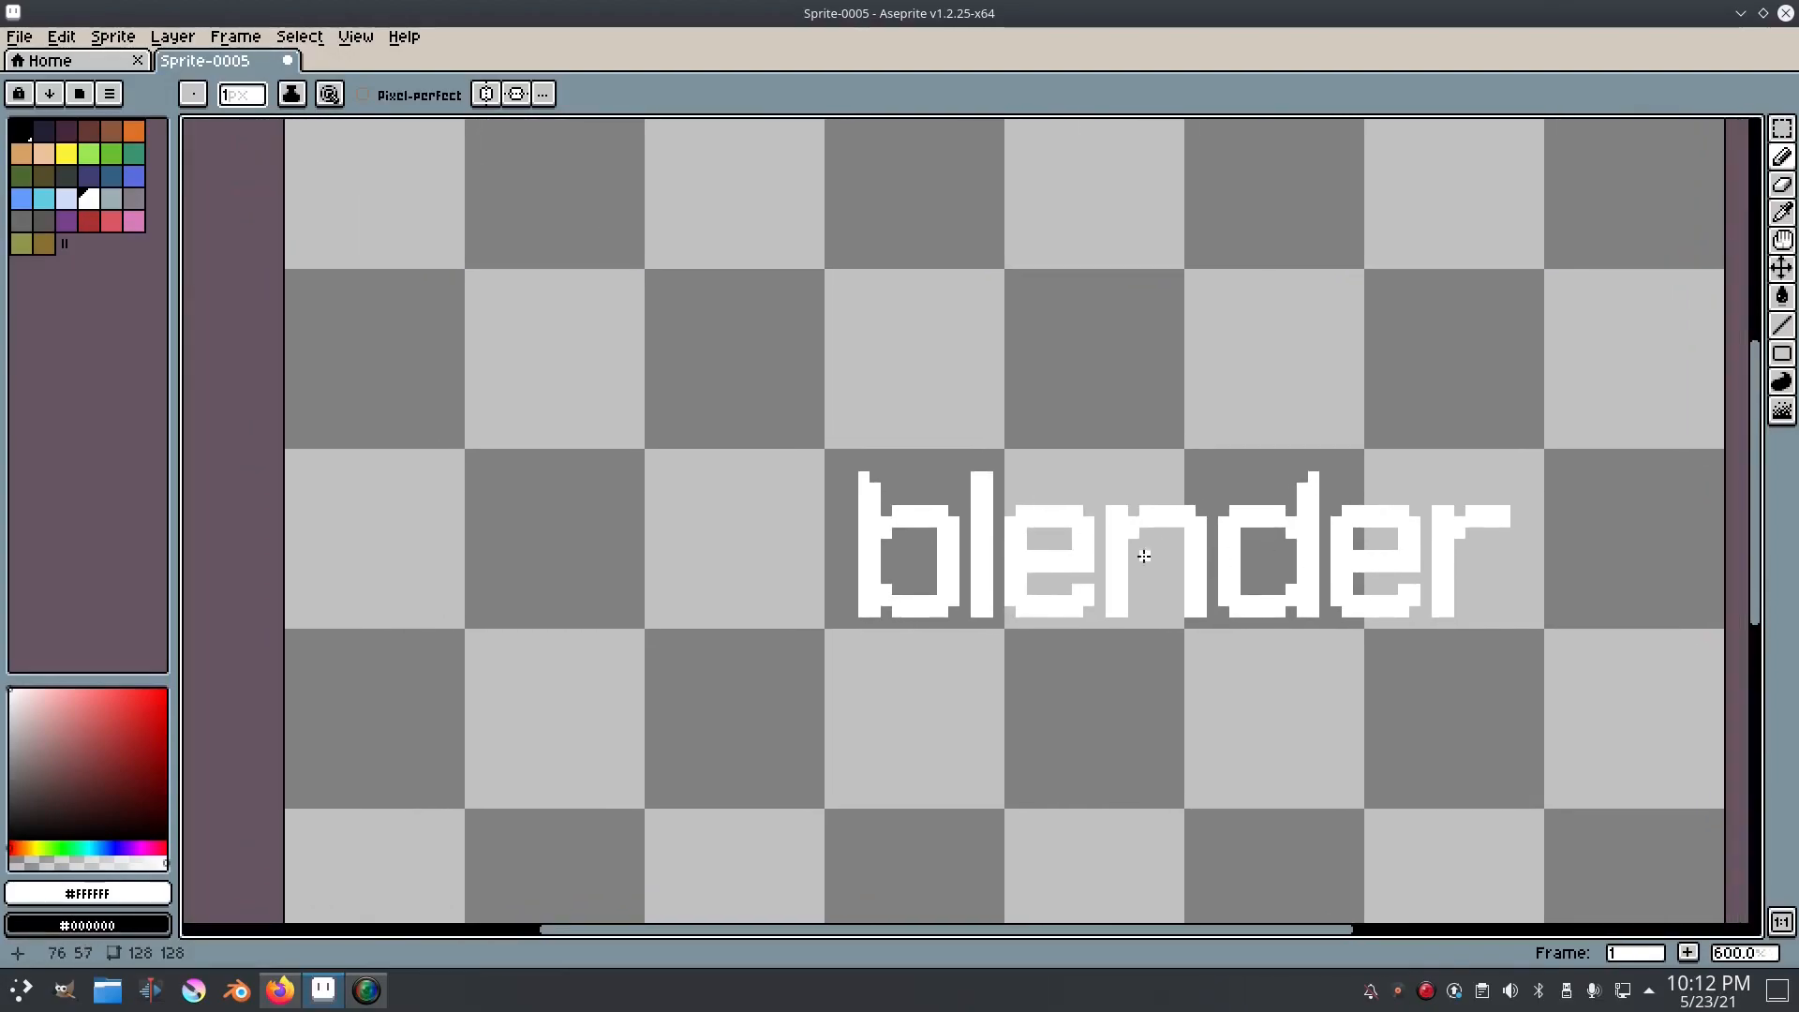
Step: Try raising the n's arch by drawing a row of white pixels above it, and undo the change
scroll(1176, 624, up, 2)
drag(1133, 403, 1186, 397)
key(e)
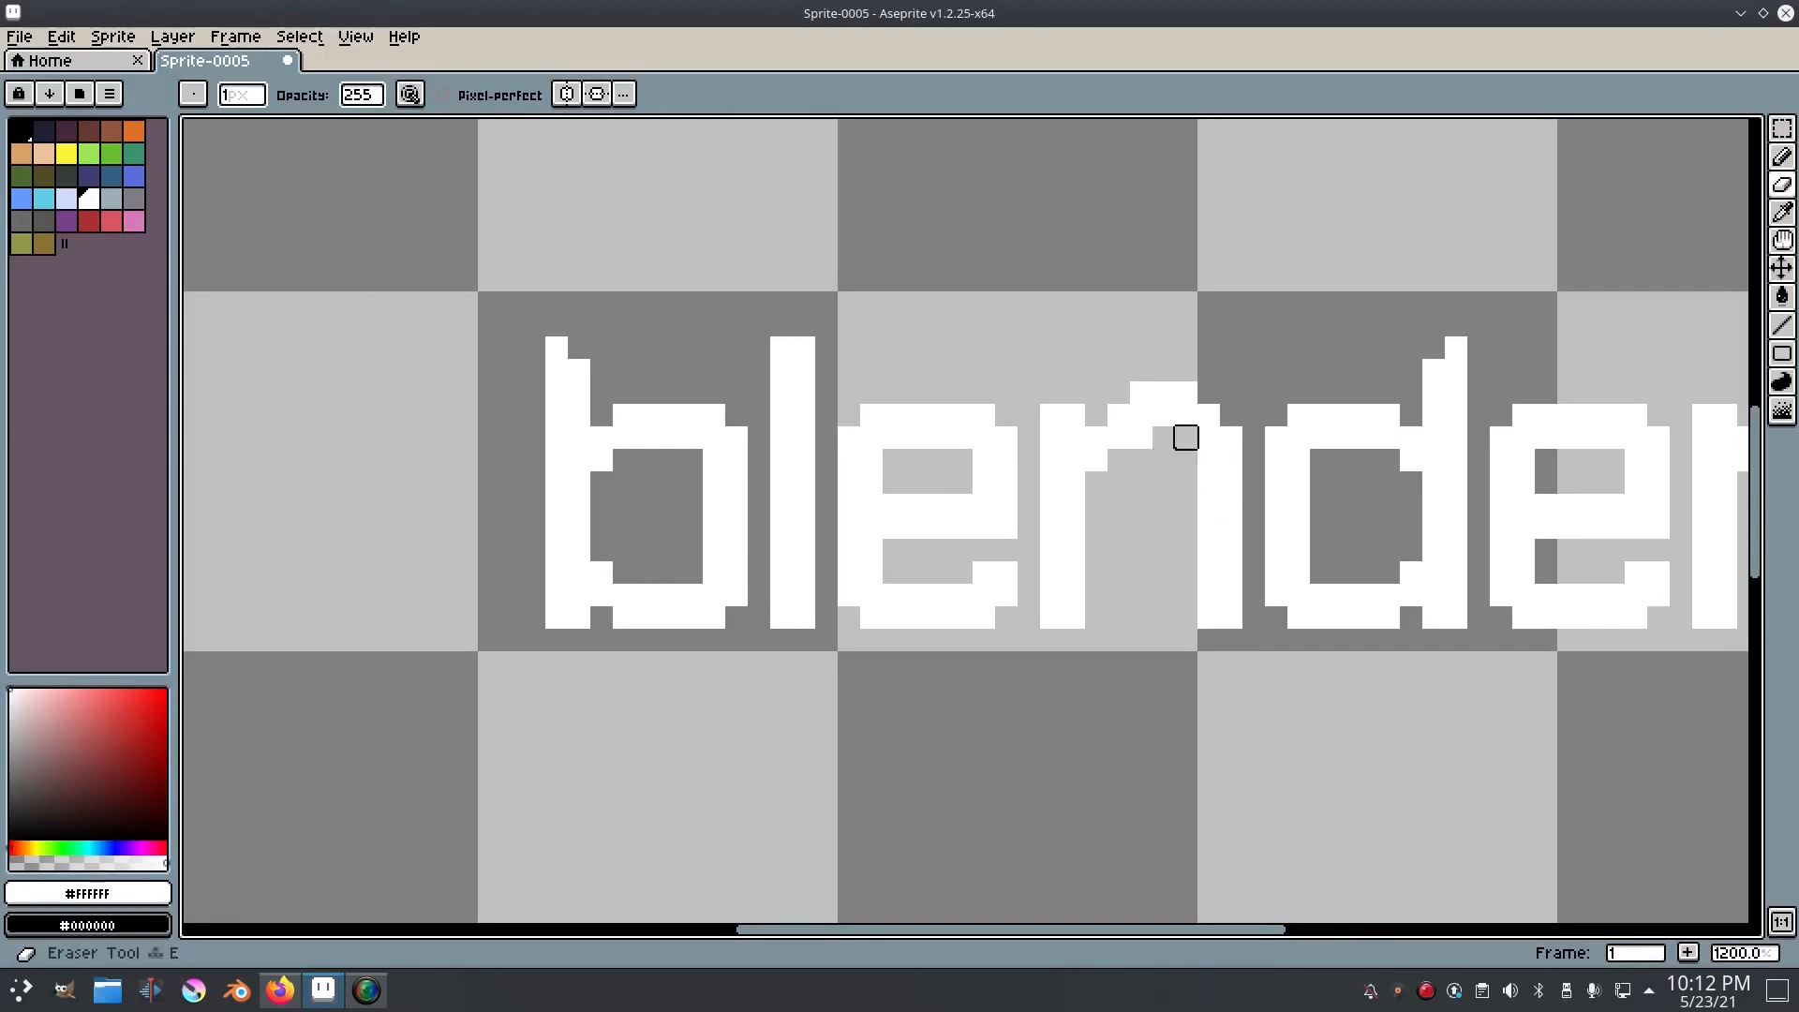
key(ctrl+z)
scroll(1113, 569, down, 3)
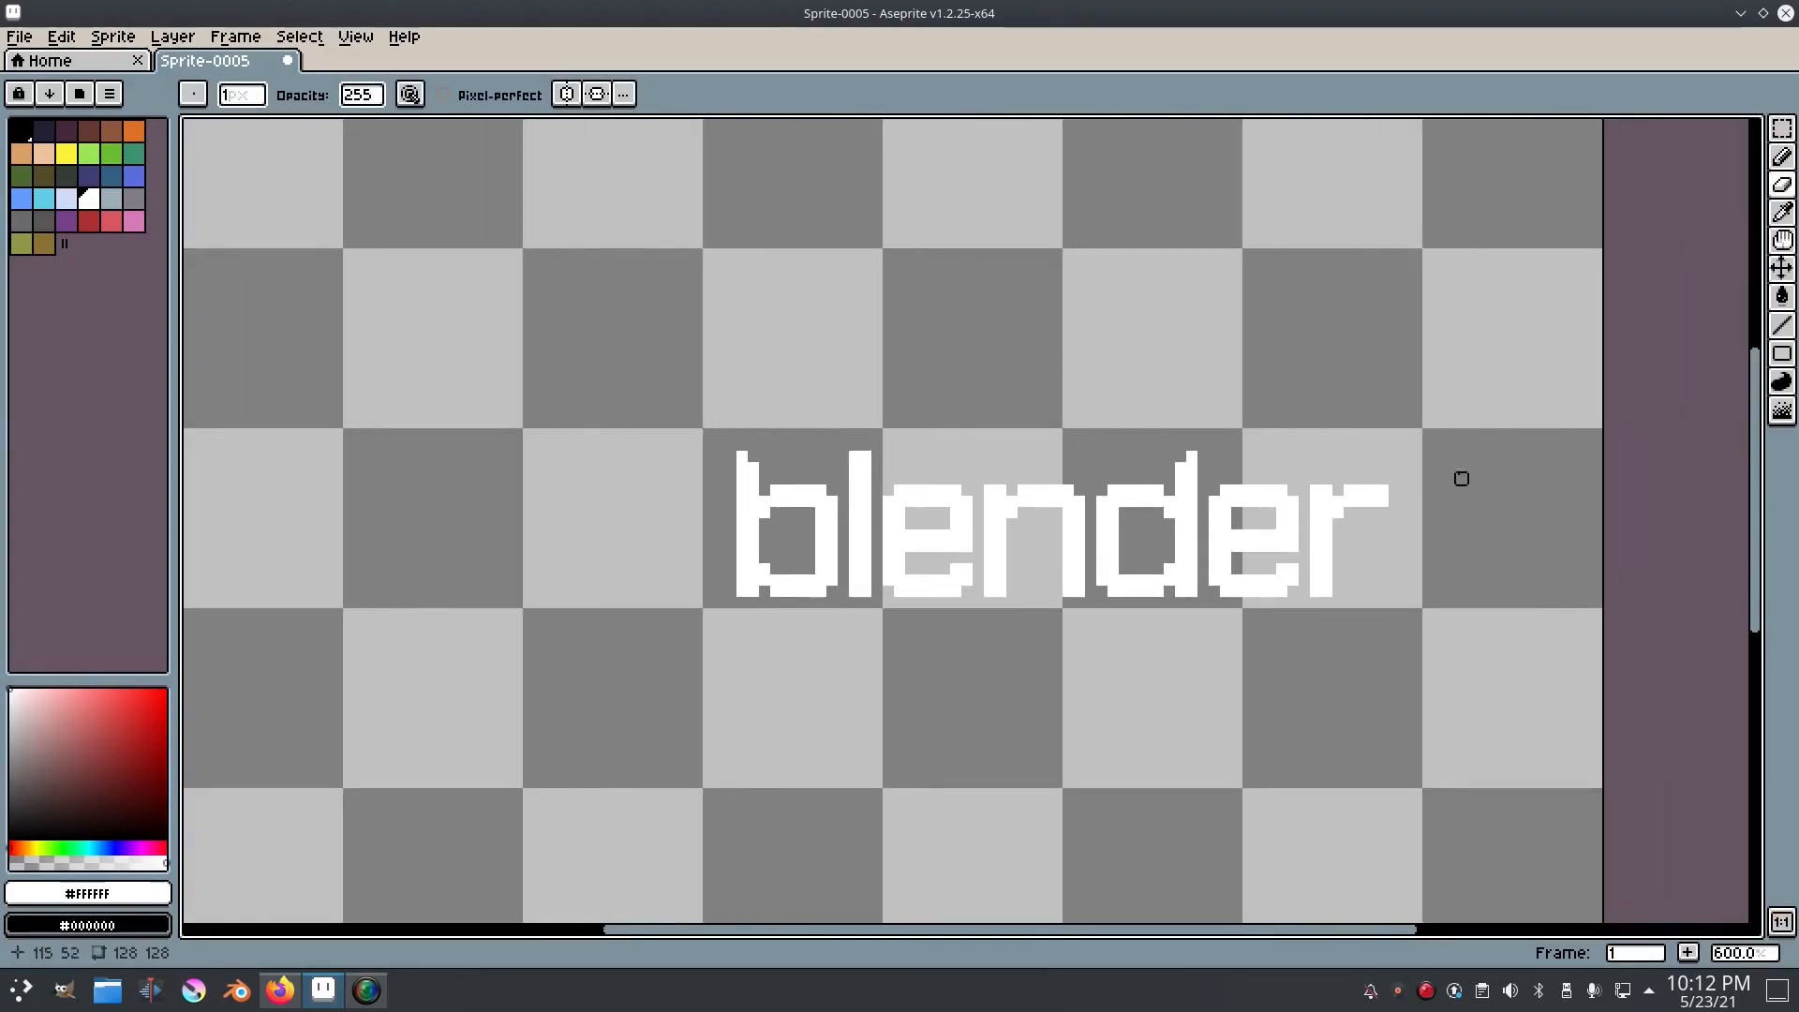
Step: Choose the white palette colour, index 21, for drawing in the empty area beside the b
drag(1091, 568, 1271, 576)
drag(1424, 589, 1243, 555)
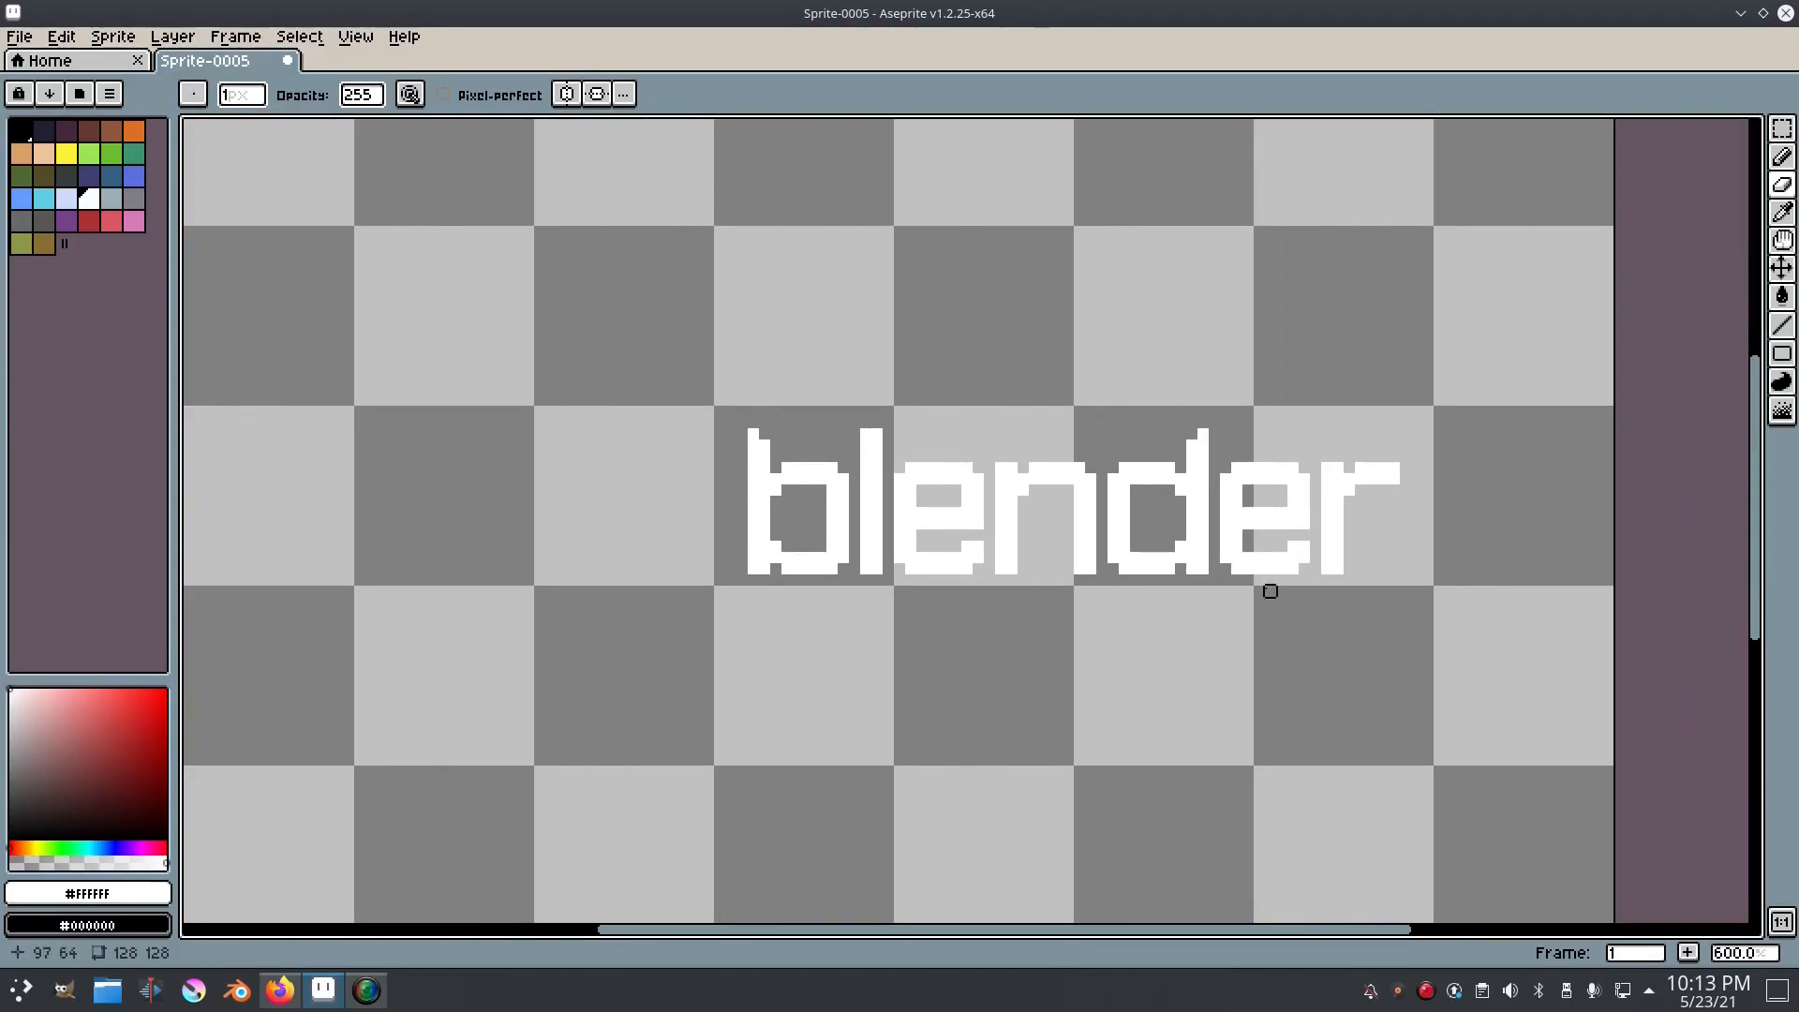
scroll(641, 478, up, 1)
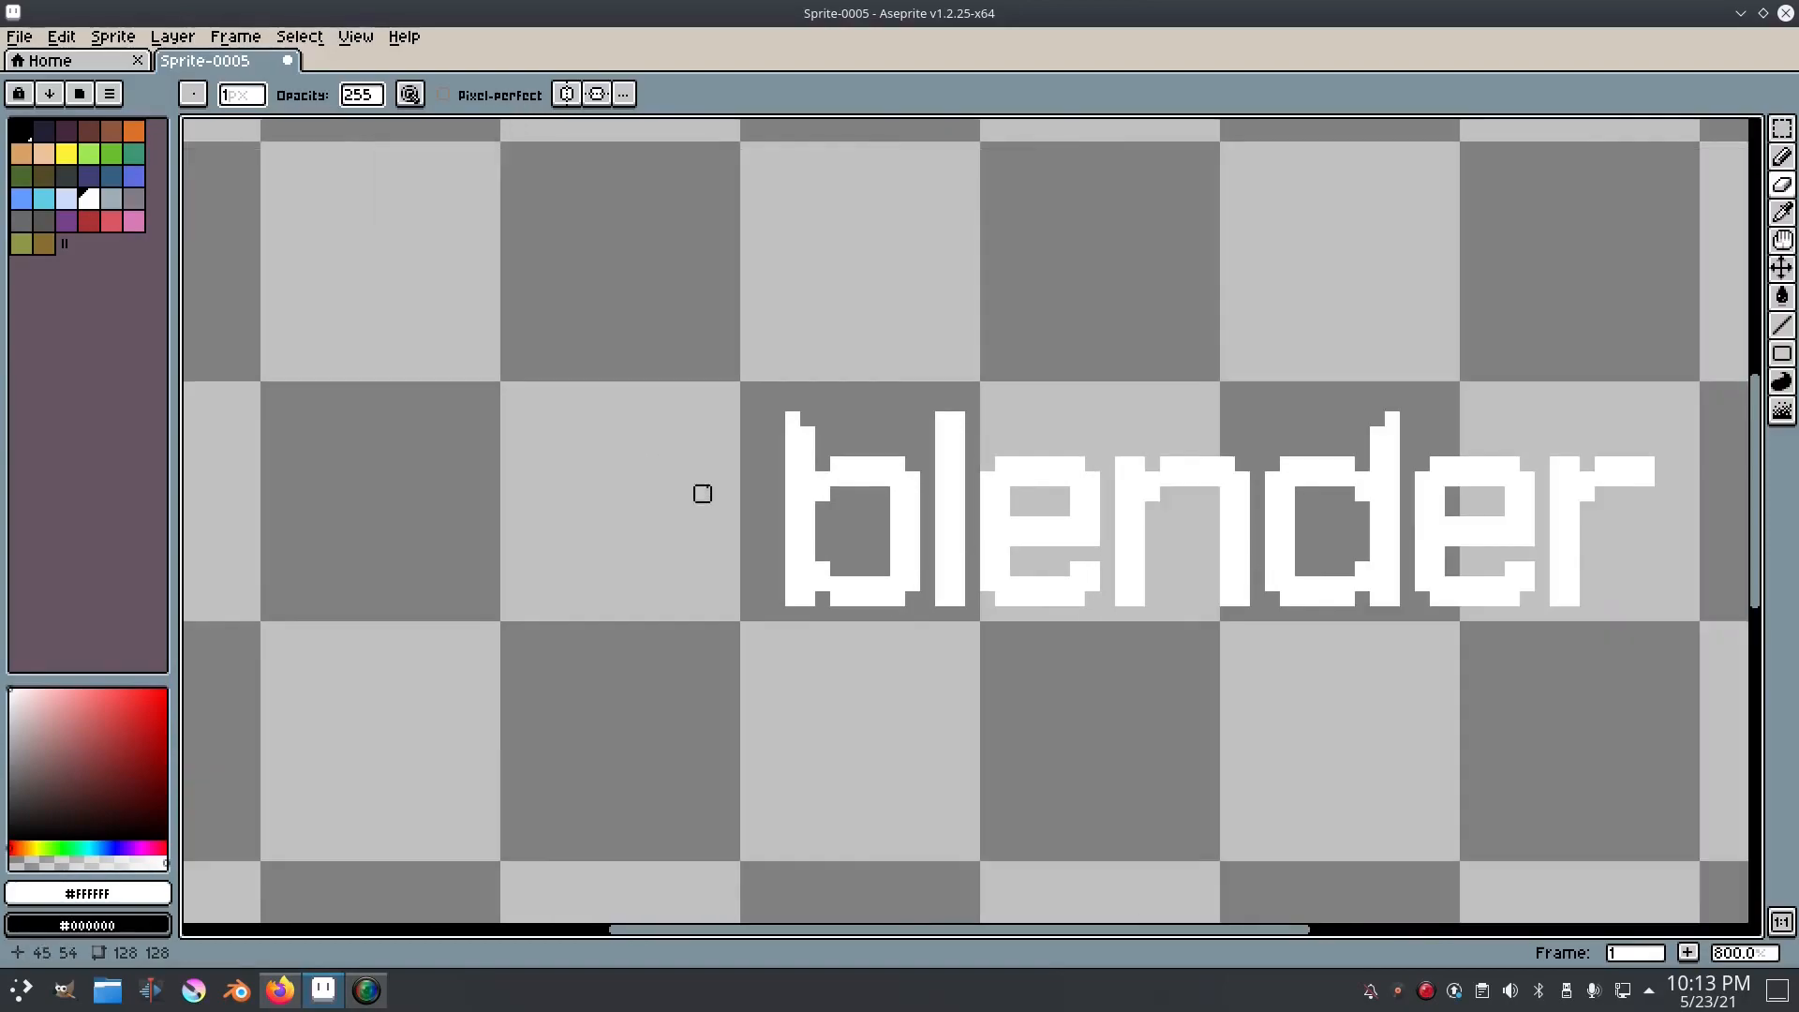
drag(671, 478, 978, 500)
click(87, 202)
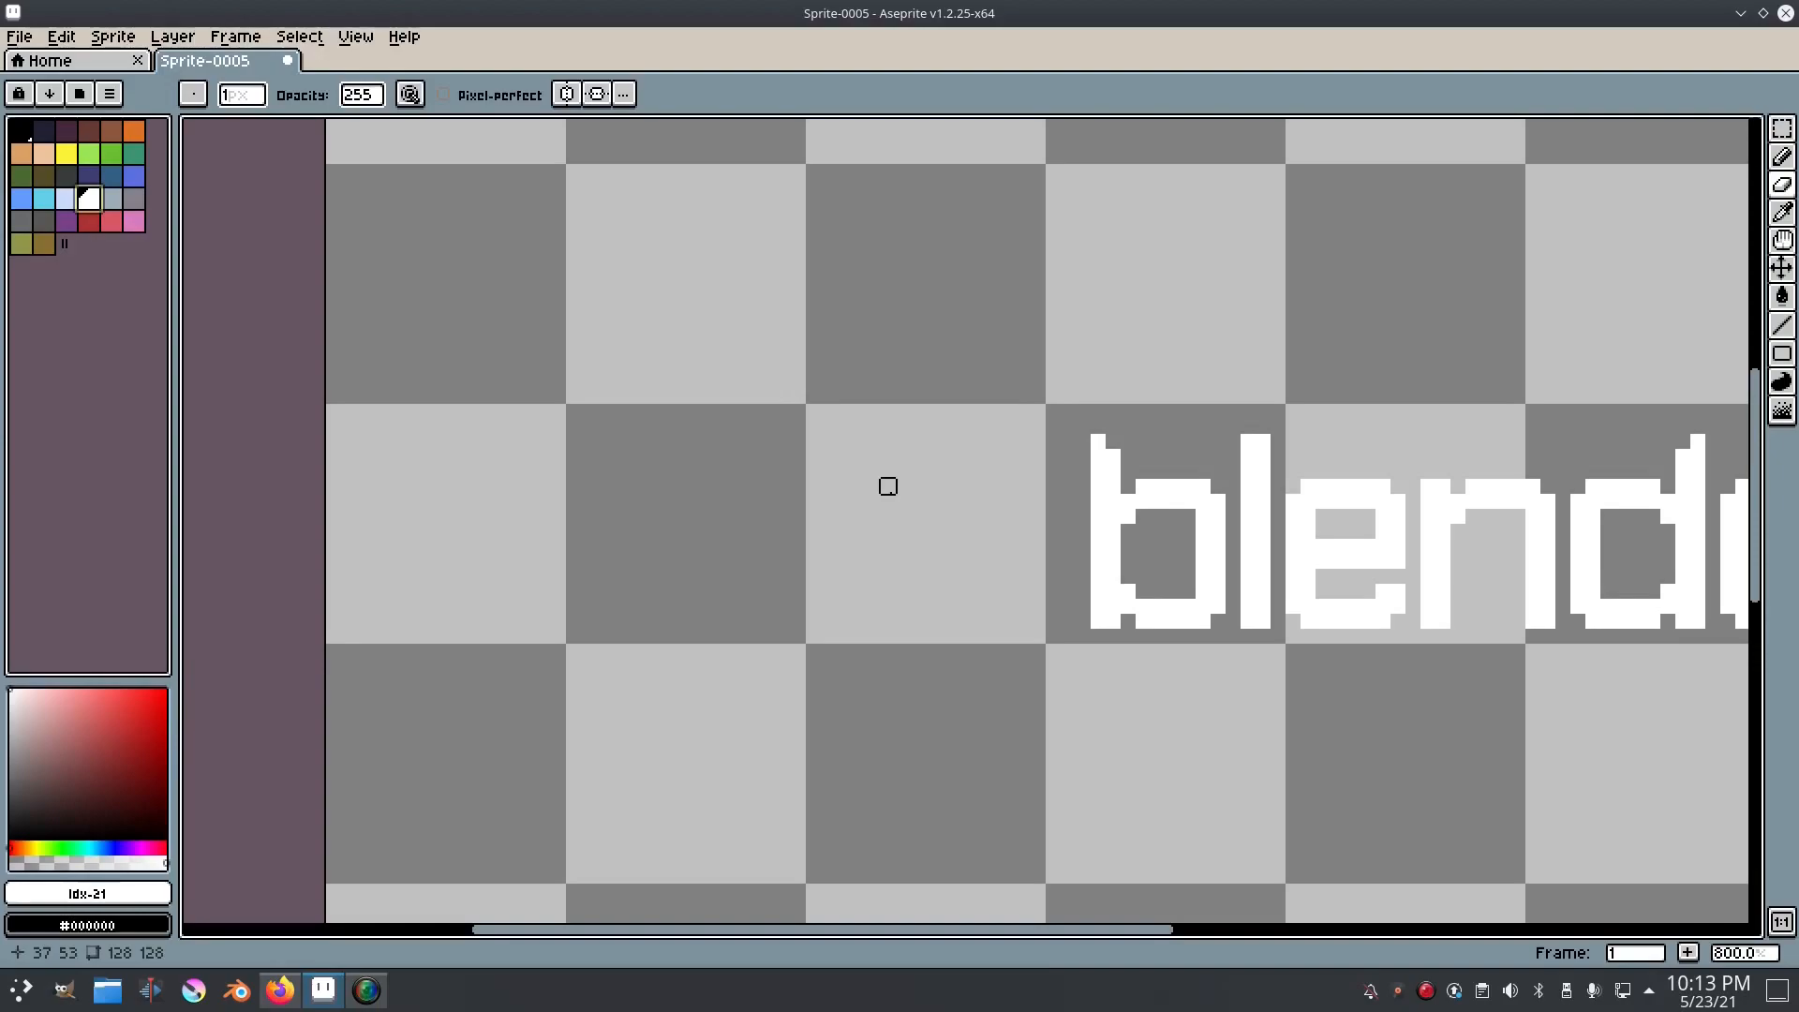
Step: Try drawing a white ellipse outline in the empty area before the b, and undo it
click(1782, 353)
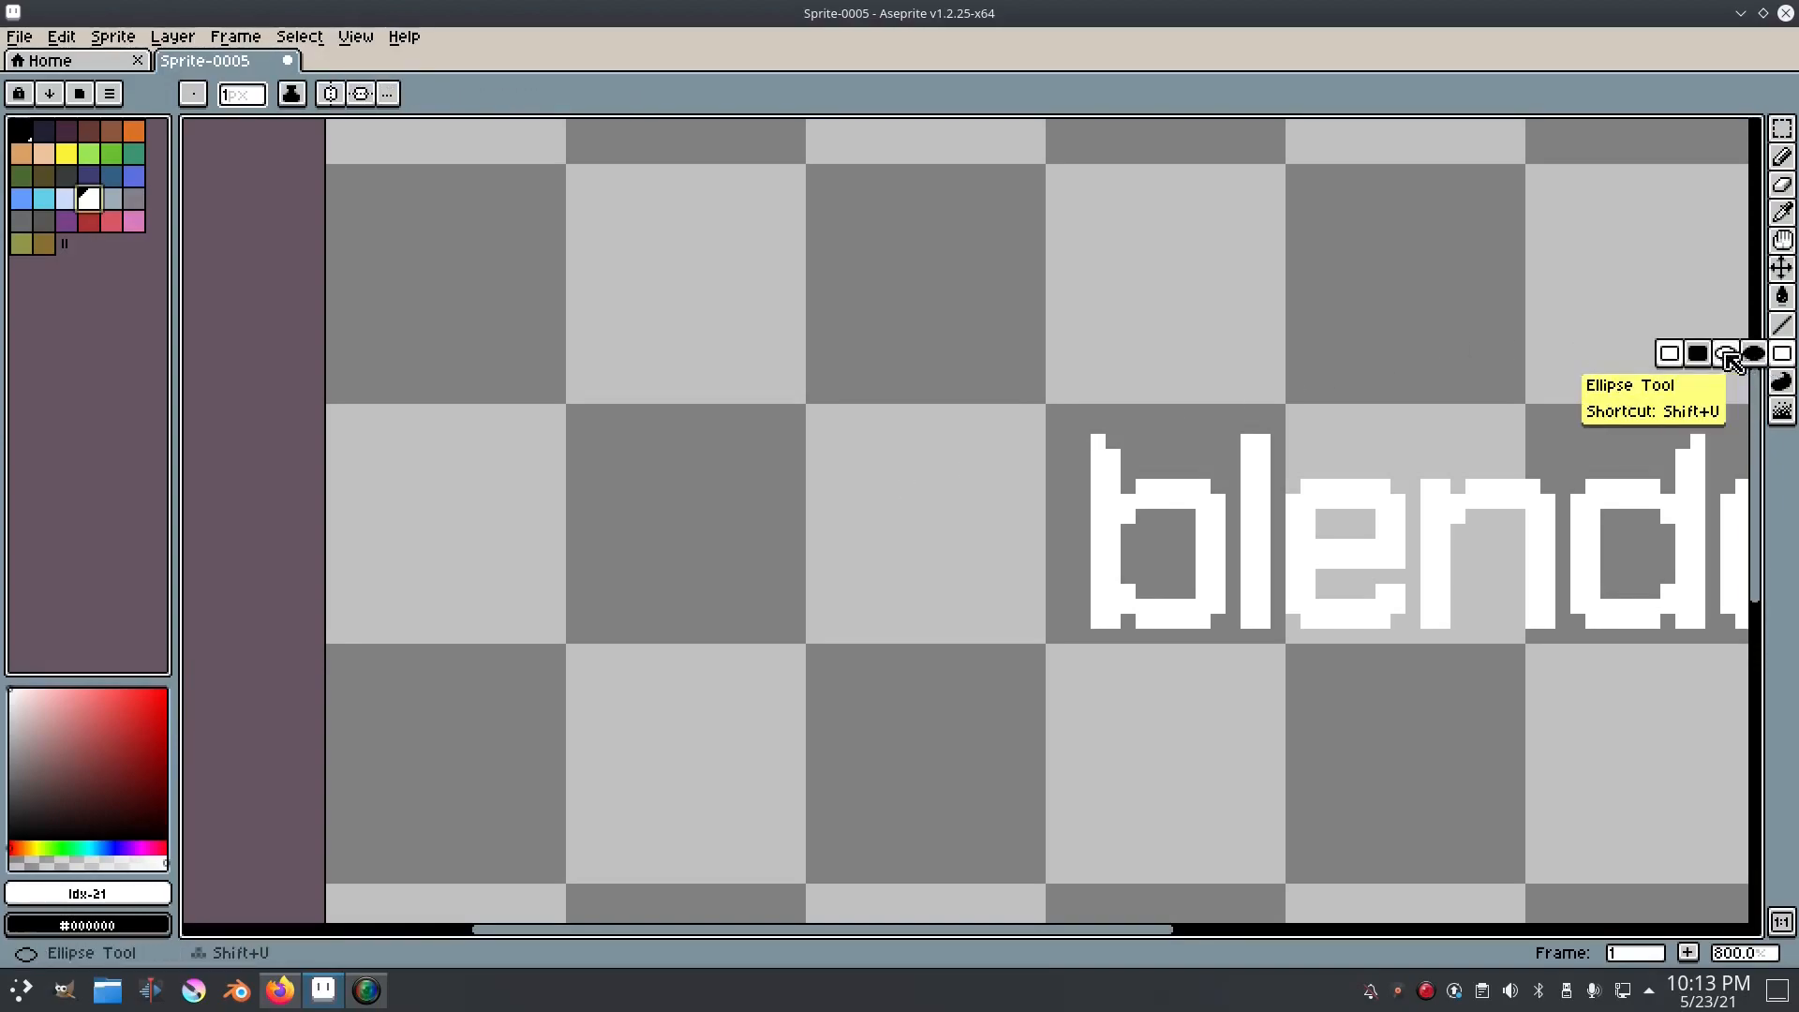
click(1726, 354)
drag(675, 392, 984, 671)
key(ctrl+z)
Step: Pencil the top, right and bottom of a one-pixel white rounded outline before the b, about 20 pixels tall
click(1781, 157)
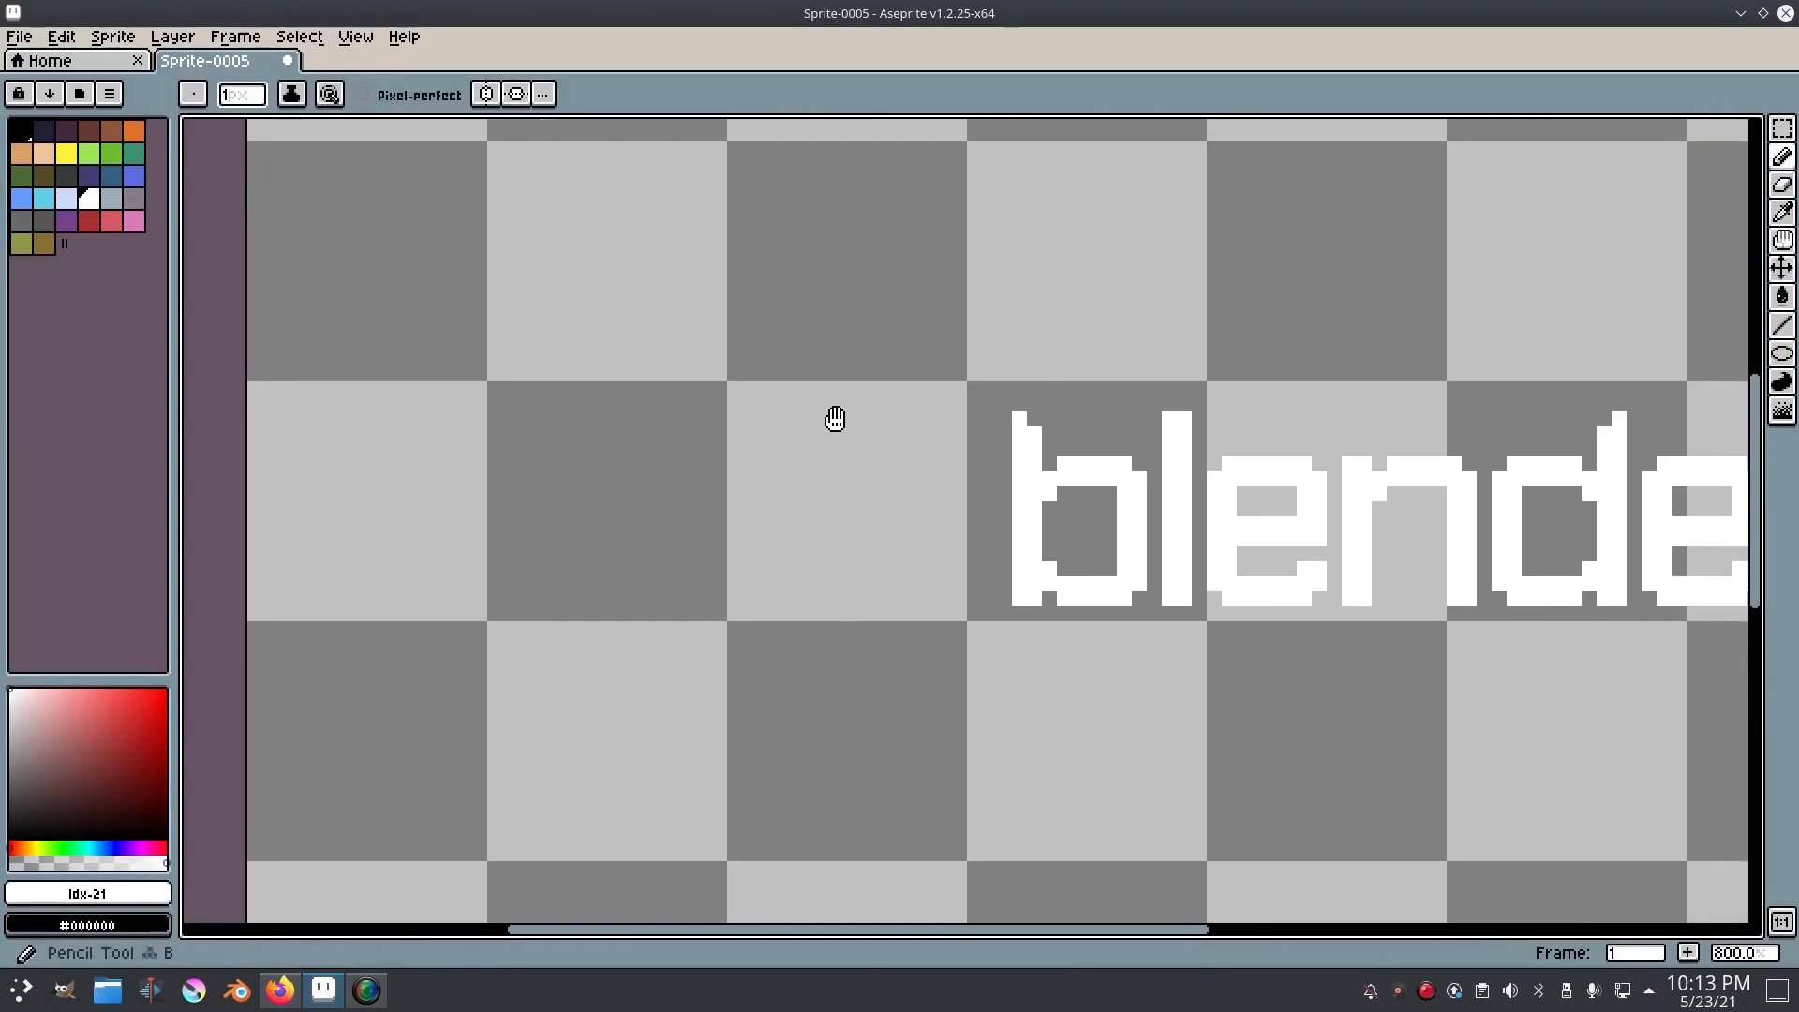
scroll(843, 435, up, 2)
mouse_move(709, 356)
mouse_down()
mouse_move(924, 375)
mouse_move(896, 362)
mouse_move(984, 434)
mouse_move(1006, 540)
mouse_up()
key(ctrl+z)
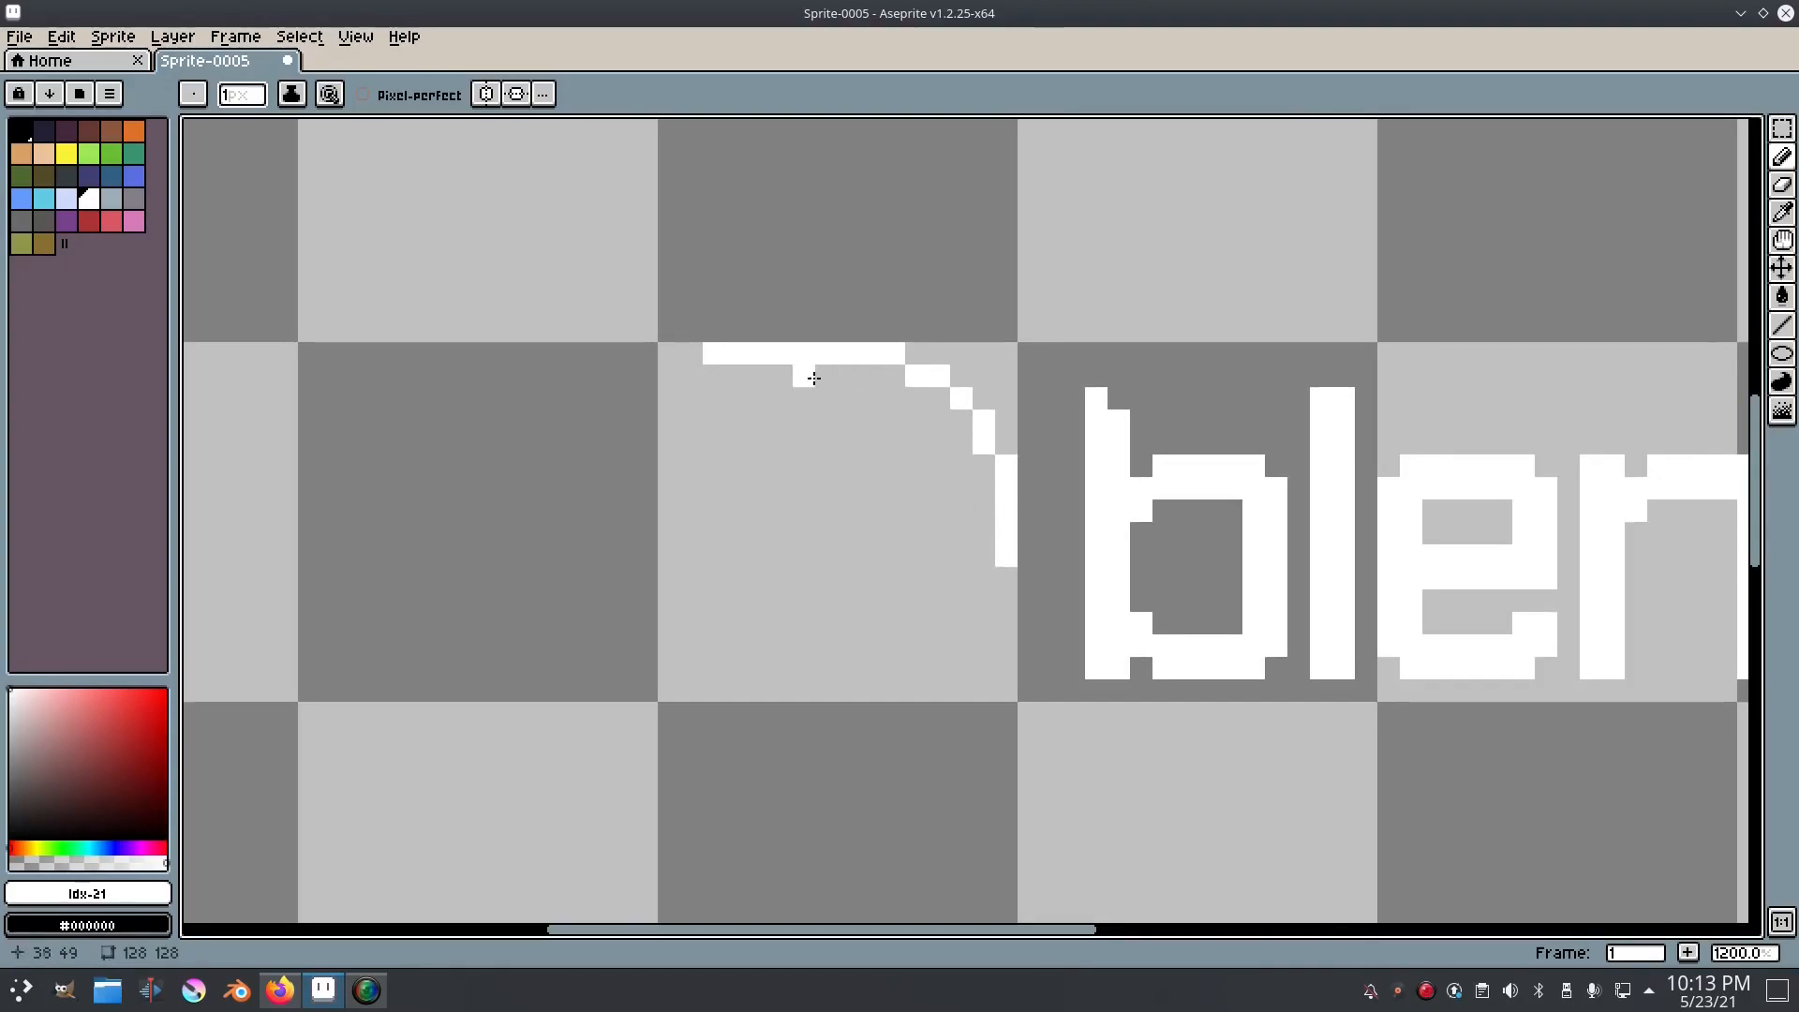
click(691, 354)
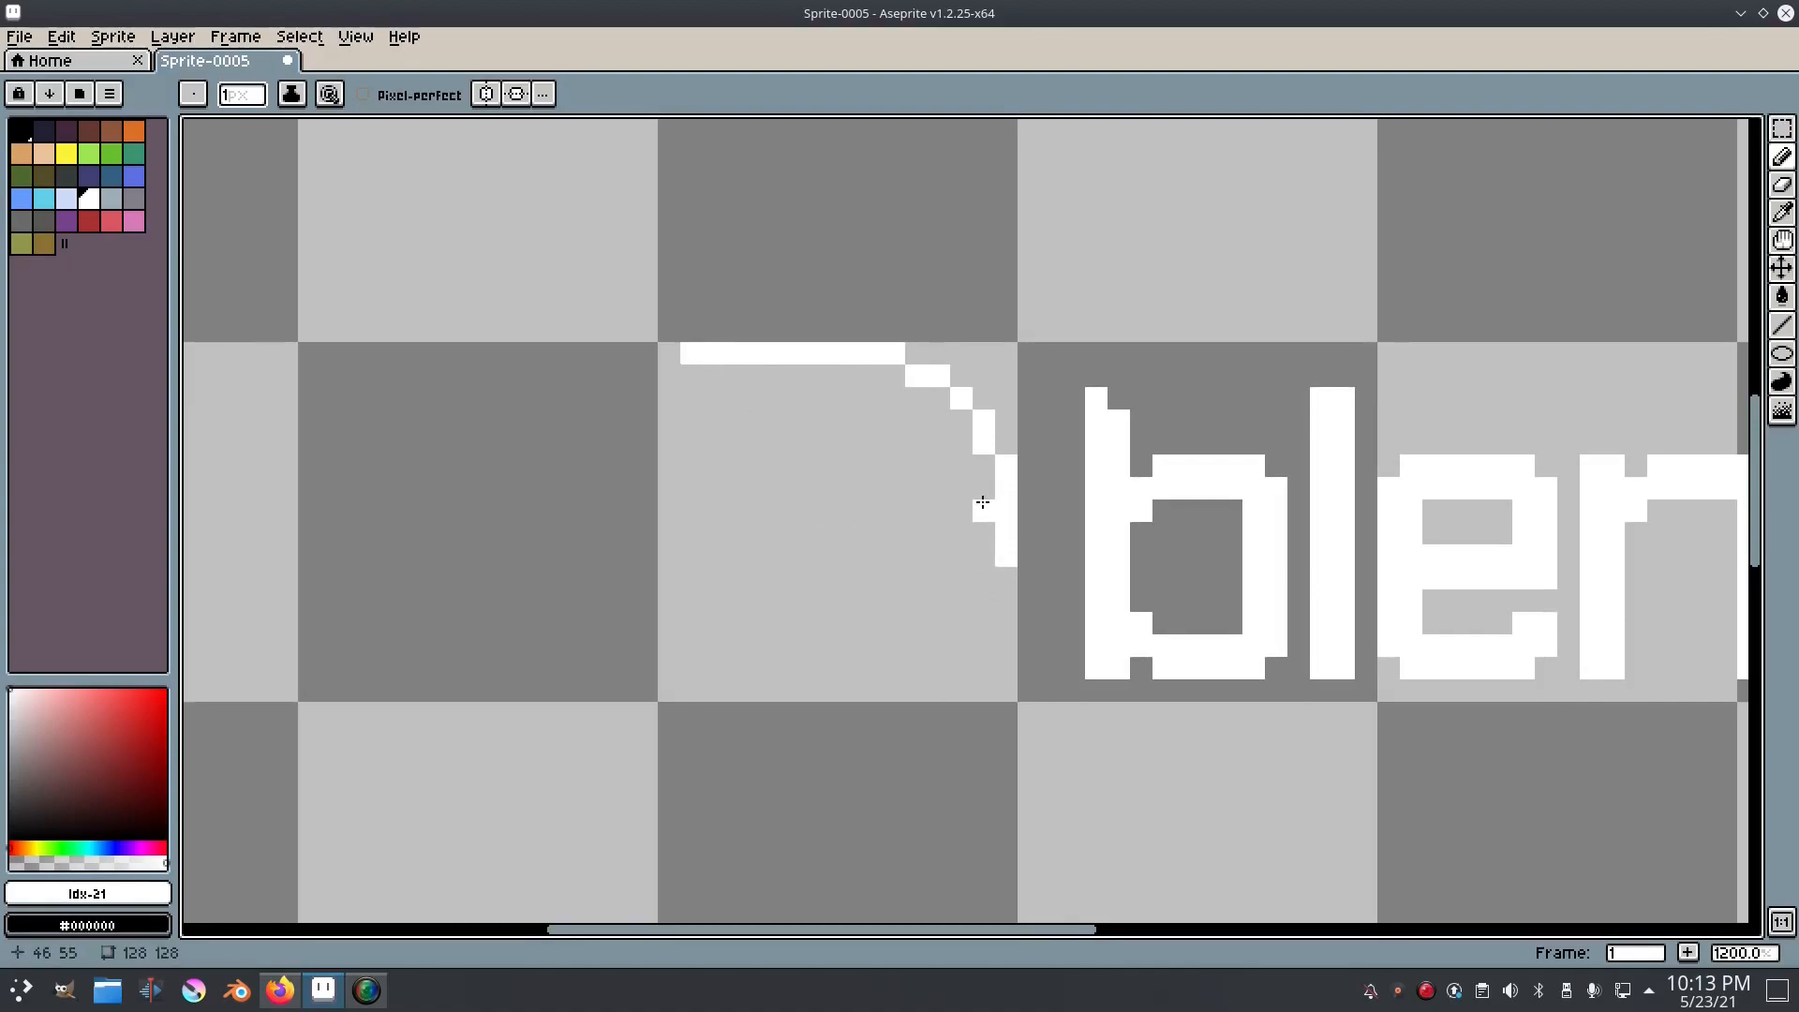
click(1003, 584)
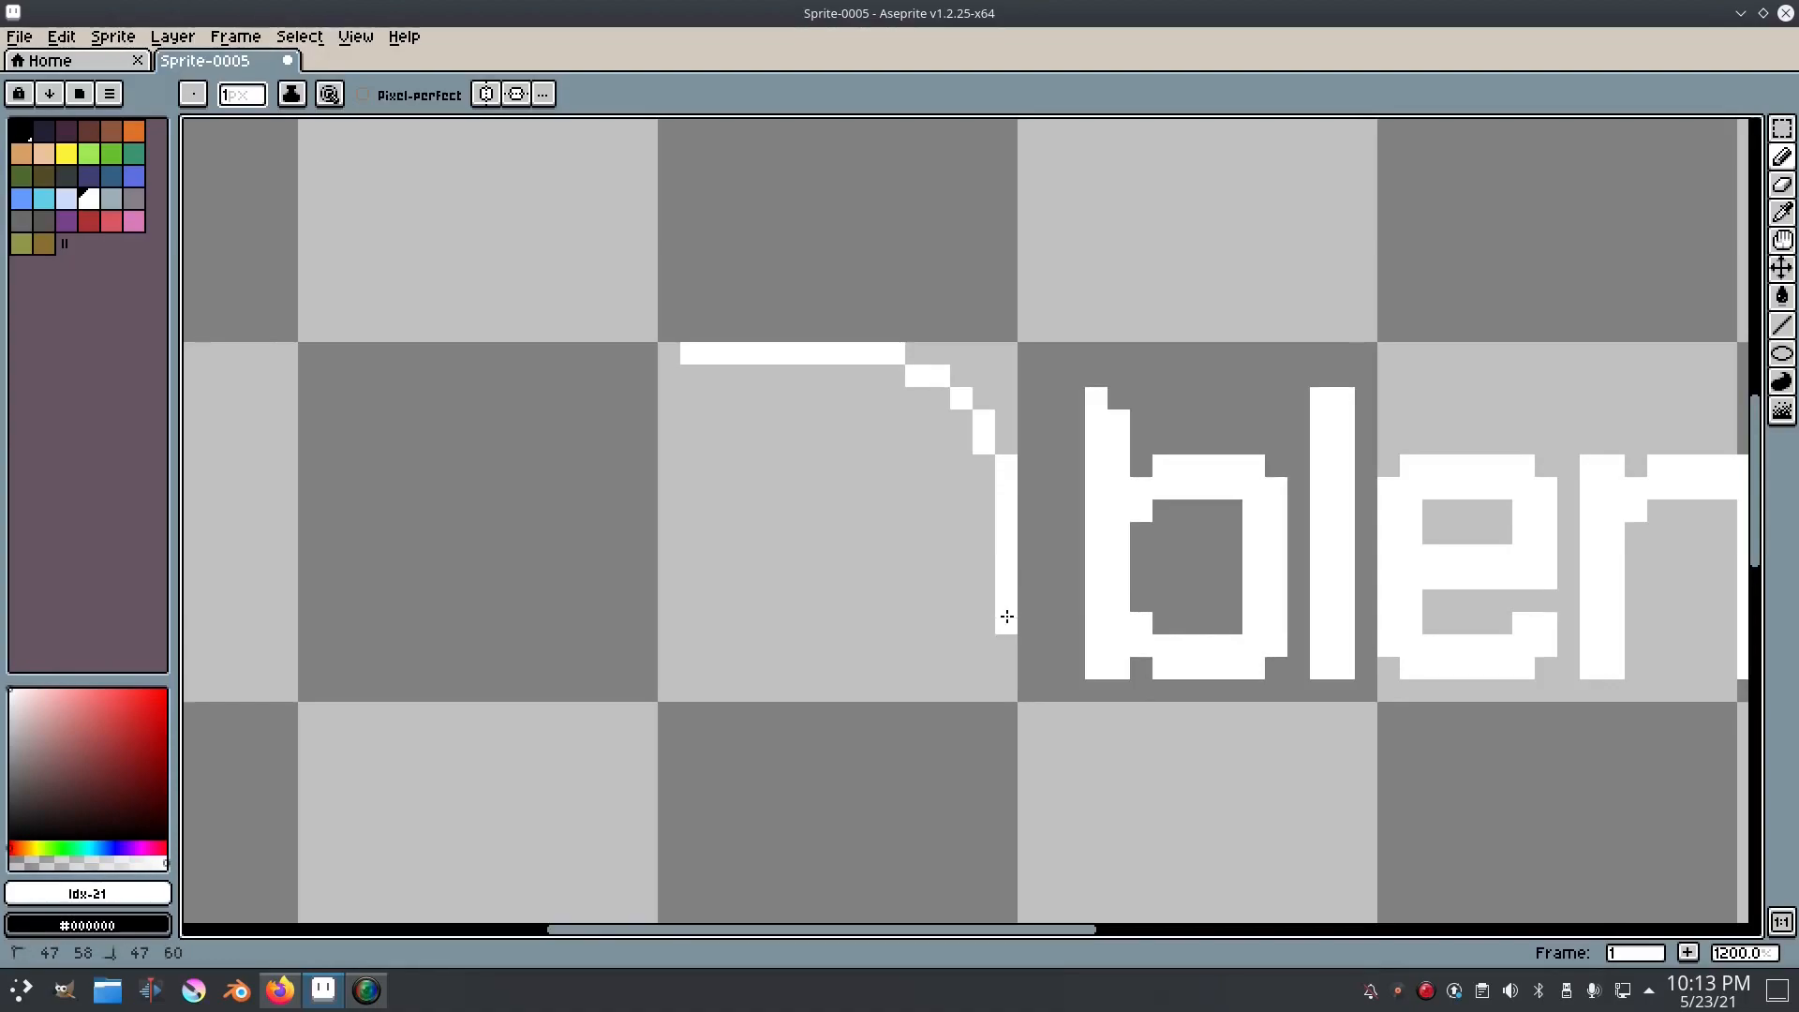
mouse_move(1002, 663)
mouse_down()
mouse_move(963, 746)
mouse_move(878, 780)
mouse_up()
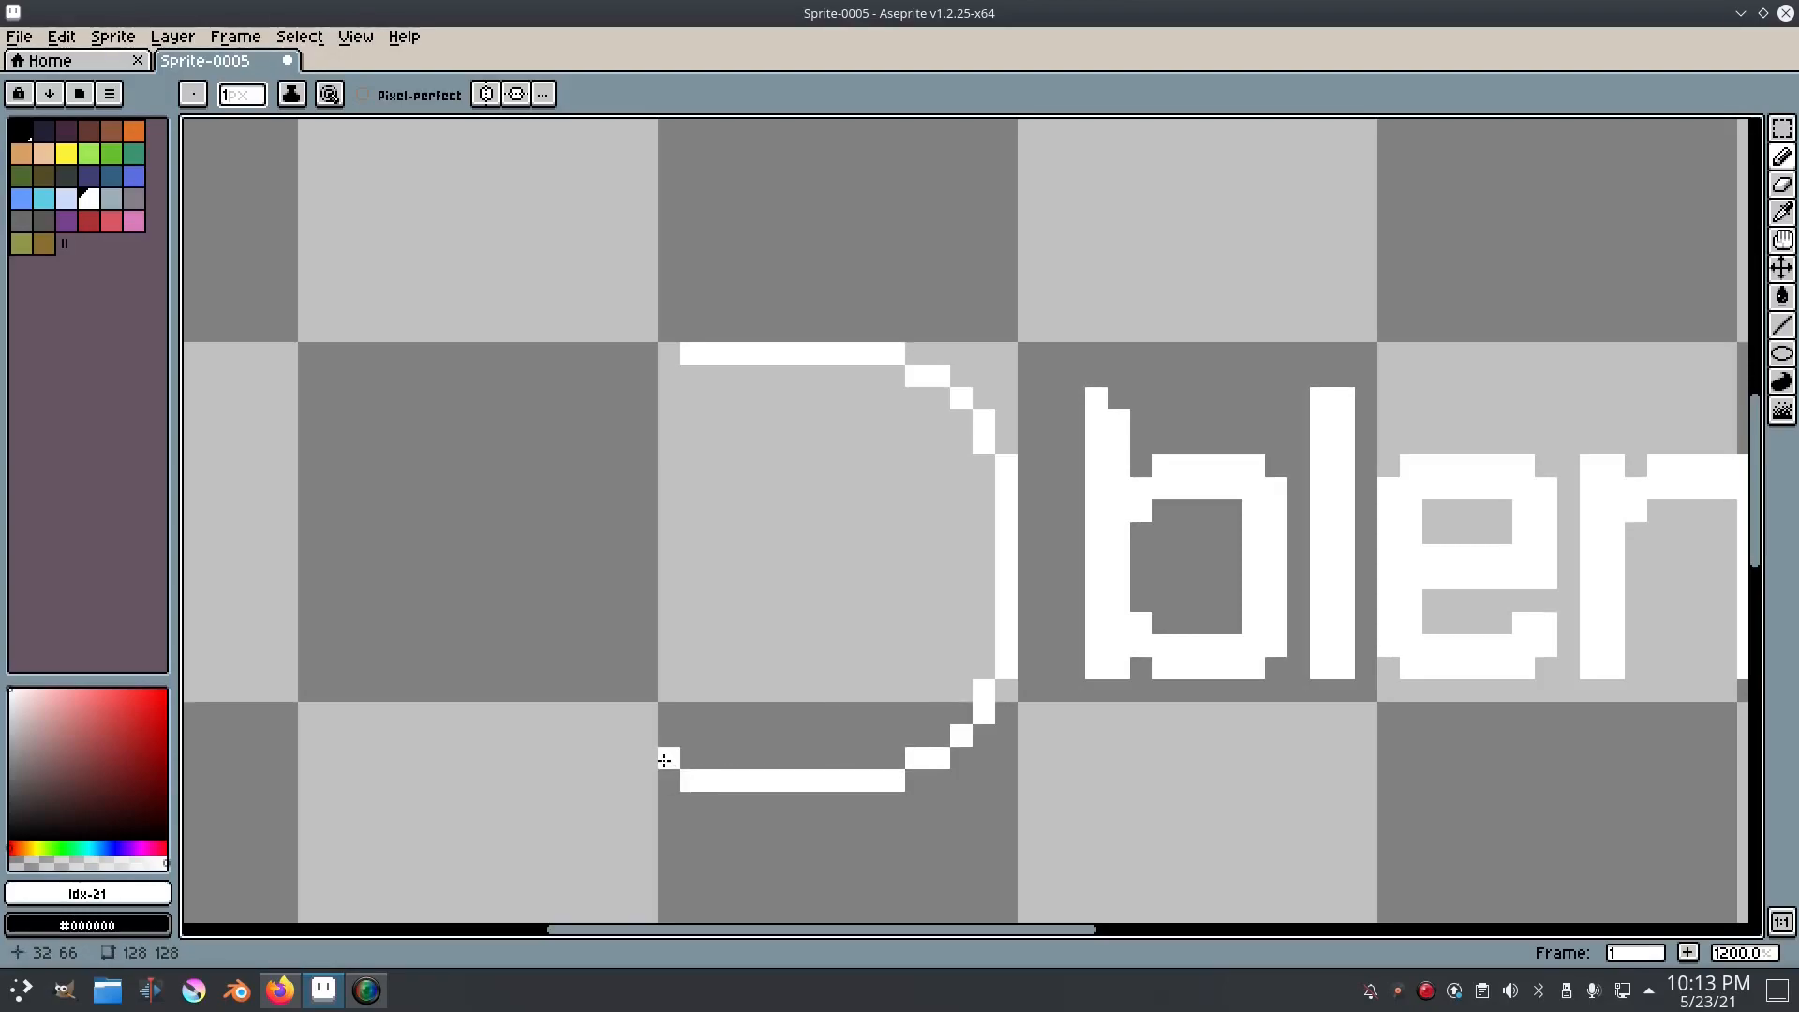
Step: Close the rounded outline along its left side at about 20 pixels wide, erasing the stray pixels beside it
drag(608, 708, 605, 701)
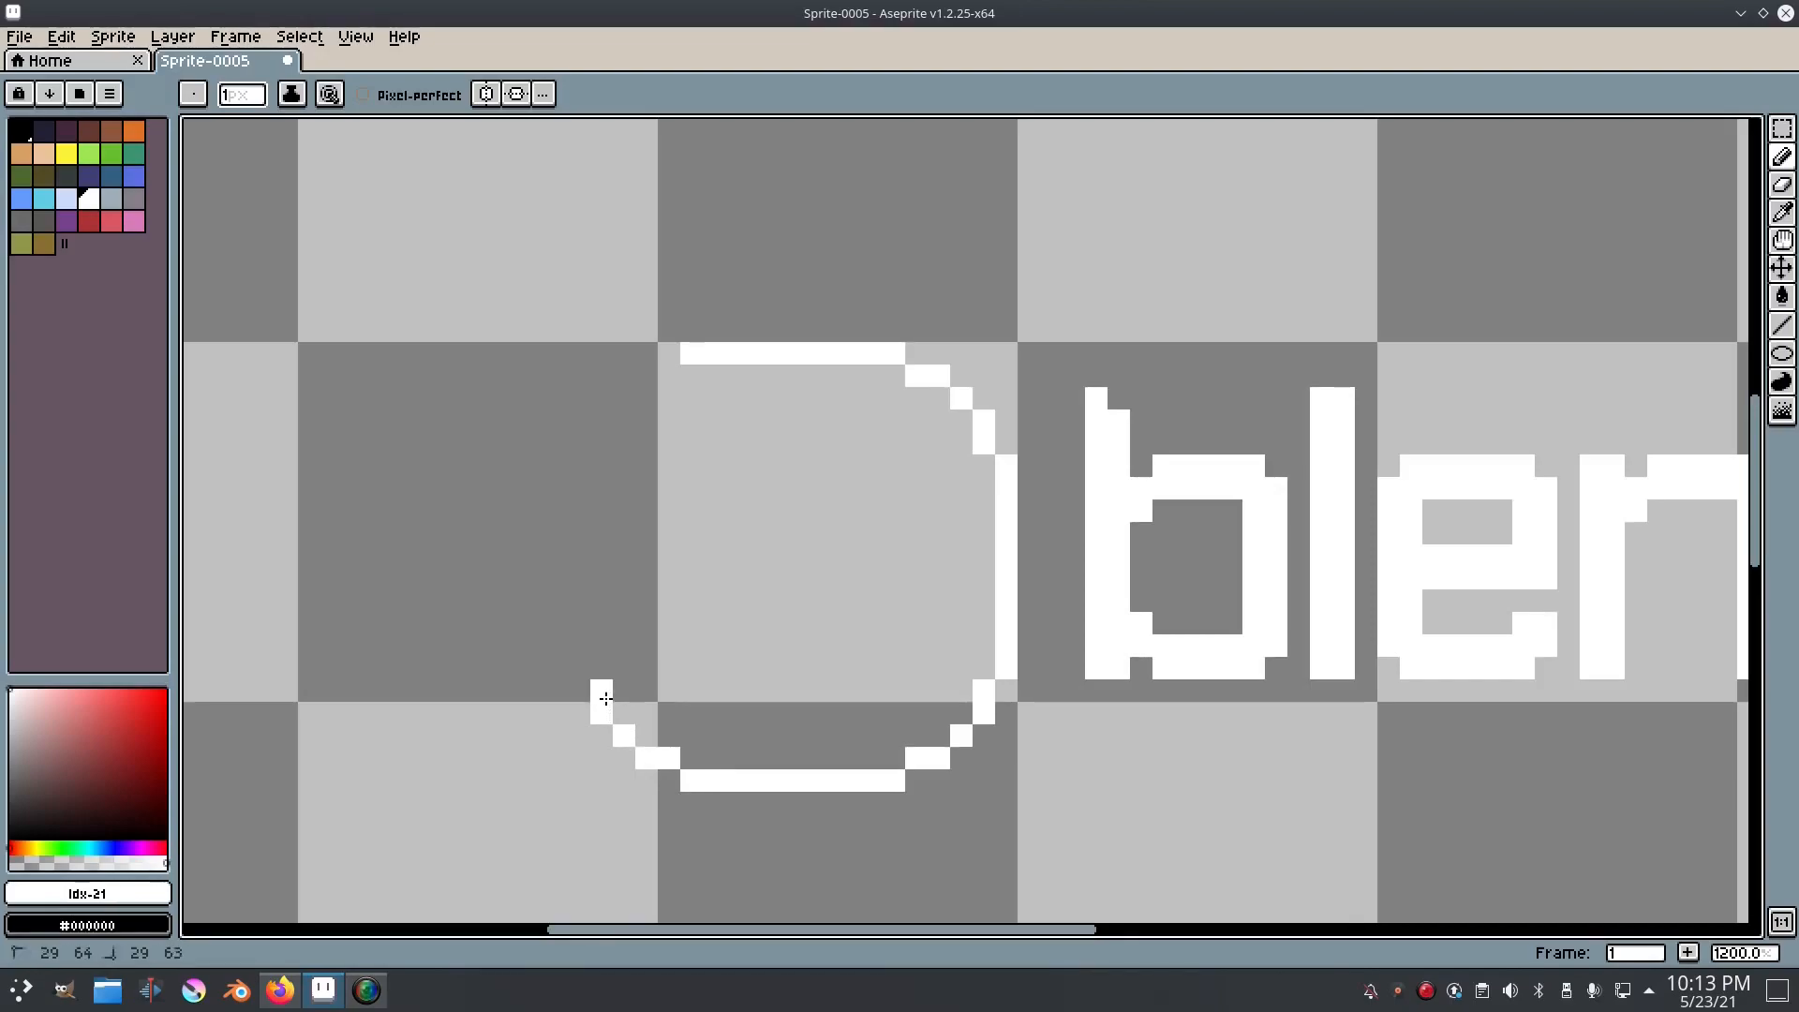
drag(581, 634, 588, 481)
click(980, 458)
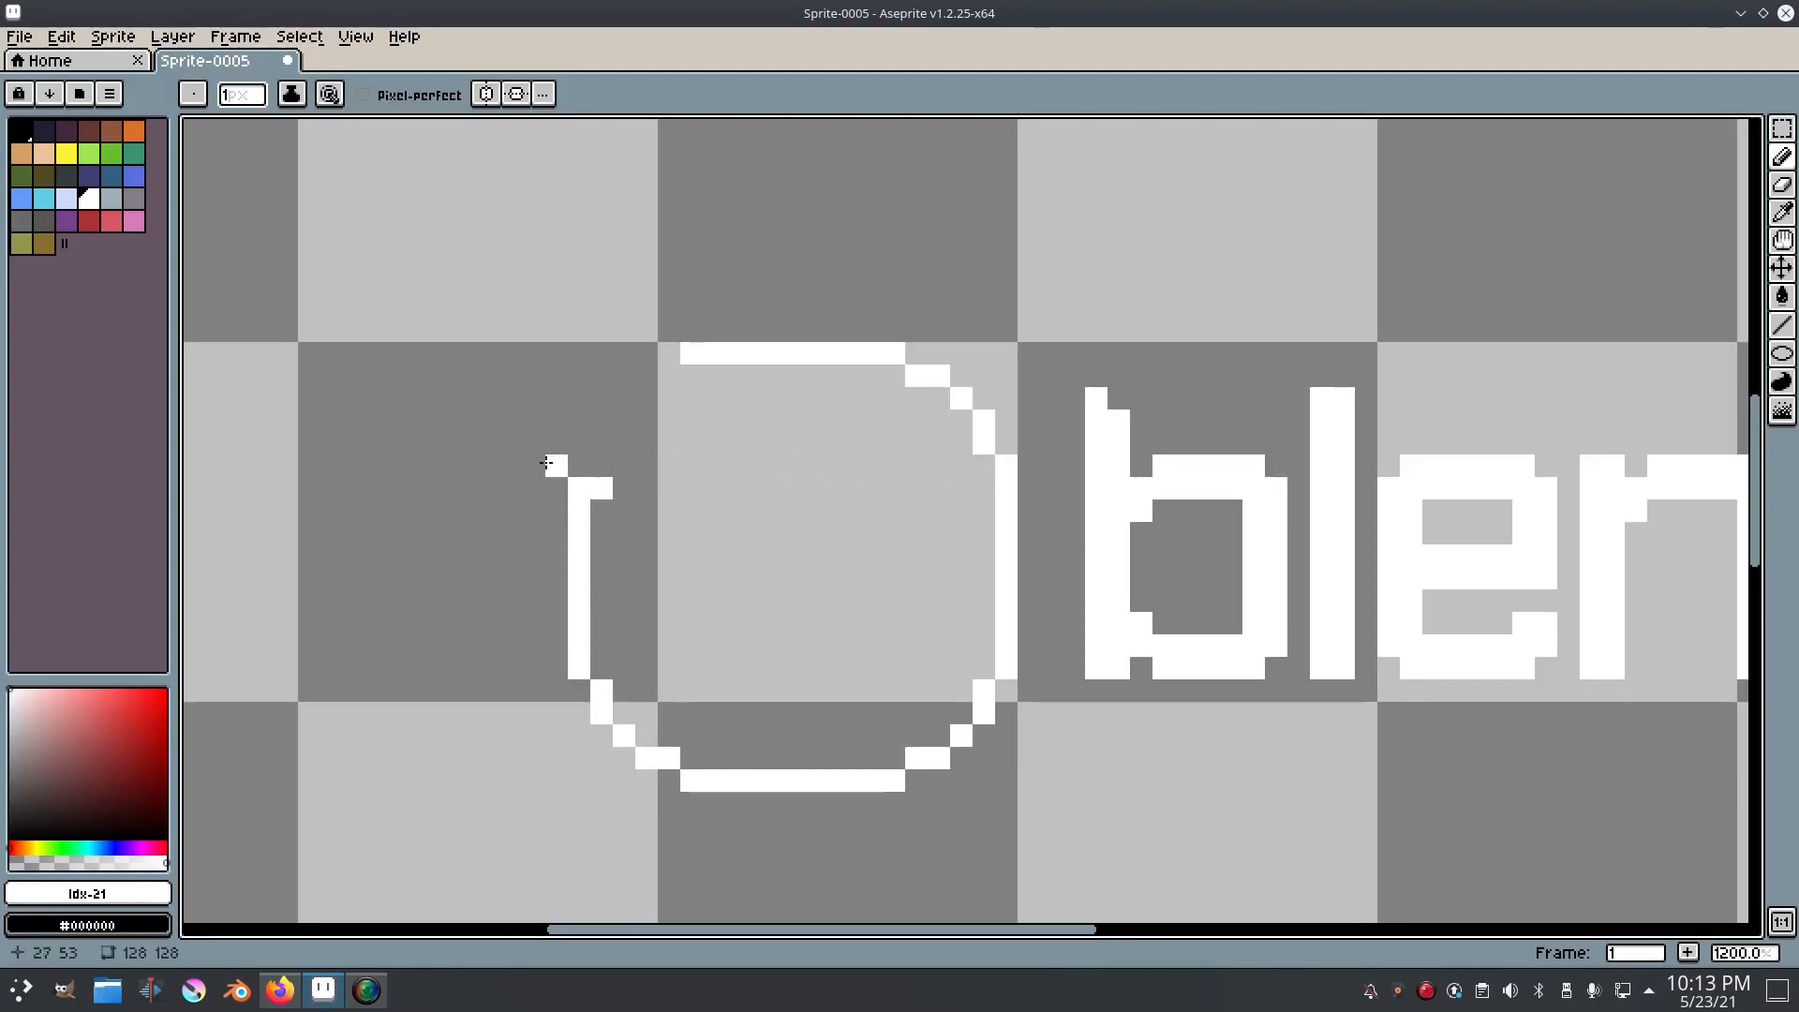
key(e)
click(603, 489)
key(b)
drag(603, 443, 648, 375)
scroll(623, 394, down, 6)
scroll(912, 522, up, 3)
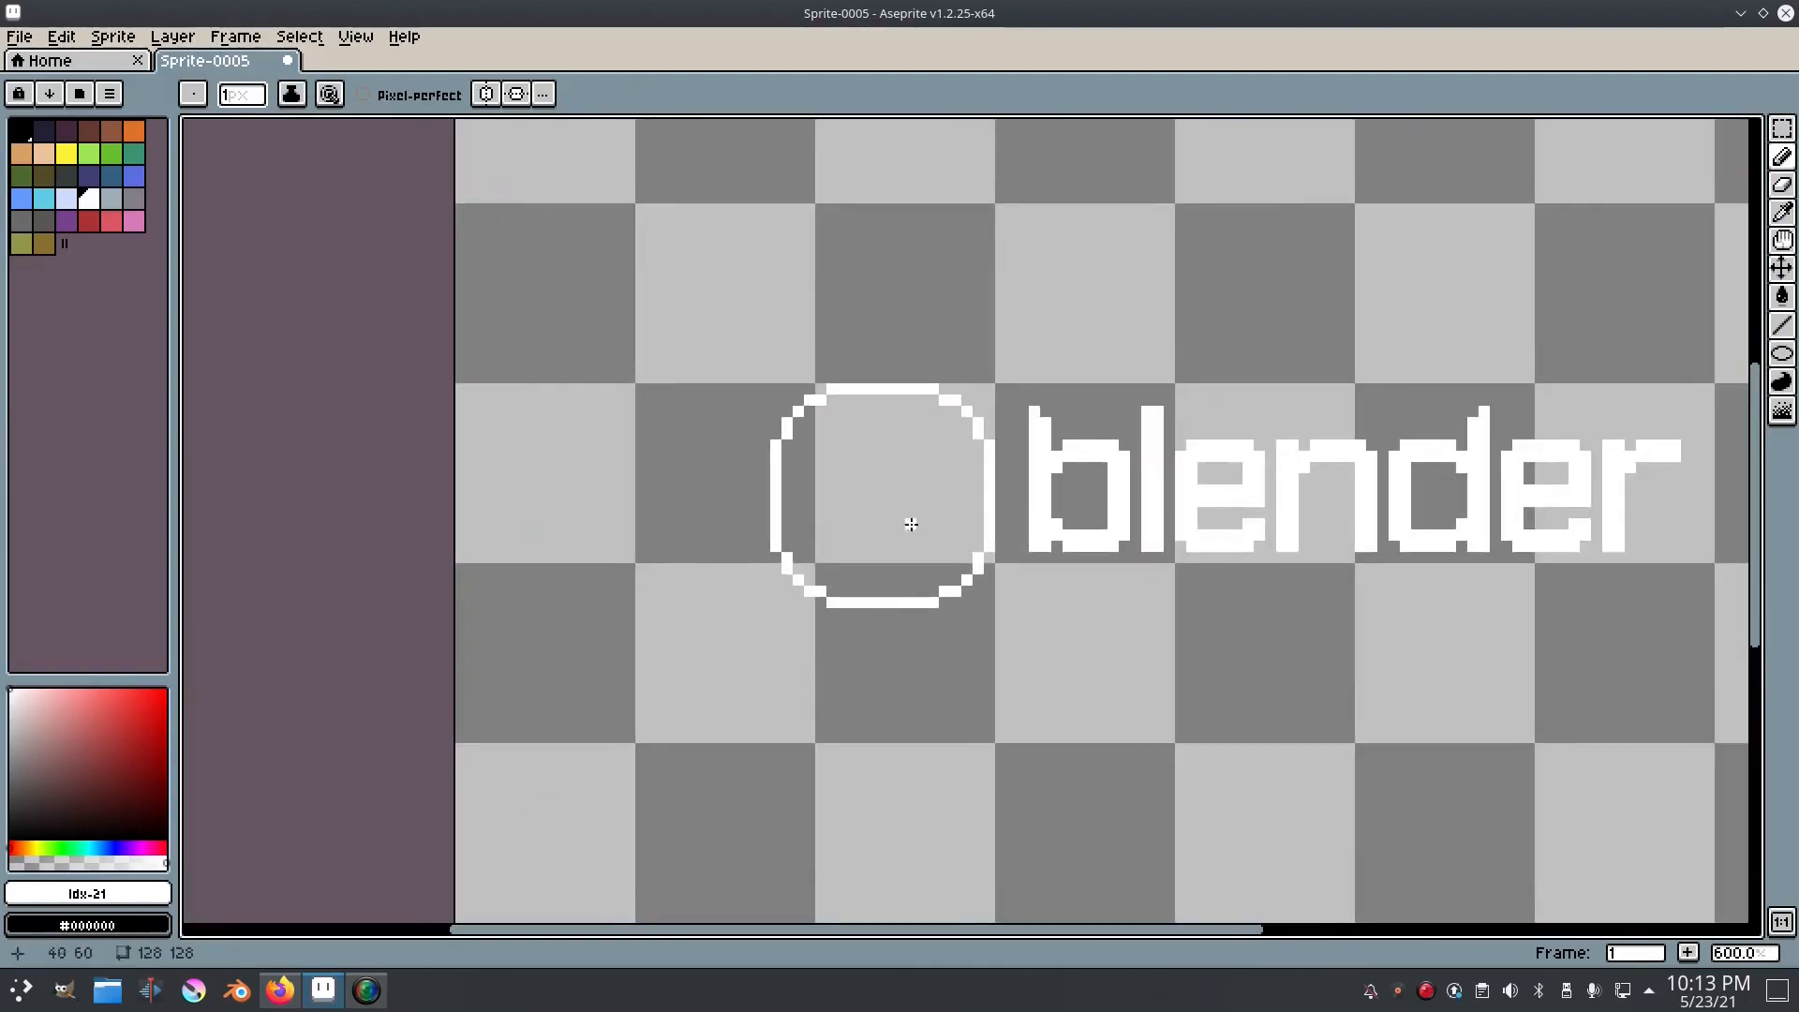
key(m)
drag(979, 626, 709, 288)
scroll(819, 406, up, 1)
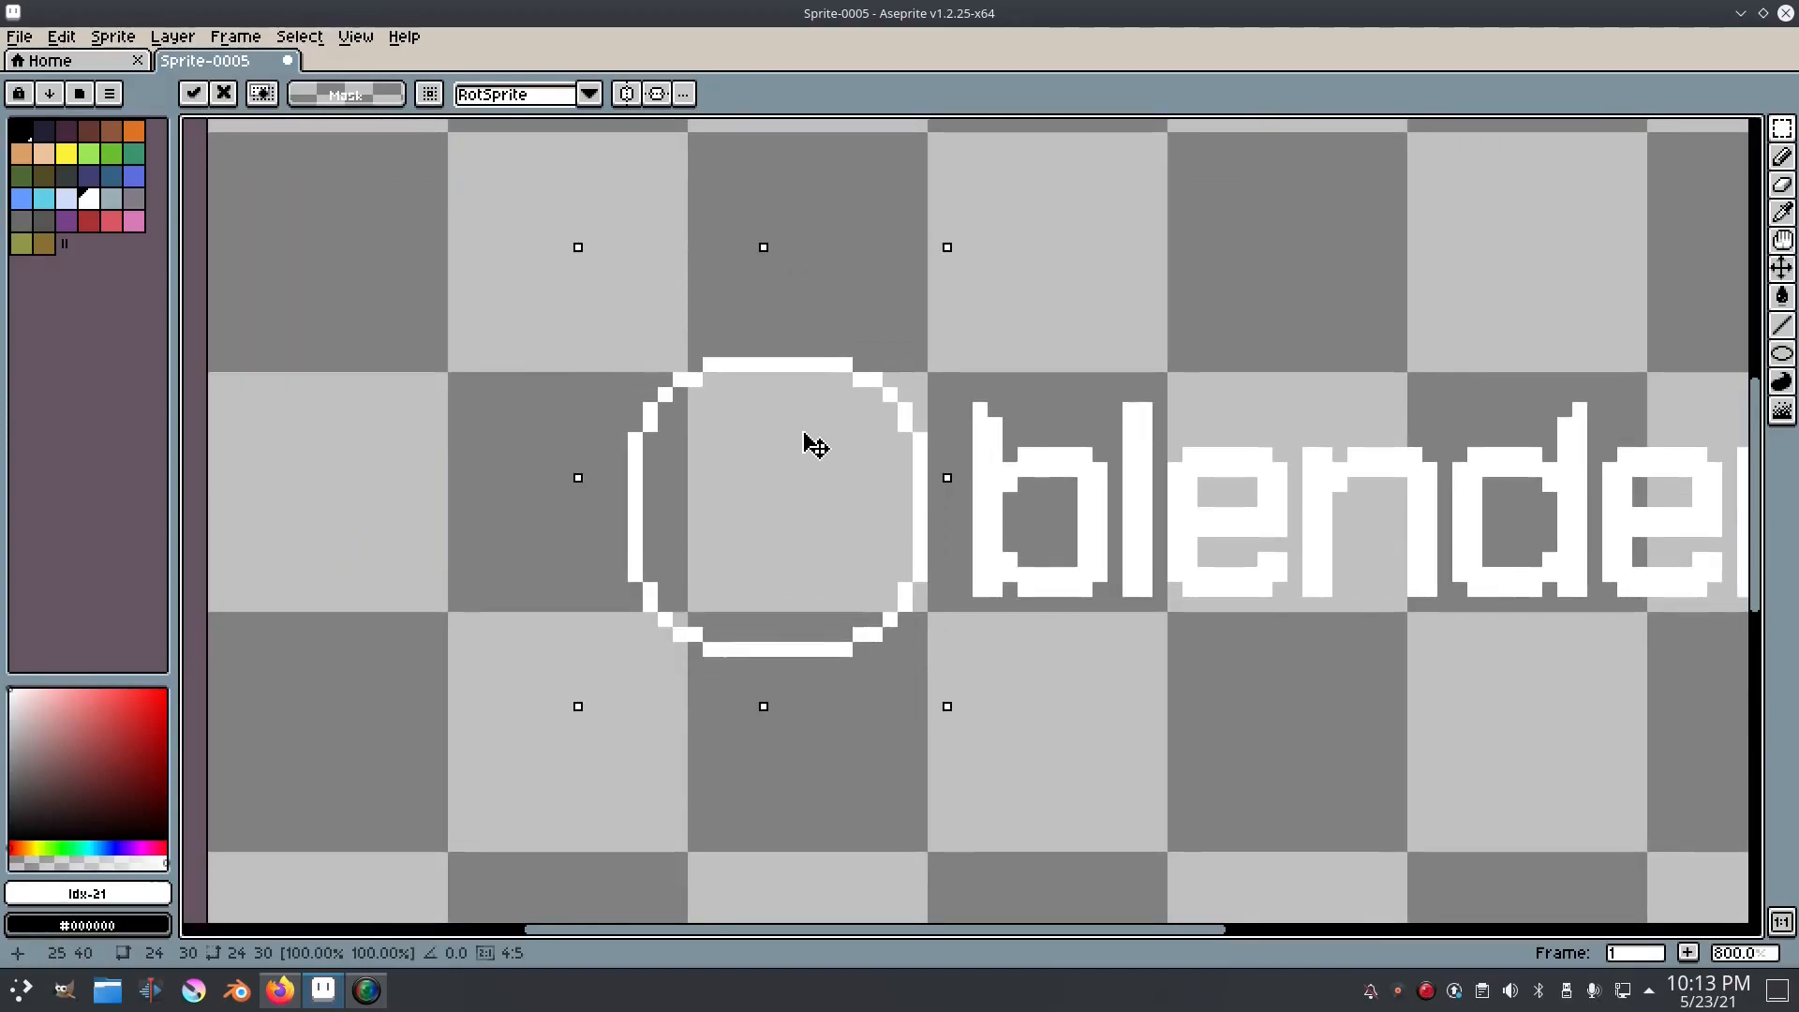
click(299, 35)
click(340, 86)
scroll(937, 487, up, 2)
Step: Sample the outline's white, select the whole ring and thicken it inward with overlapping copies scaled down to 22 by 23 pixels
key(i)
click(721, 314)
key(m)
drag(439, 228, 972, 778)
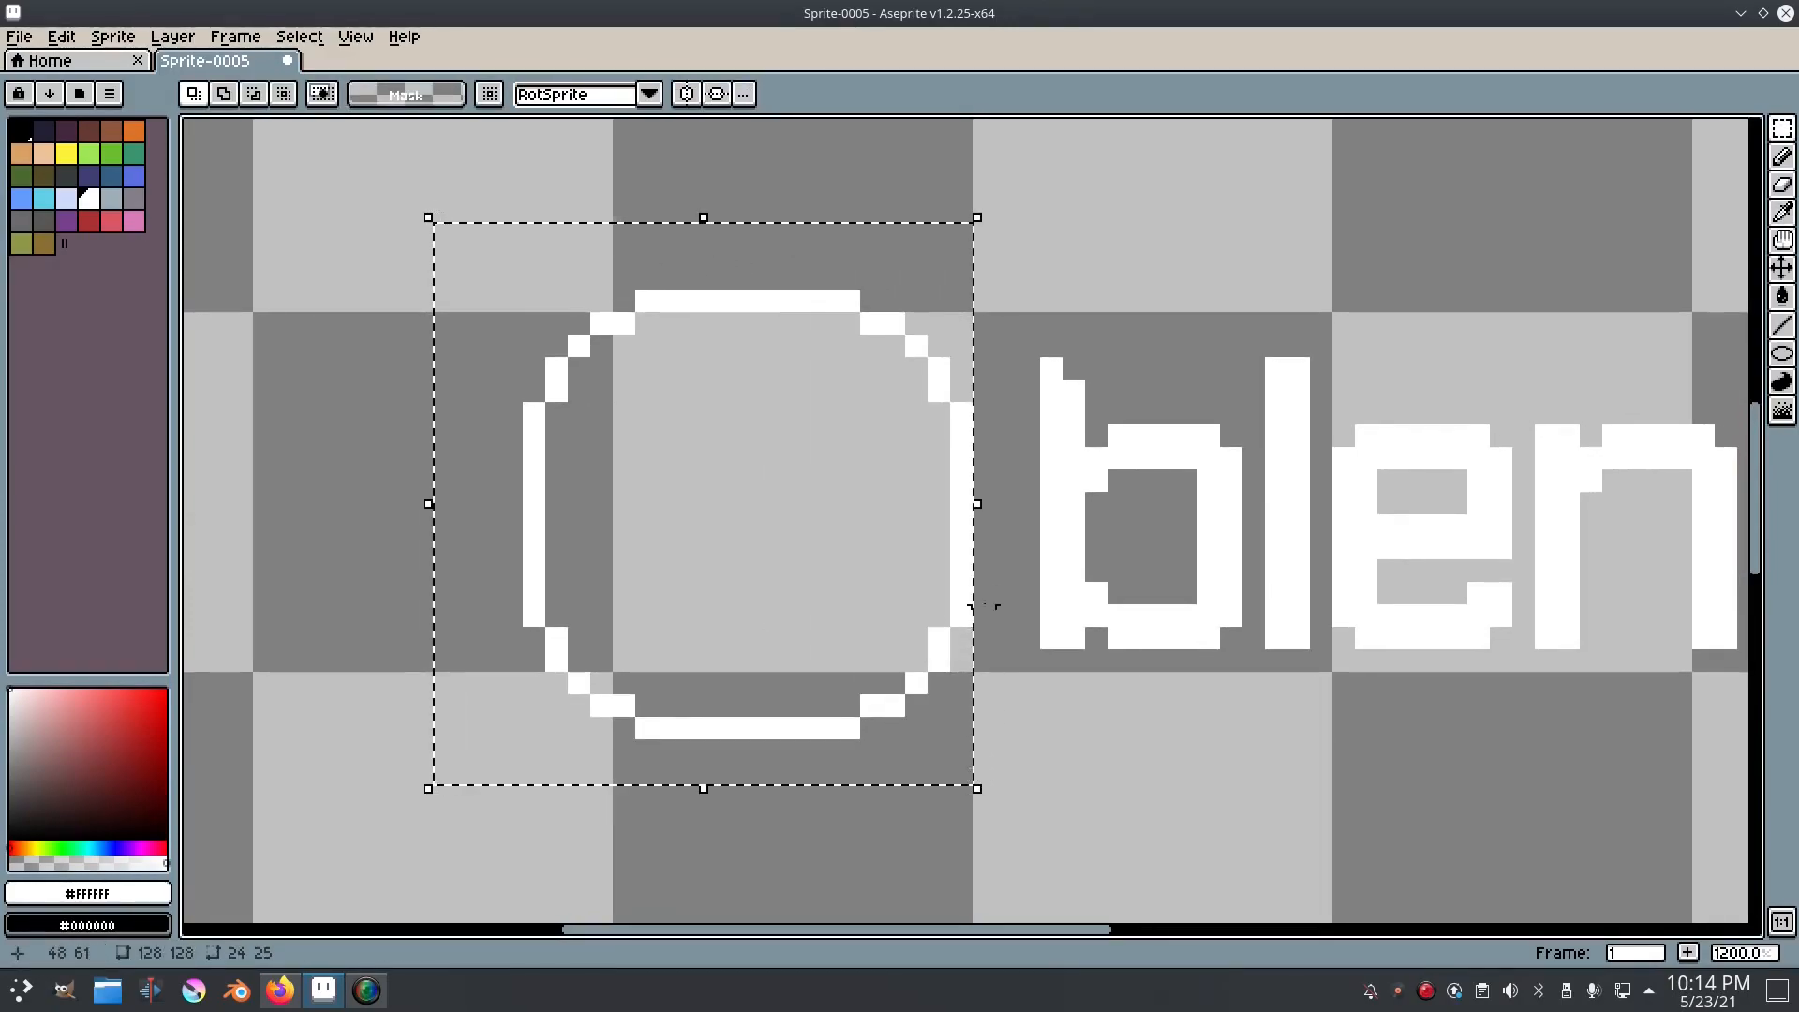
click(977, 217)
drag(978, 217, 976, 246)
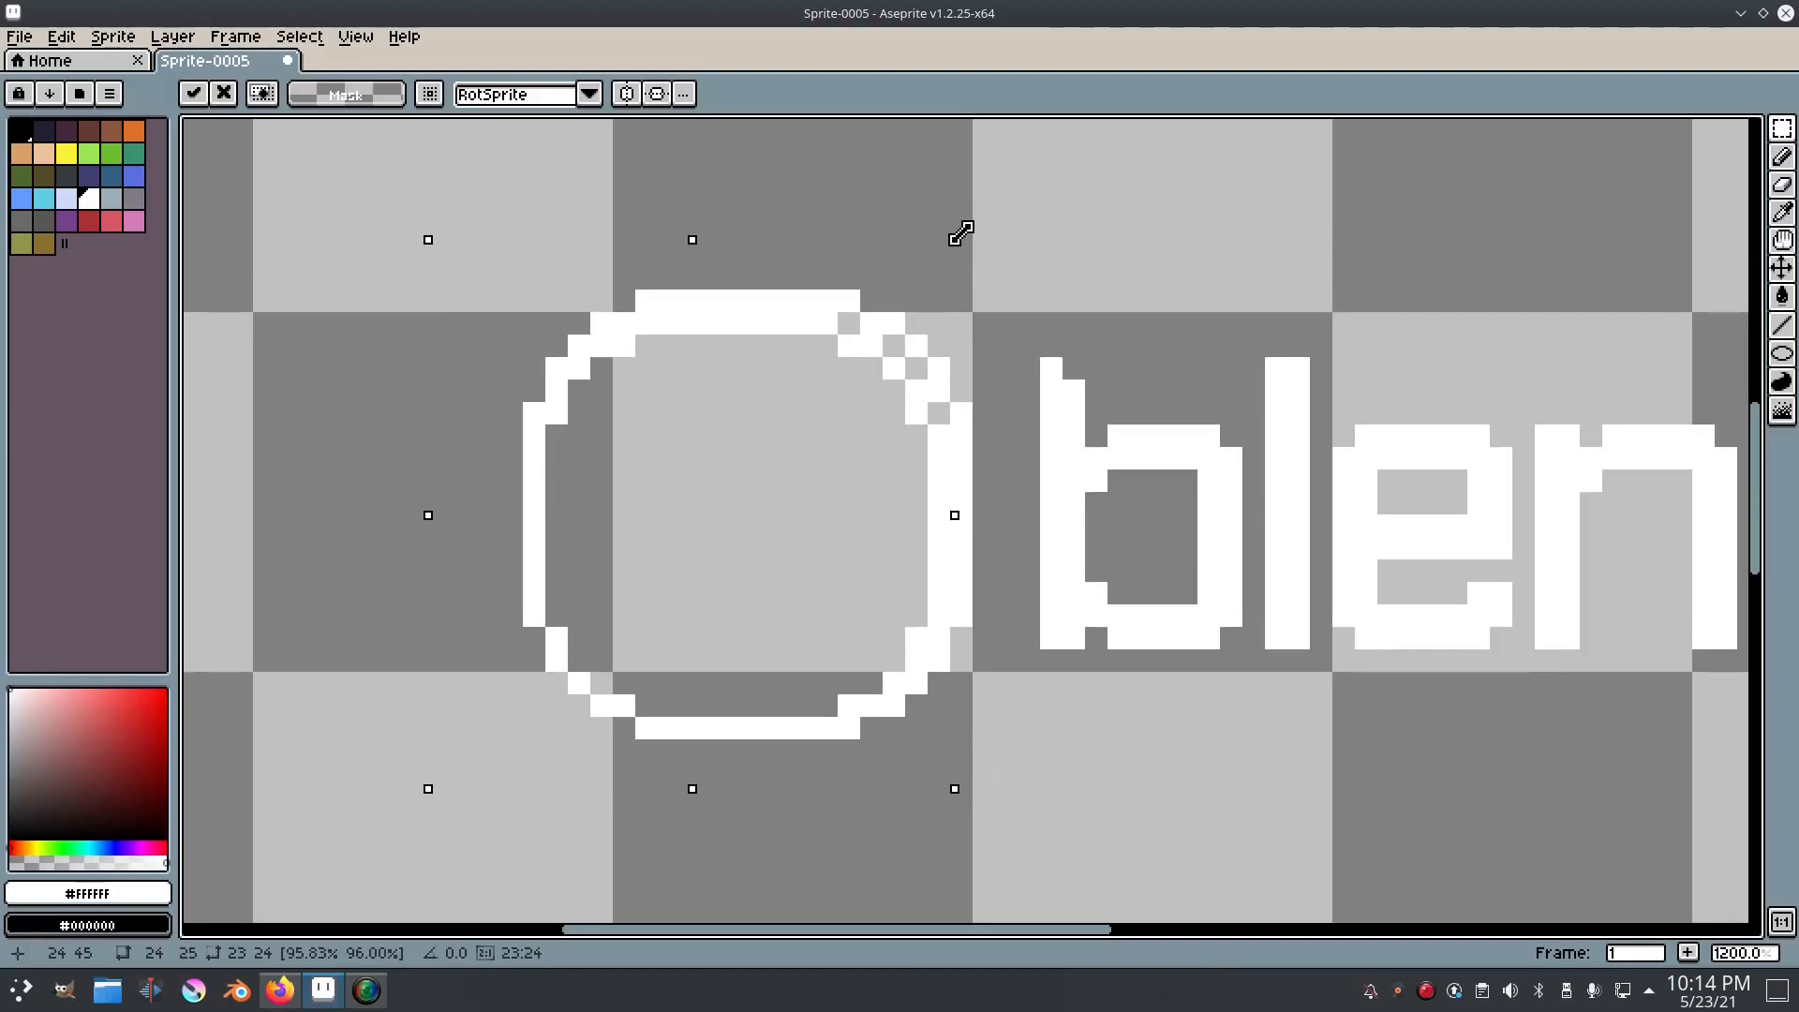
drag(849, 391, 854, 375)
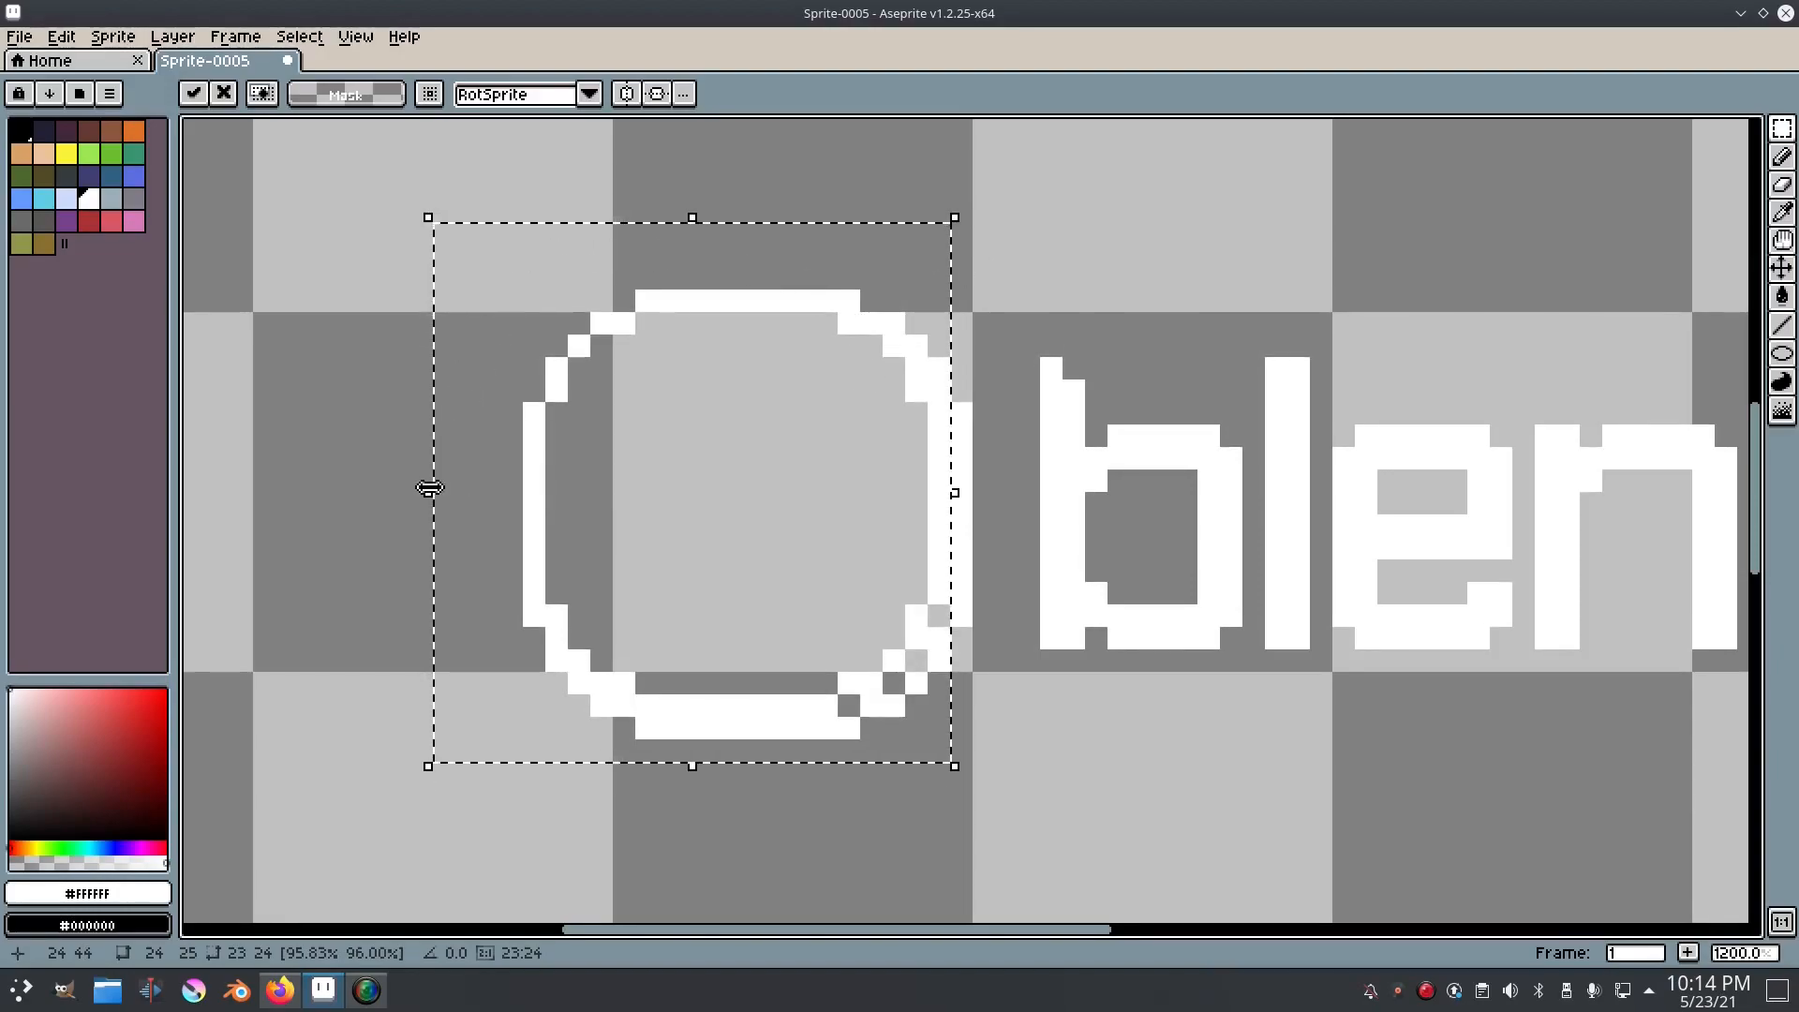
drag(430, 490, 453, 494)
key(ctrl+z)
key(ctrl+z)
key(ctrl+z)
key(ctrl+z)
key(ctrl+z)
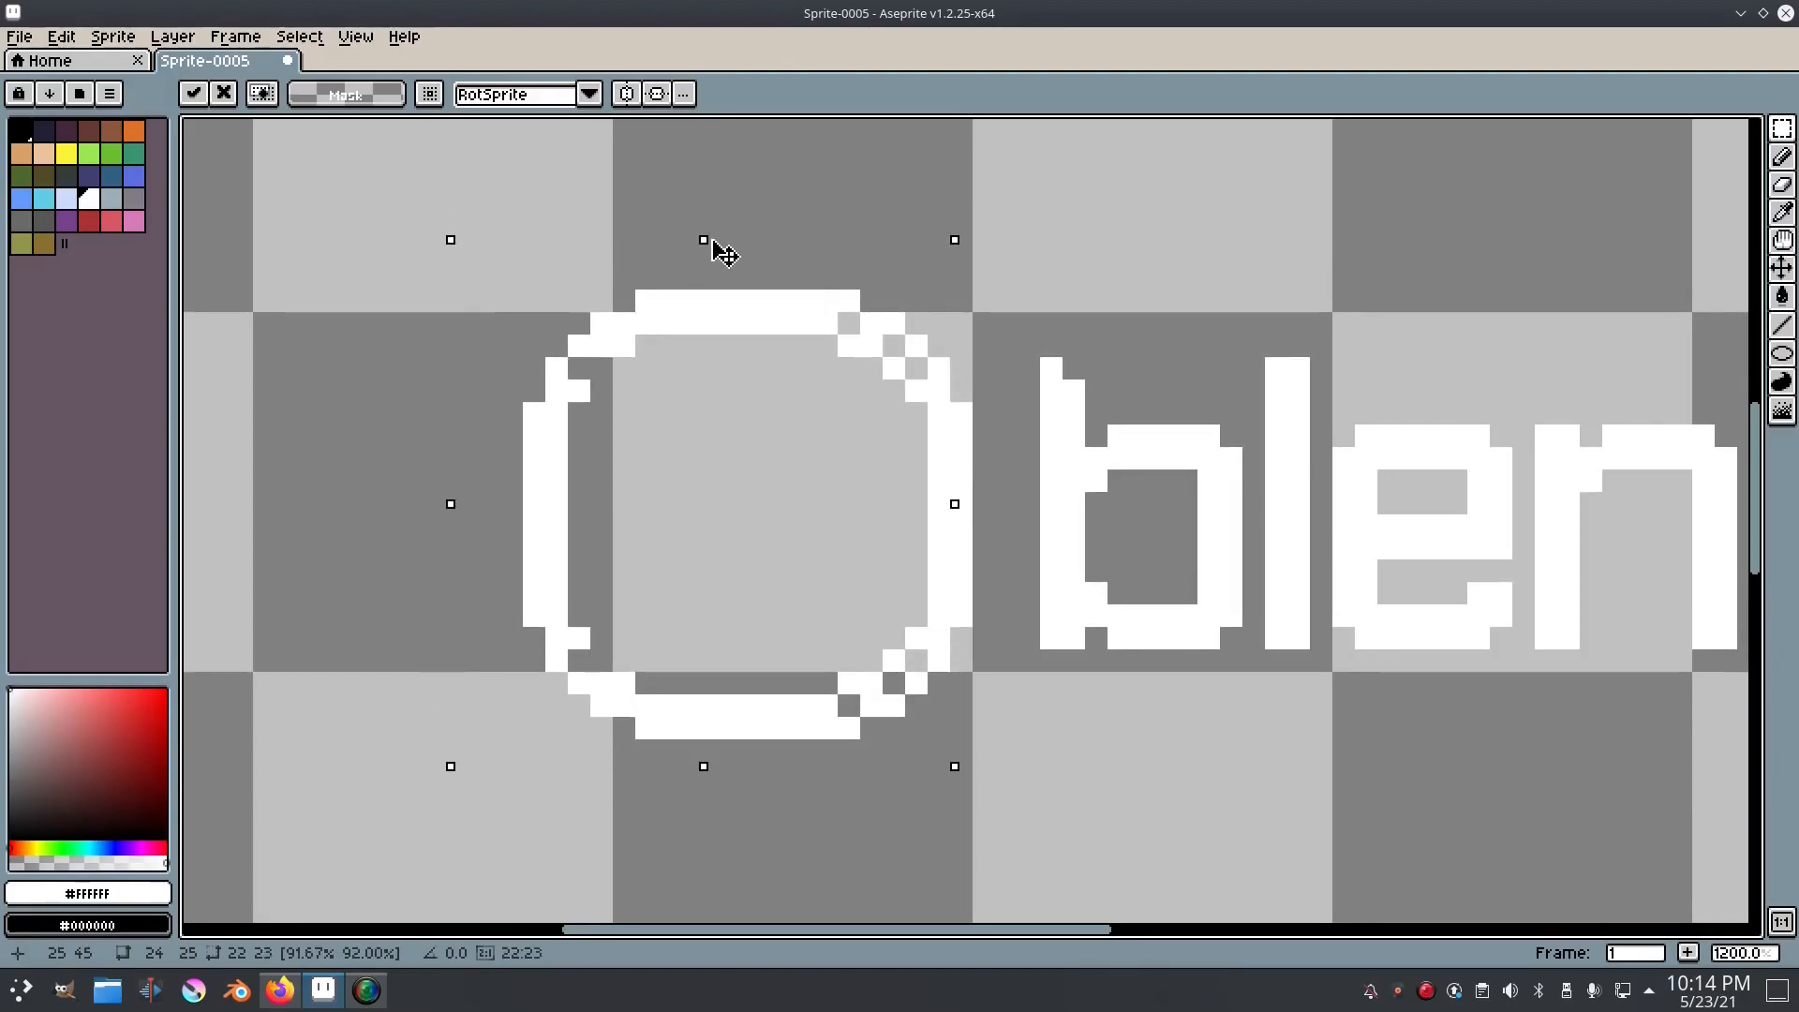
key(ctrl+z)
Step: Pencil white pixels along the ring's inner edge to make its band three pixels thick
mouse_move(668, 366)
mouse_down()
mouse_move(620, 323)
mouse_move(812, 328)
mouse_move(874, 358)
mouse_move(907, 438)
mouse_move(908, 606)
mouse_move(882, 663)
mouse_move(816, 699)
mouse_move(635, 702)
mouse_move(565, 678)
mouse_move(533, 614)
mouse_move(525, 466)
mouse_move(552, 367)
mouse_move(637, 340)
mouse_move(618, 342)
mouse_move(815, 336)
mouse_move(863, 369)
mouse_up()
key(i)
key(b)
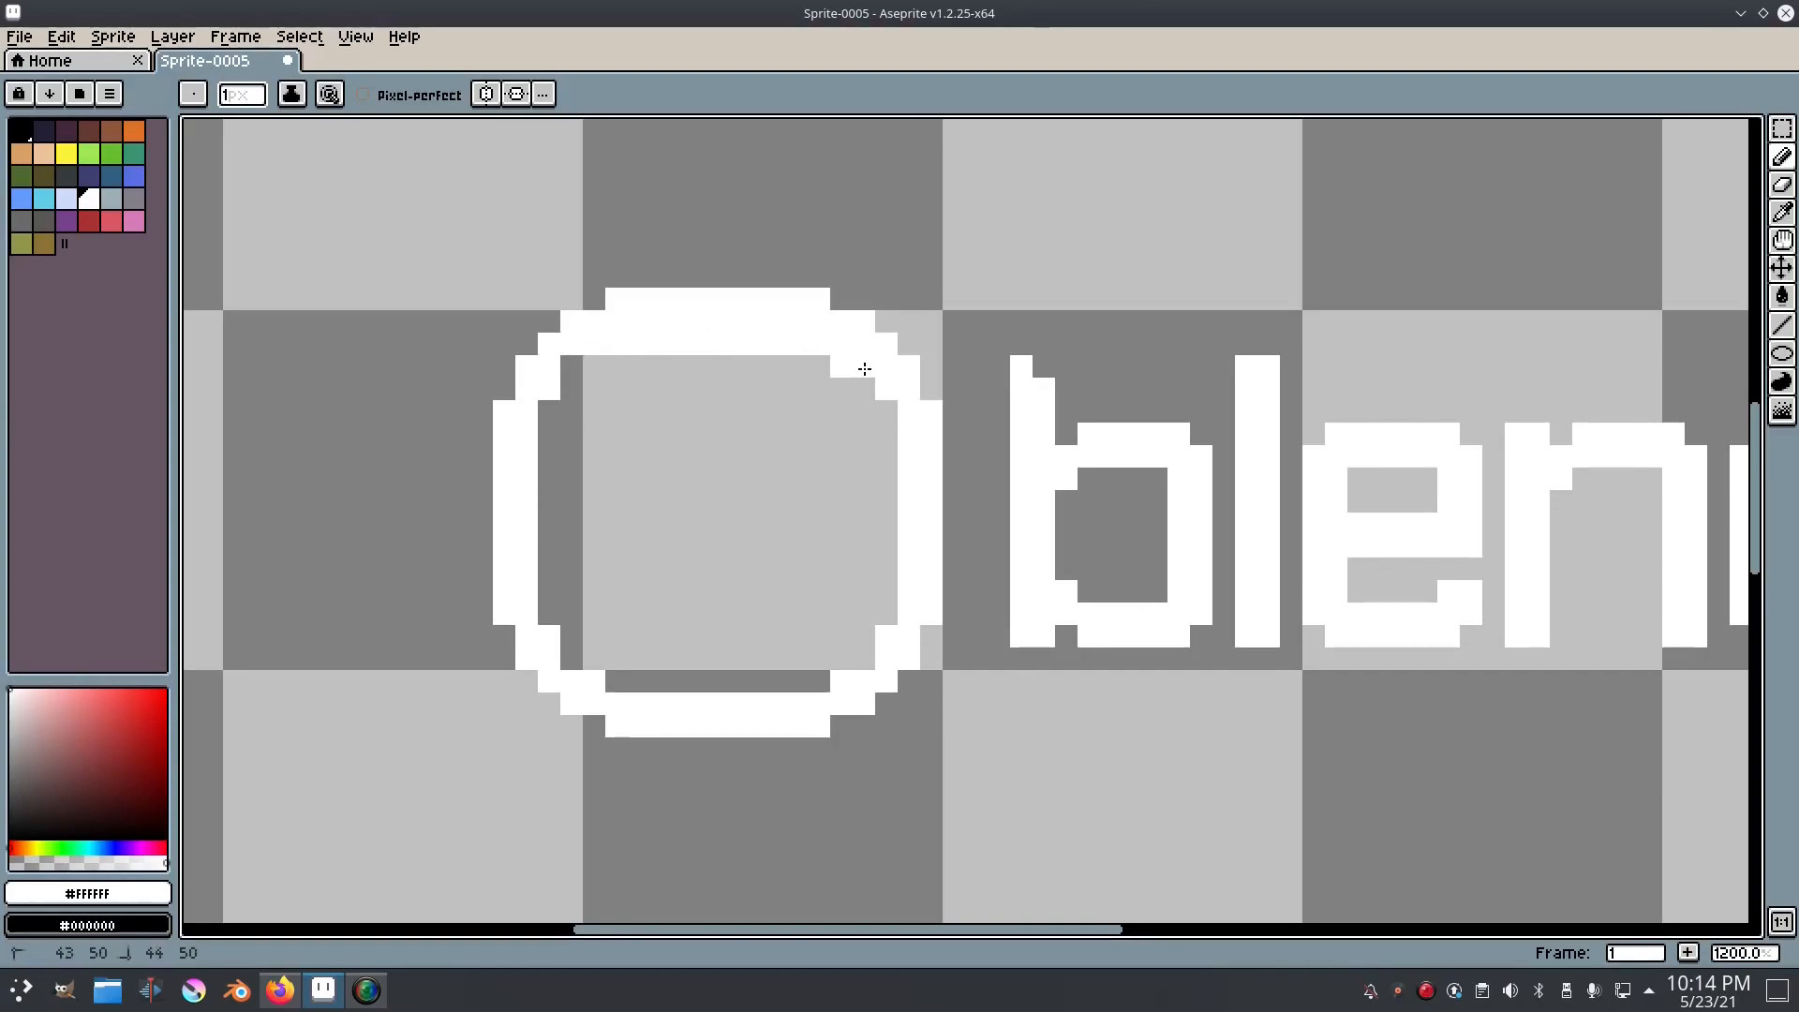
mouse_move(891, 429)
mouse_down()
mouse_move(883, 608)
mouse_move(859, 668)
mouse_move(807, 686)
mouse_move(626, 680)
mouse_move(571, 662)
mouse_move(588, 660)
mouse_move(550, 611)
mouse_move(554, 414)
mouse_up()
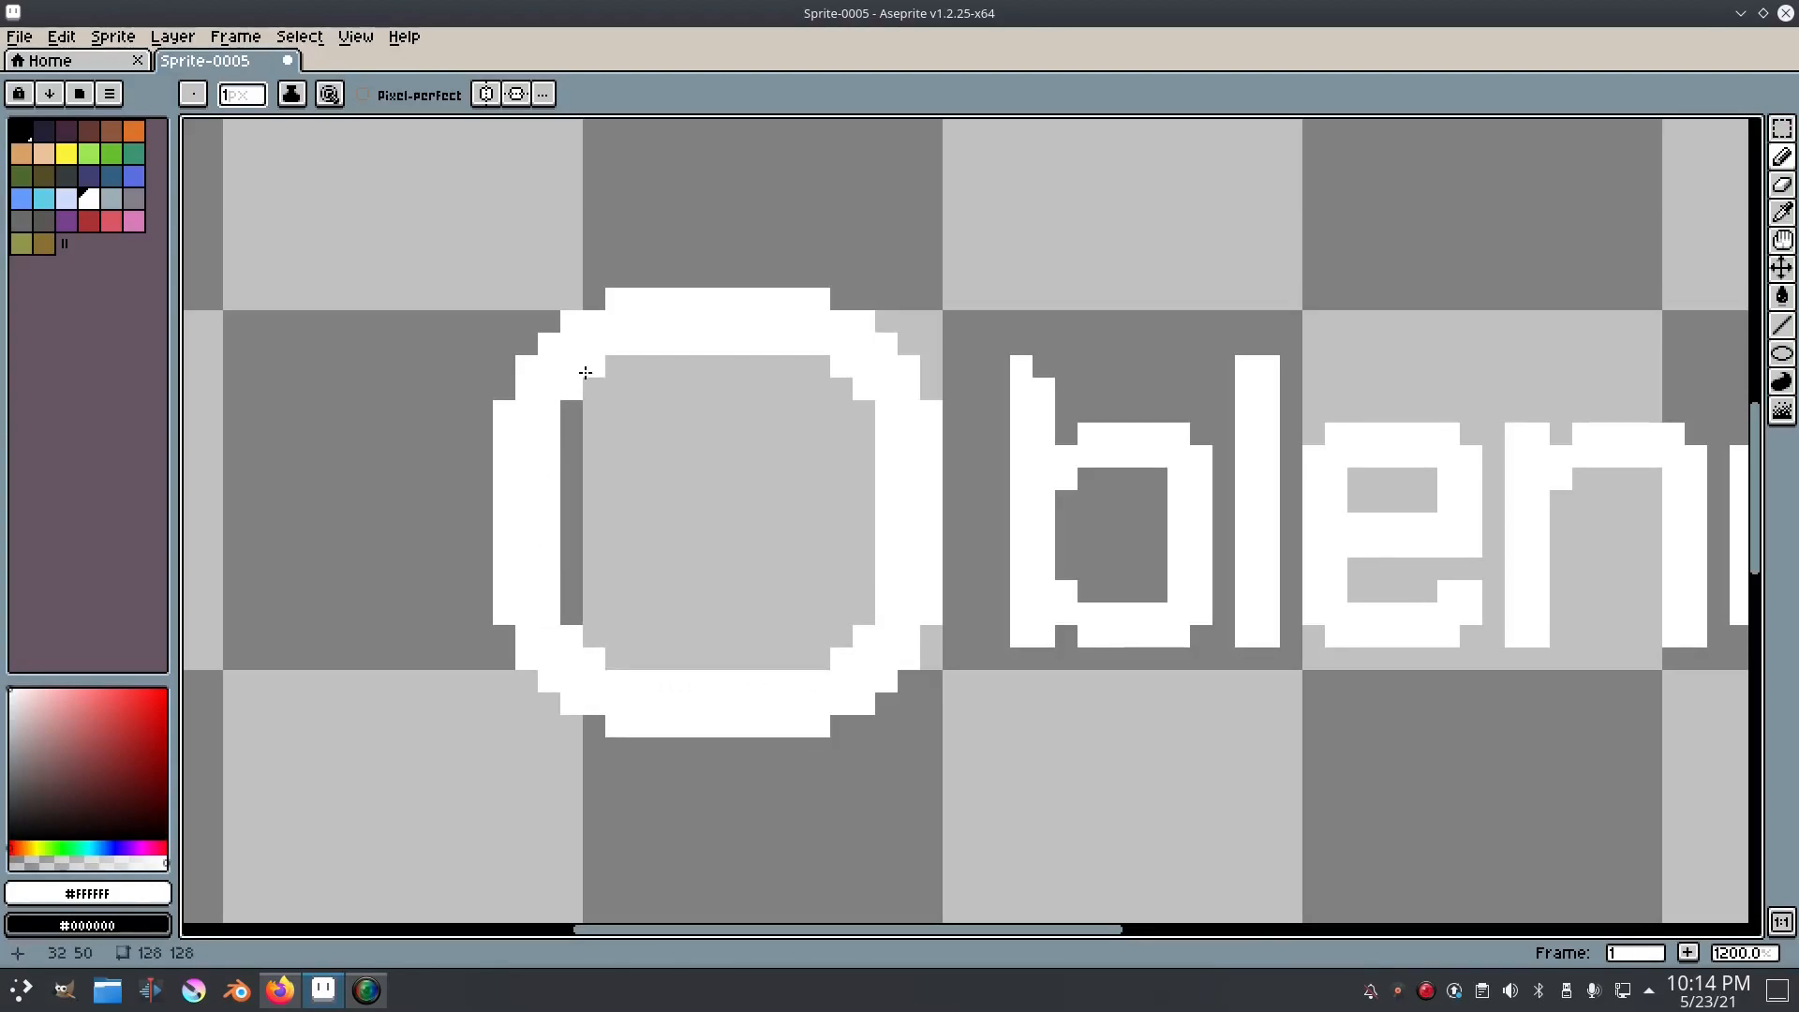
Step: Add another layer of white pixels inside the ring to make its band four pixels thick
mouse_move(620, 366)
mouse_down()
mouse_move(807, 366)
mouse_move(864, 404)
mouse_move(873, 618)
mouse_move(822, 660)
mouse_move(616, 663)
mouse_move(572, 623)
mouse_move(573, 412)
mouse_up()
scroll(742, 426, down, 6)
scroll(718, 428, up, 6)
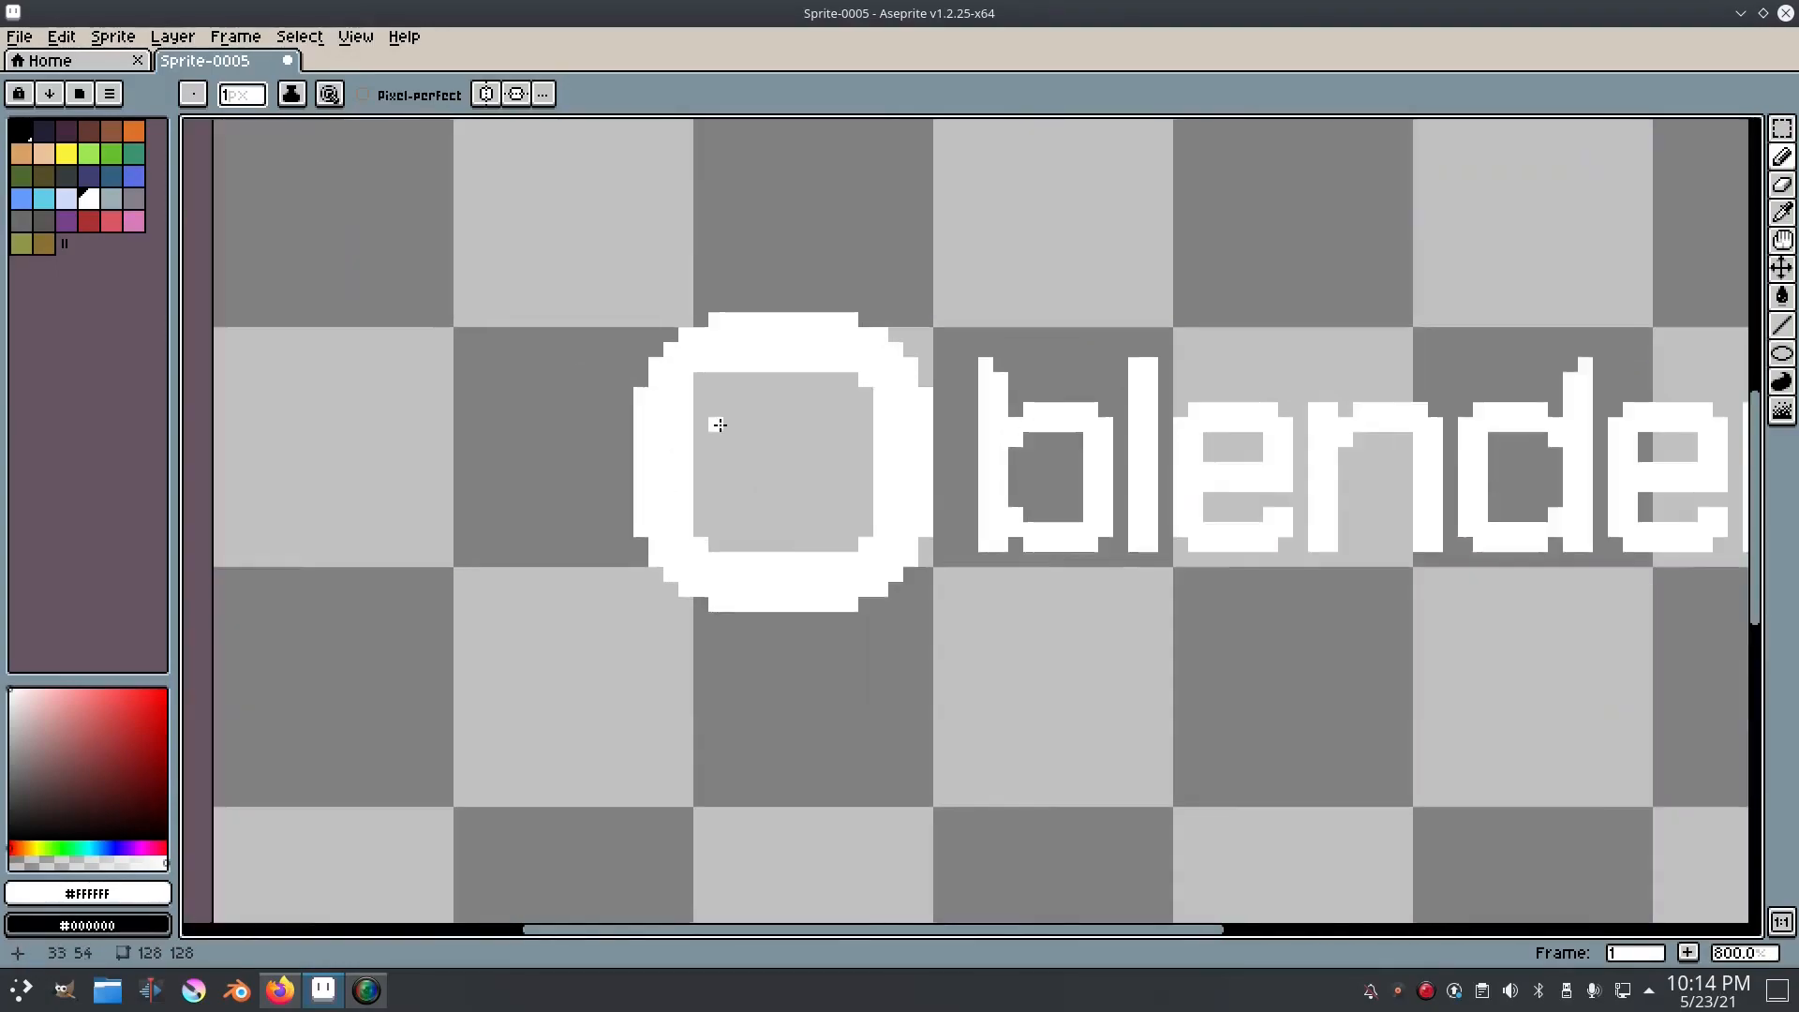
click(688, 360)
scroll(867, 467, down, 6)
scroll(902, 483, up, 7)
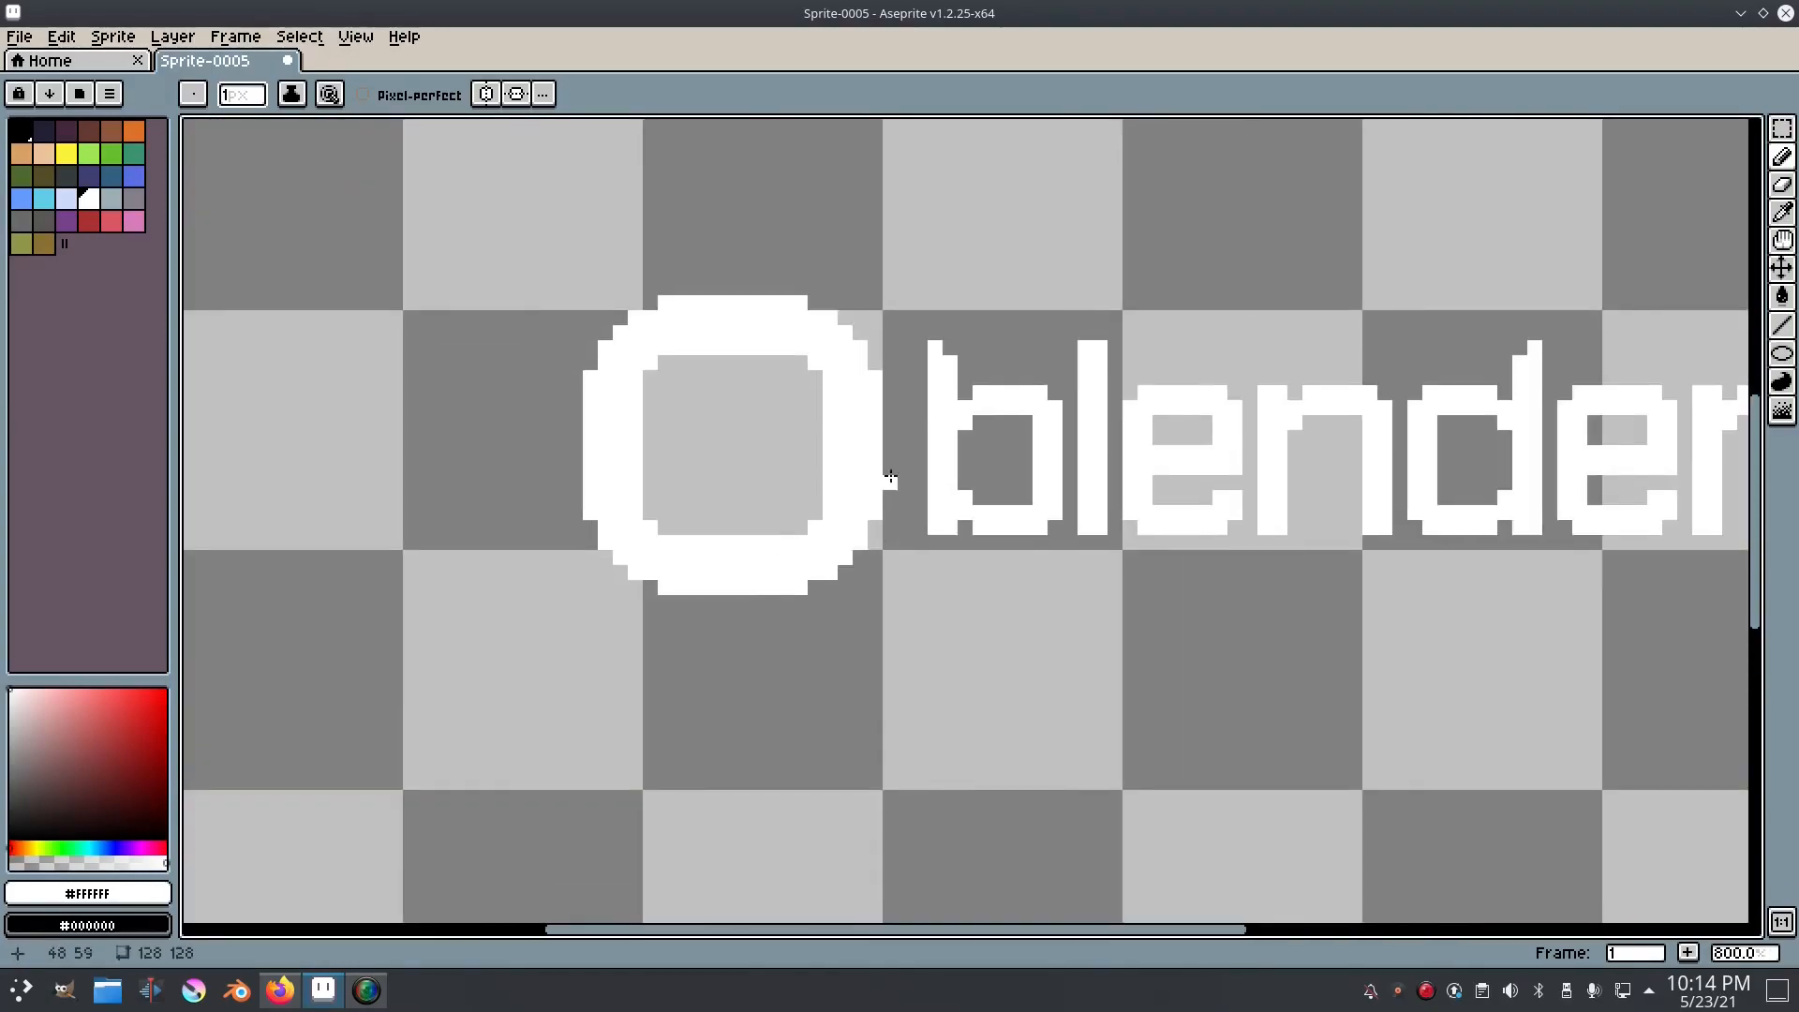
Step: Erase the innermost pixel layer along the ring's top, left and right sides
scroll(731, 491, up, 1)
key(e)
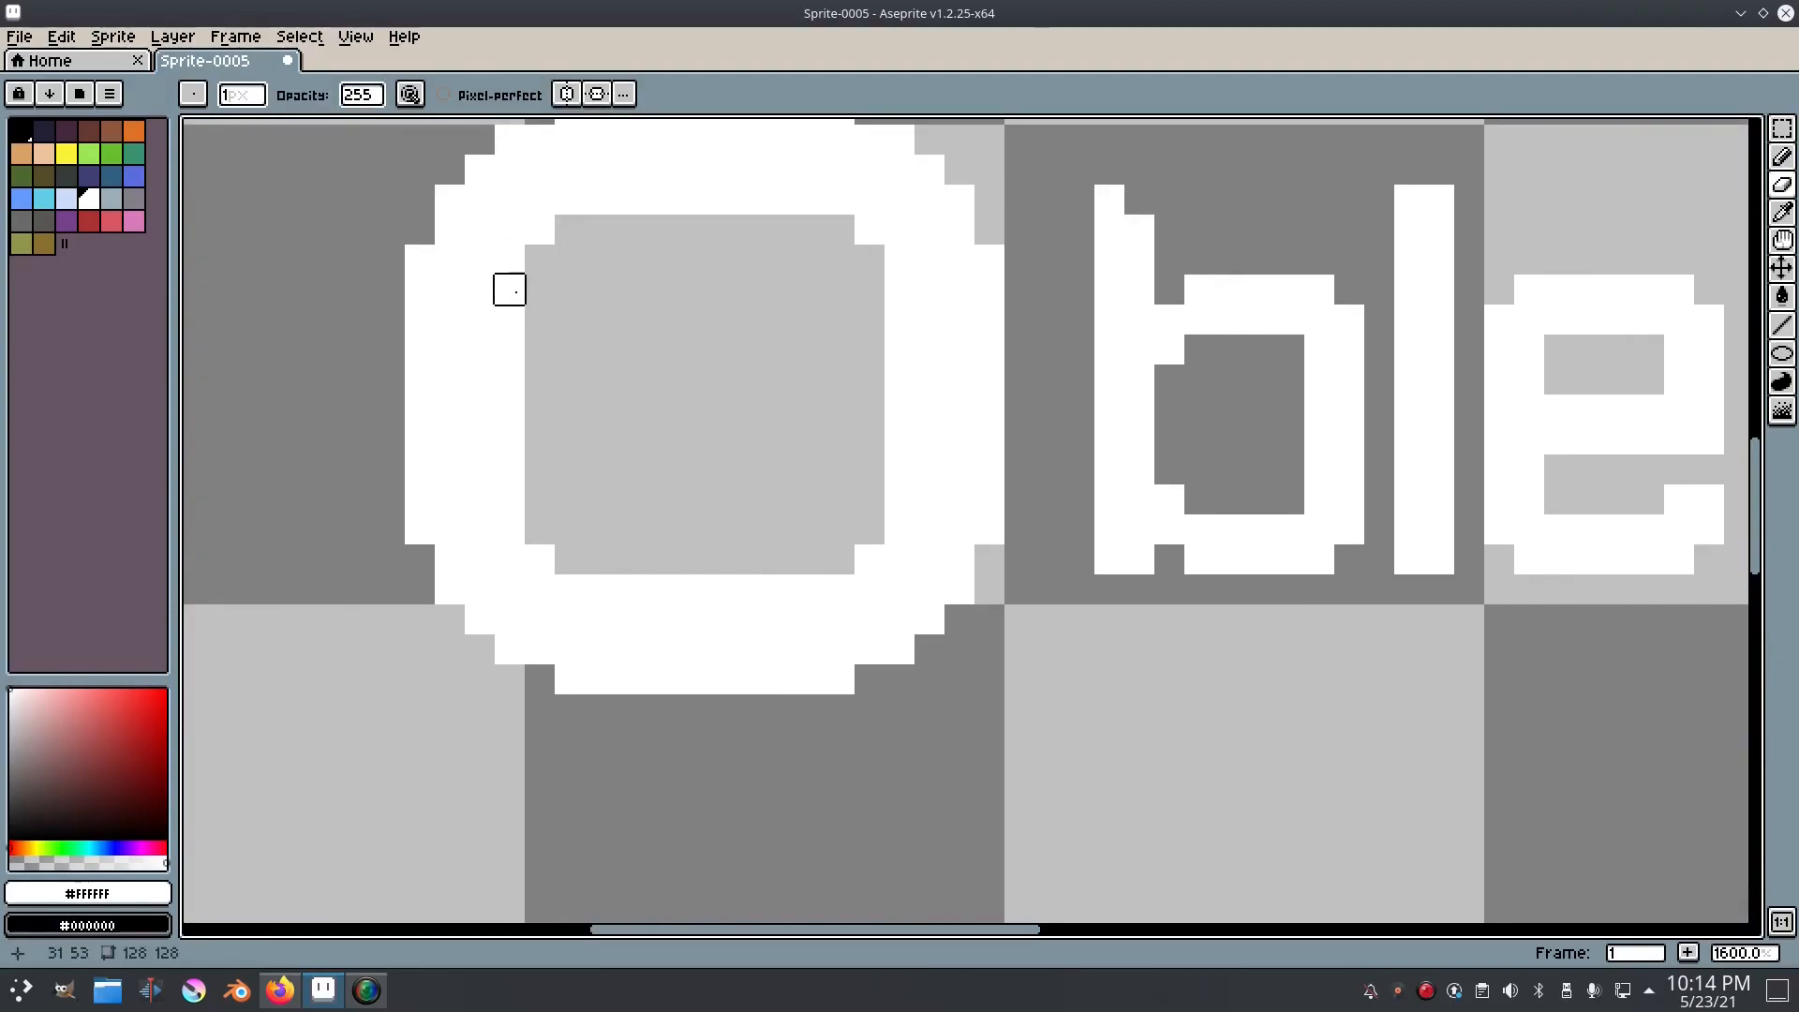
mouse_move(539, 259)
mouse_down()
mouse_move(570, 200)
mouse_move(840, 200)
mouse_up()
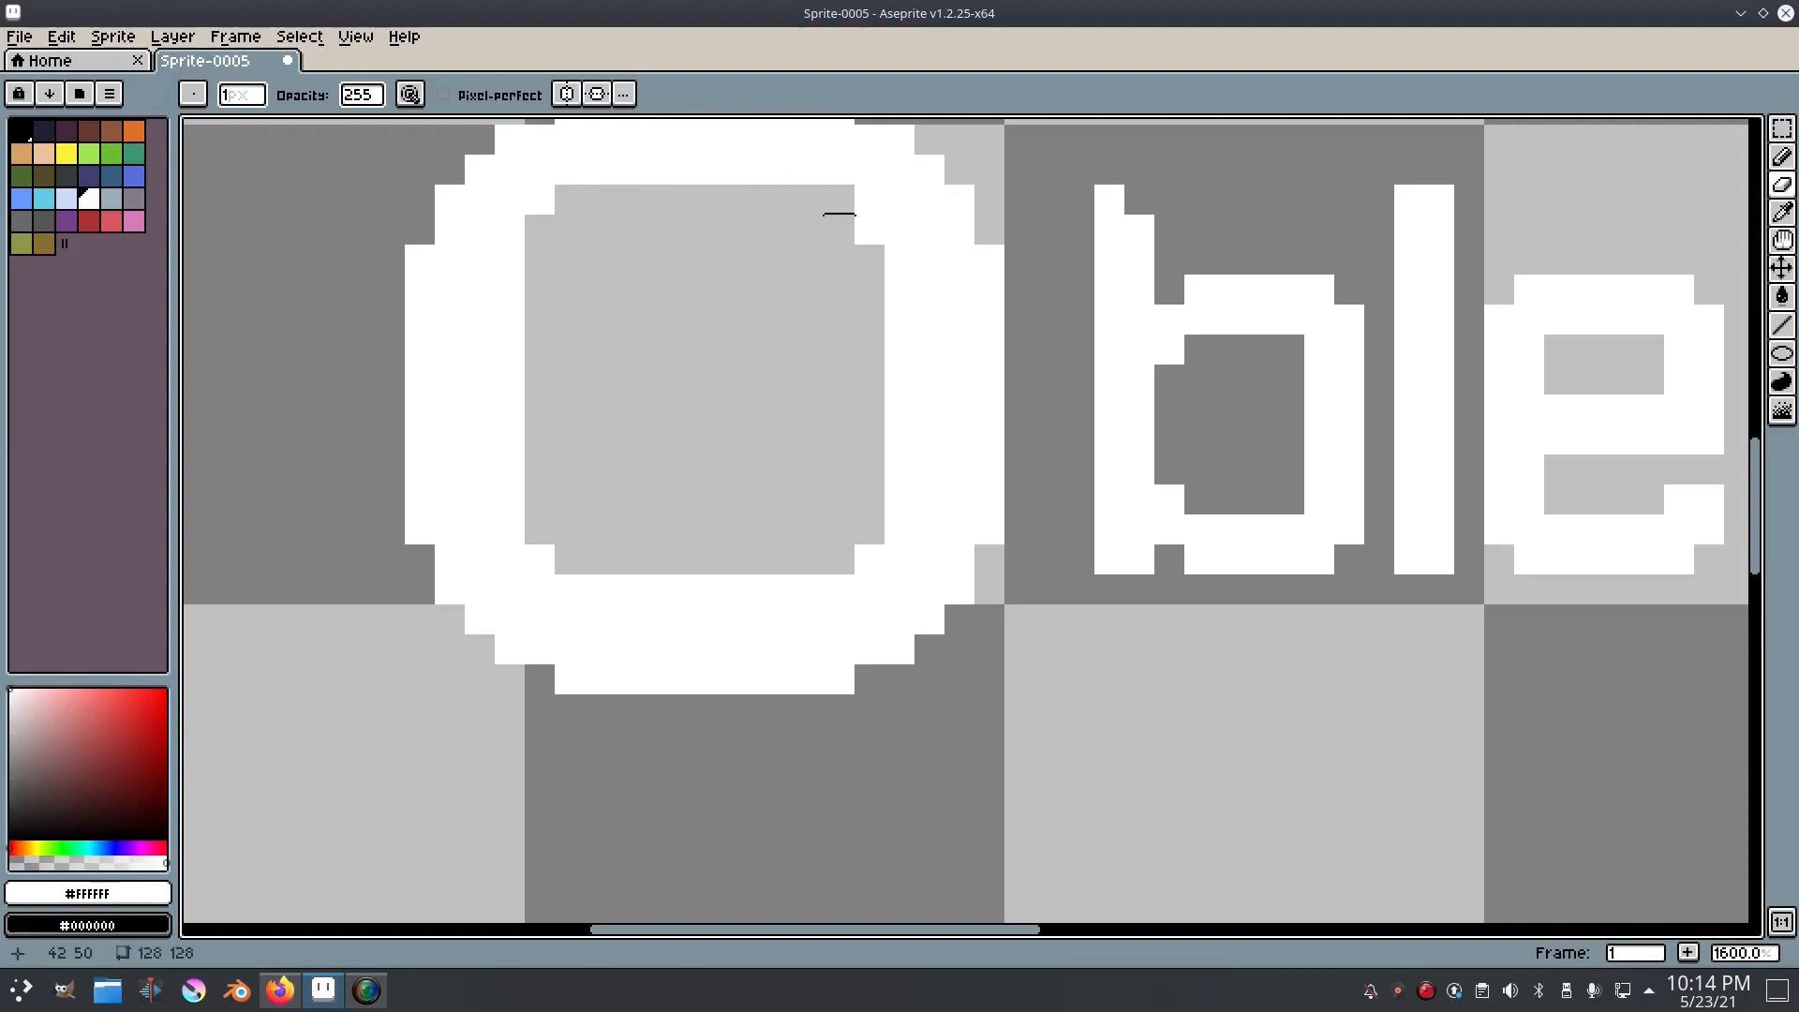
scroll(928, 374, down, 3)
scroll(891, 514, up, 2)
mouse_move(759, 397)
mouse_down()
mouse_move(759, 576)
mouse_move(782, 621)
mouse_up()
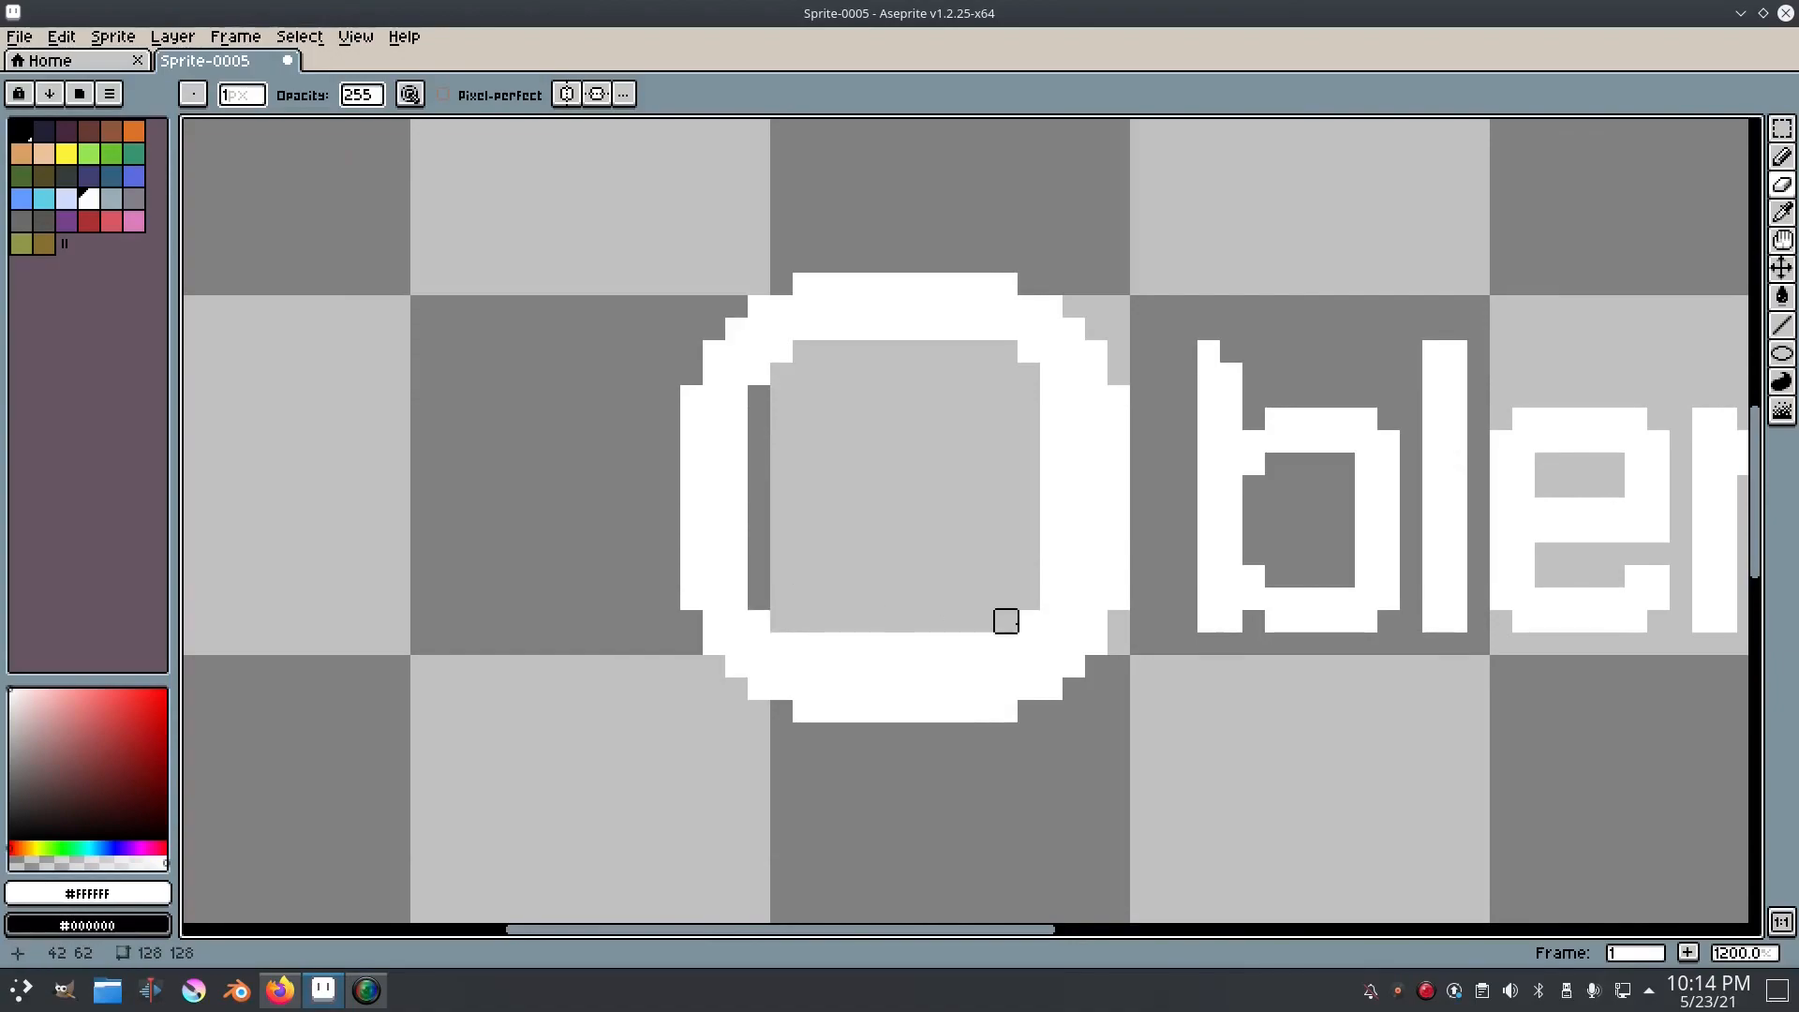
mouse_move(1029, 598)
mouse_down()
mouse_move(1051, 554)
mouse_move(1052, 464)
mouse_move(1030, 384)
mouse_up()
scroll(1137, 467, down, 6)
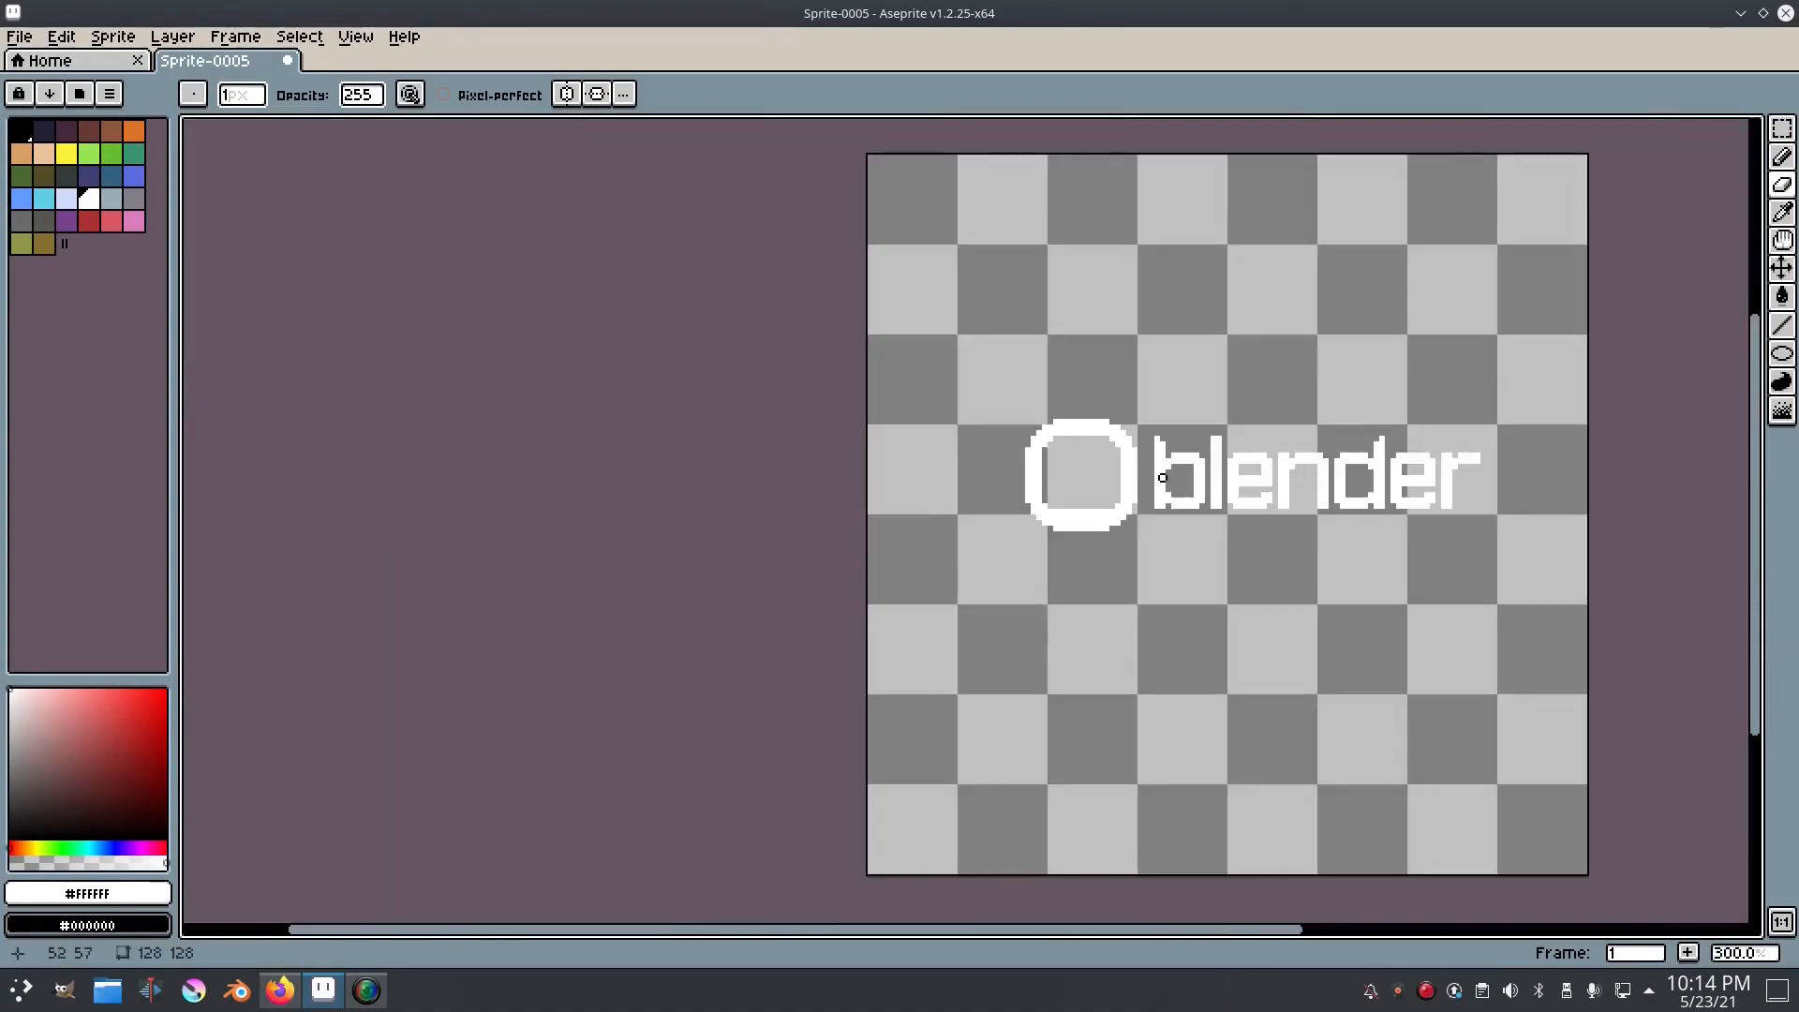
Step: Try redrawing the white column along the ring's right inner side, and undo it
scroll(1168, 488, up, 7)
key(b)
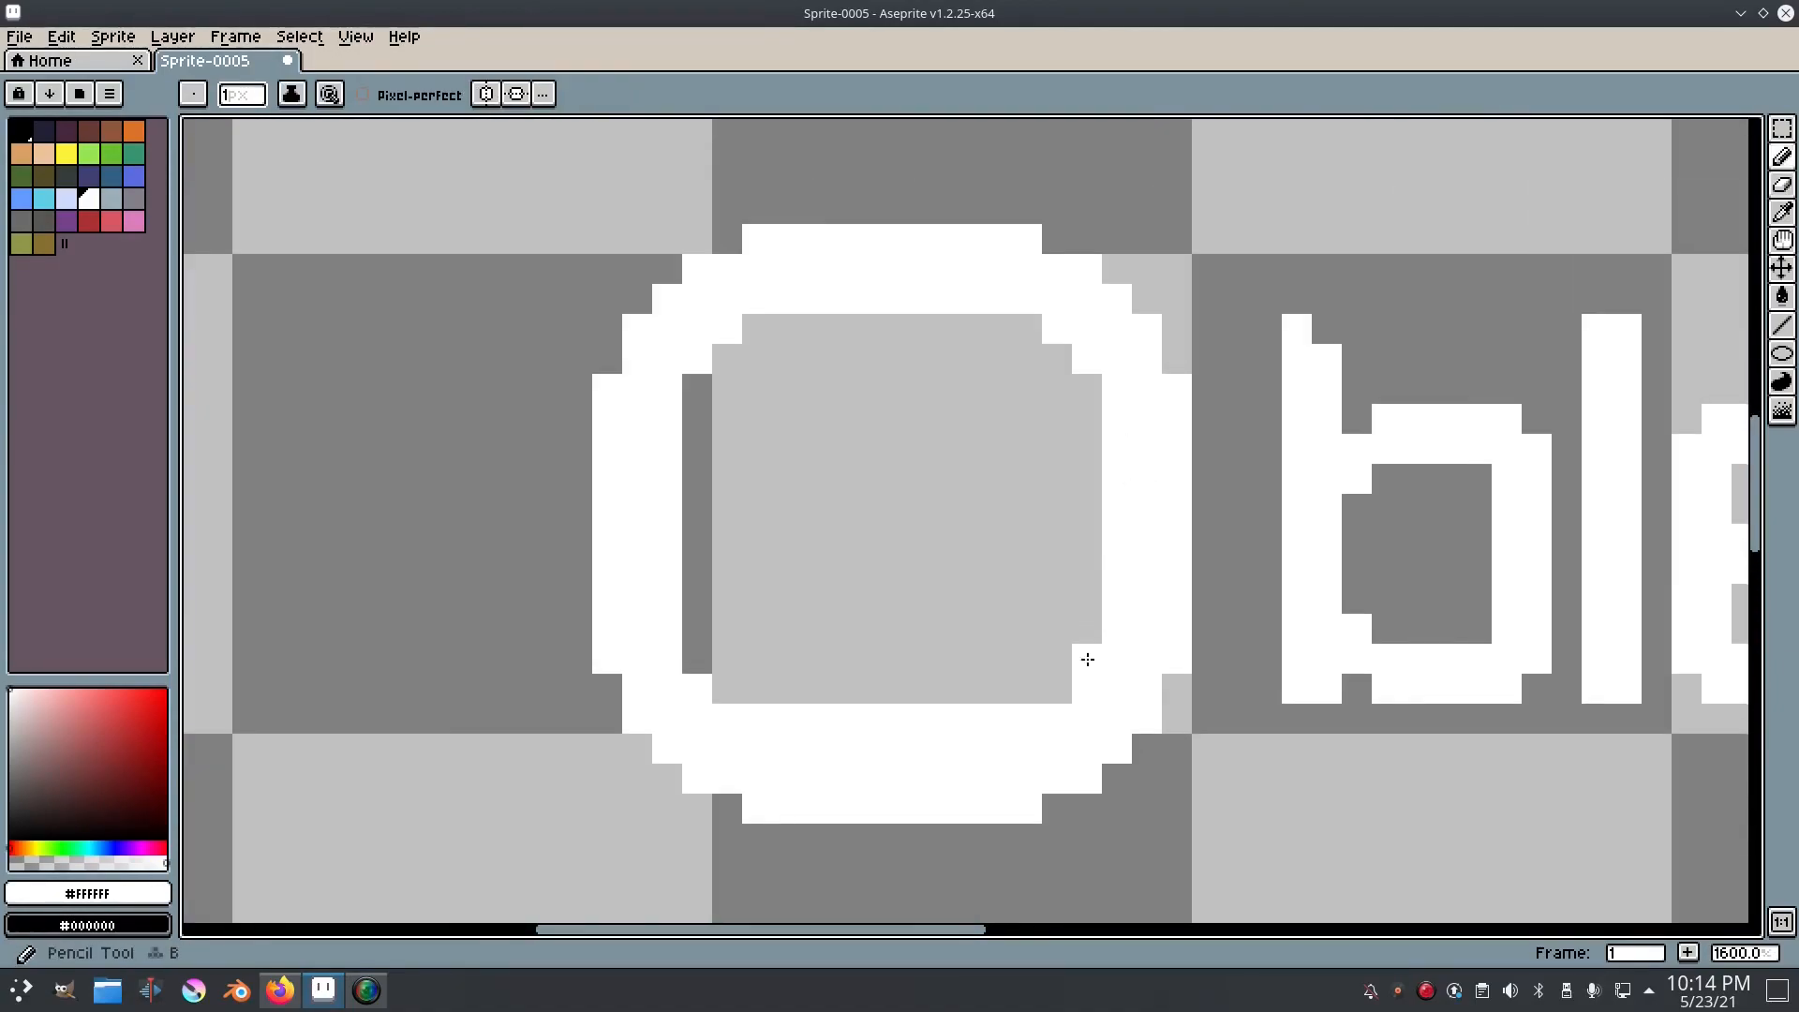
drag(1091, 385, 1089, 667)
key(ctrl+z)
drag(1114, 544, 1058, 529)
scroll(1204, 577, down, 5)
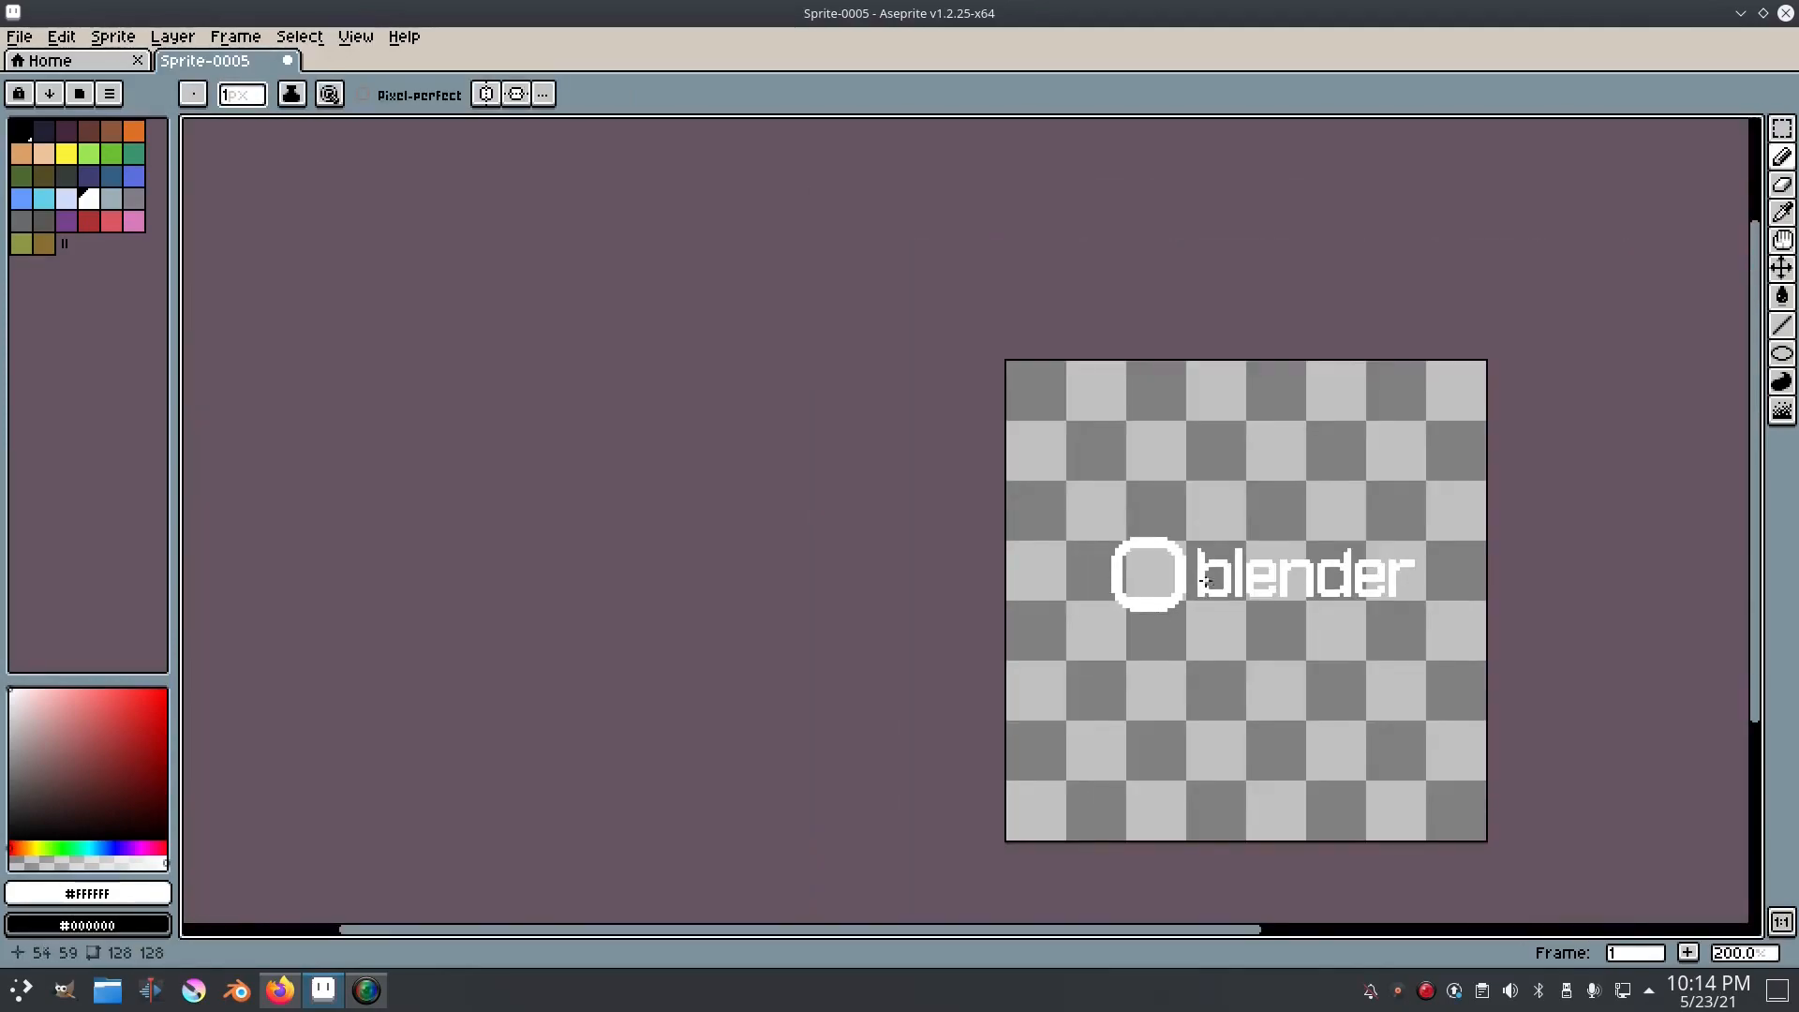
Step: Add single white pixels at the ring's lower inner corners to step them more smoothly
scroll(1195, 571, up, 3)
click(1109, 636)
click(1093, 651)
click(913, 636)
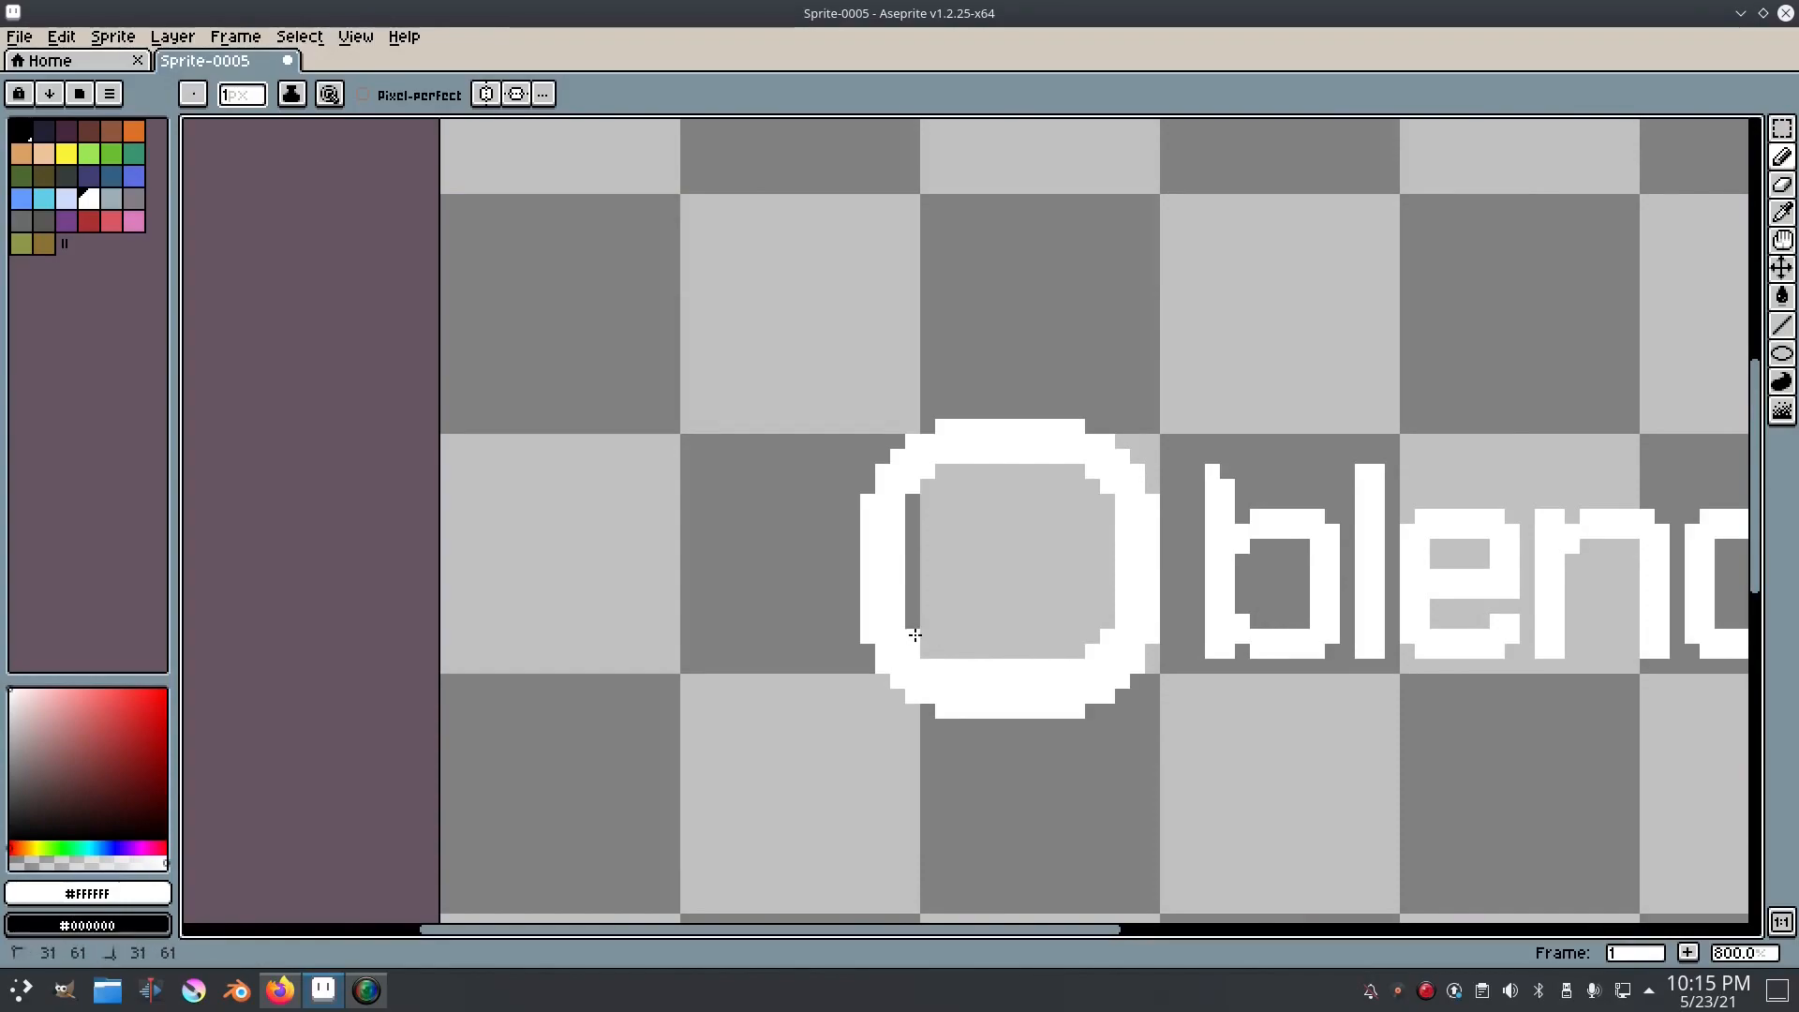
scroll(1072, 564, down, 3)
scroll(1110, 548, up, 4)
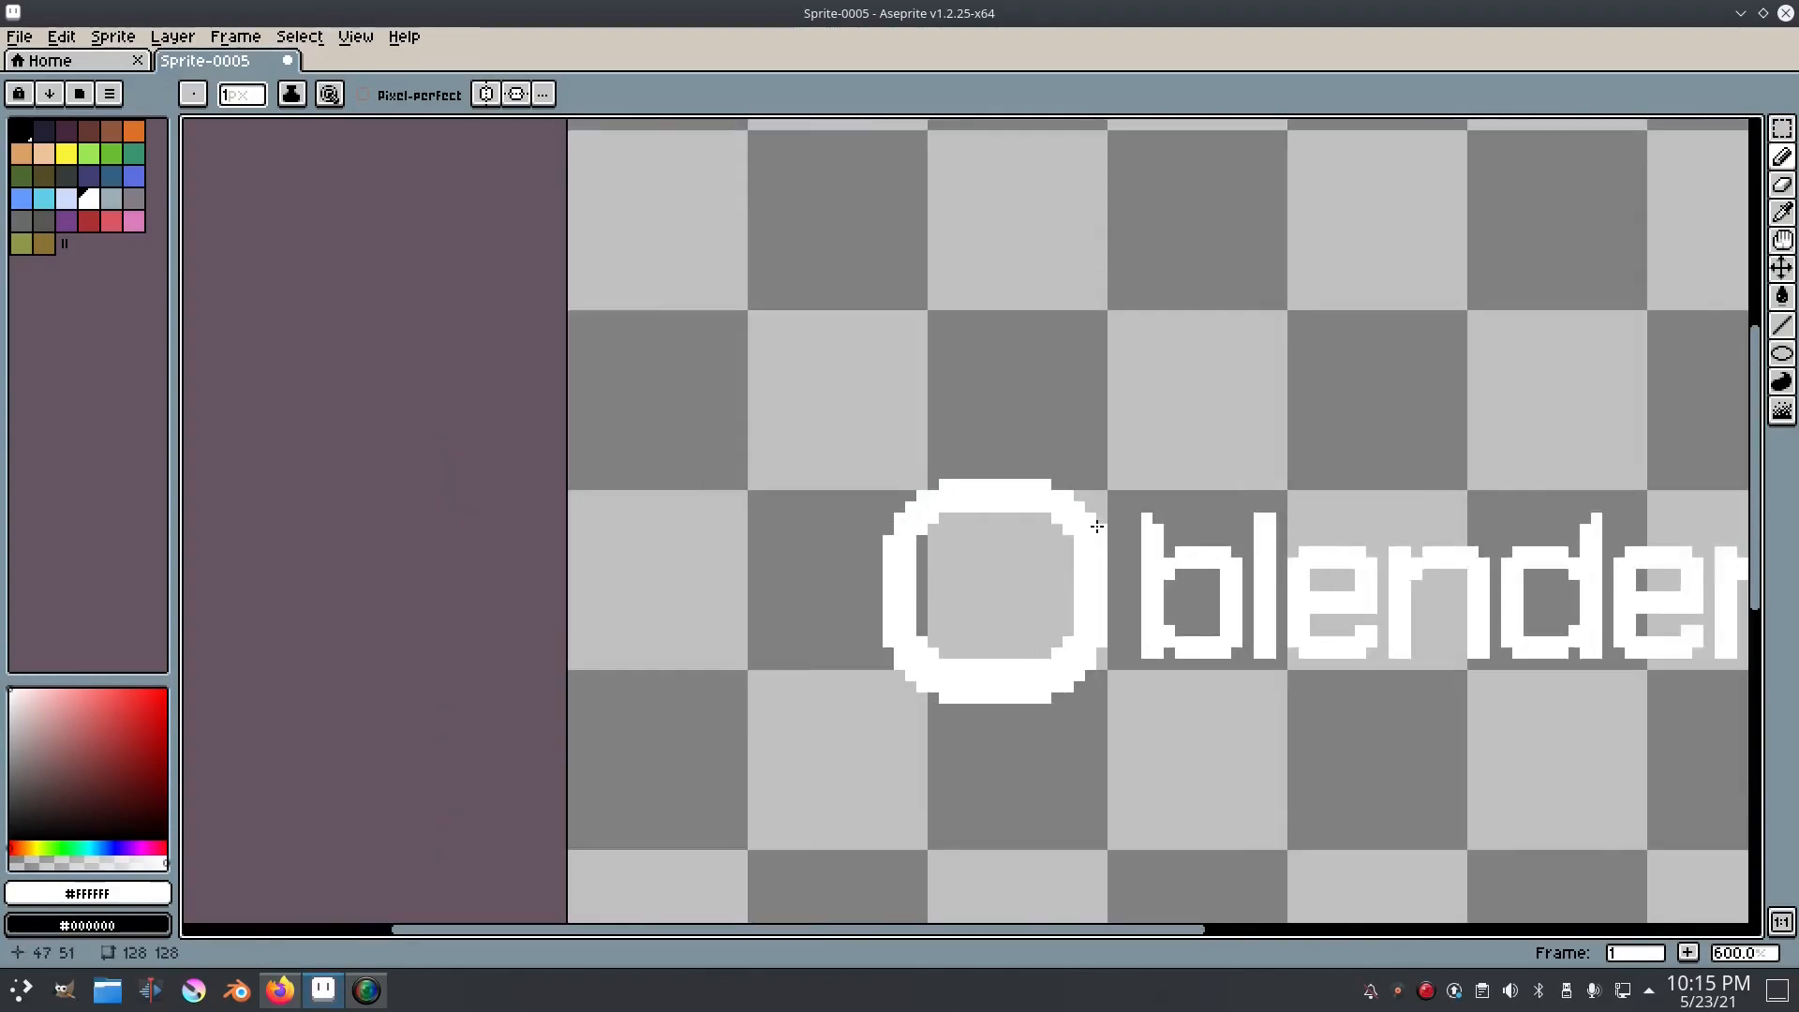
Step: Extend the ring's outermost edges by one white pixel at both ends to fill out its outer corners
scroll(1200, 436, down, 1)
scroll(1201, 437, up, 3)
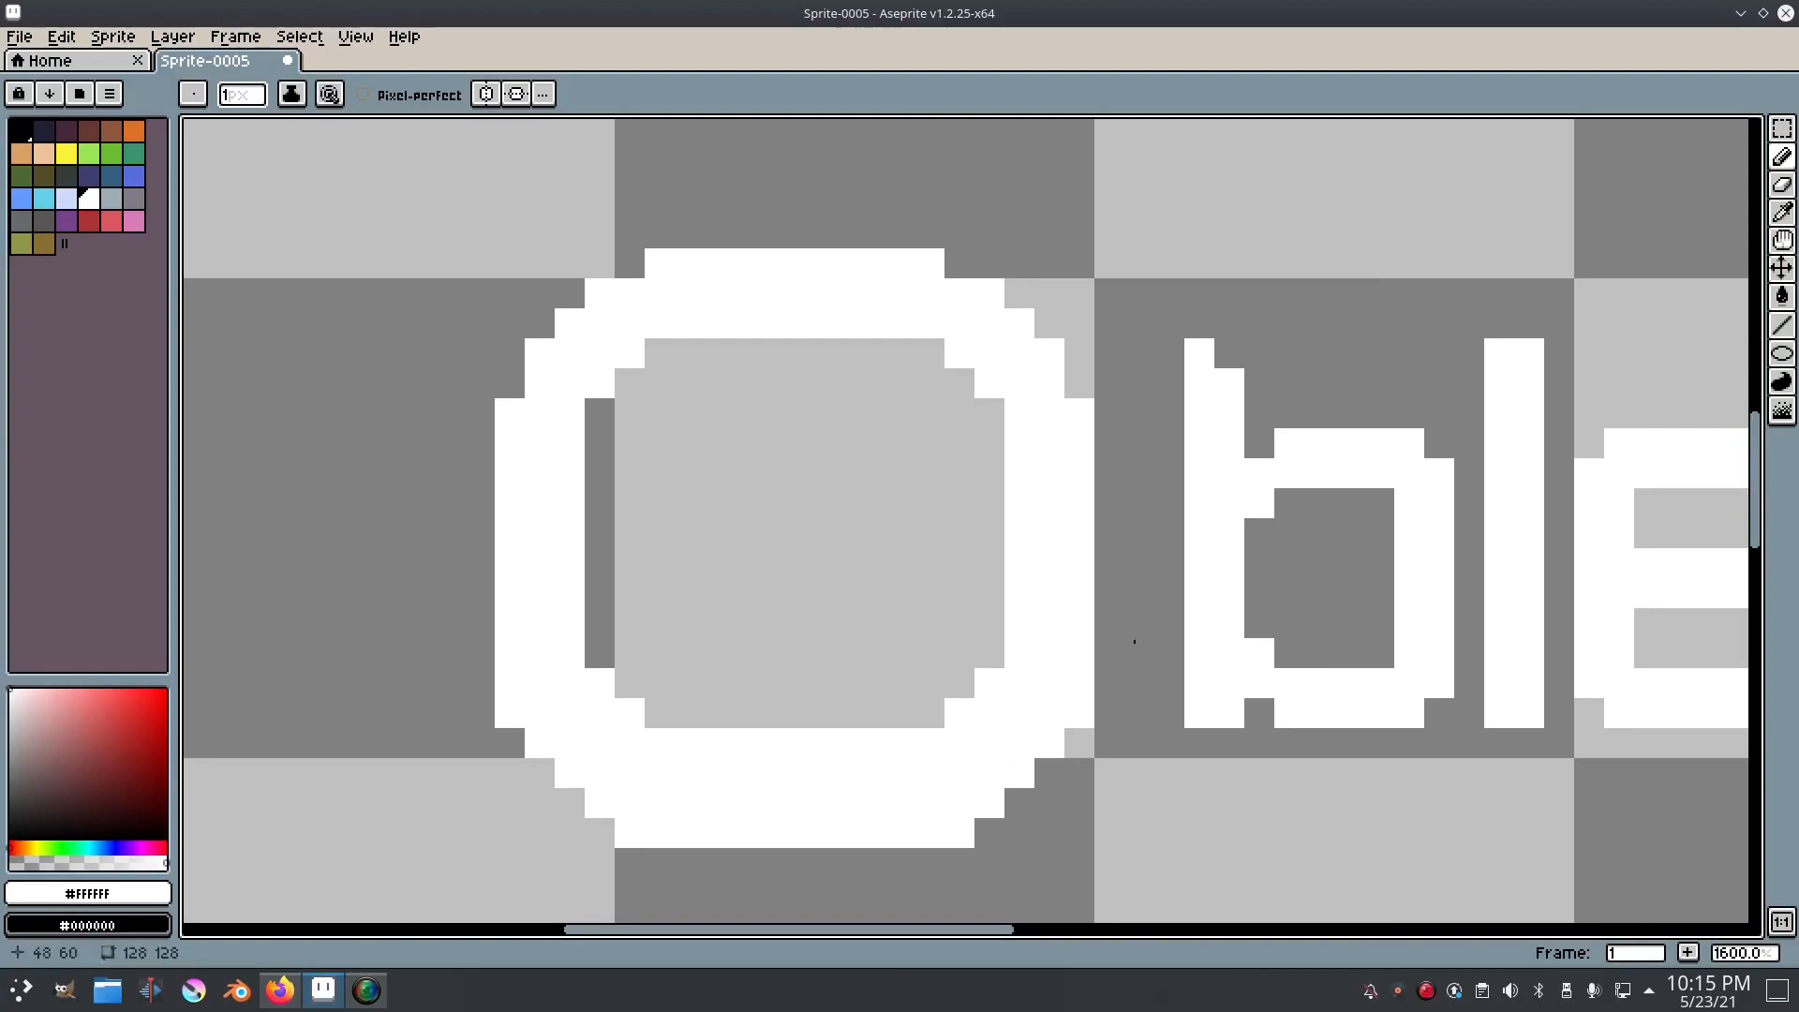
scroll(1171, 597, down, 7)
scroll(1175, 597, down, 3)
scroll(1105, 589, up, 4)
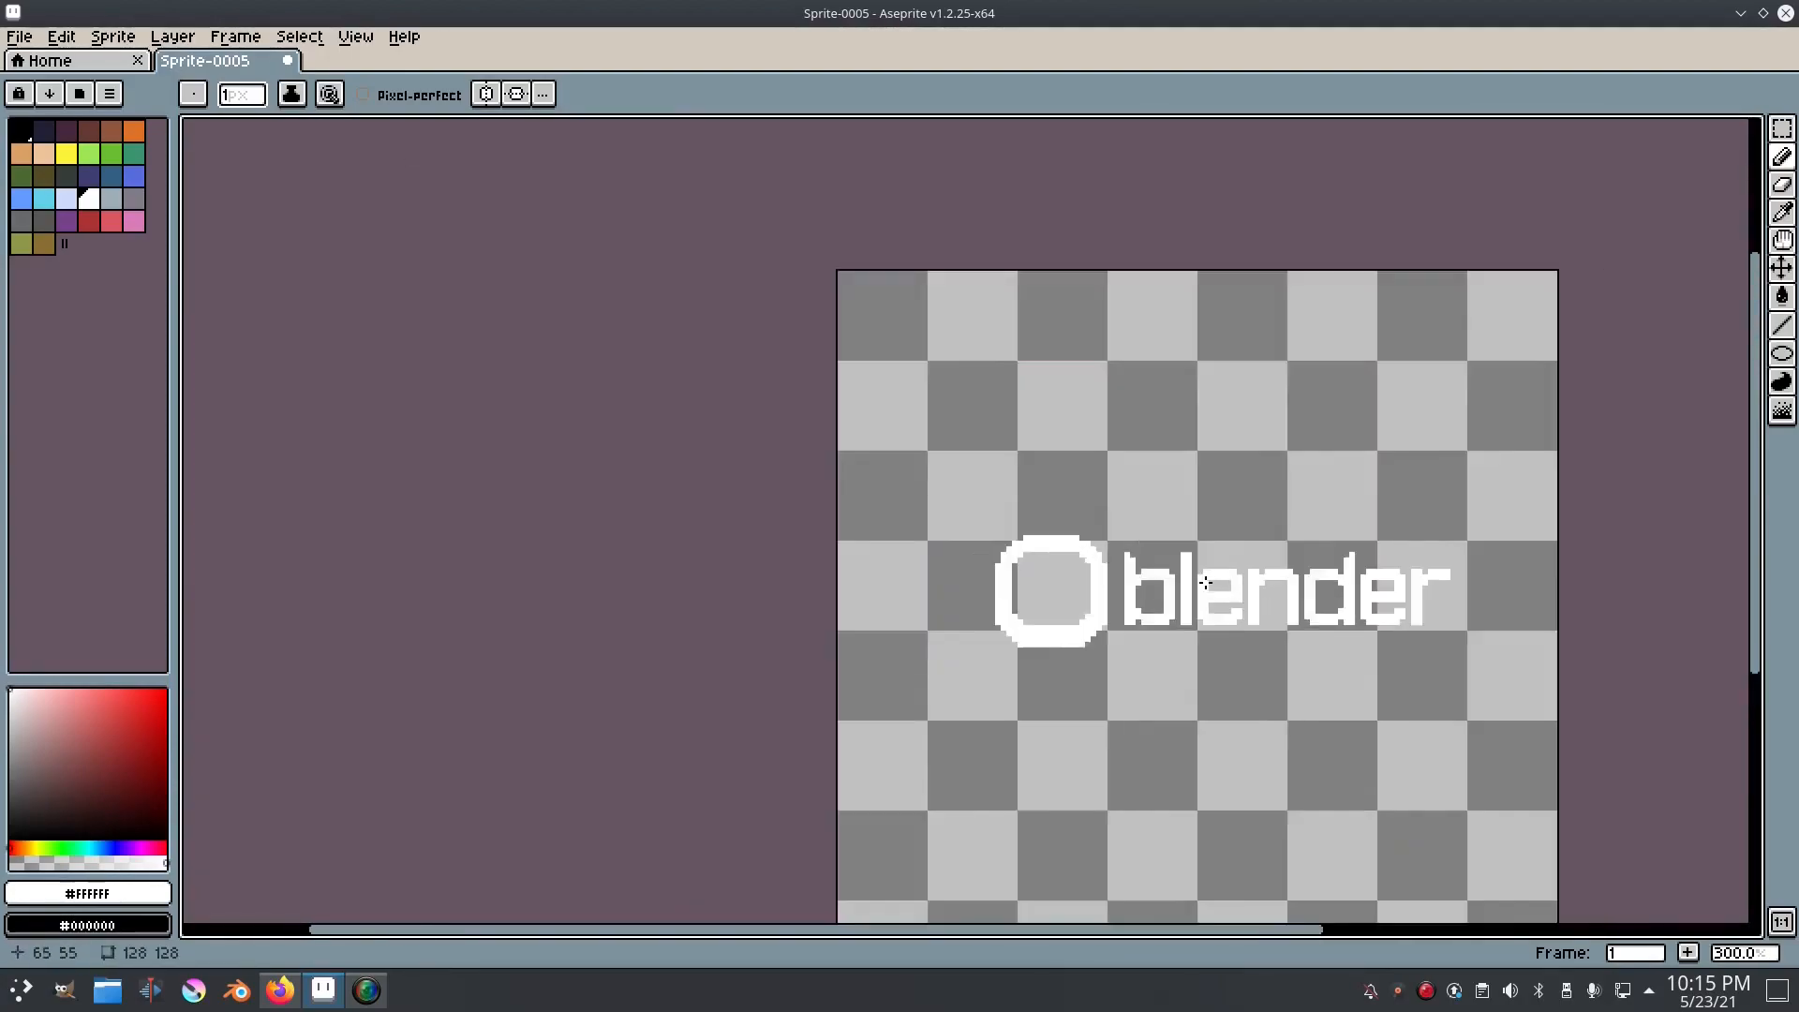
scroll(1027, 569, up, 6)
click(1042, 464)
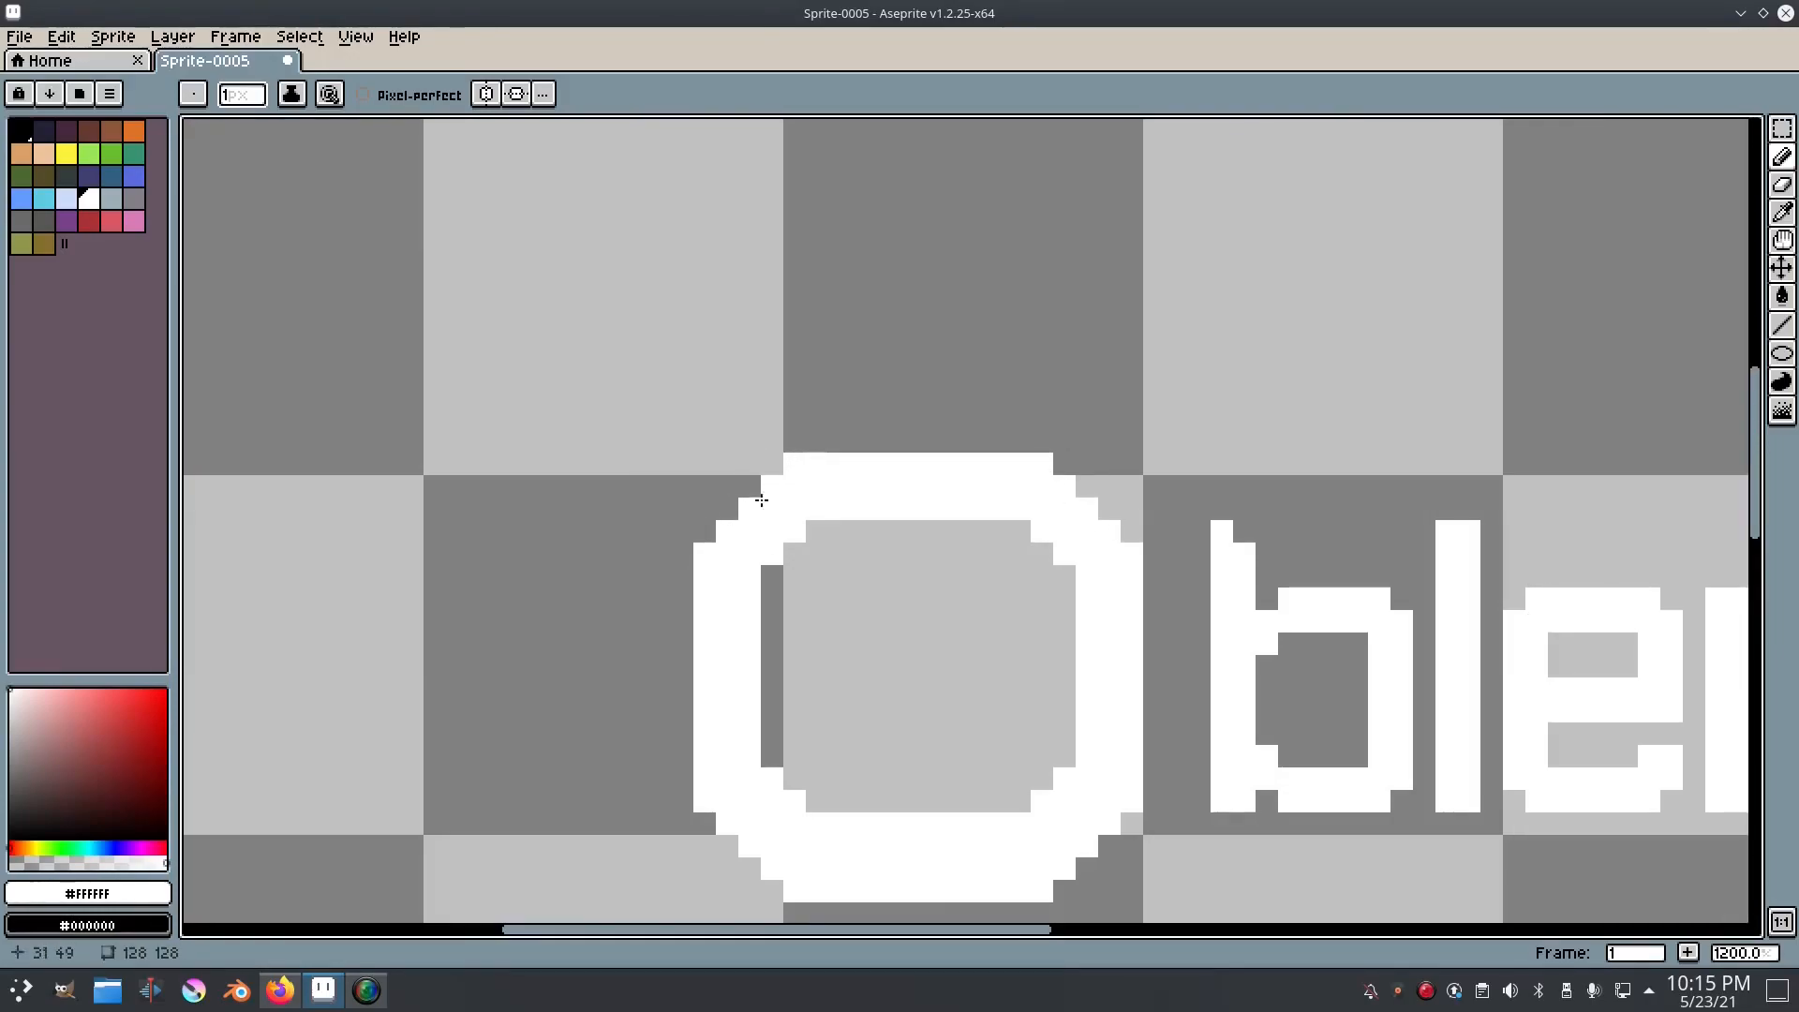
scroll(1027, 592, down, 6)
scroll(1031, 614, up, 6)
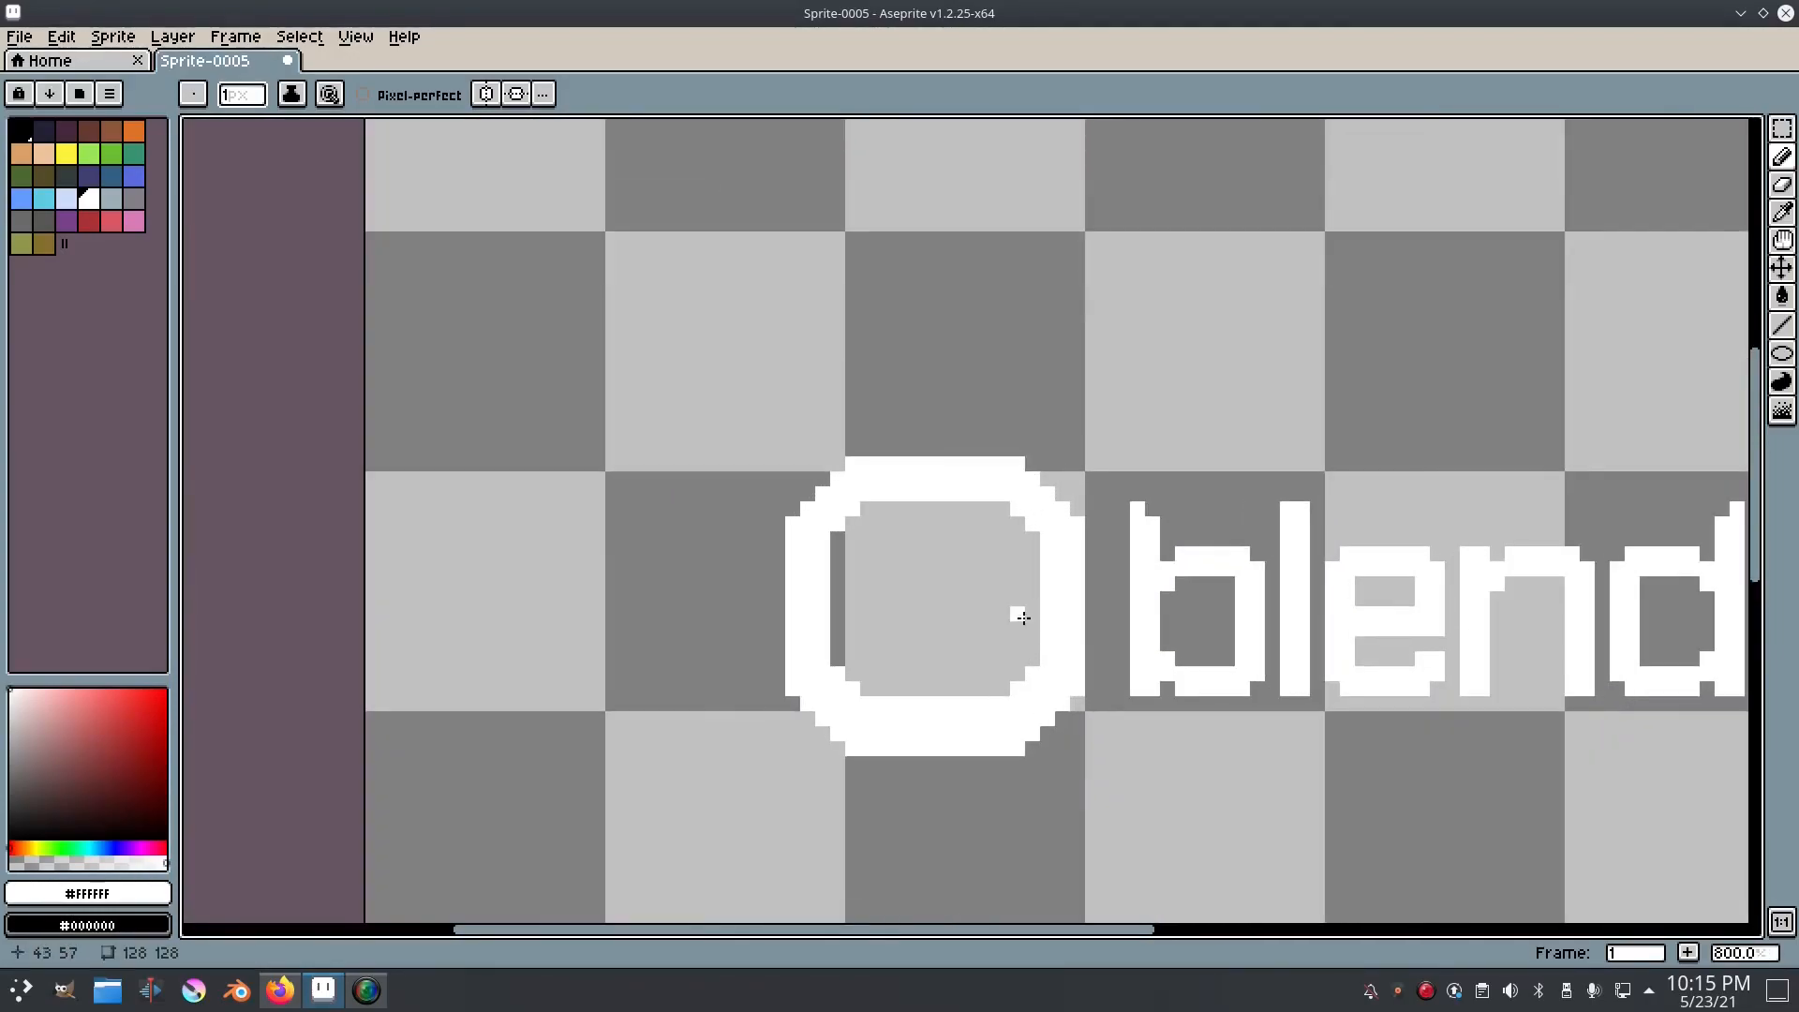
Step: Try adding a vertical white stroke inside the ring beside its right band, and undo it
drag(1032, 559, 1029, 469)
key(ctrl+z)
drag(968, 406, 732, 392)
click(880, 420)
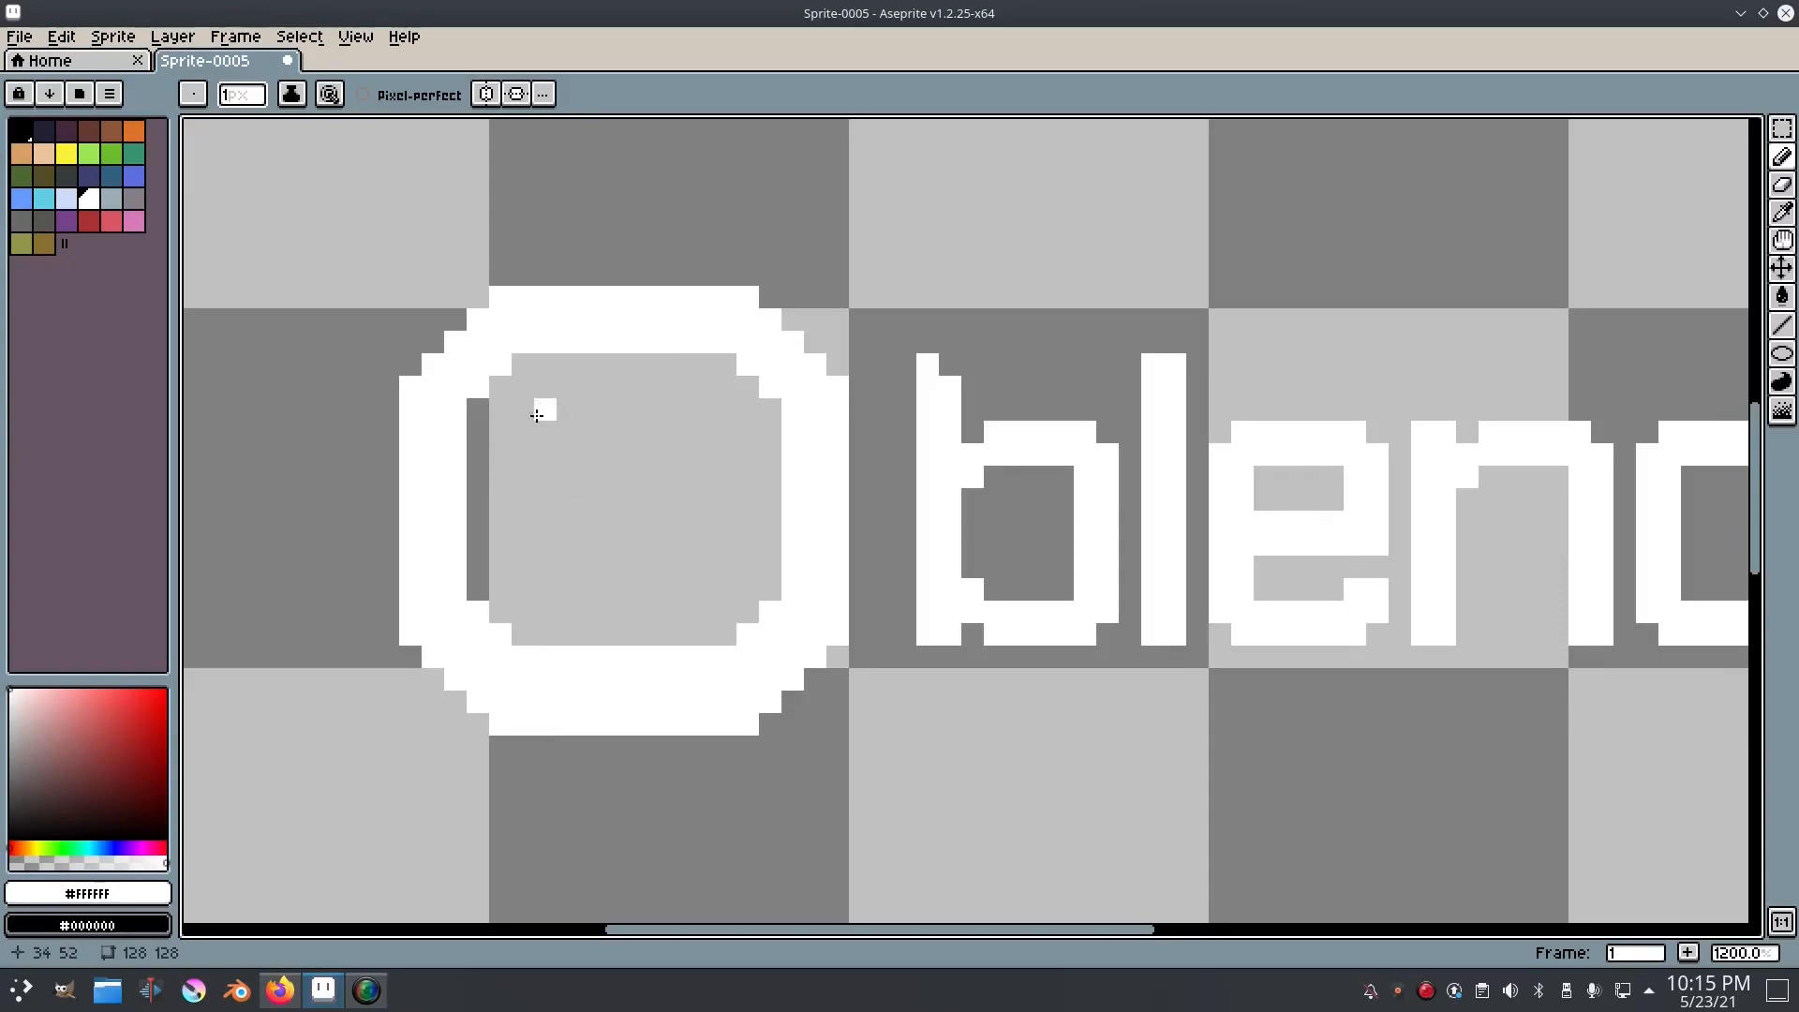
Step: Draw a filled white square in the centre of the ring and erase its corner pixels
mouse_move(539, 429)
mouse_down()
mouse_move(548, 585)
mouse_move(714, 585)
mouse_move(704, 414)
mouse_move(550, 413)
mouse_move(625, 415)
mouse_move(544, 514)
mouse_move(584, 529)
mouse_move(606, 482)
mouse_move(666, 441)
mouse_move(659, 548)
mouse_move(685, 491)
mouse_move(641, 568)
mouse_move(595, 464)
mouse_move(617, 439)
mouse_move(627, 535)
mouse_move(634, 450)
mouse_move(568, 522)
mouse_up()
key(e)
click(546, 410)
click(703, 409)
click(703, 590)
scroll(681, 568, down, 7)
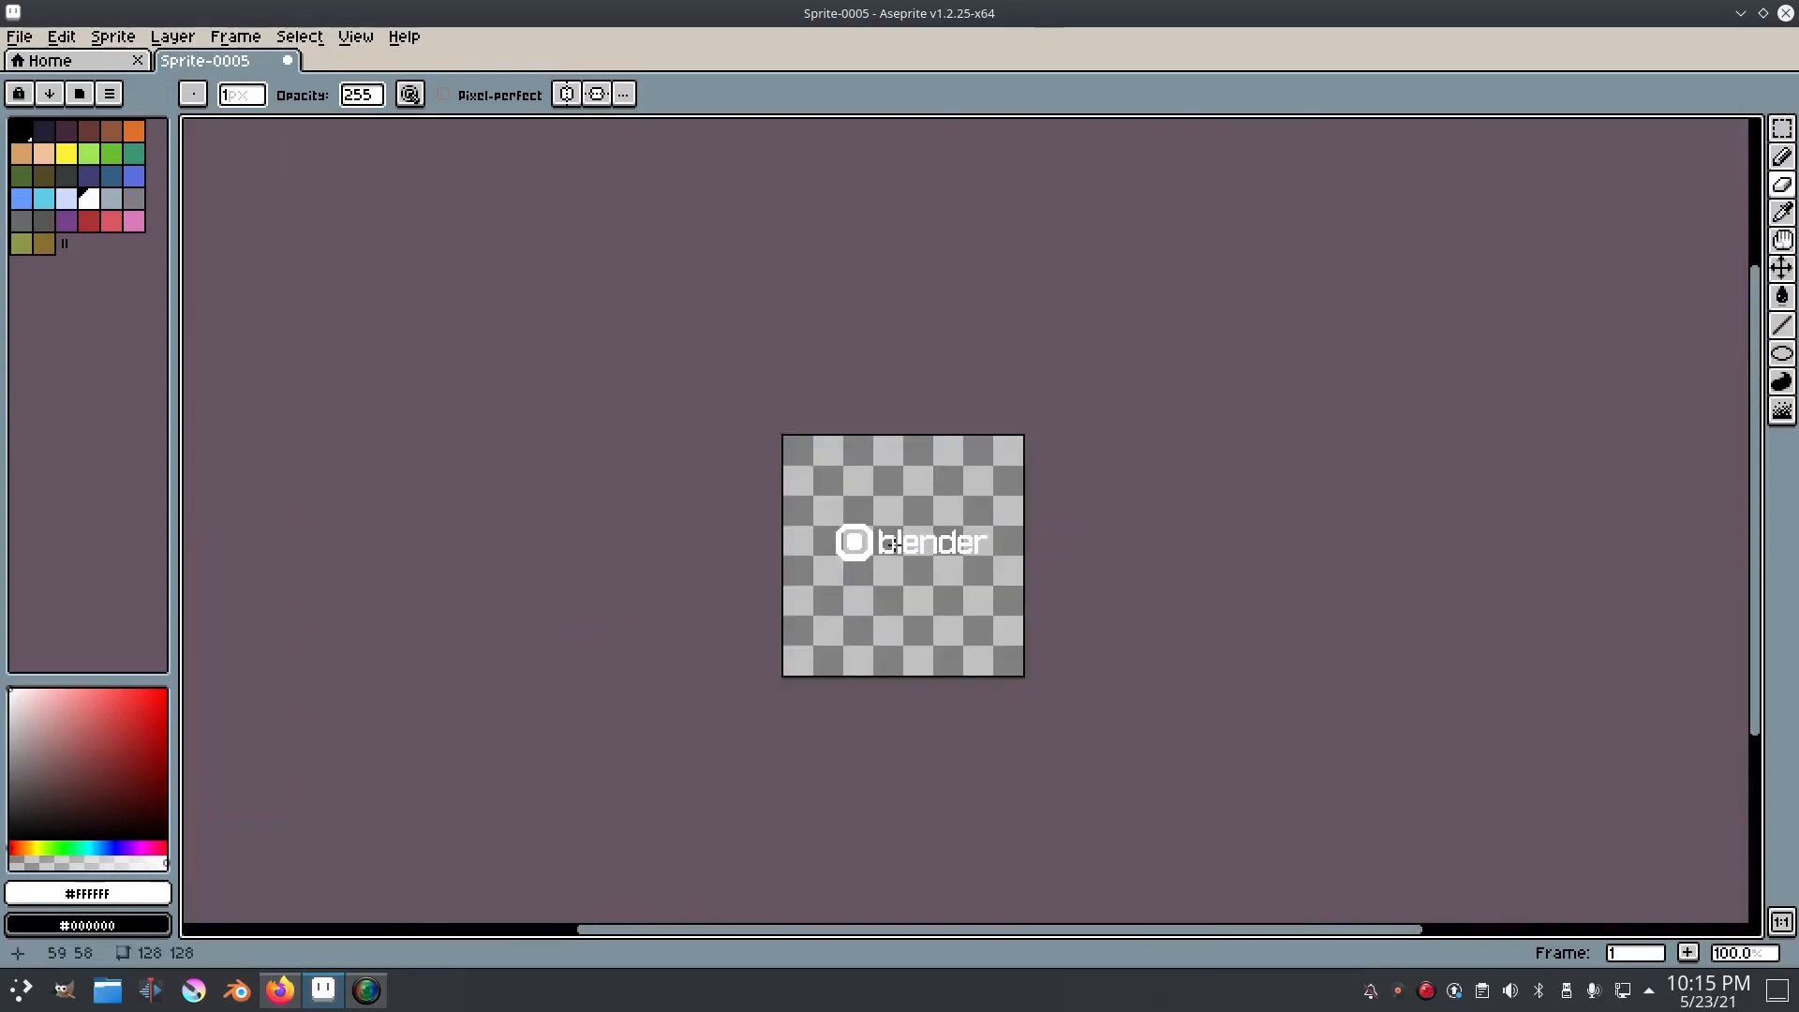
Step: Reshape the centre square to about 10 by 9 pixels with clipped corners and a two-pixel gap inside the ring
scroll(832, 551, up, 8)
mouse_move(888, 405)
mouse_down()
mouse_move(725, 424)
mouse_move(775, 357)
mouse_move(744, 394)
mouse_move(747, 542)
mouse_move(783, 593)
mouse_up()
key(b)
click(746, 391)
mouse_move(965, 562)
mouse_down()
mouse_move(988, 575)
mouse_move(1010, 421)
mouse_up()
scroll(1074, 476, down, 5)
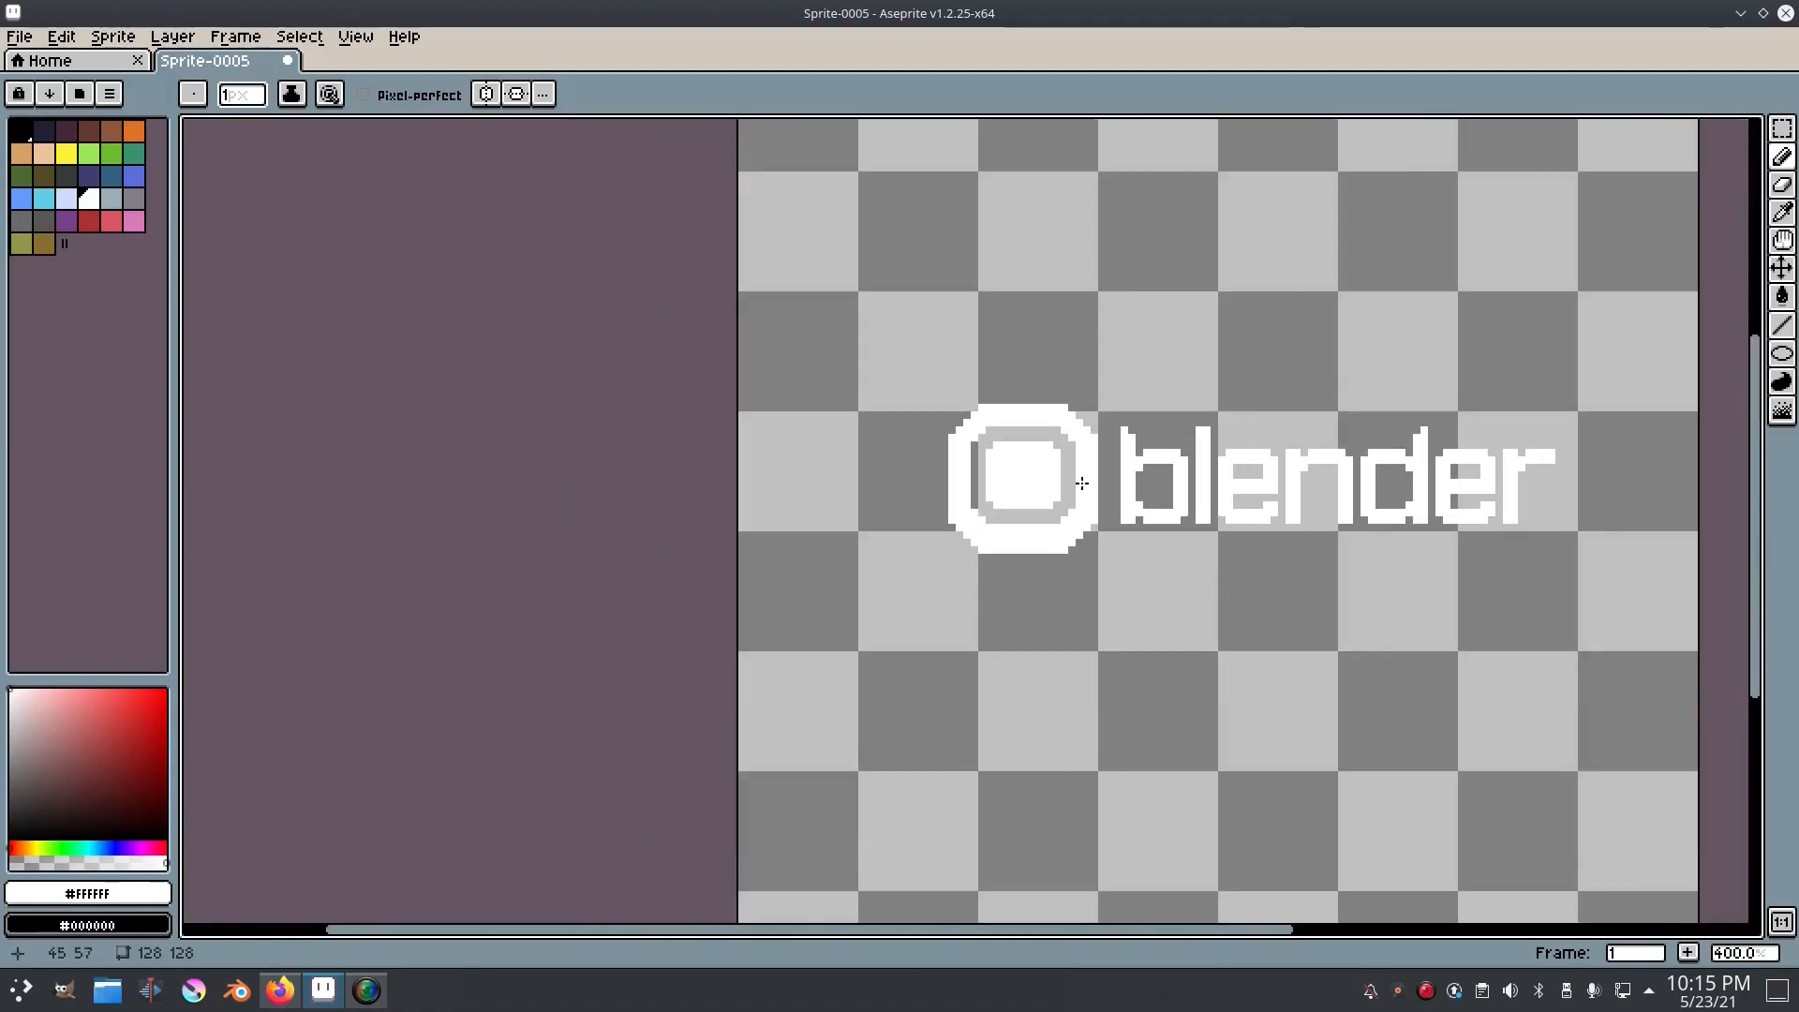
scroll(1074, 476, up, 5)
scroll(1079, 477, down, 5)
scroll(1094, 418, up, 5)
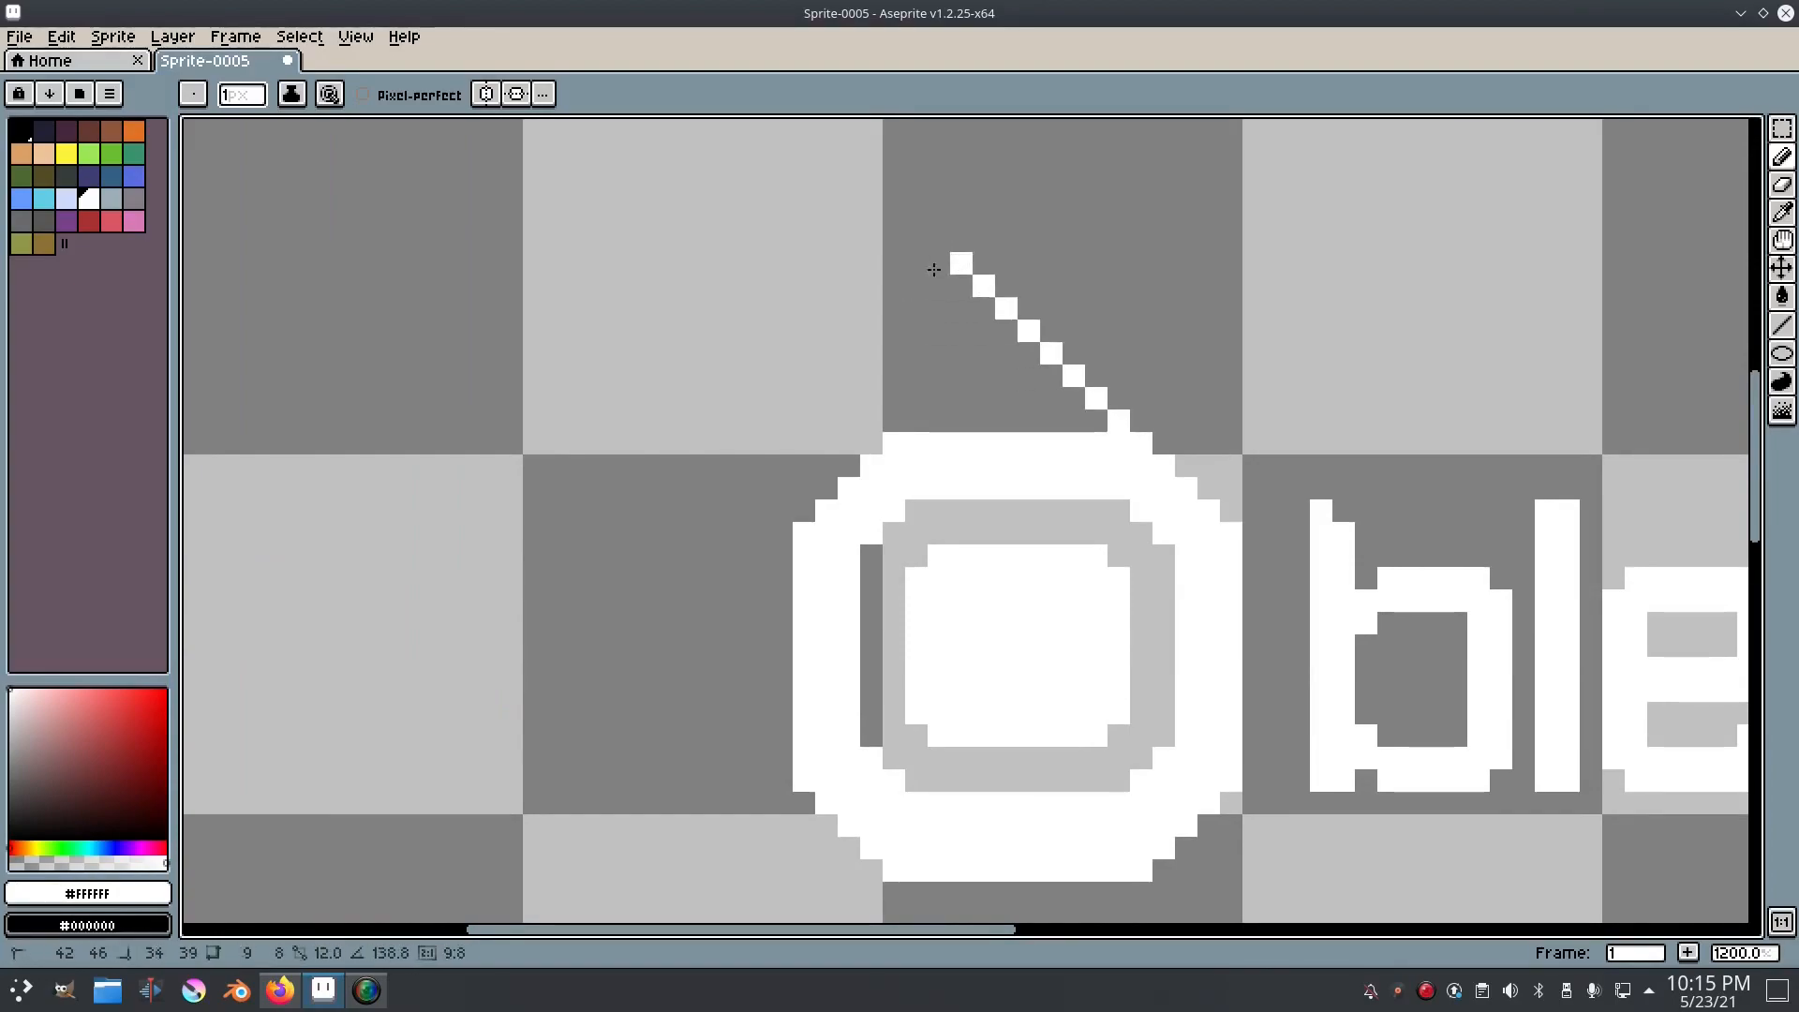
Step: Shorten the diagonal white line above the ring by one pixel and thicken it into a three-pixel-wide arm with a filled end
key(v)
key(b)
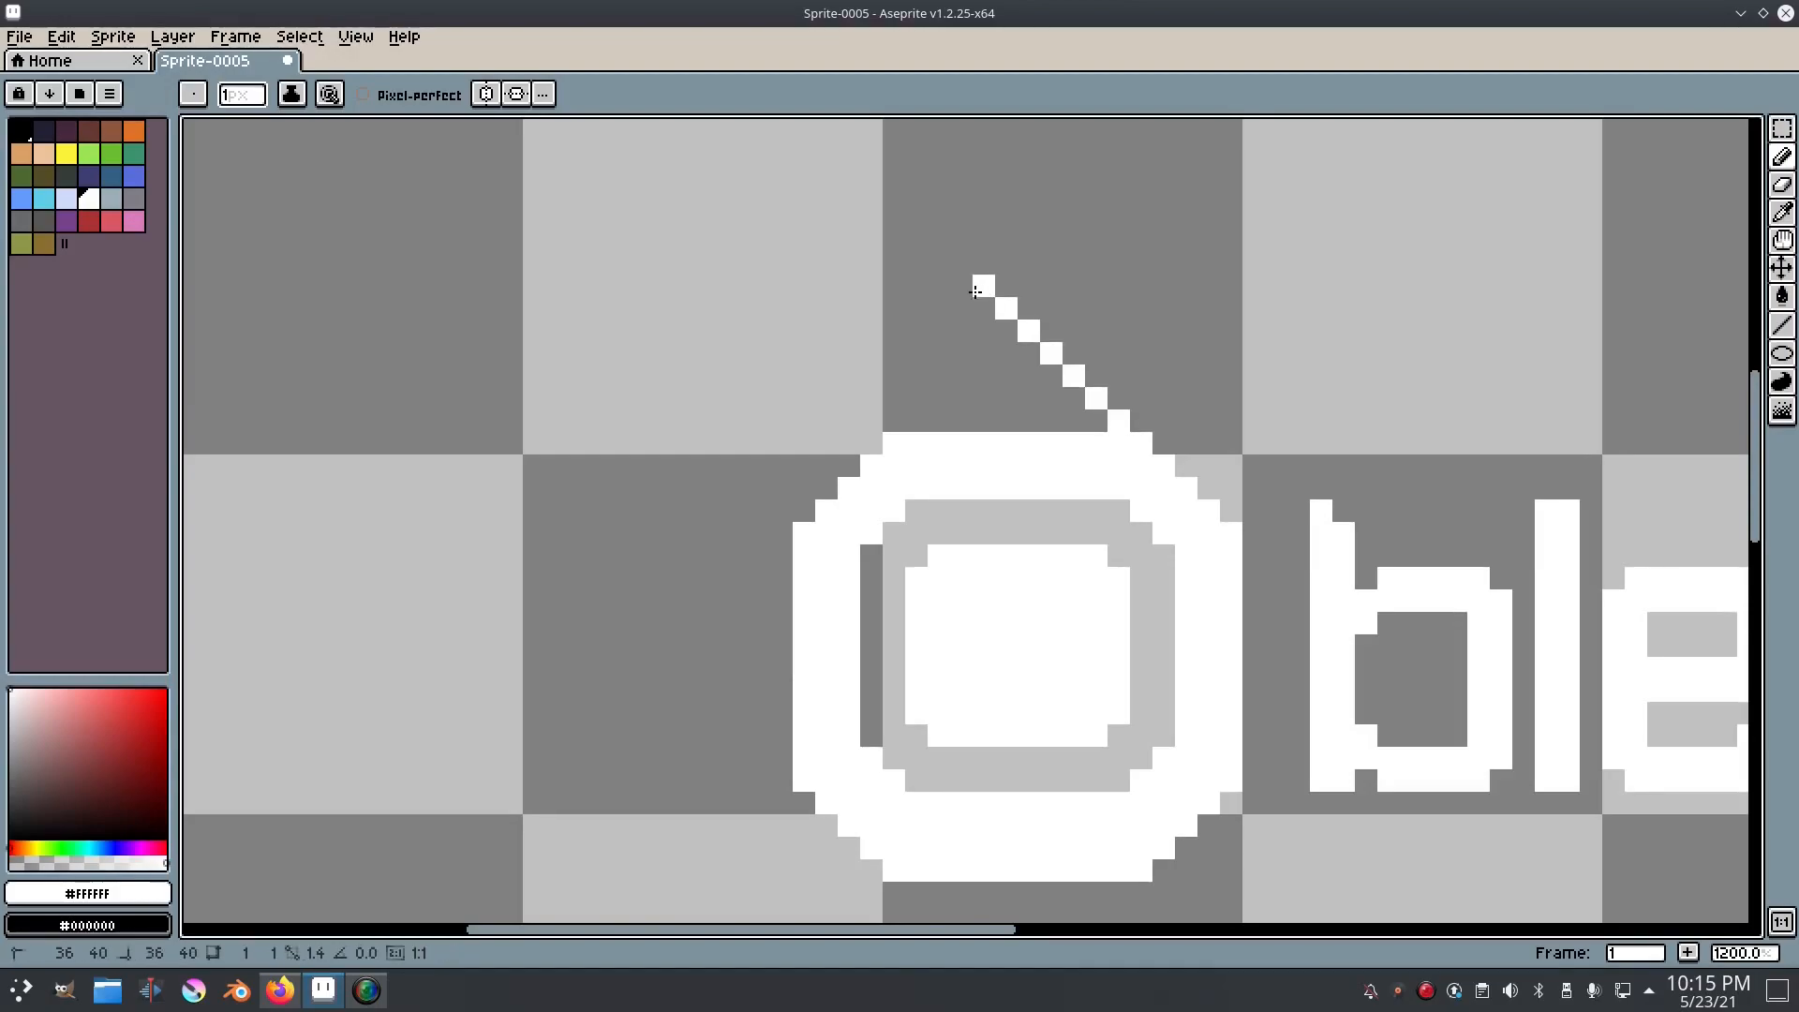
click(976, 289)
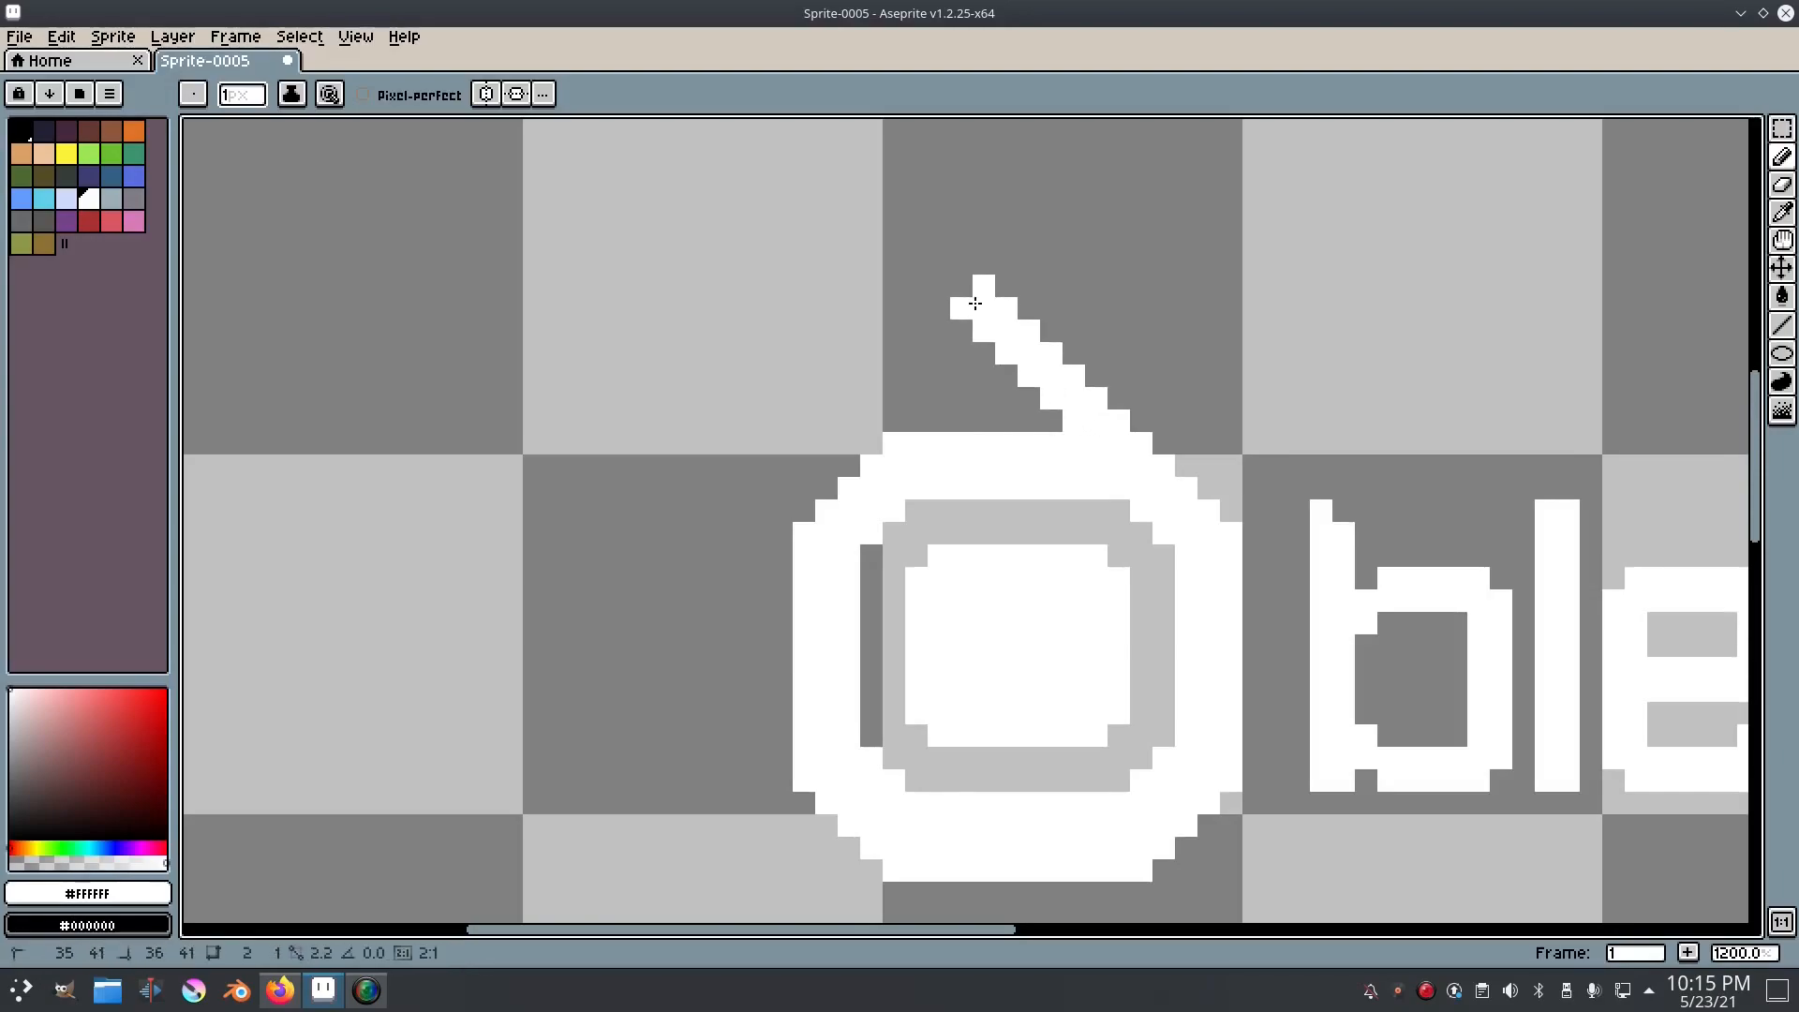
scroll(1069, 382, down, 3)
scroll(1070, 382, up, 1)
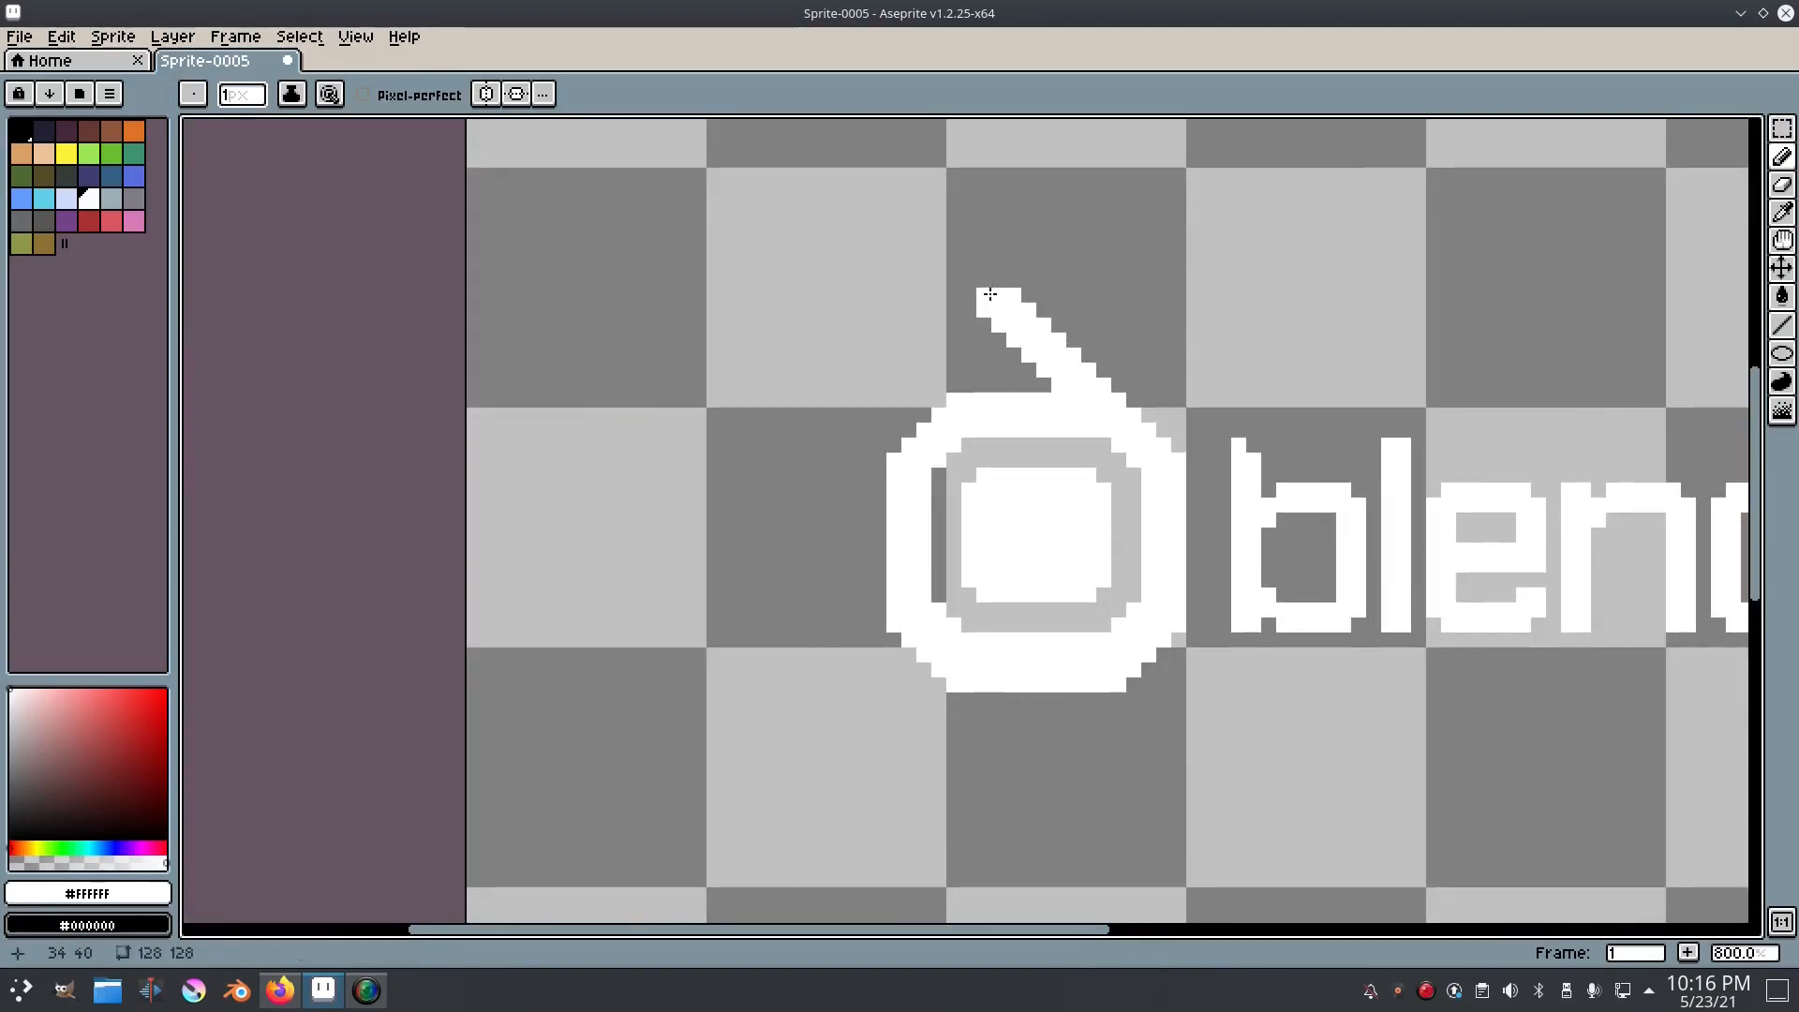
scroll(1172, 364, down, 4)
scroll(1171, 364, up, 7)
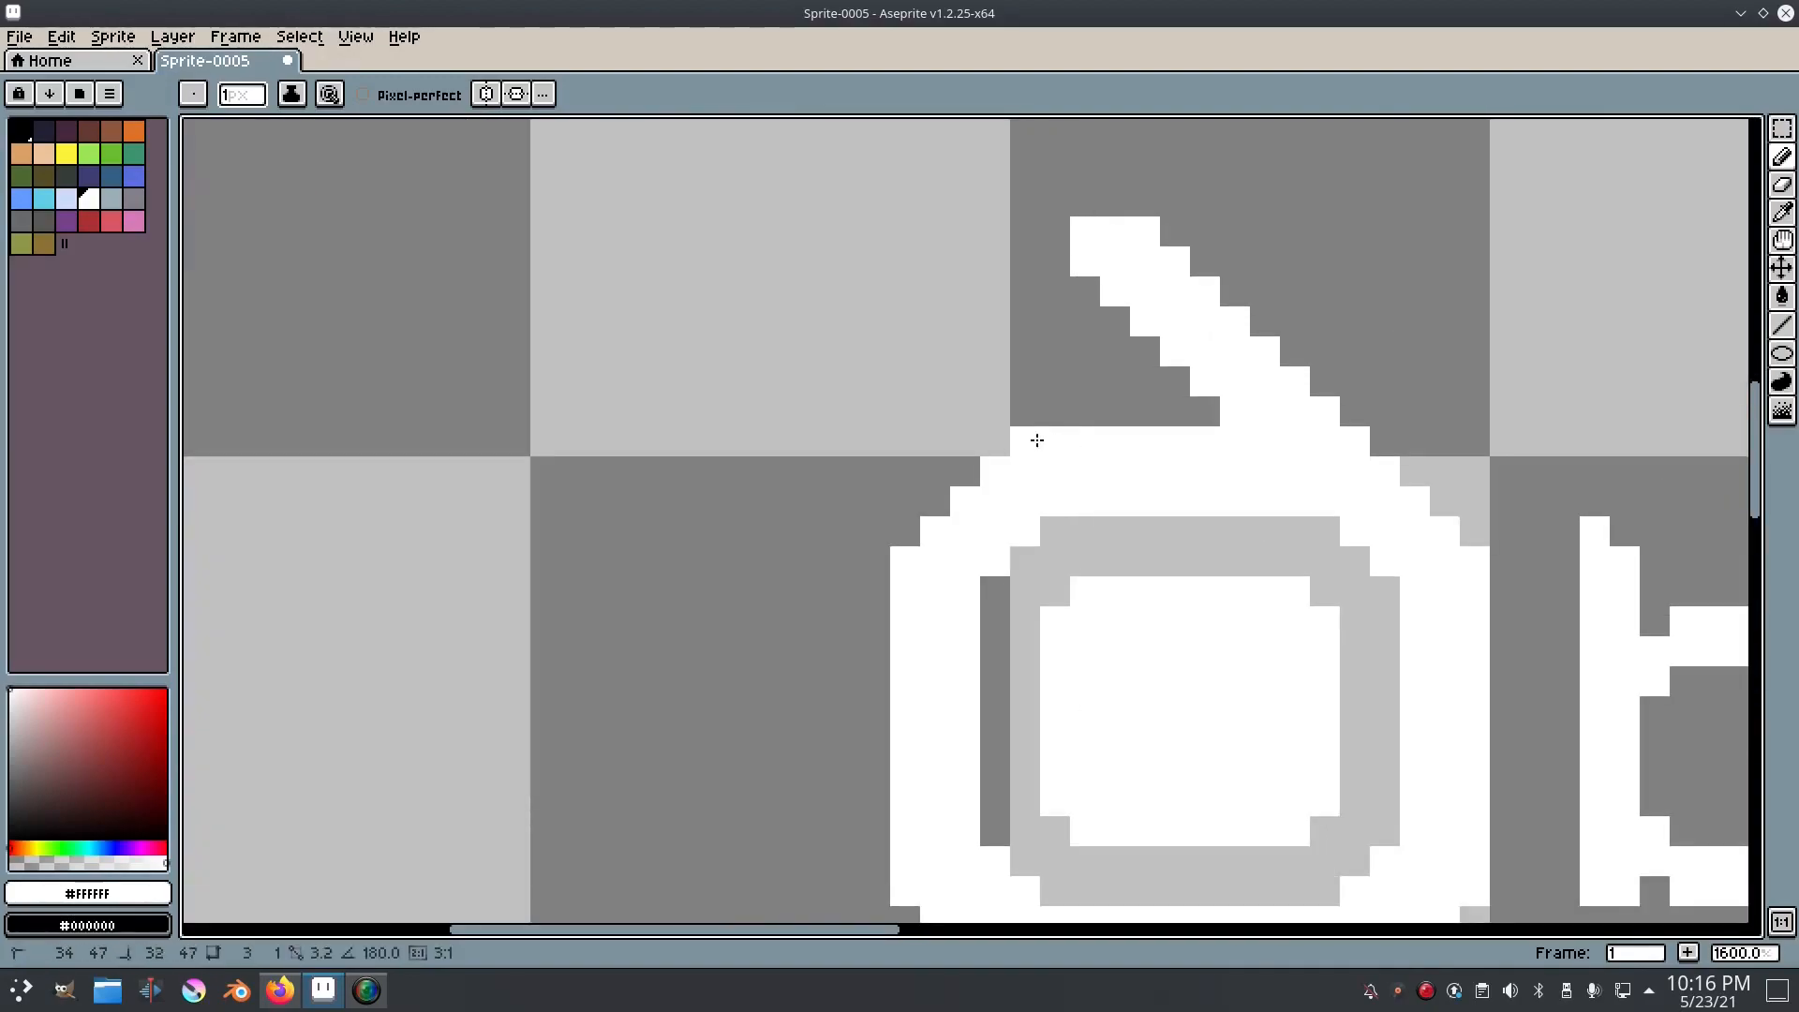
Step: Draw a filled white horizontal arm three pixels thick, extending the ring's top band about 11 pixels to the left with a clipped upper corner
shift+click(729, 444)
shift+click(695, 474)
mouse_move(694, 496)
mouse_down()
mouse_move(931, 497)
mouse_move(960, 474)
mouse_move(727, 466)
mouse_up()
shift+click(960, 473)
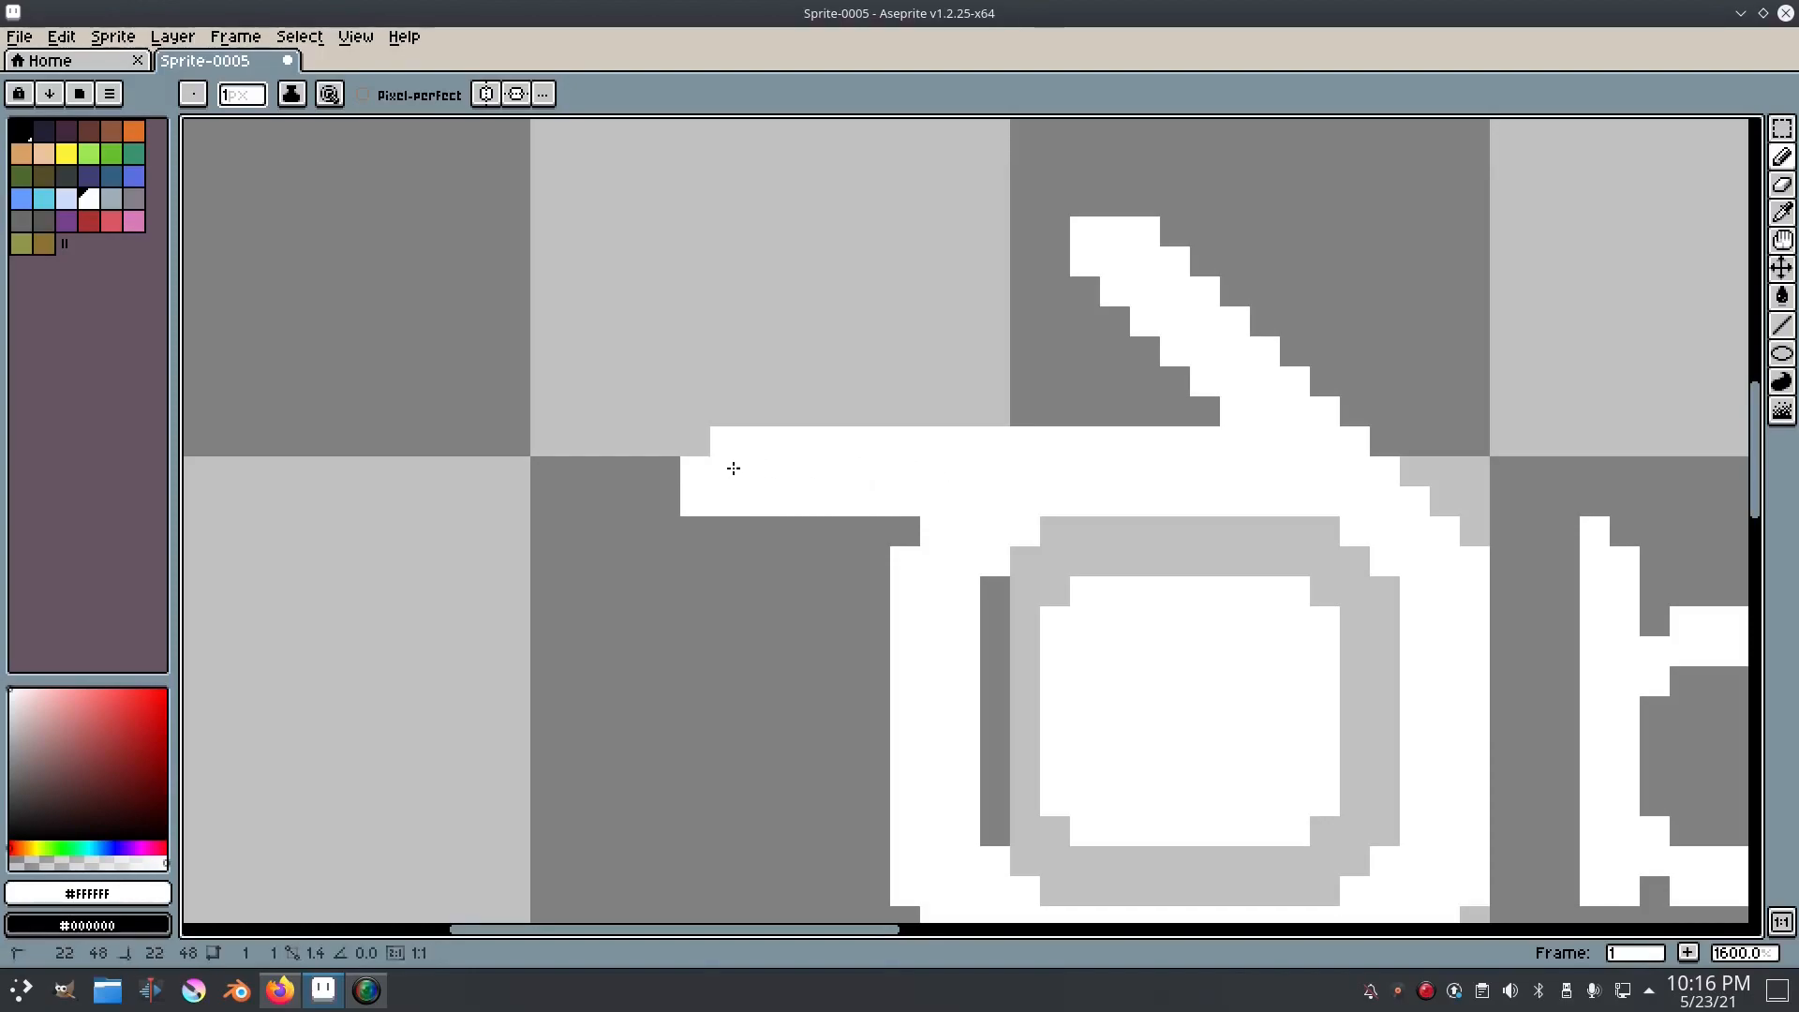
scroll(727, 466, down, 3)
scroll(892, 479, up, 2)
scroll(864, 483, down, 7)
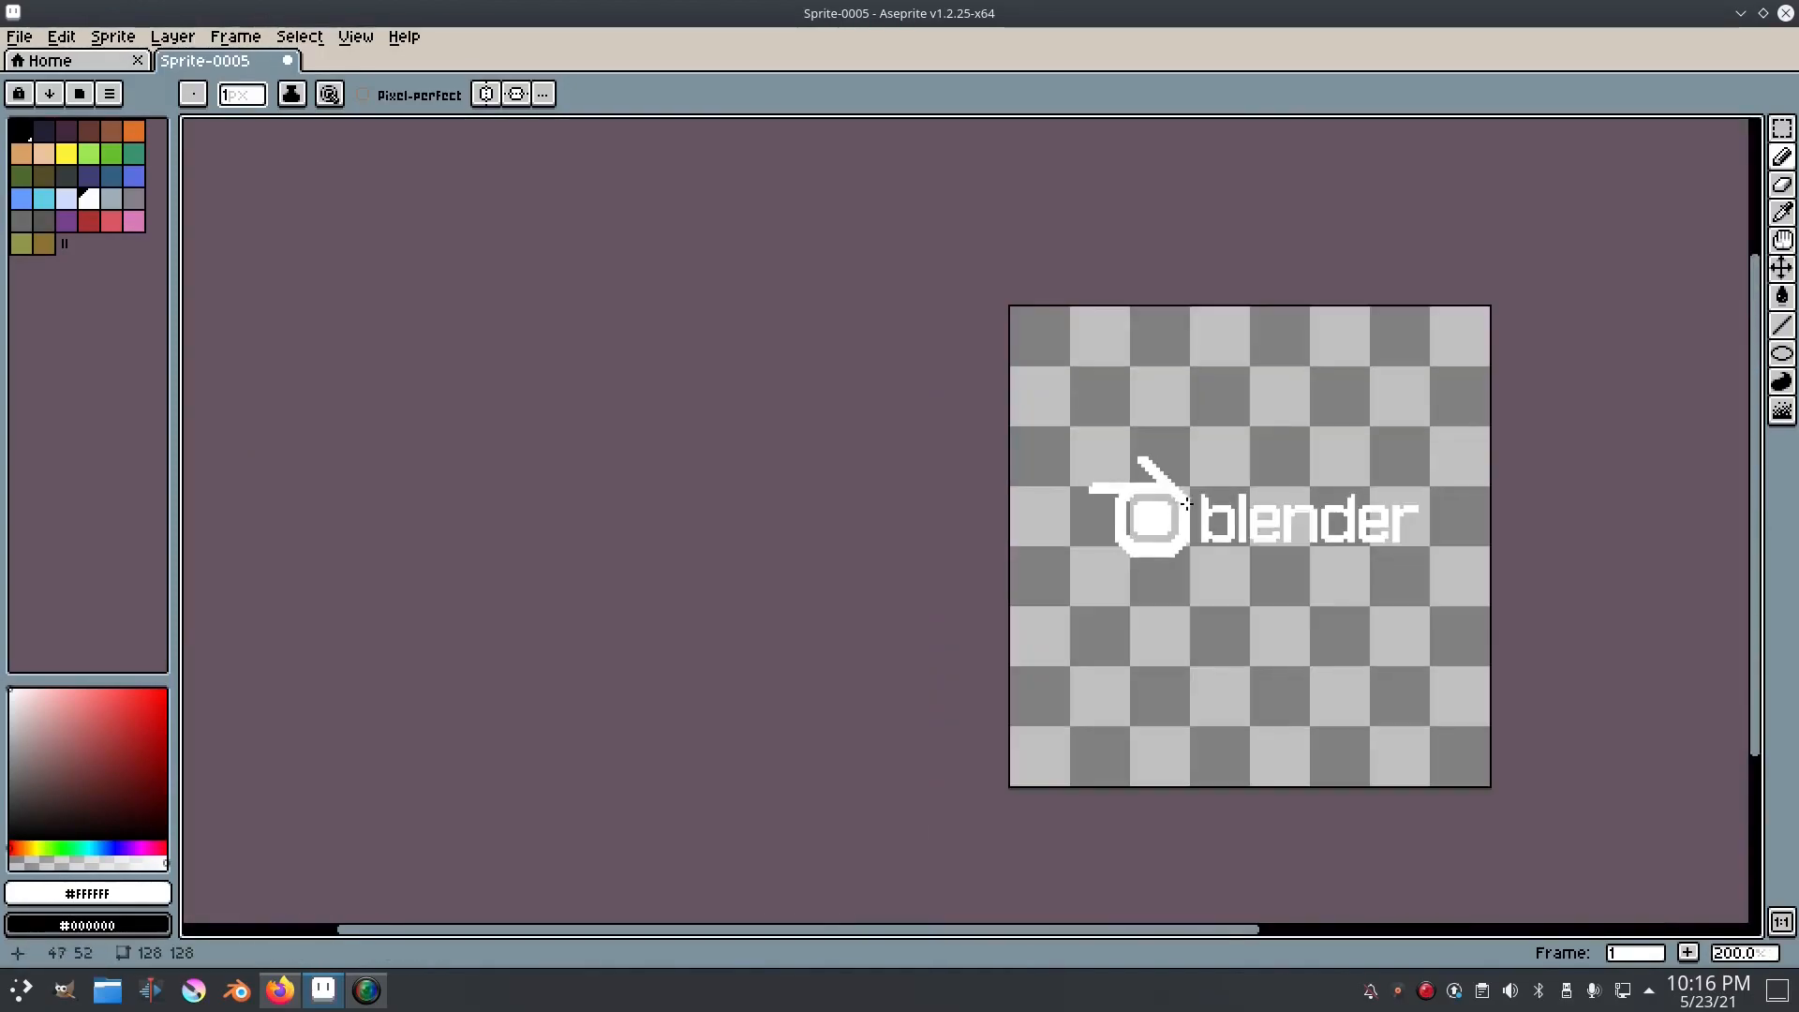
Step: Draw a thick white diagonal arm running down and left from the ring's upper-left corner
scroll(809, 477, up, 7)
mouse_move(809, 477)
mouse_down()
mouse_move(1007, 461)
mouse_move(883, 576)
mouse_move(857, 637)
mouse_move(831, 643)
mouse_move(1024, 509)
mouse_move(852, 685)
mouse_move(815, 690)
mouse_move(825, 667)
mouse_up()
scroll(824, 666, down, 4)
scroll(825, 666, up, 4)
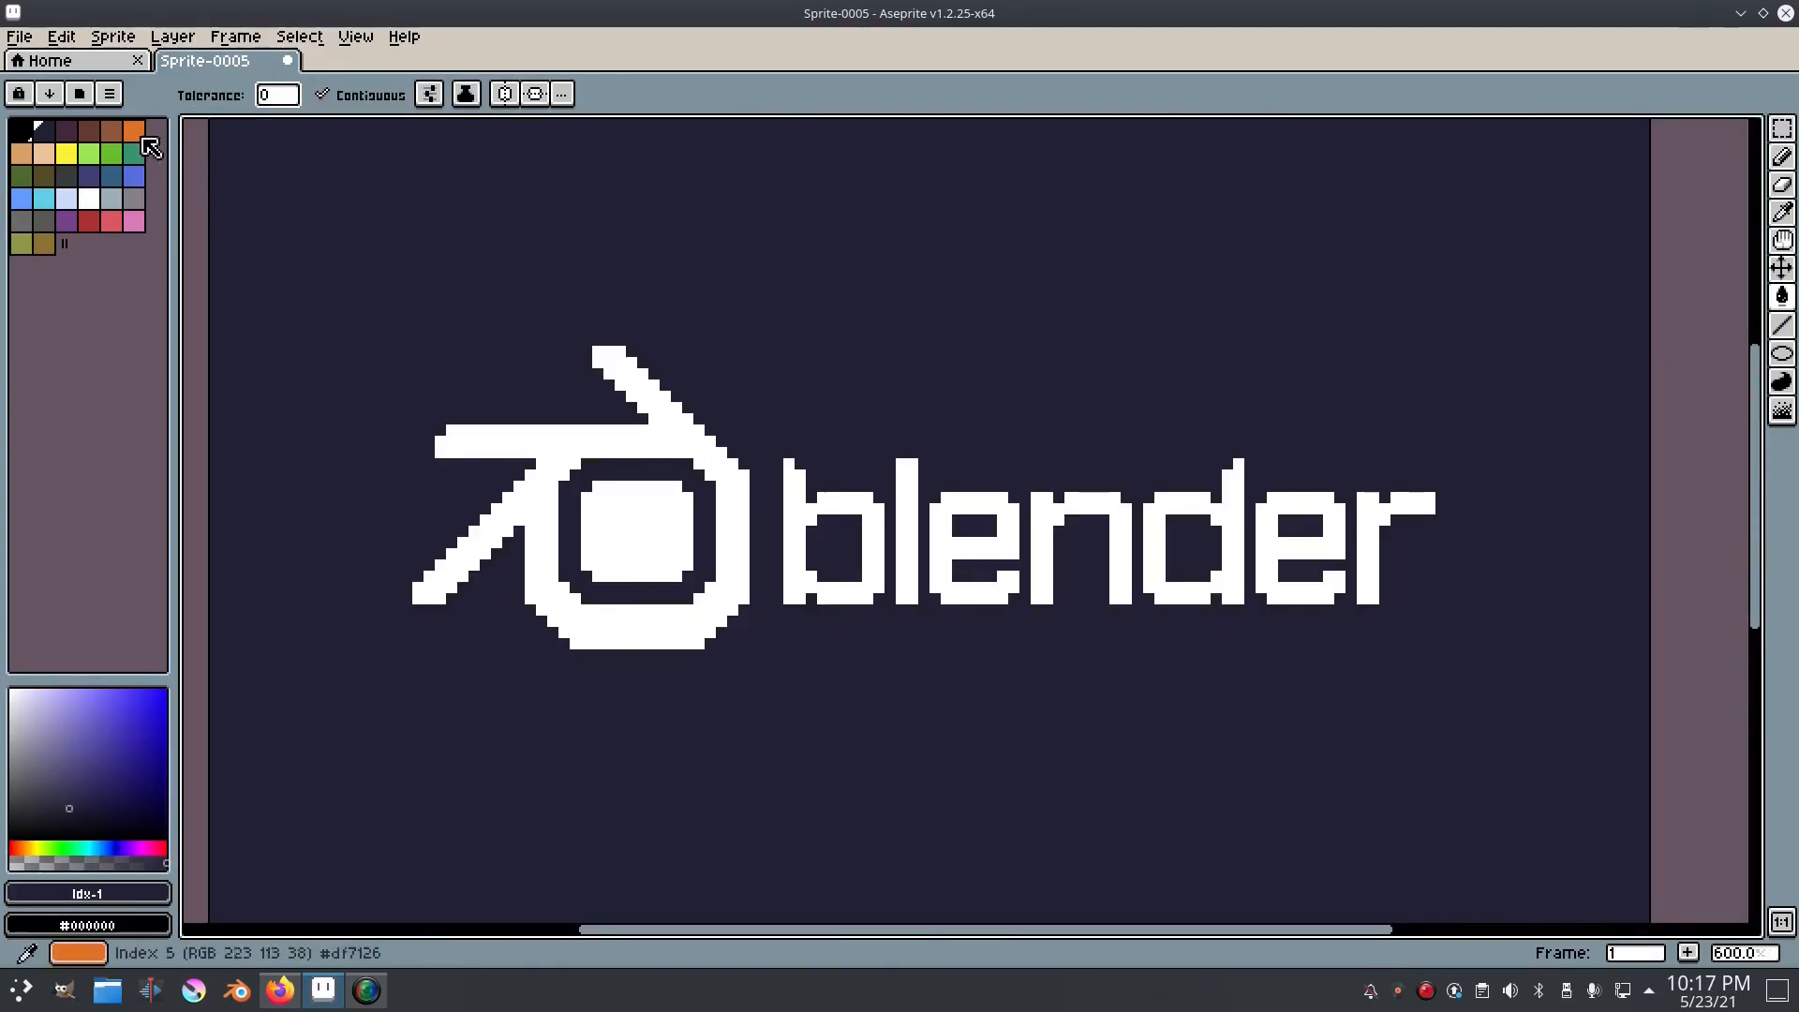
Step: Fill the ring and its three arms with orange (HSV 24°, 69, 92)
click(142, 139)
click(116, 705)
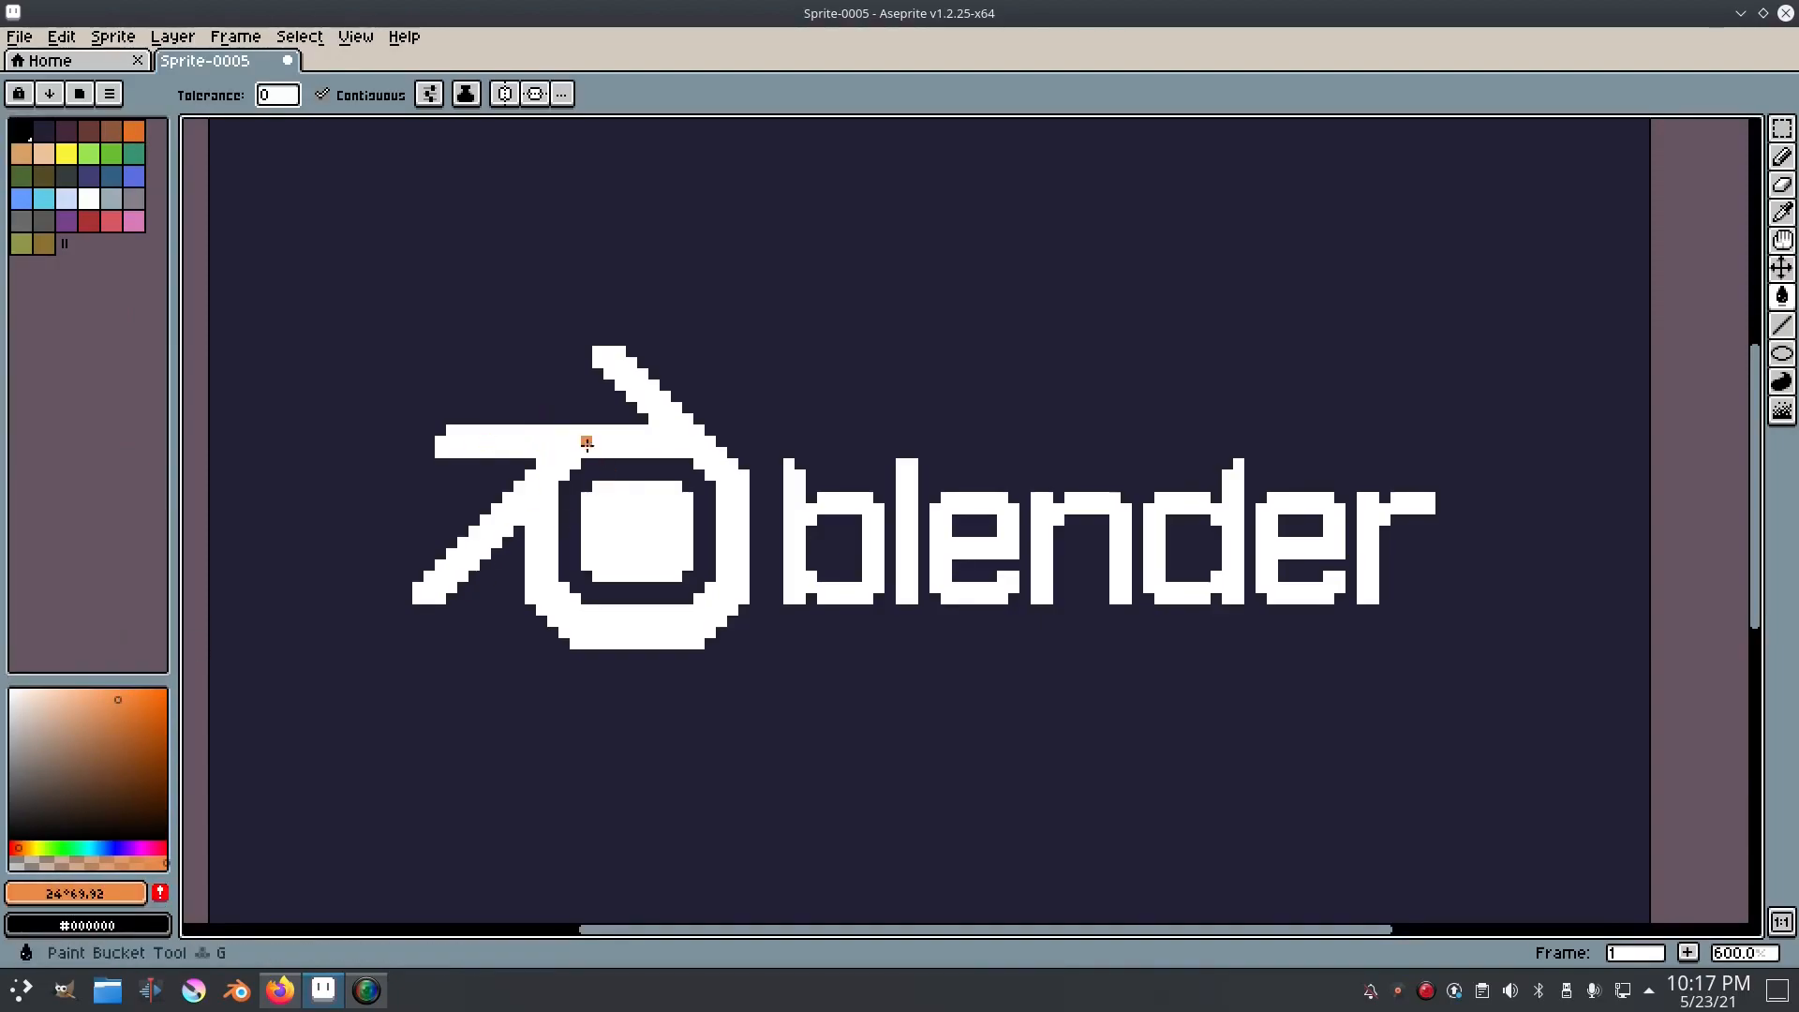
click(542, 441)
scroll(549, 625, up, 2)
drag(678, 492, 766, 575)
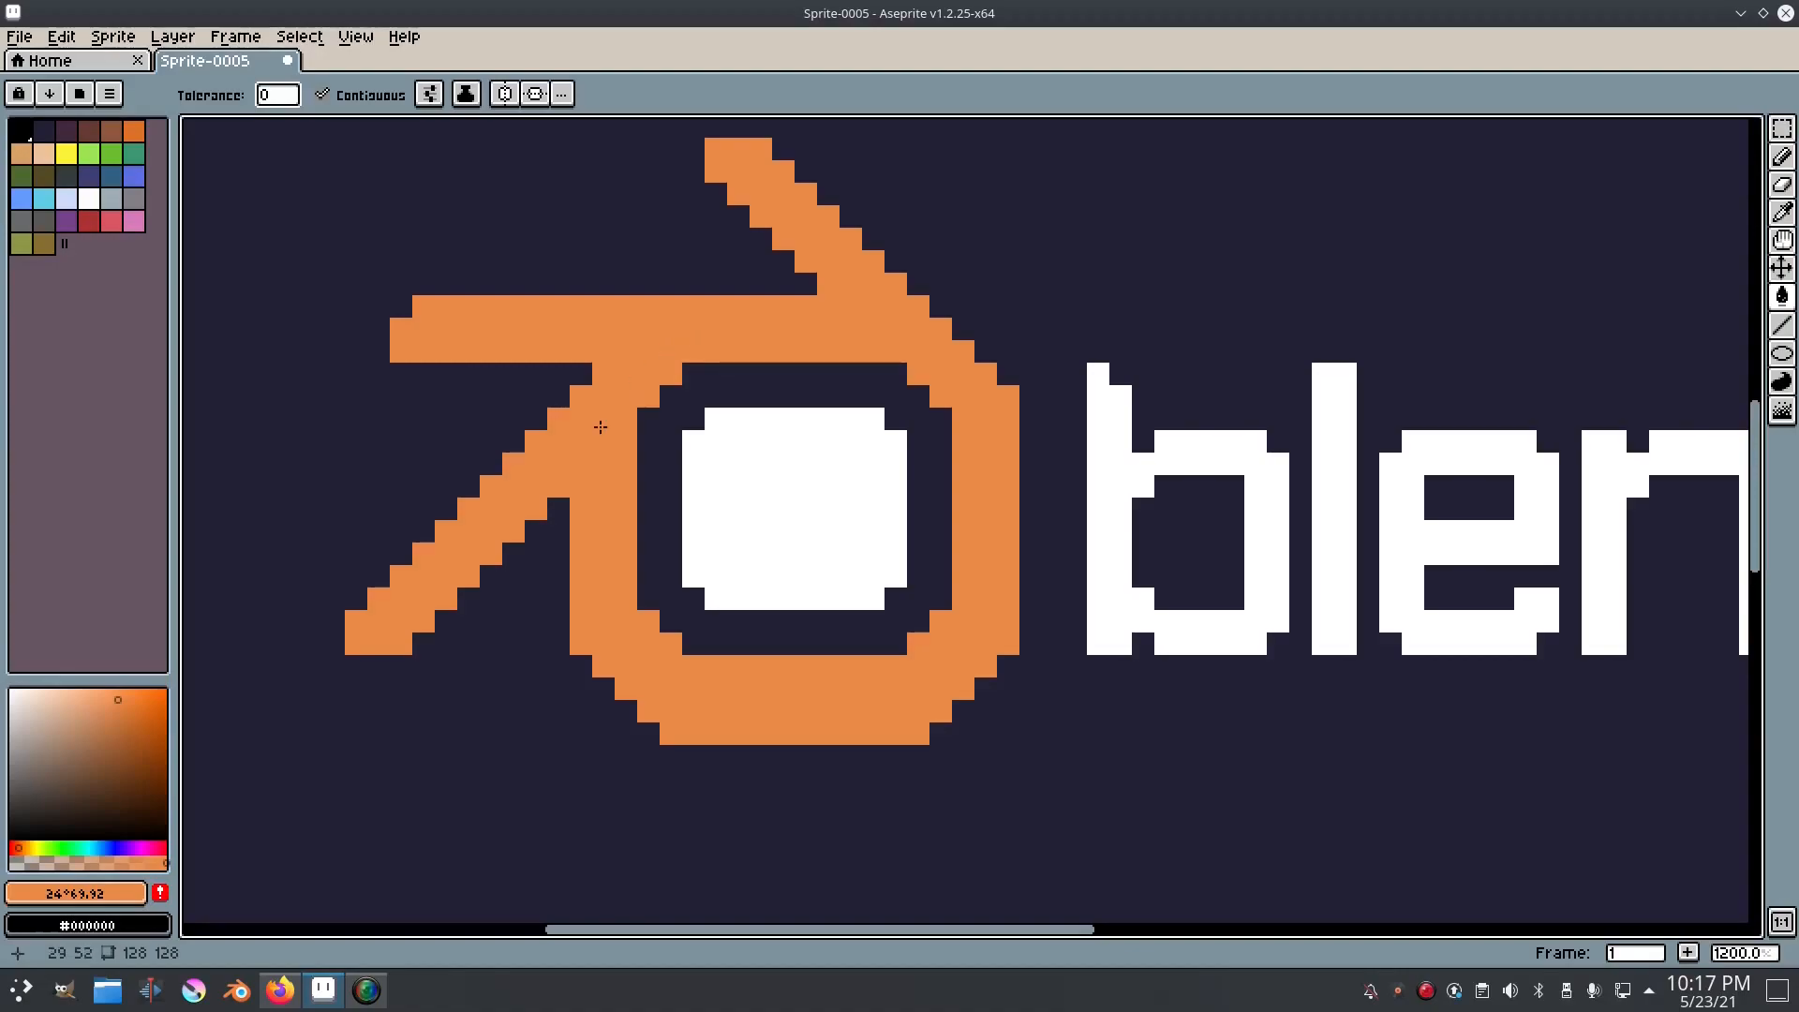
Step: Fill the centre square of the ring with blue (HSV 208°, 67, 57)
click(97, 848)
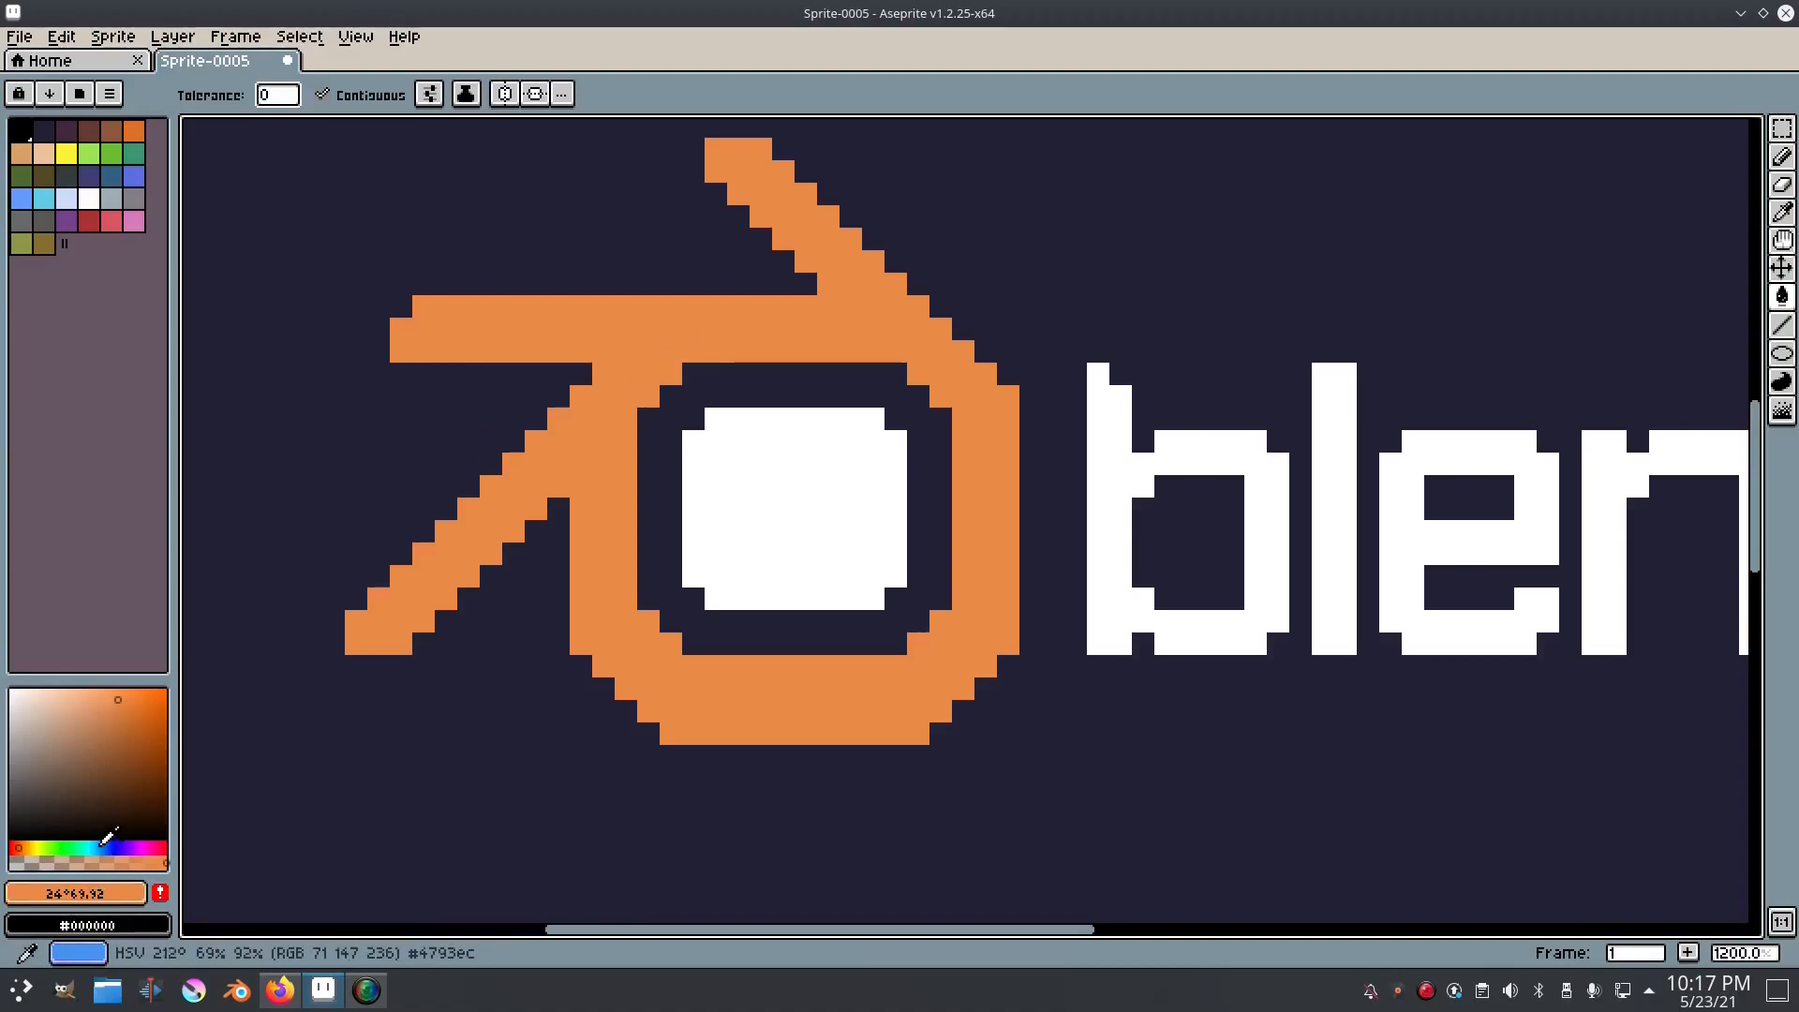
click(143, 715)
drag(144, 715, 139, 724)
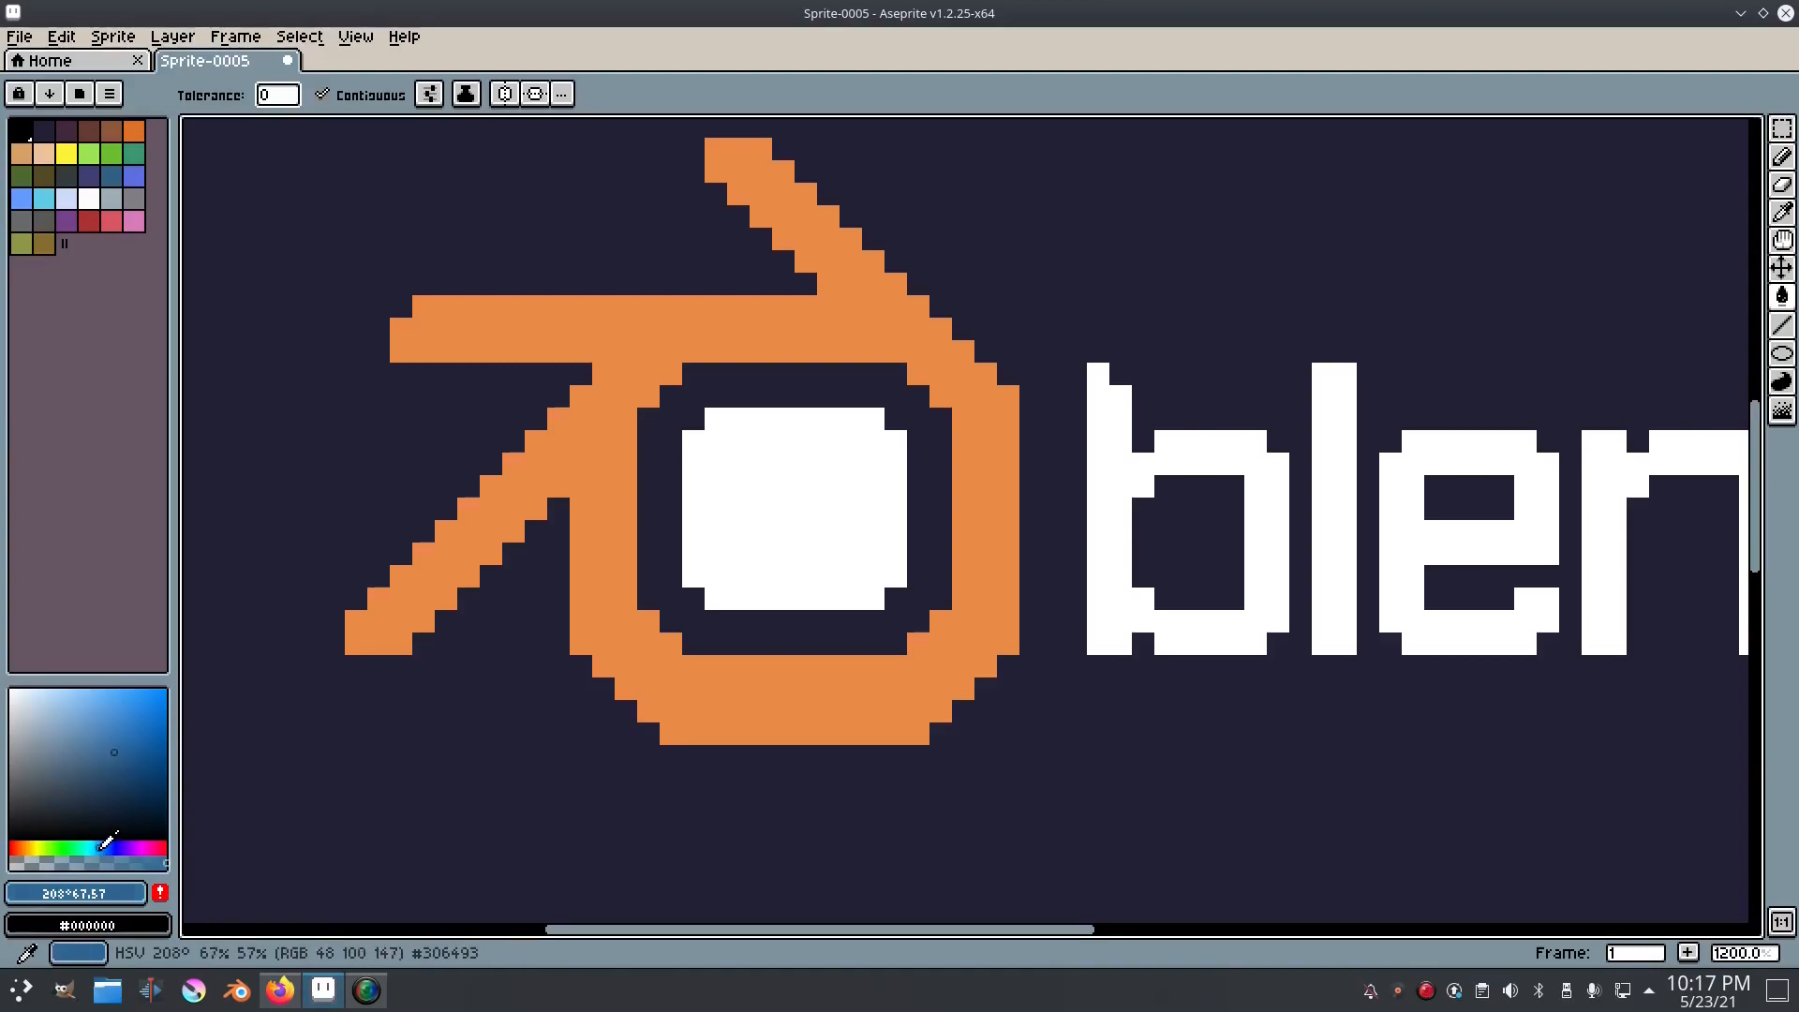
click(803, 503)
scroll(1104, 691, down, 7)
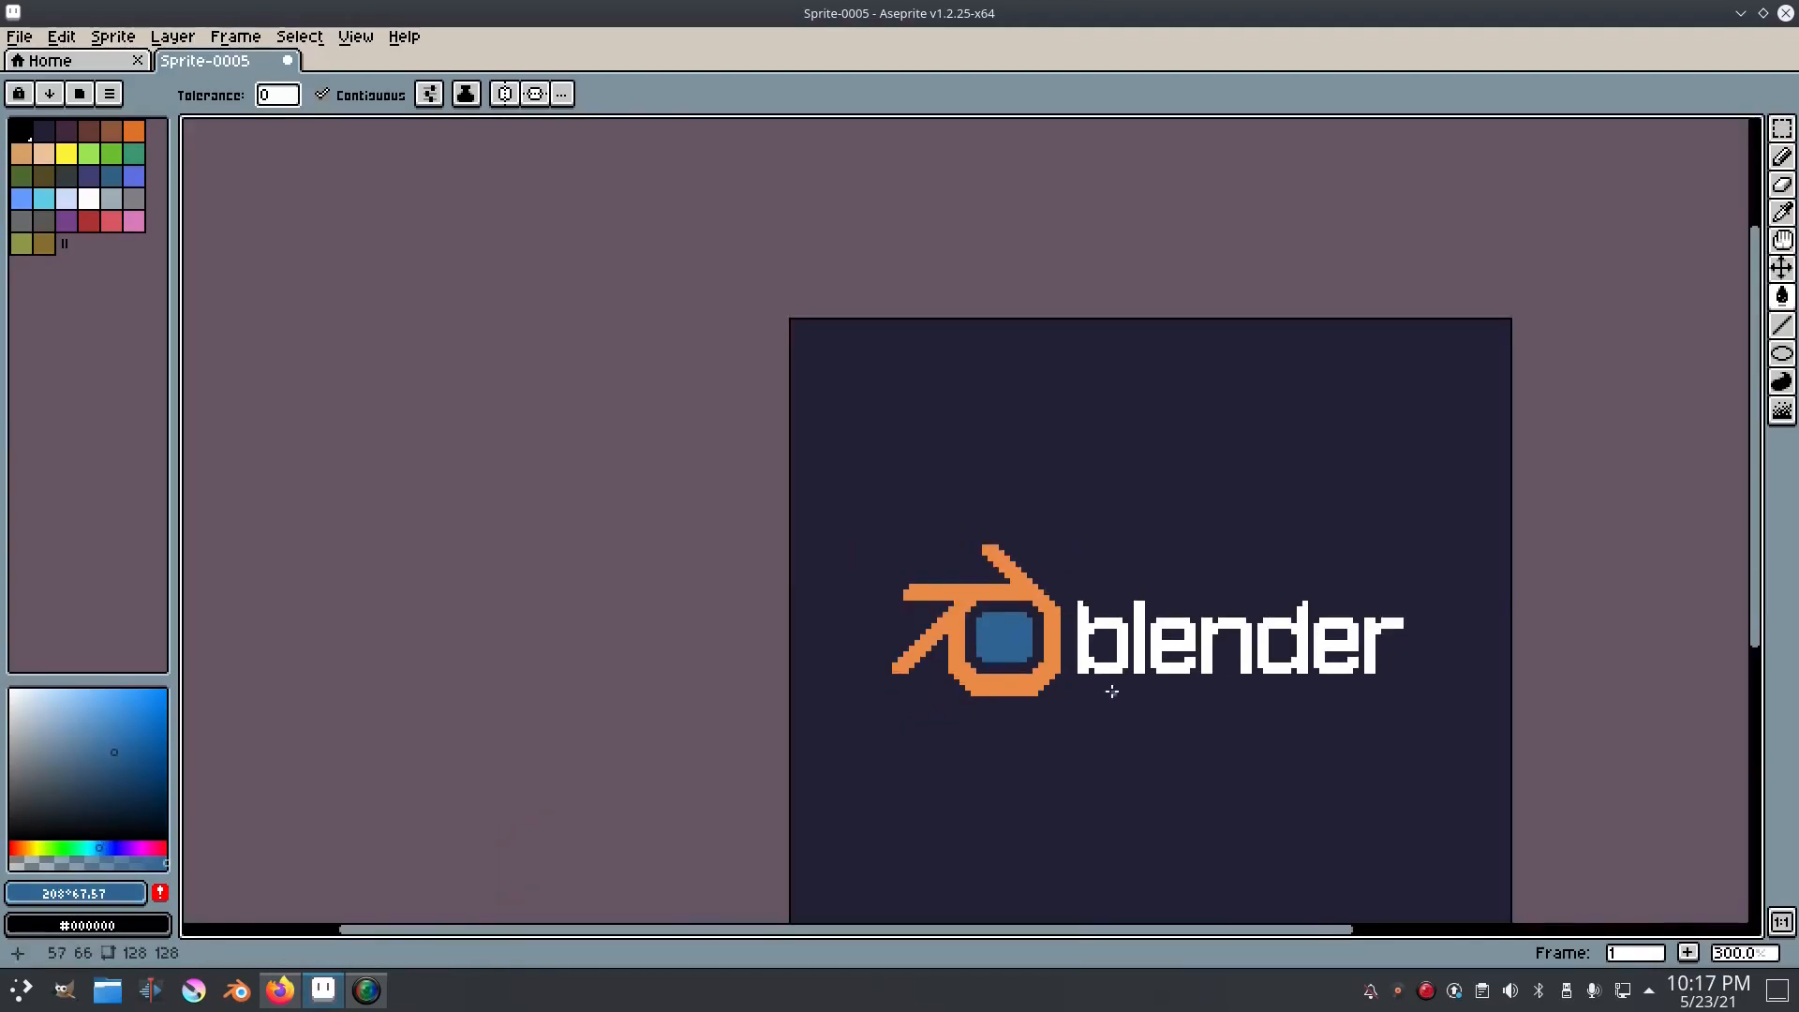
scroll(1012, 675, up, 3)
scroll(1084, 706, down, 4)
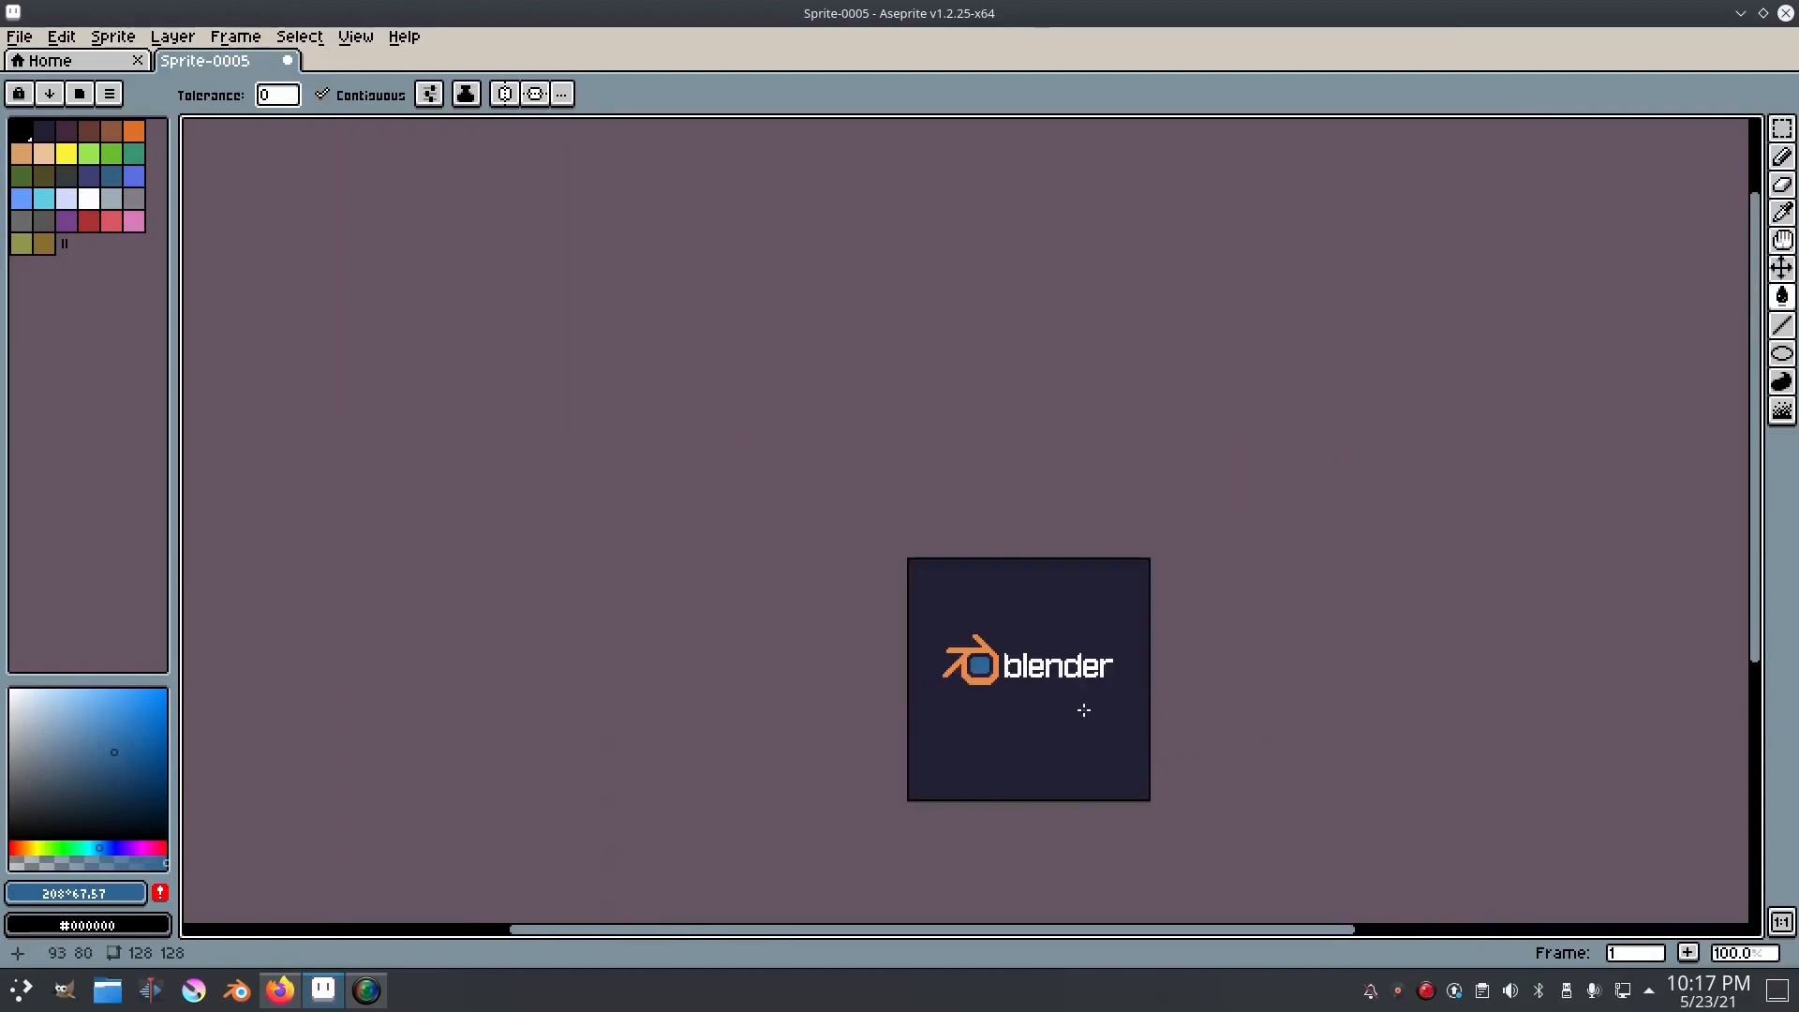
scroll(1056, 682, up, 4)
scroll(1056, 682, up, 1)
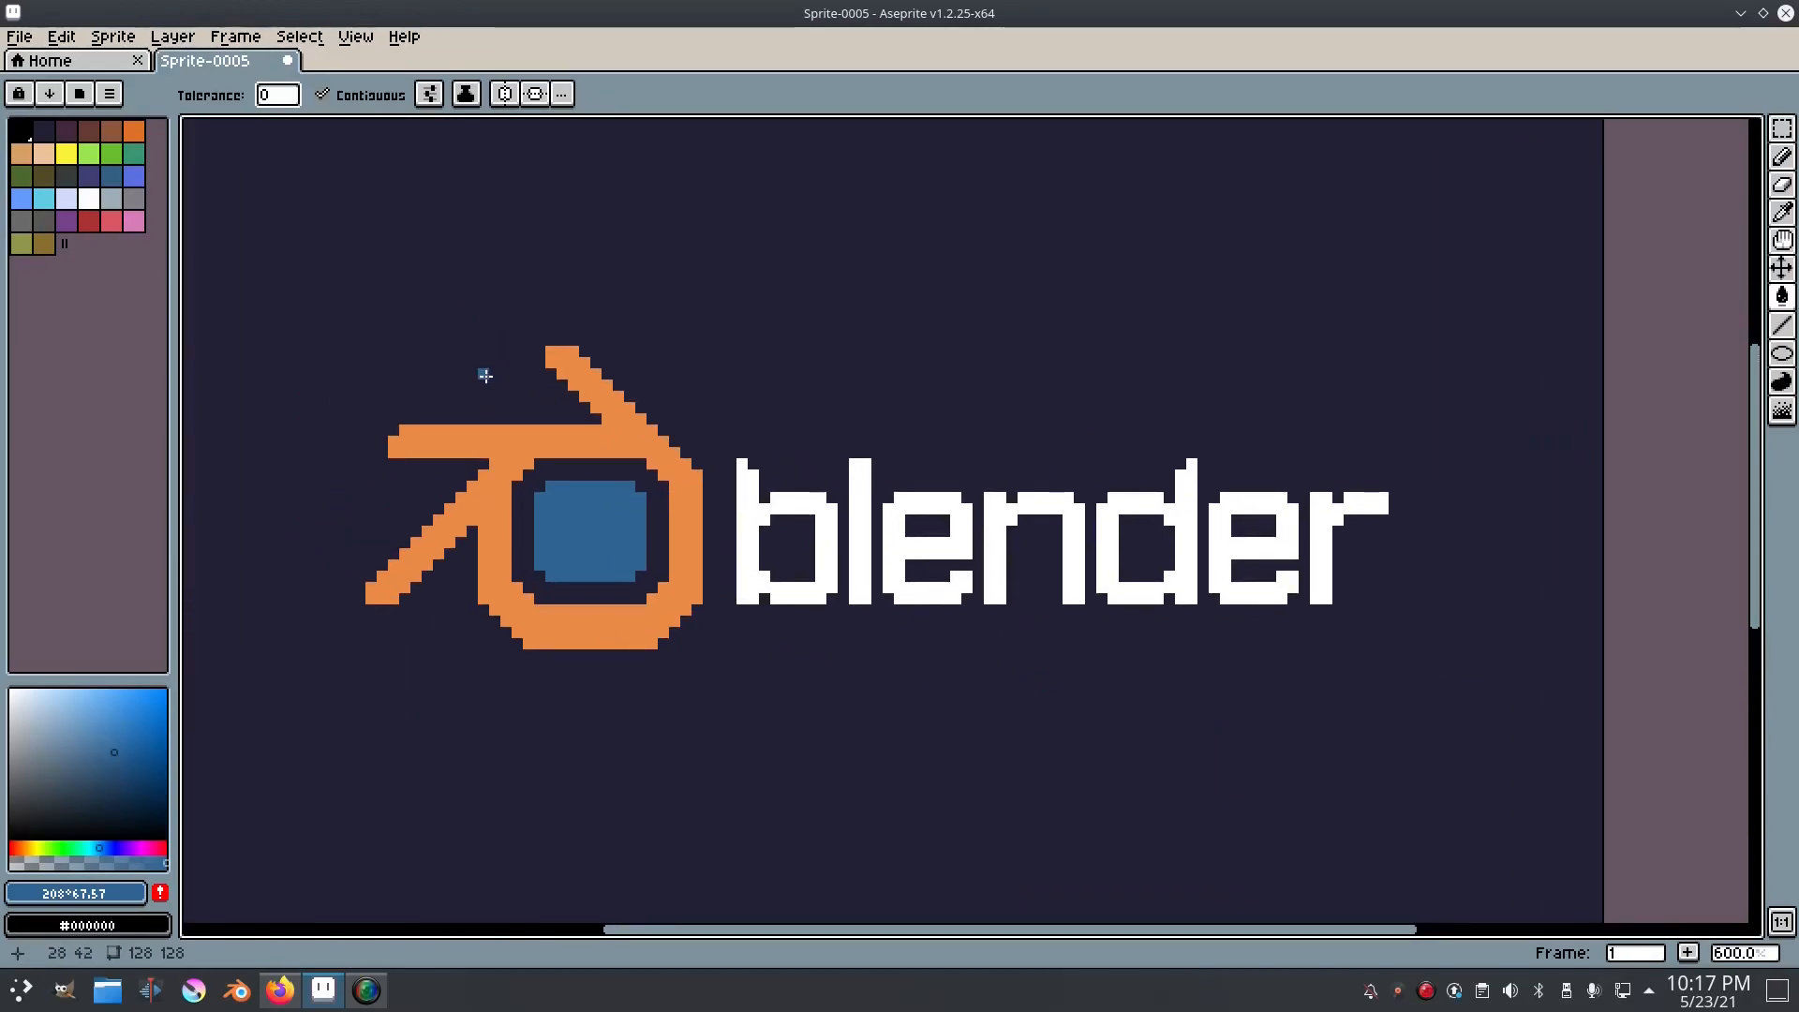
Step: Select the orange and blue symbol, move it about two pixels right towards the word, and deselect it
key(m)
drag(281, 273, 720, 722)
drag(660, 638, 682, 634)
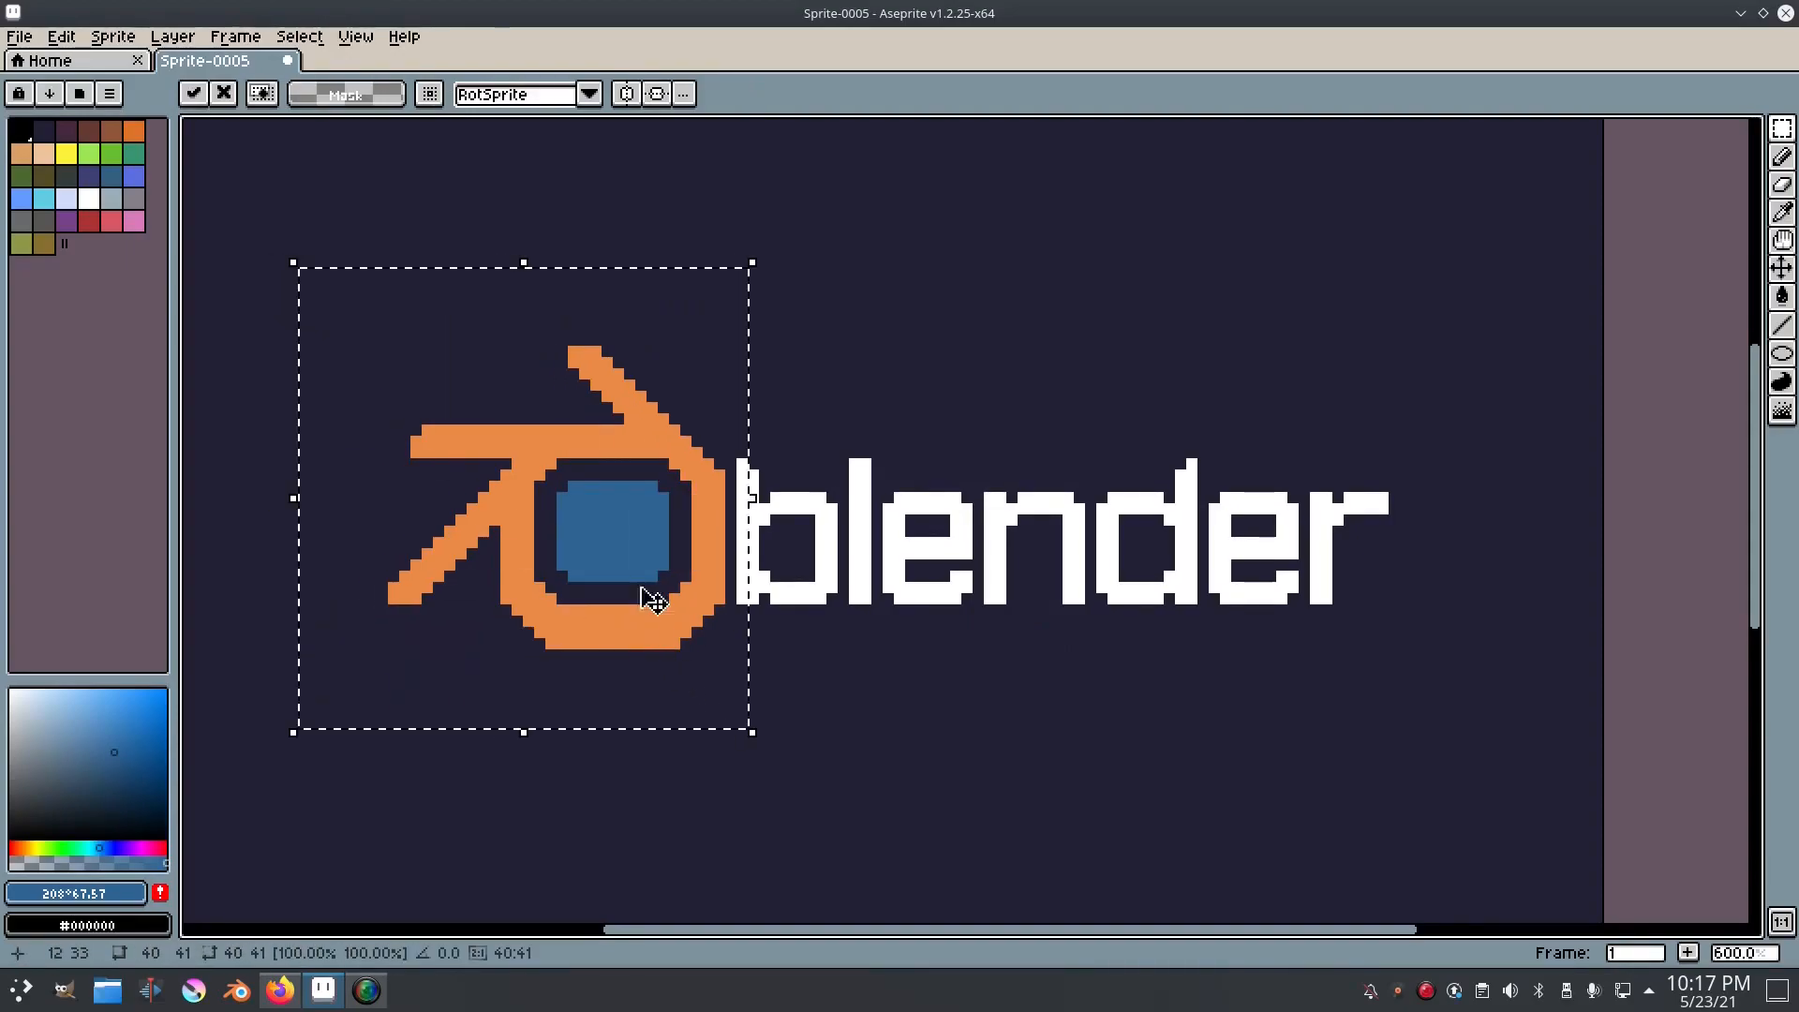
click(299, 35)
click(309, 81)
Step: Show the timeline and add a new layer above Layer 1
key(Tab)
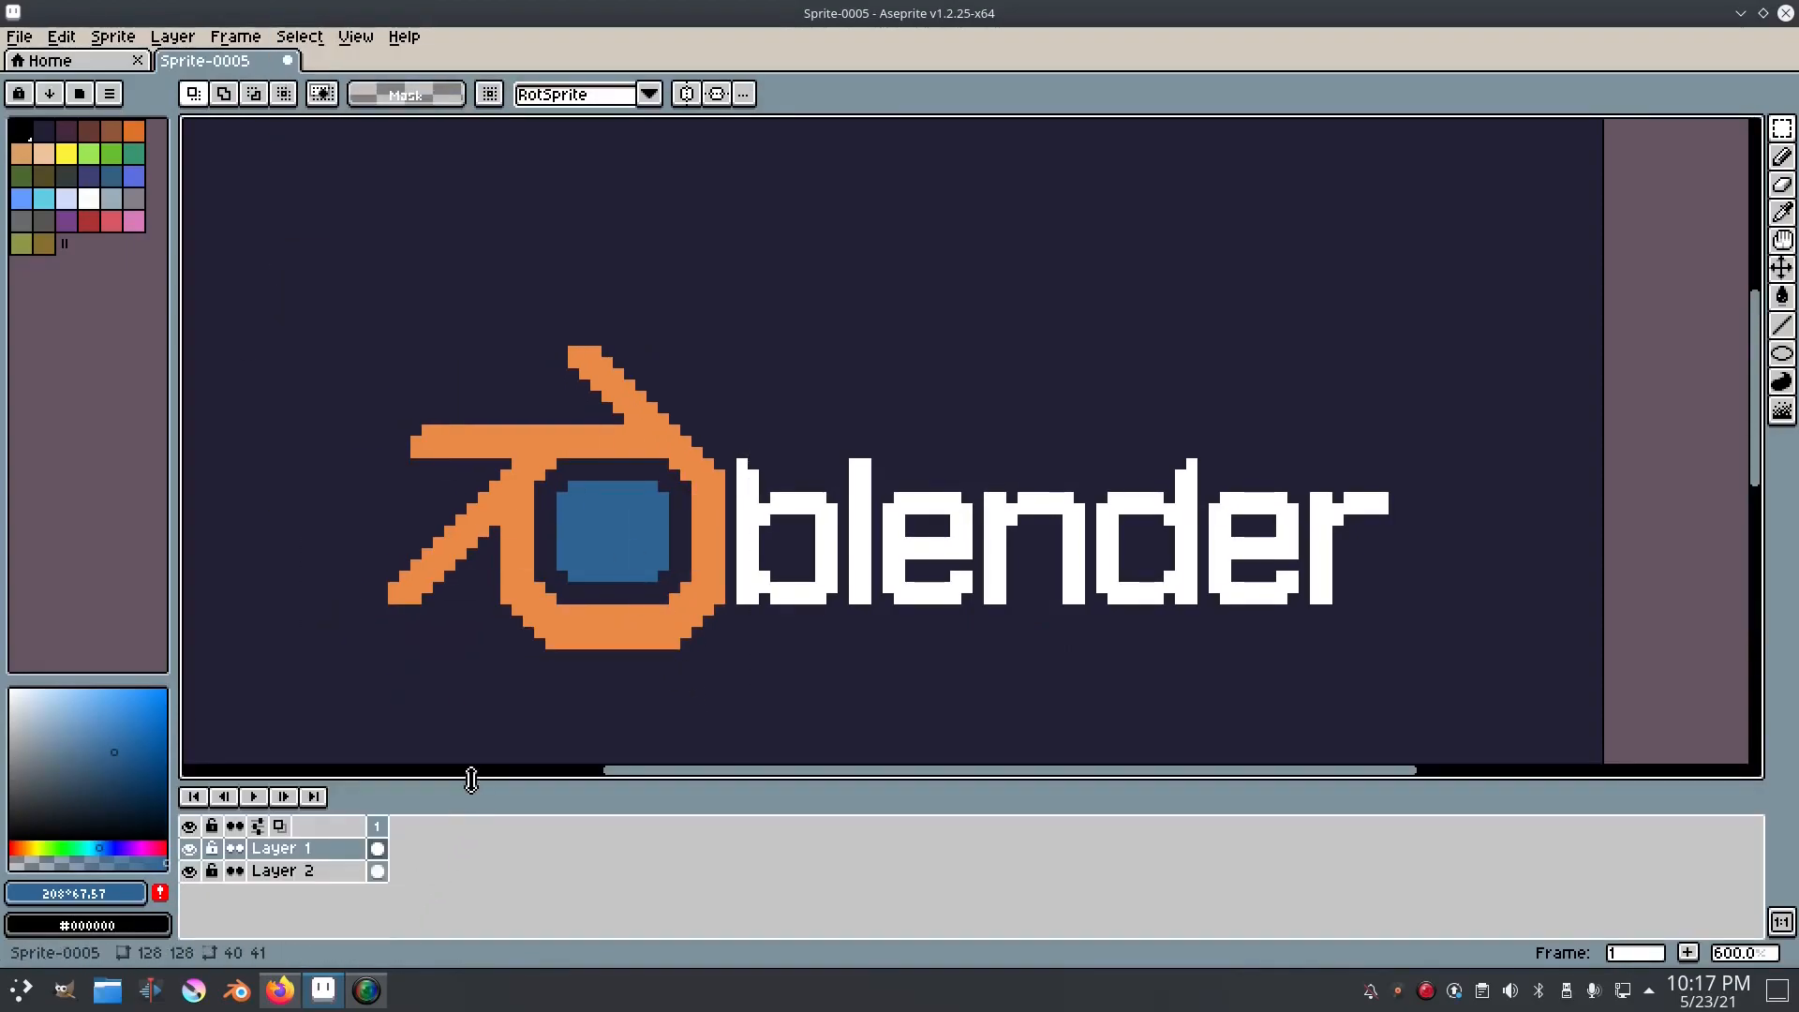
right_click(343, 857)
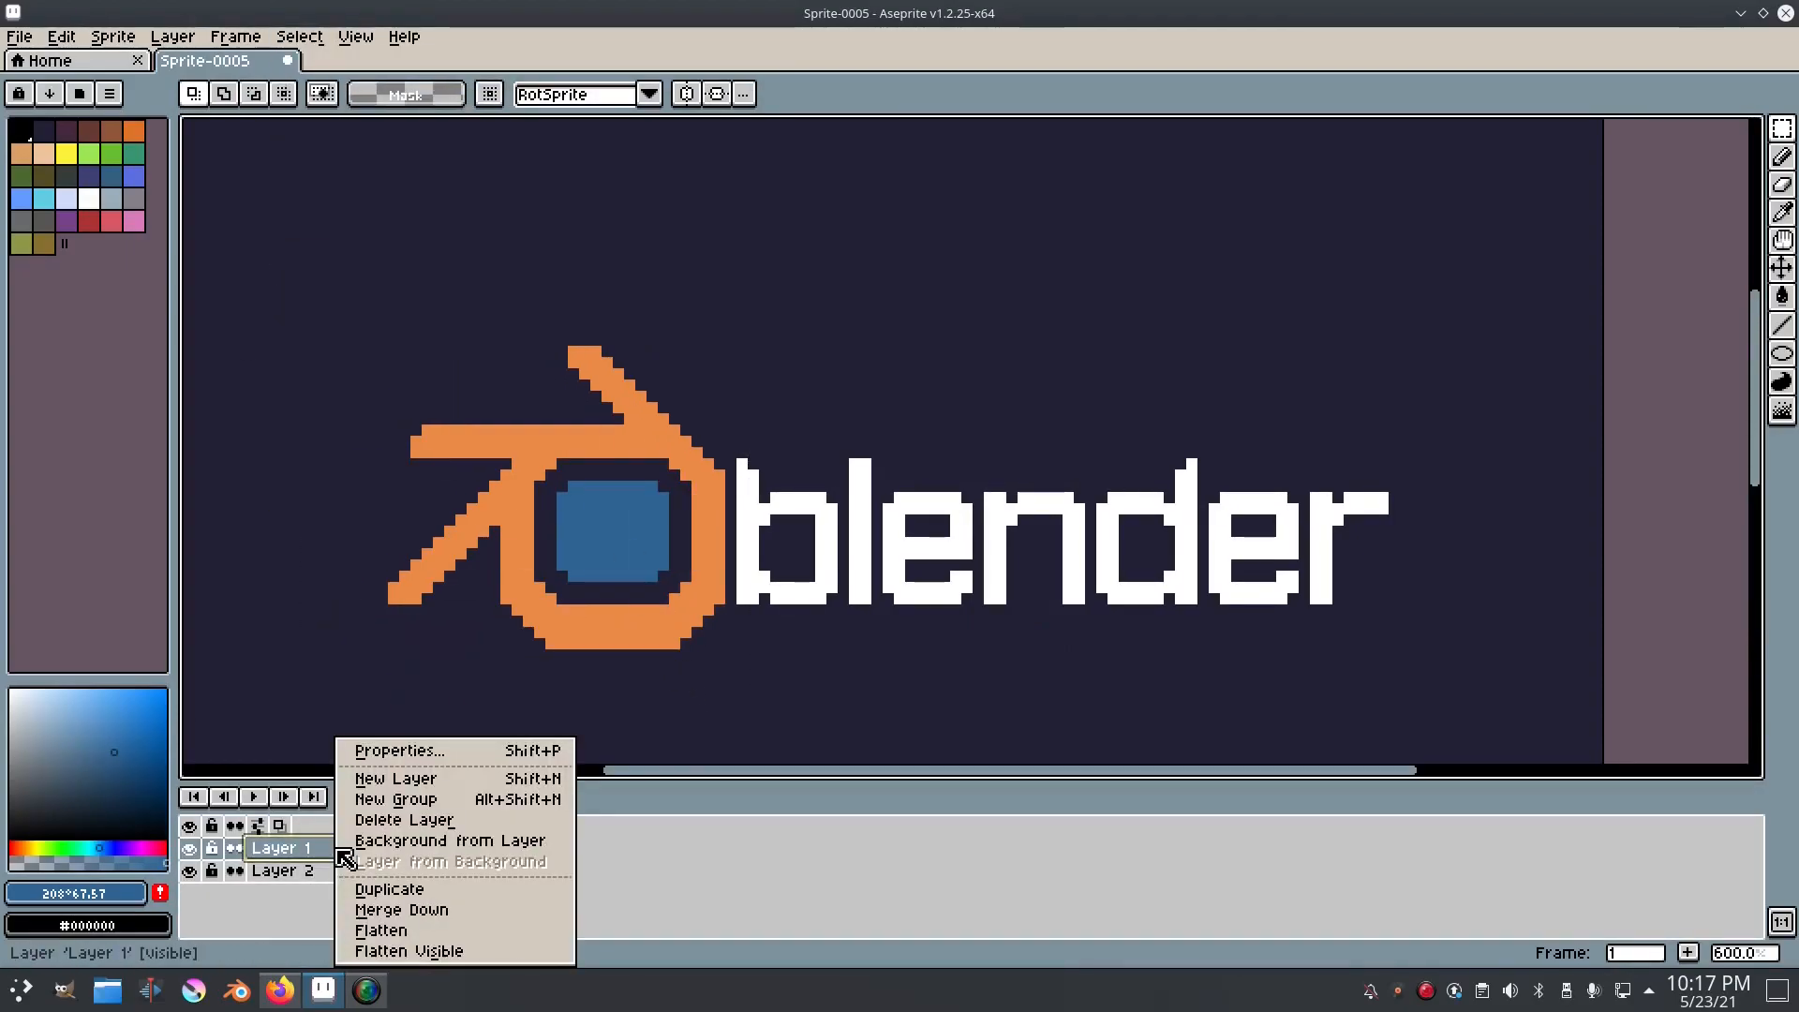
click(396, 779)
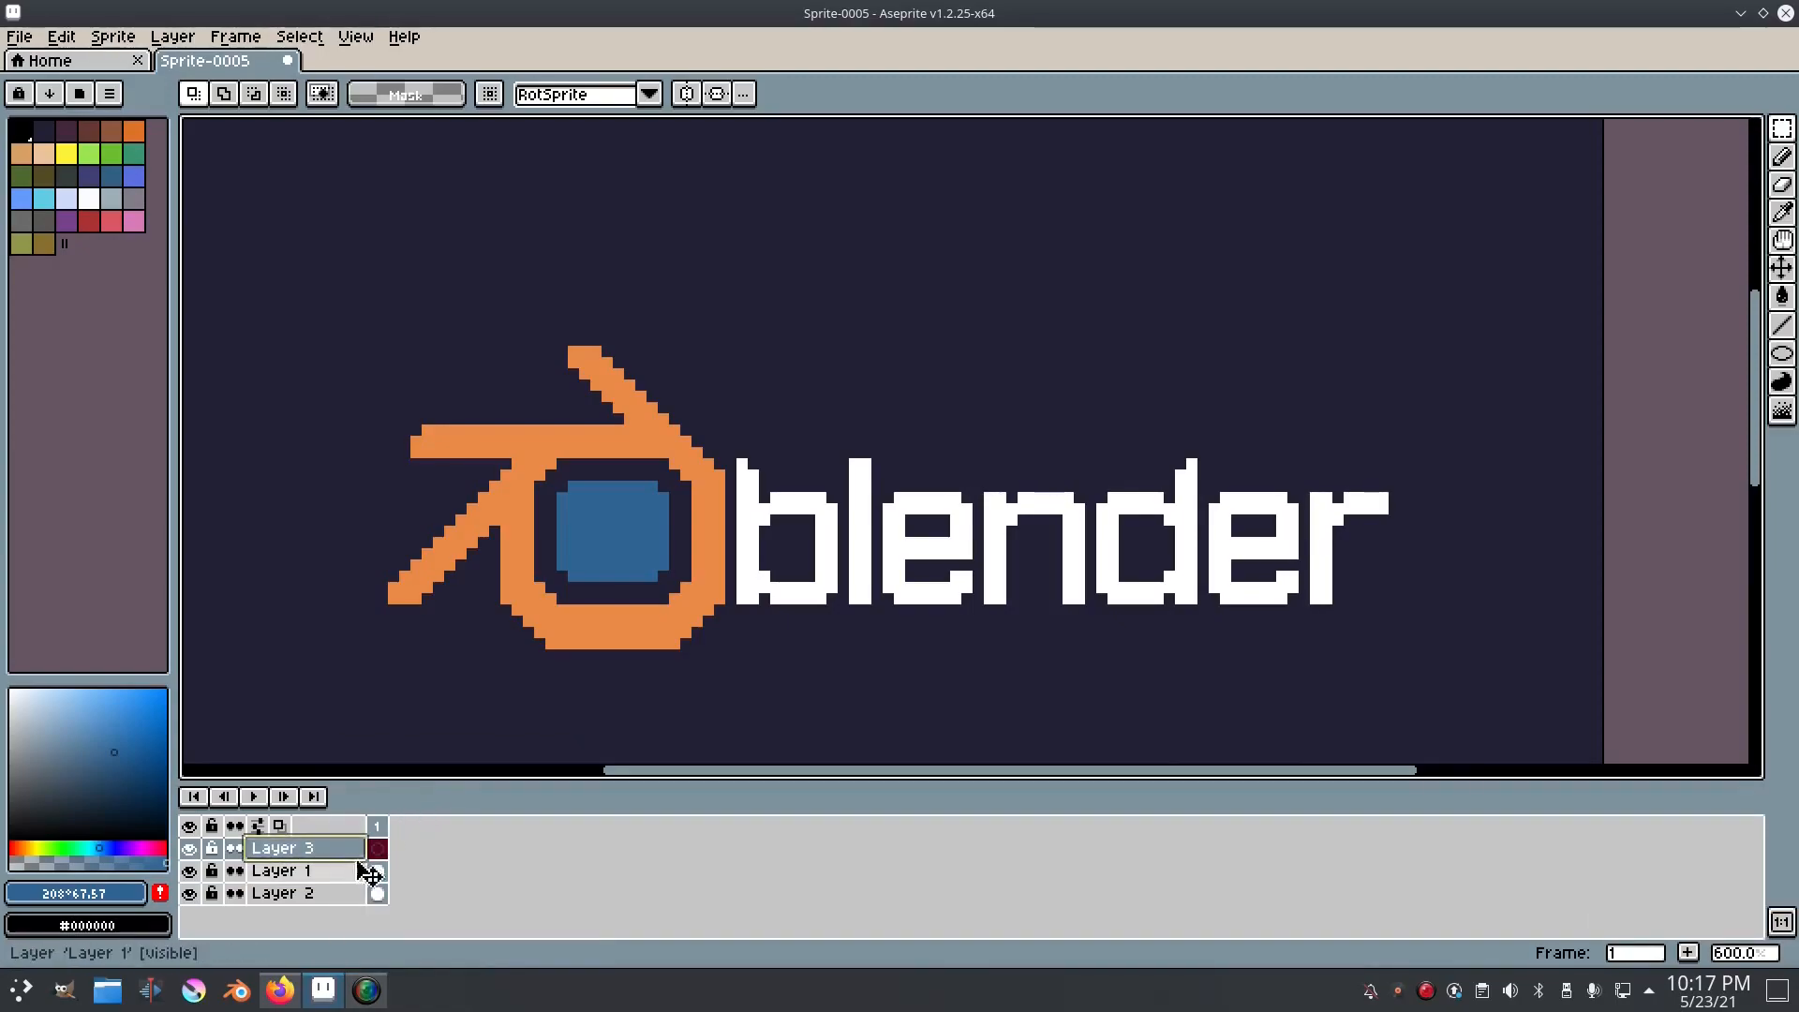
scroll(609, 600, up, 1)
scroll(514, 413, up, 2)
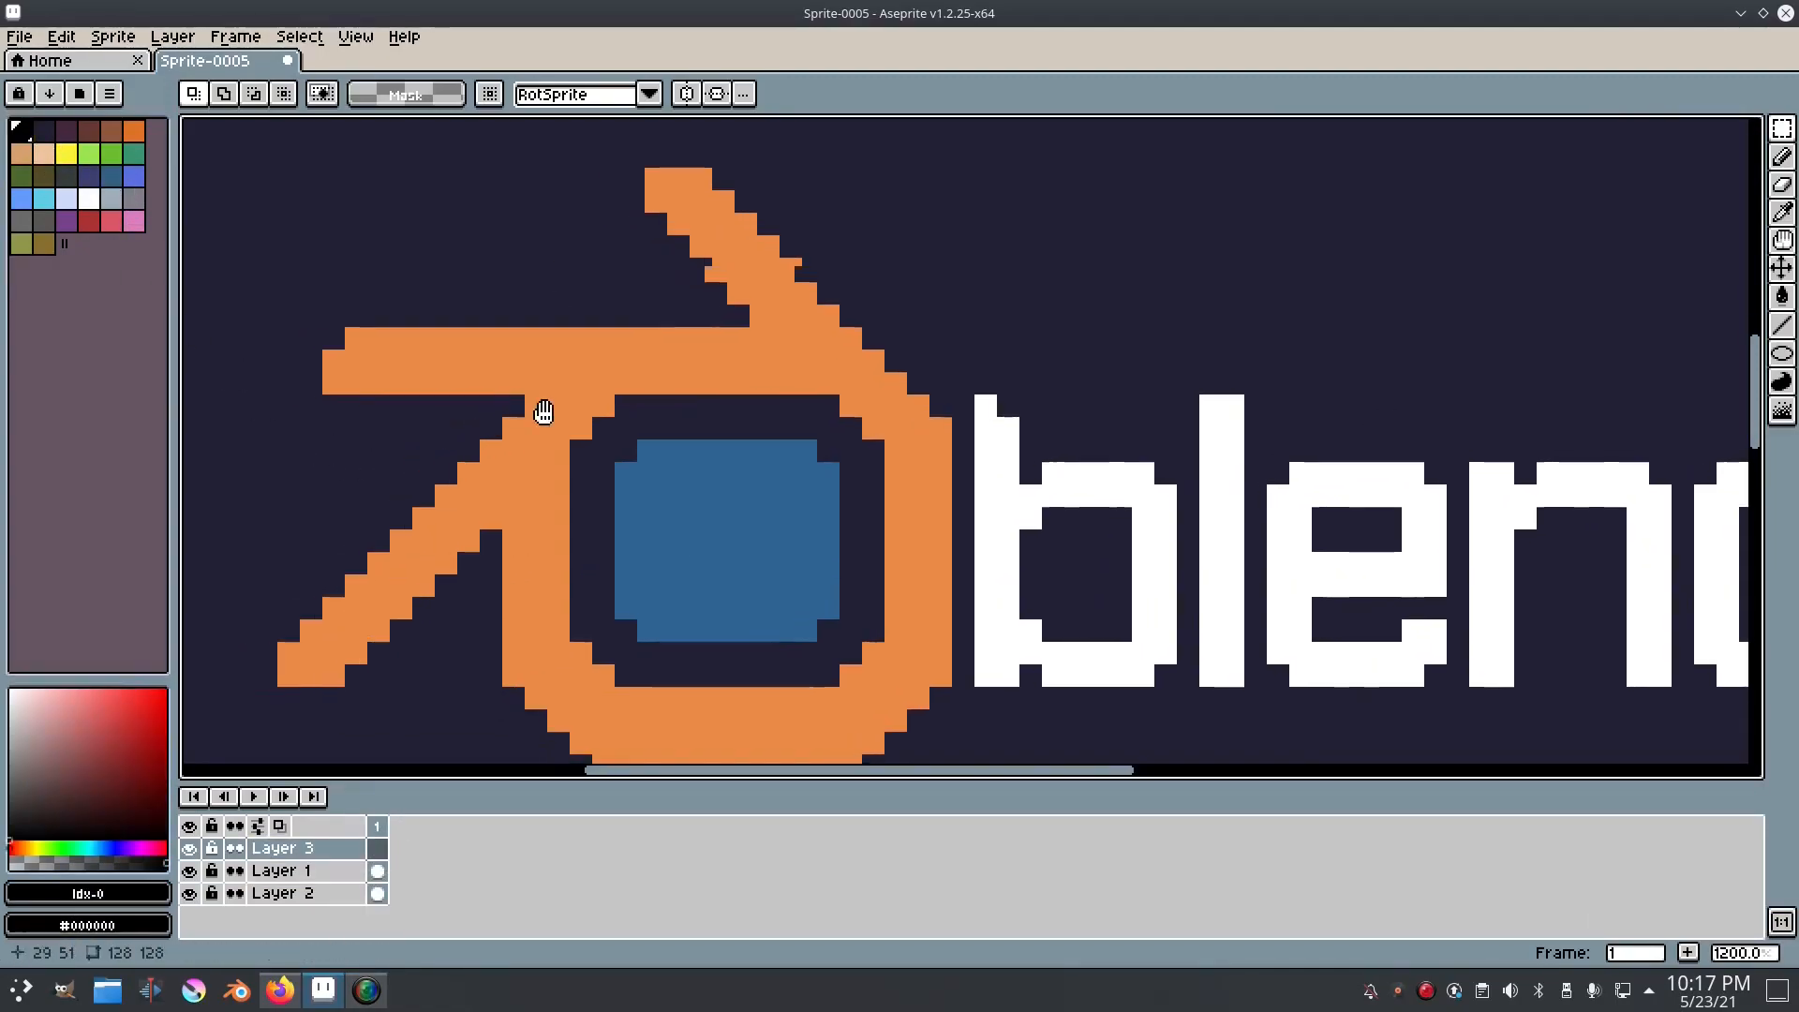
Step: Recolour the background on Layer 2, trying blue and two greys and settling on muted purple (HSV 245°, 30, 41)
key(b)
click(335, 902)
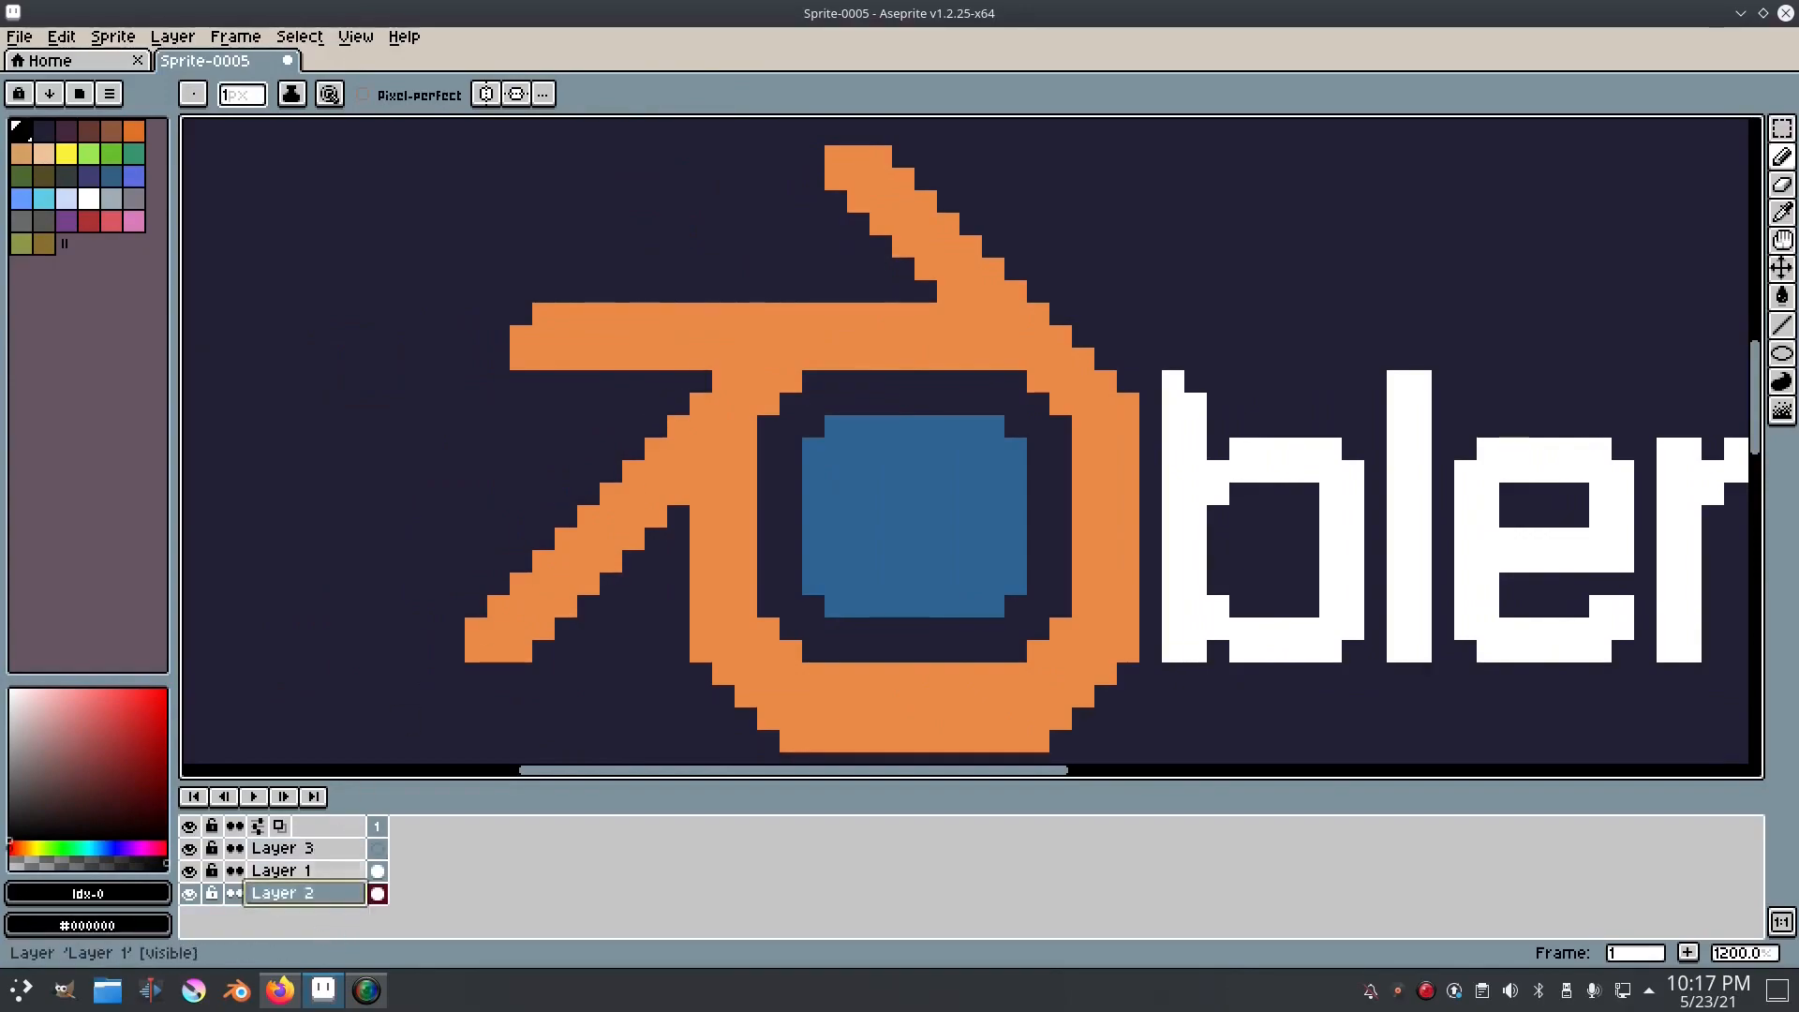
click(134, 176)
key(g)
click(395, 354)
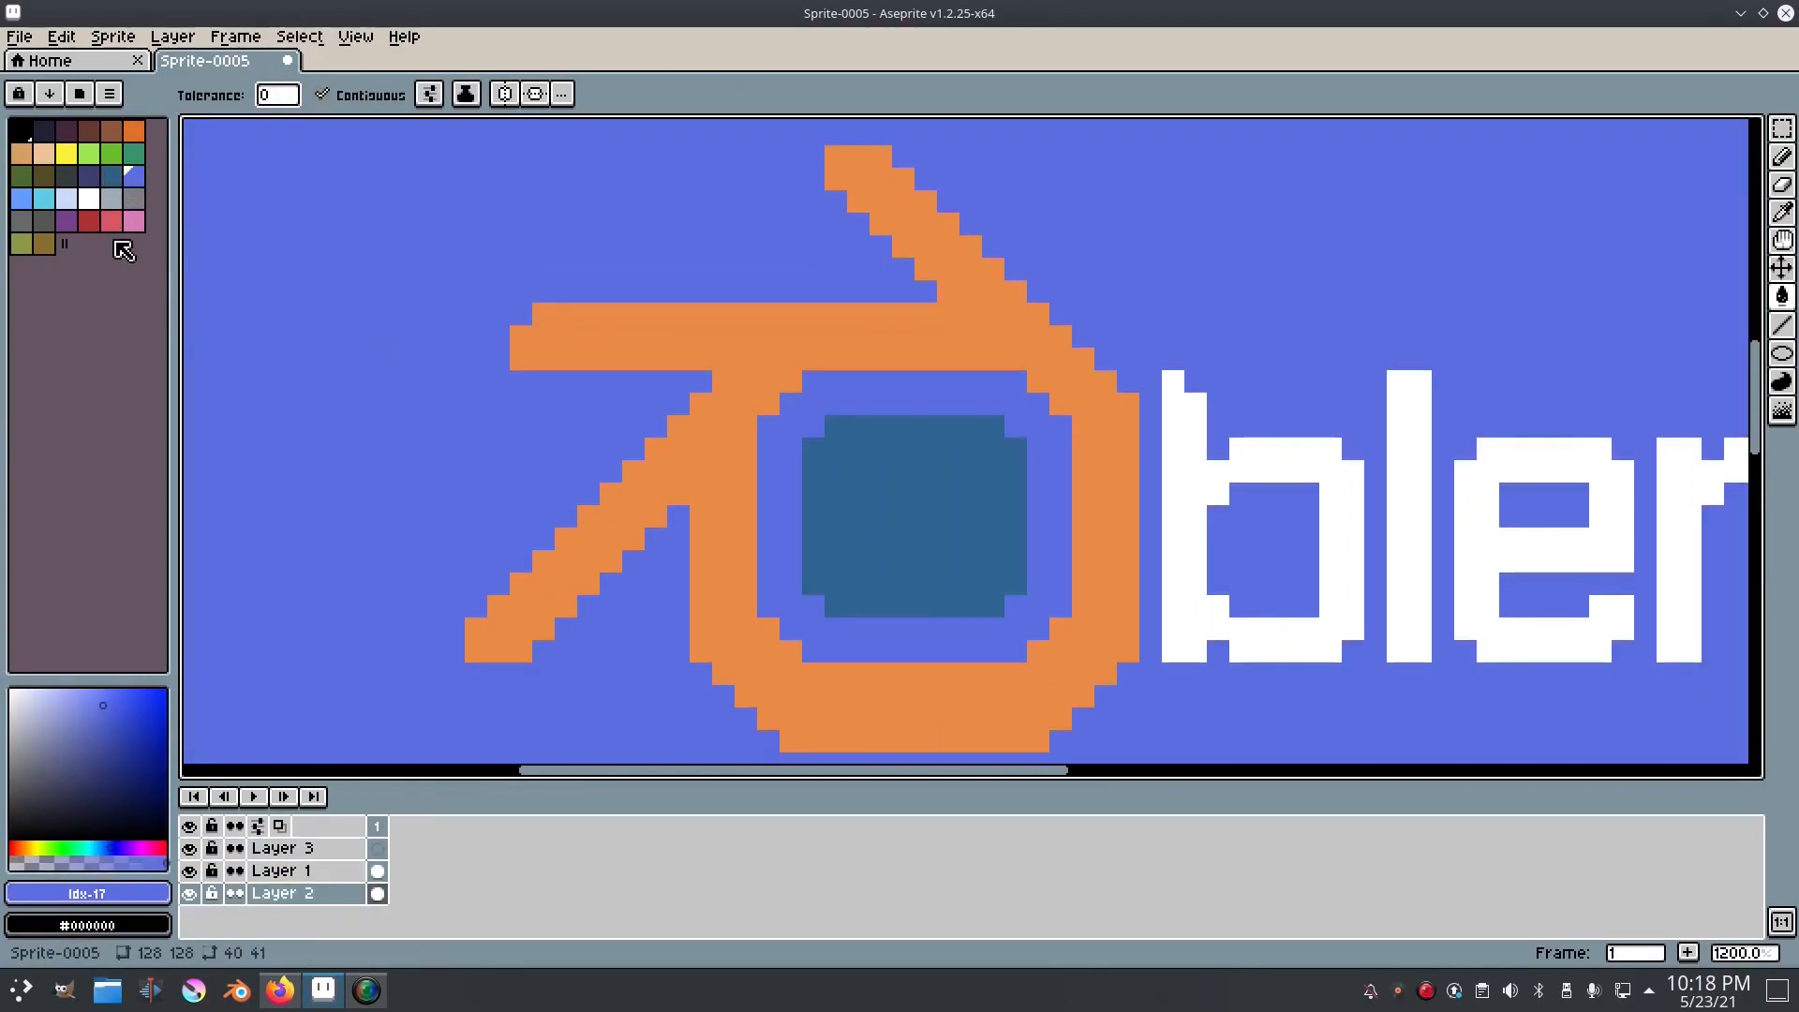
click(134, 199)
click(374, 297)
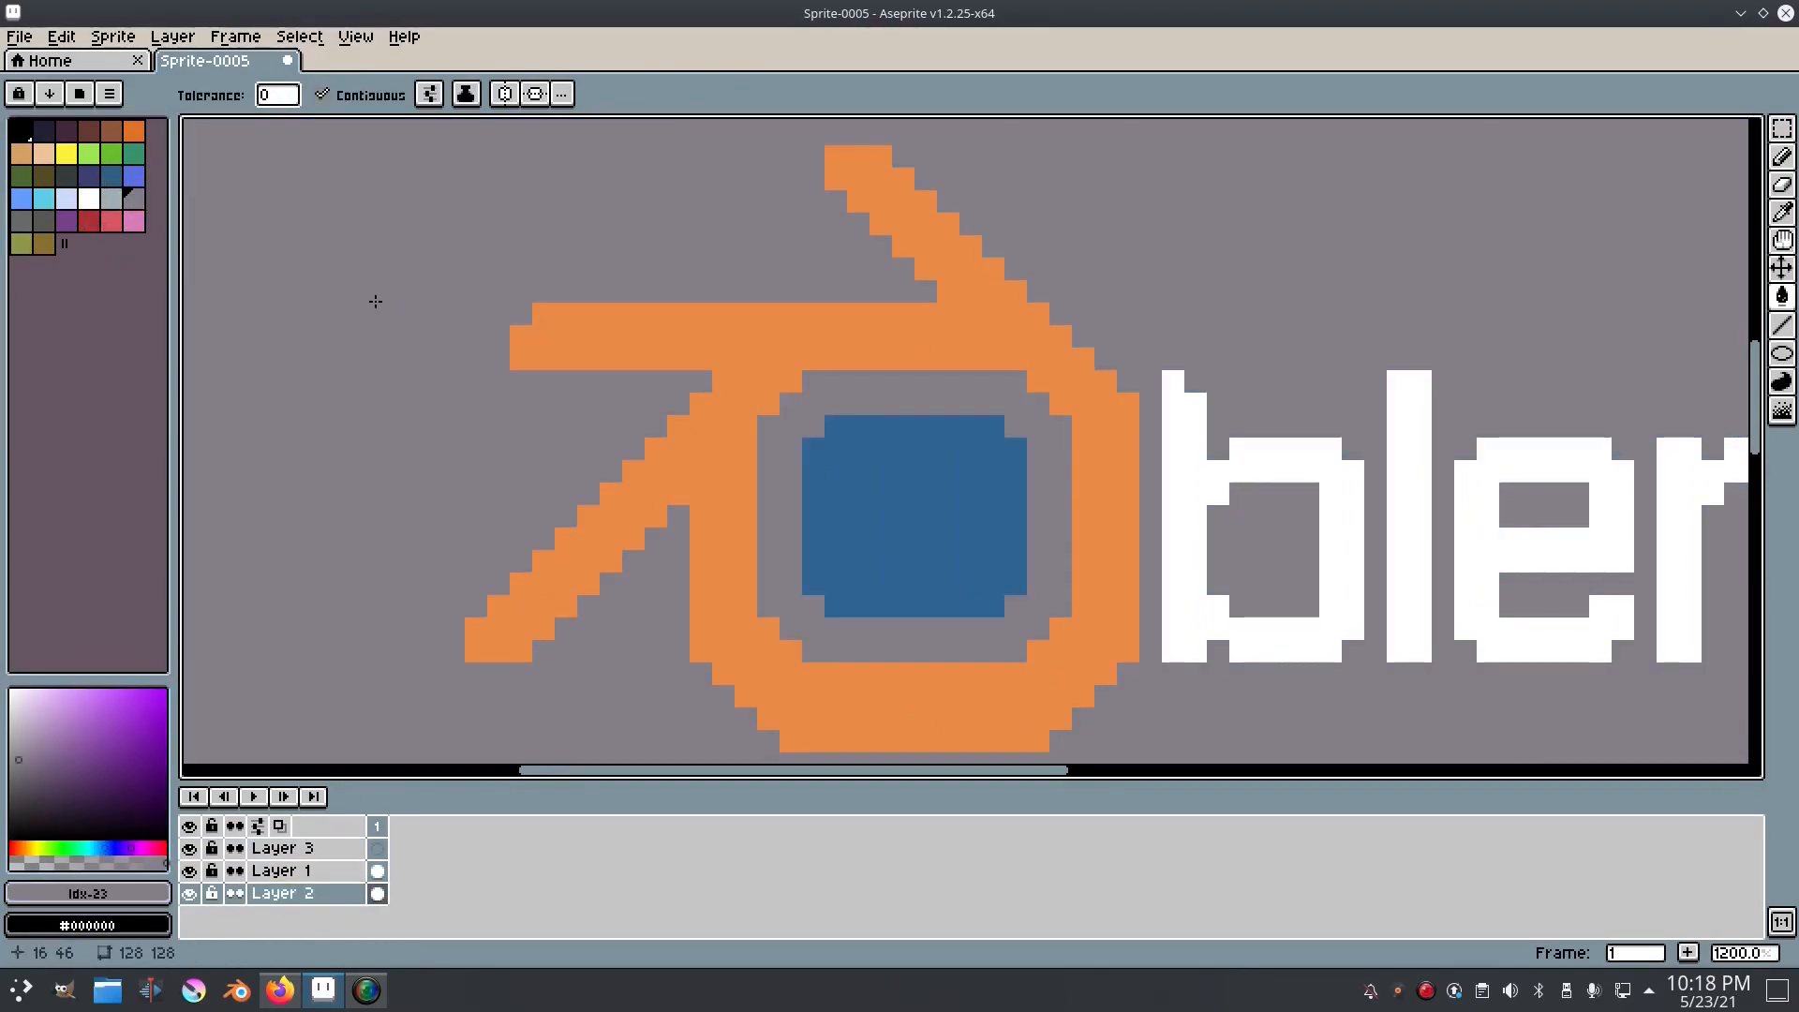
click(20, 220)
click(469, 333)
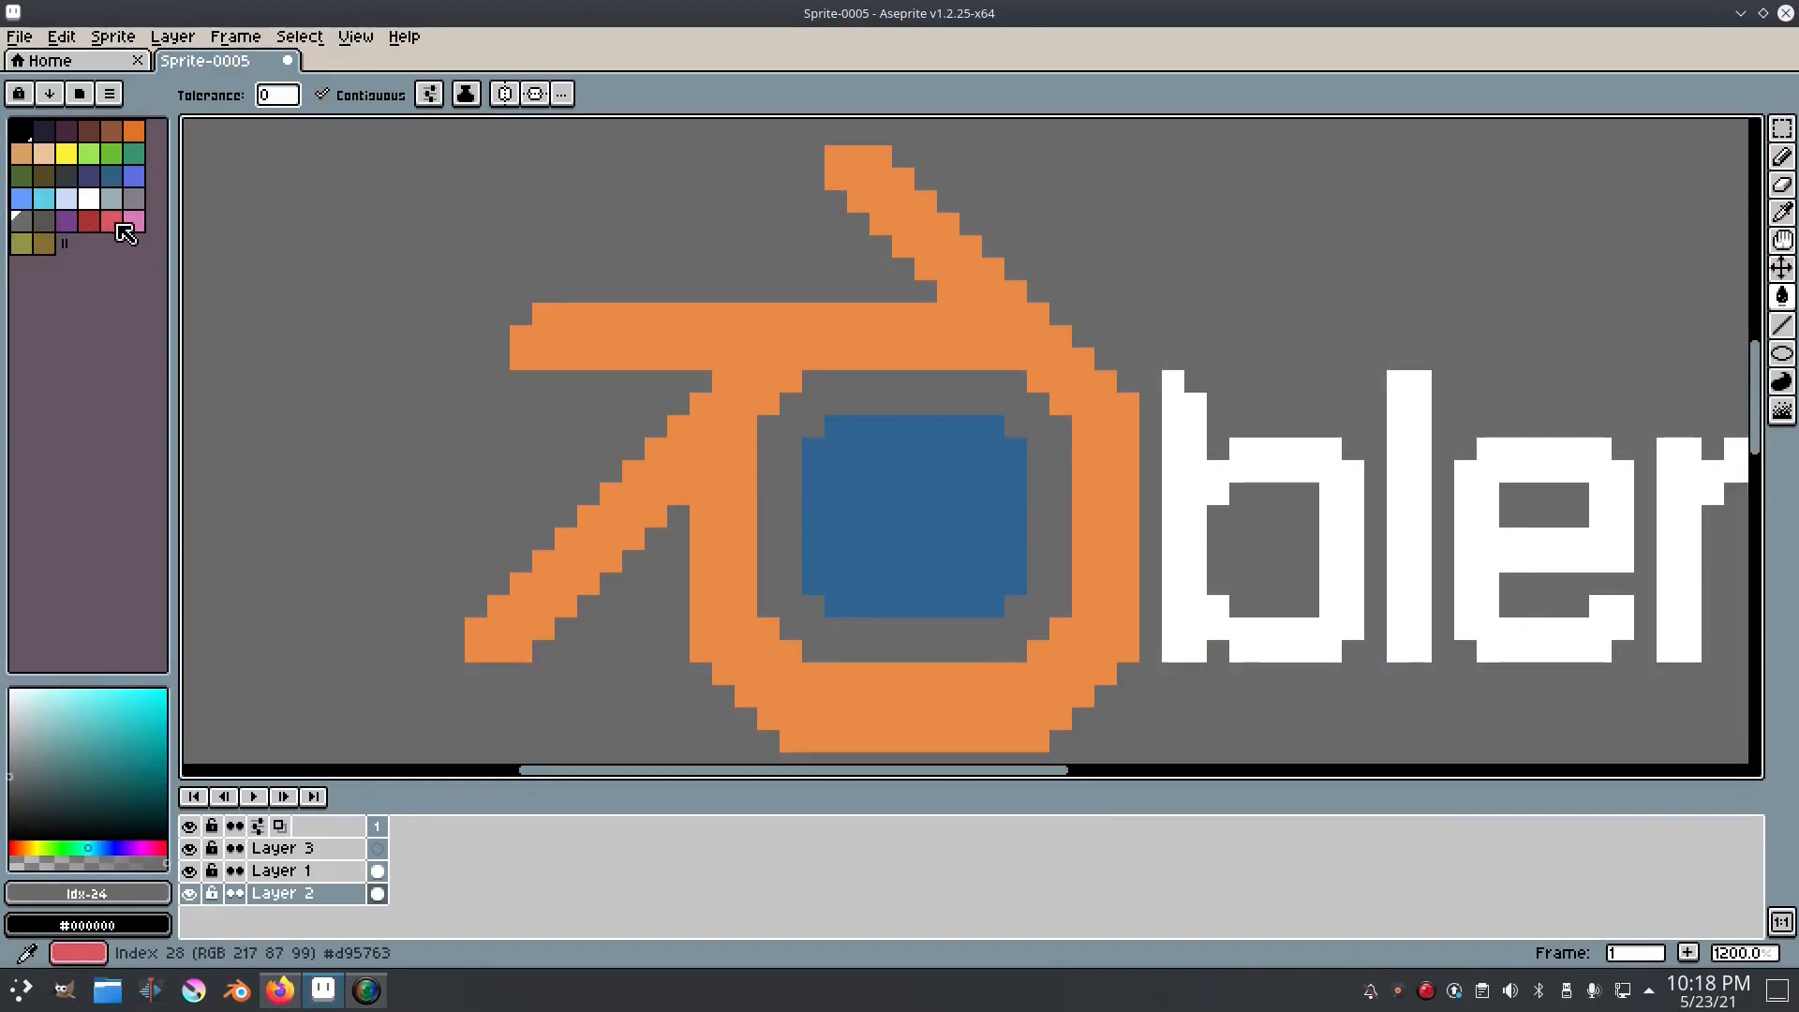
click(48, 134)
click(56, 777)
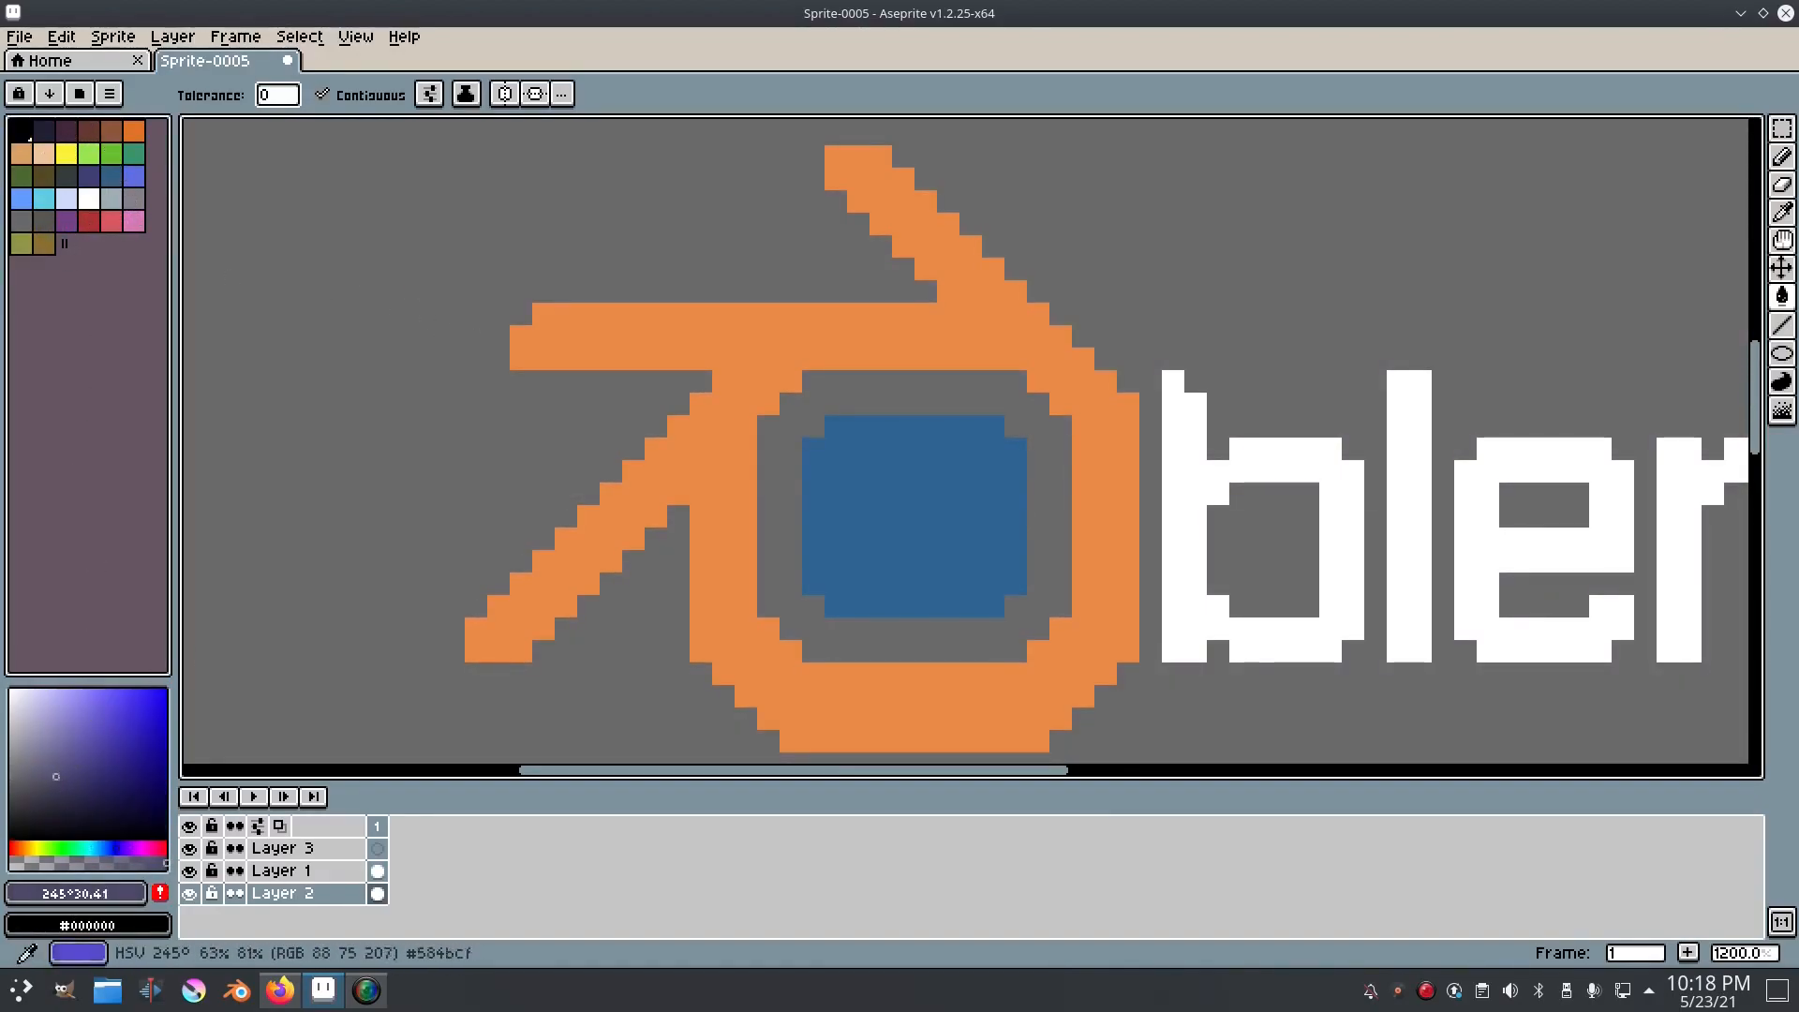
click(394, 510)
Step: Outline the lower diagonal arm with one-pixel black lines on Layer 3, undoing a stray fill first
click(375, 849)
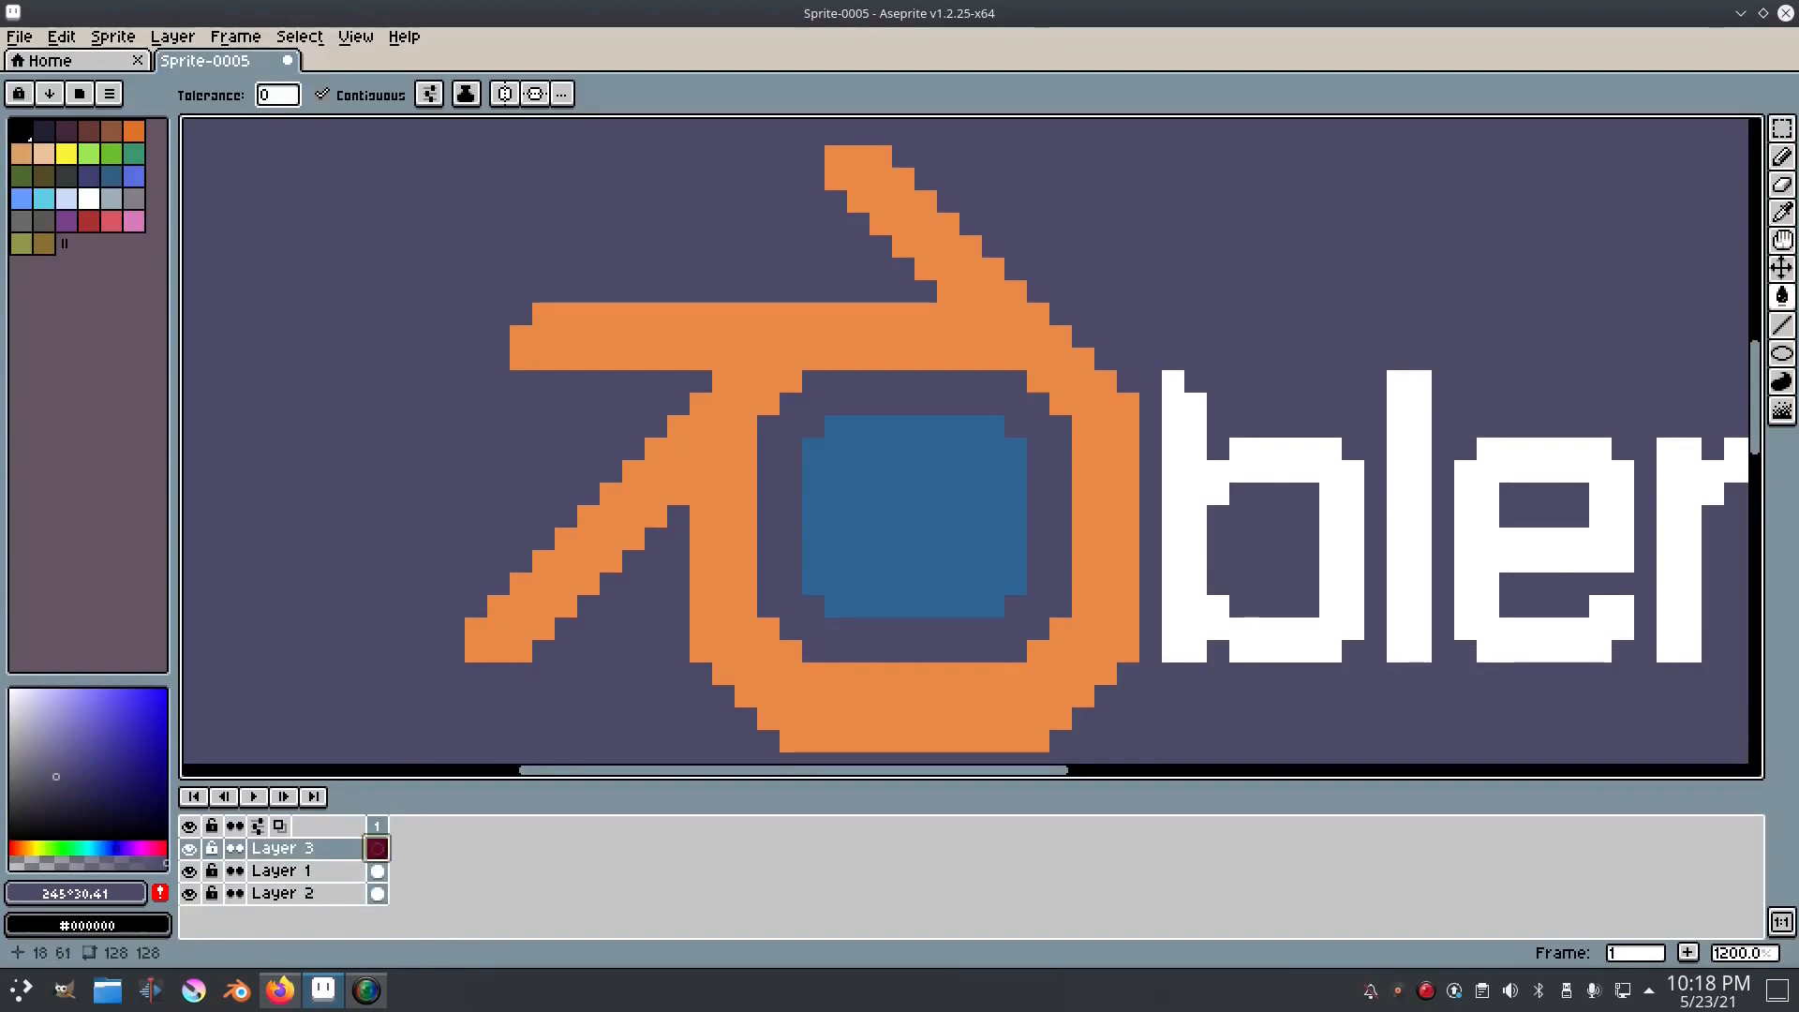
click(21, 130)
click(627, 506)
key(ctrl+z)
key(b)
mouse_move(700, 382)
mouse_down()
mouse_move(449, 630)
mouse_move(649, 532)
mouse_up()
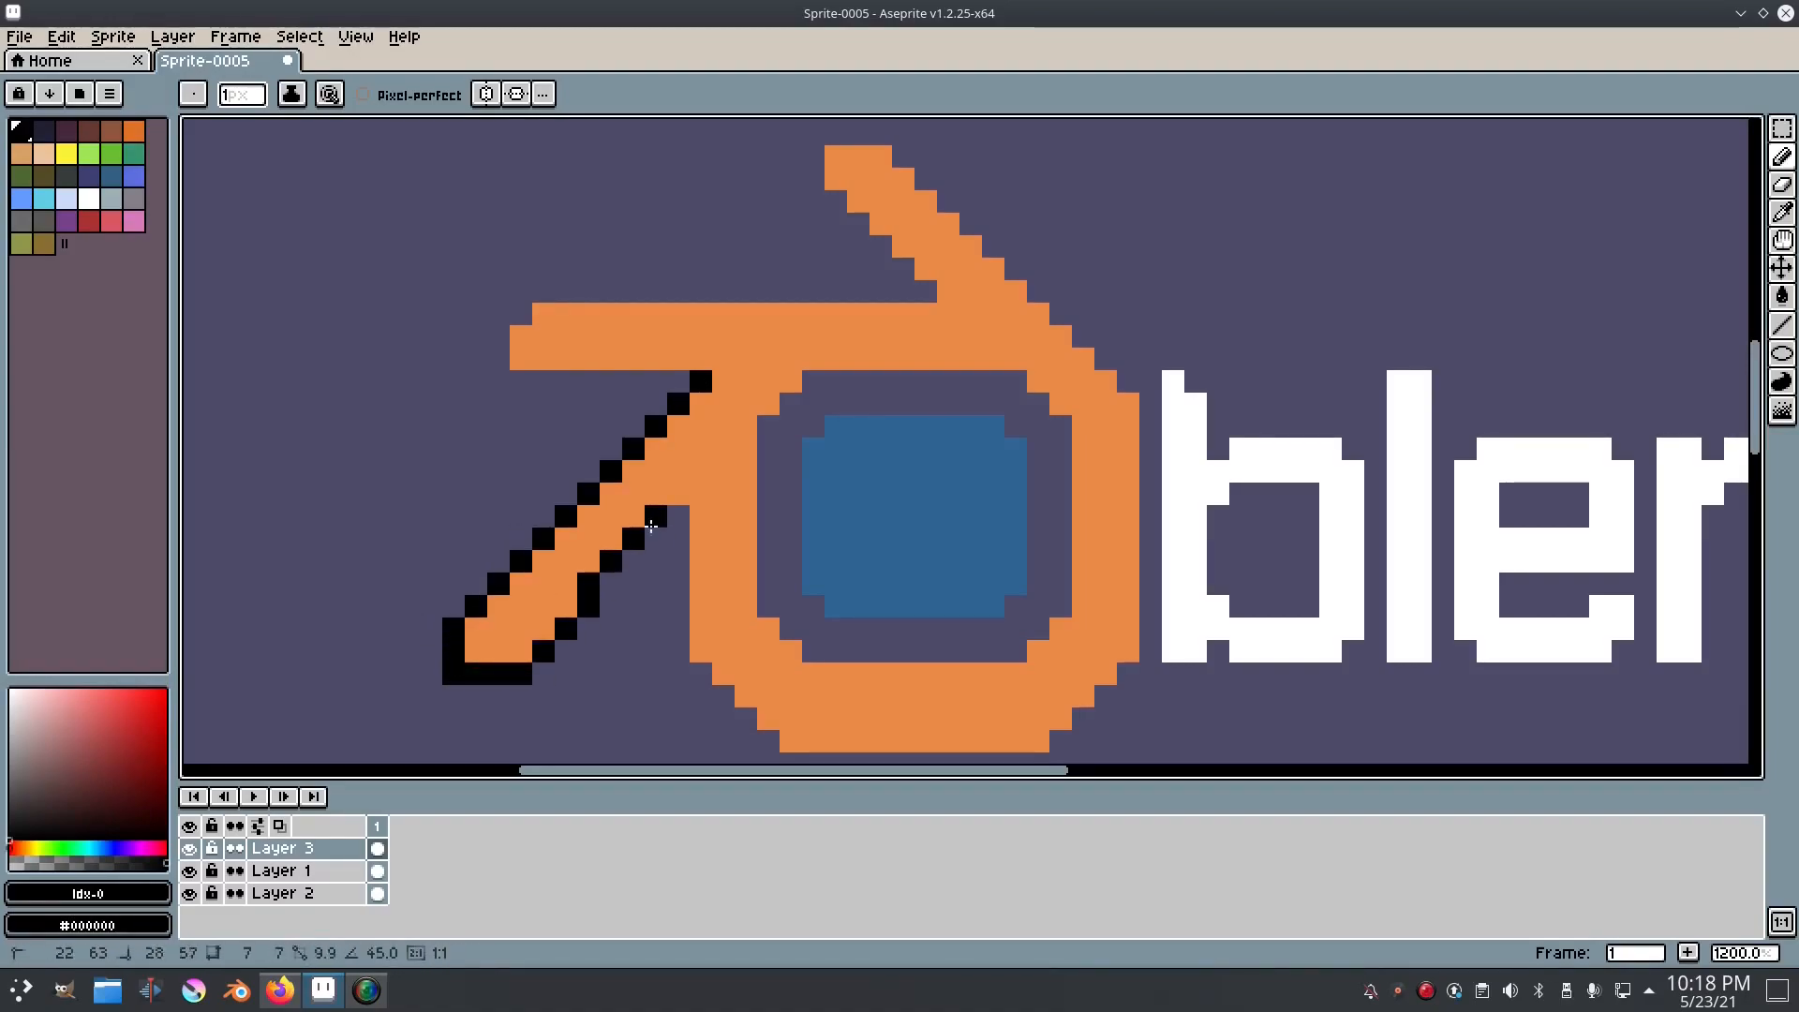
Step: Continue the black outline around the ring's outer edge along its left side, bottom and right side
shift+click(679, 651)
drag(766, 723, 664, 576)
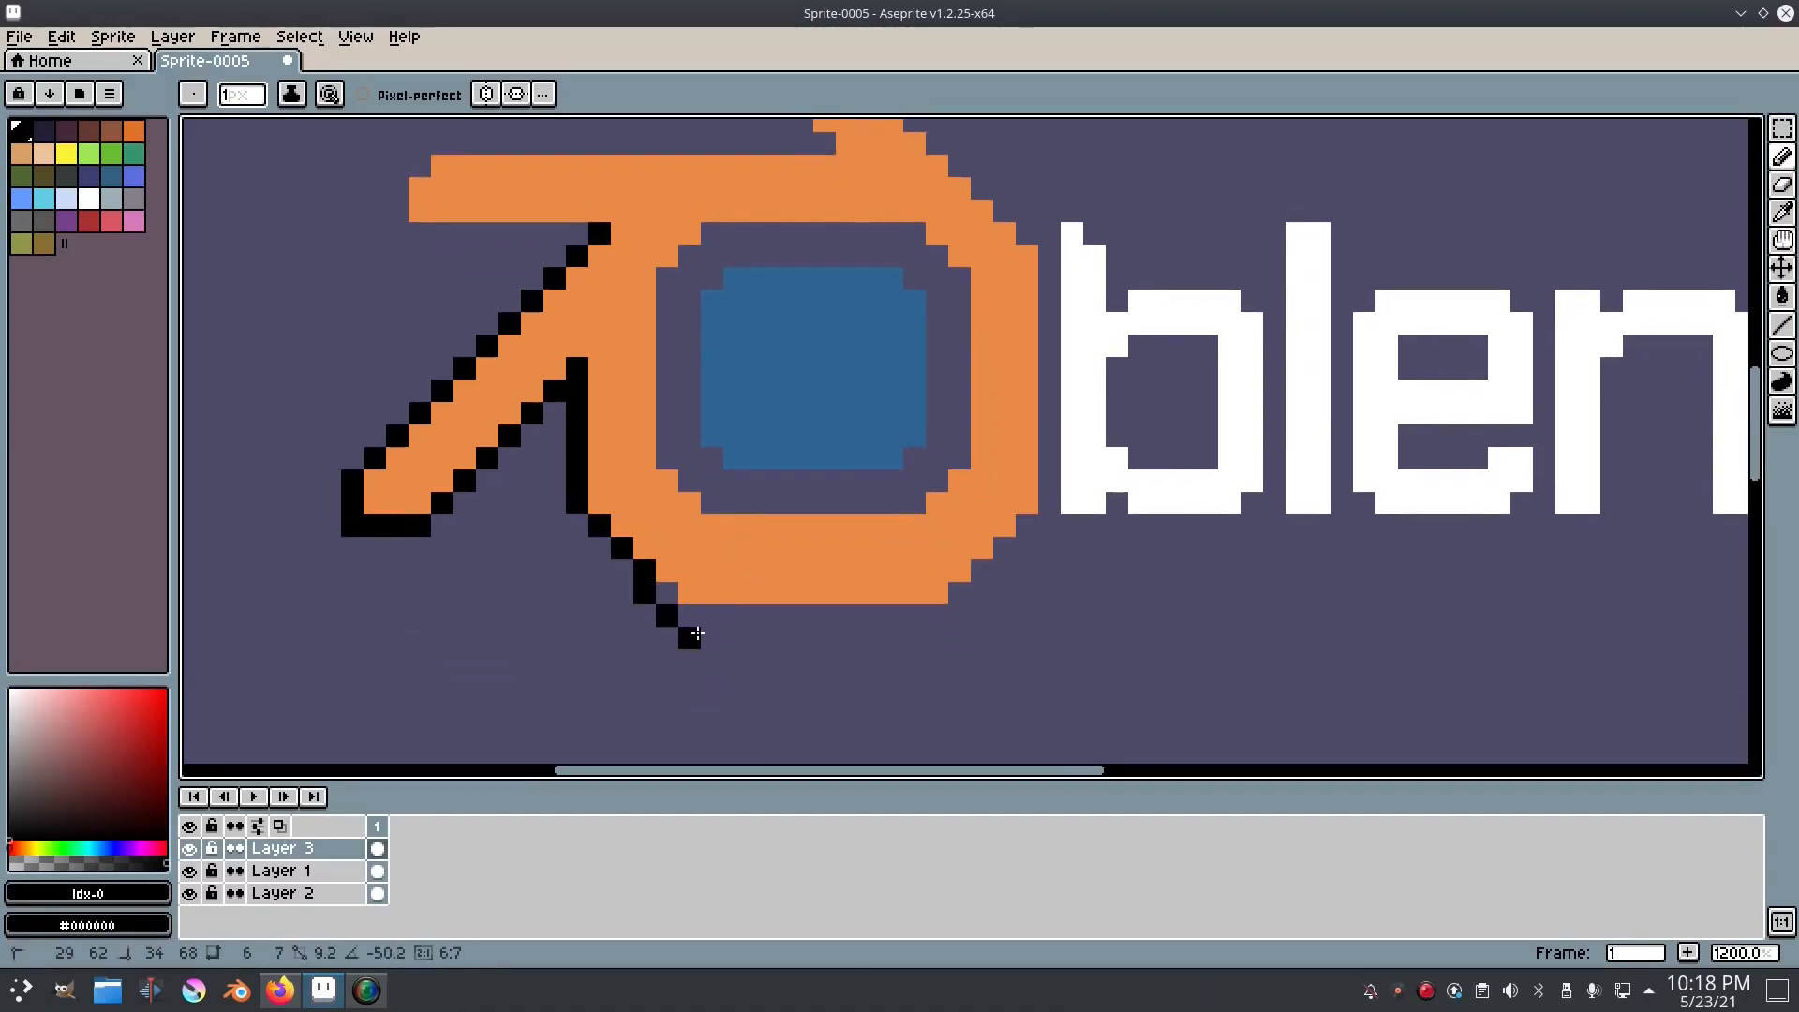
shift+click(684, 606)
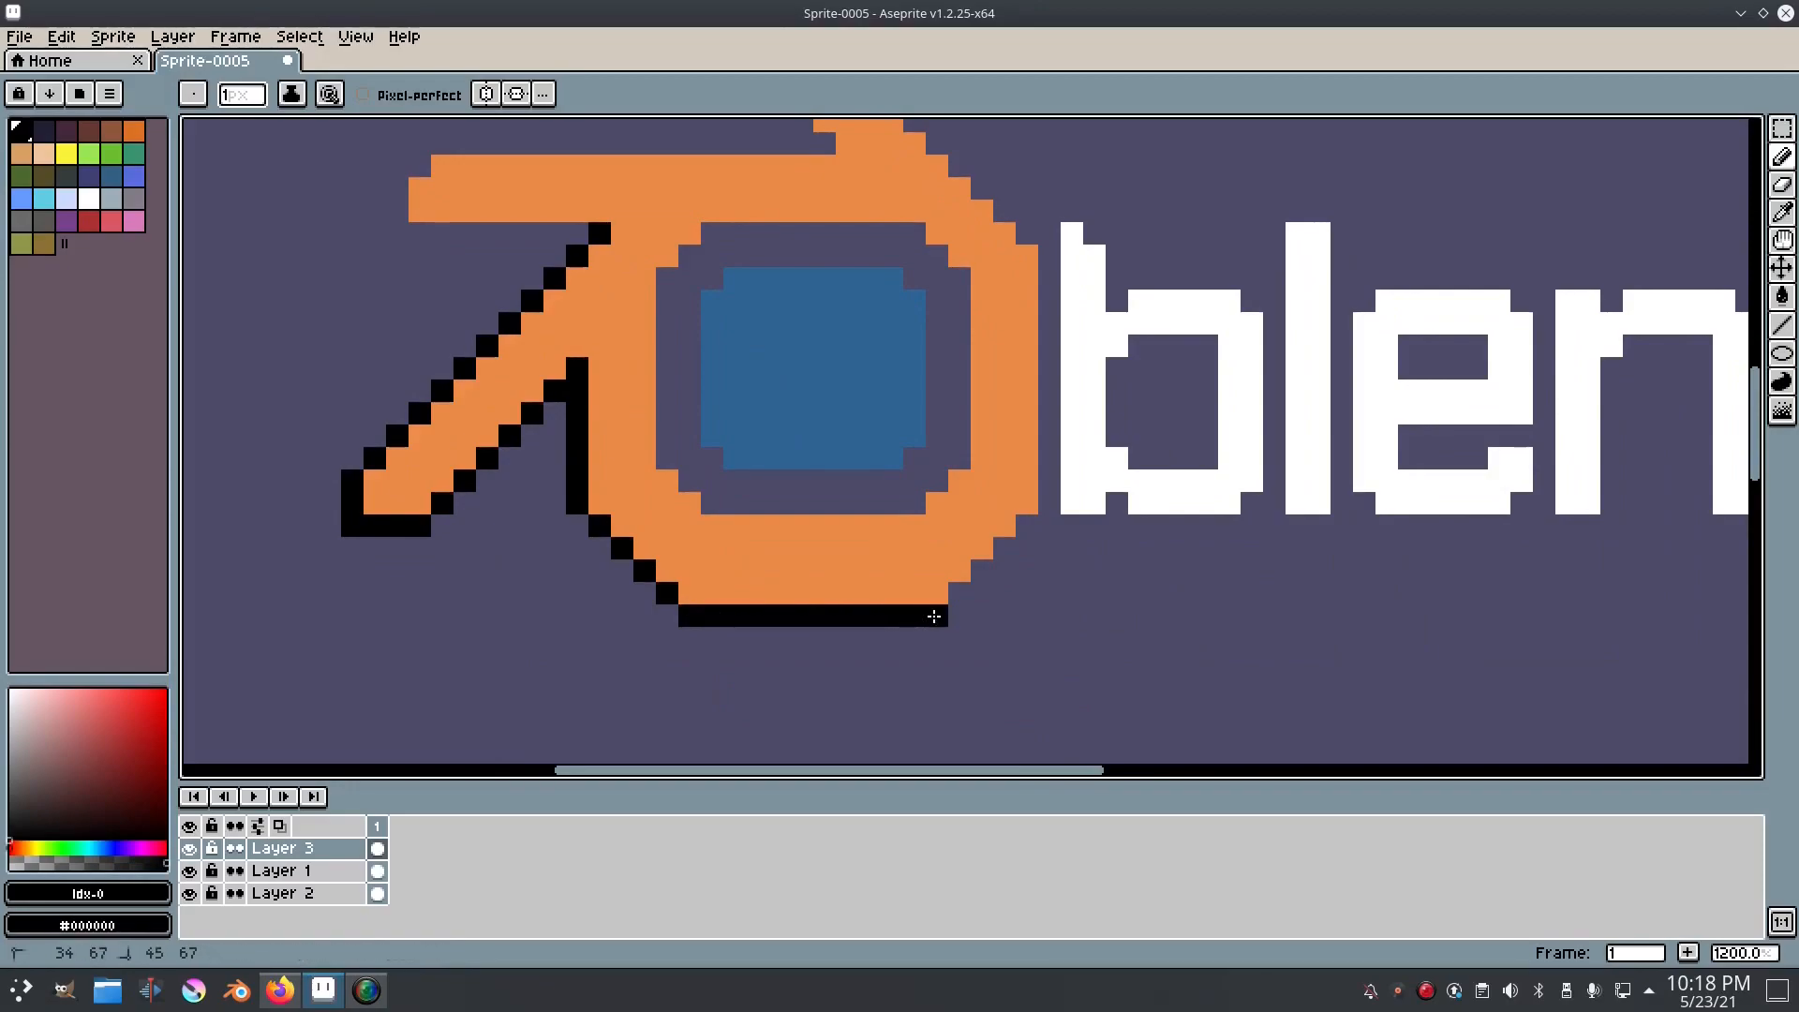
shift+click(937, 616)
shift+click(1048, 504)
shift+click(1046, 253)
Step: Outline the upper diagonal arm and the horizontal arm in black, joining the line to the lower arm's outline
scroll(1047, 253, up, 3)
scroll(1047, 253, left, 2)
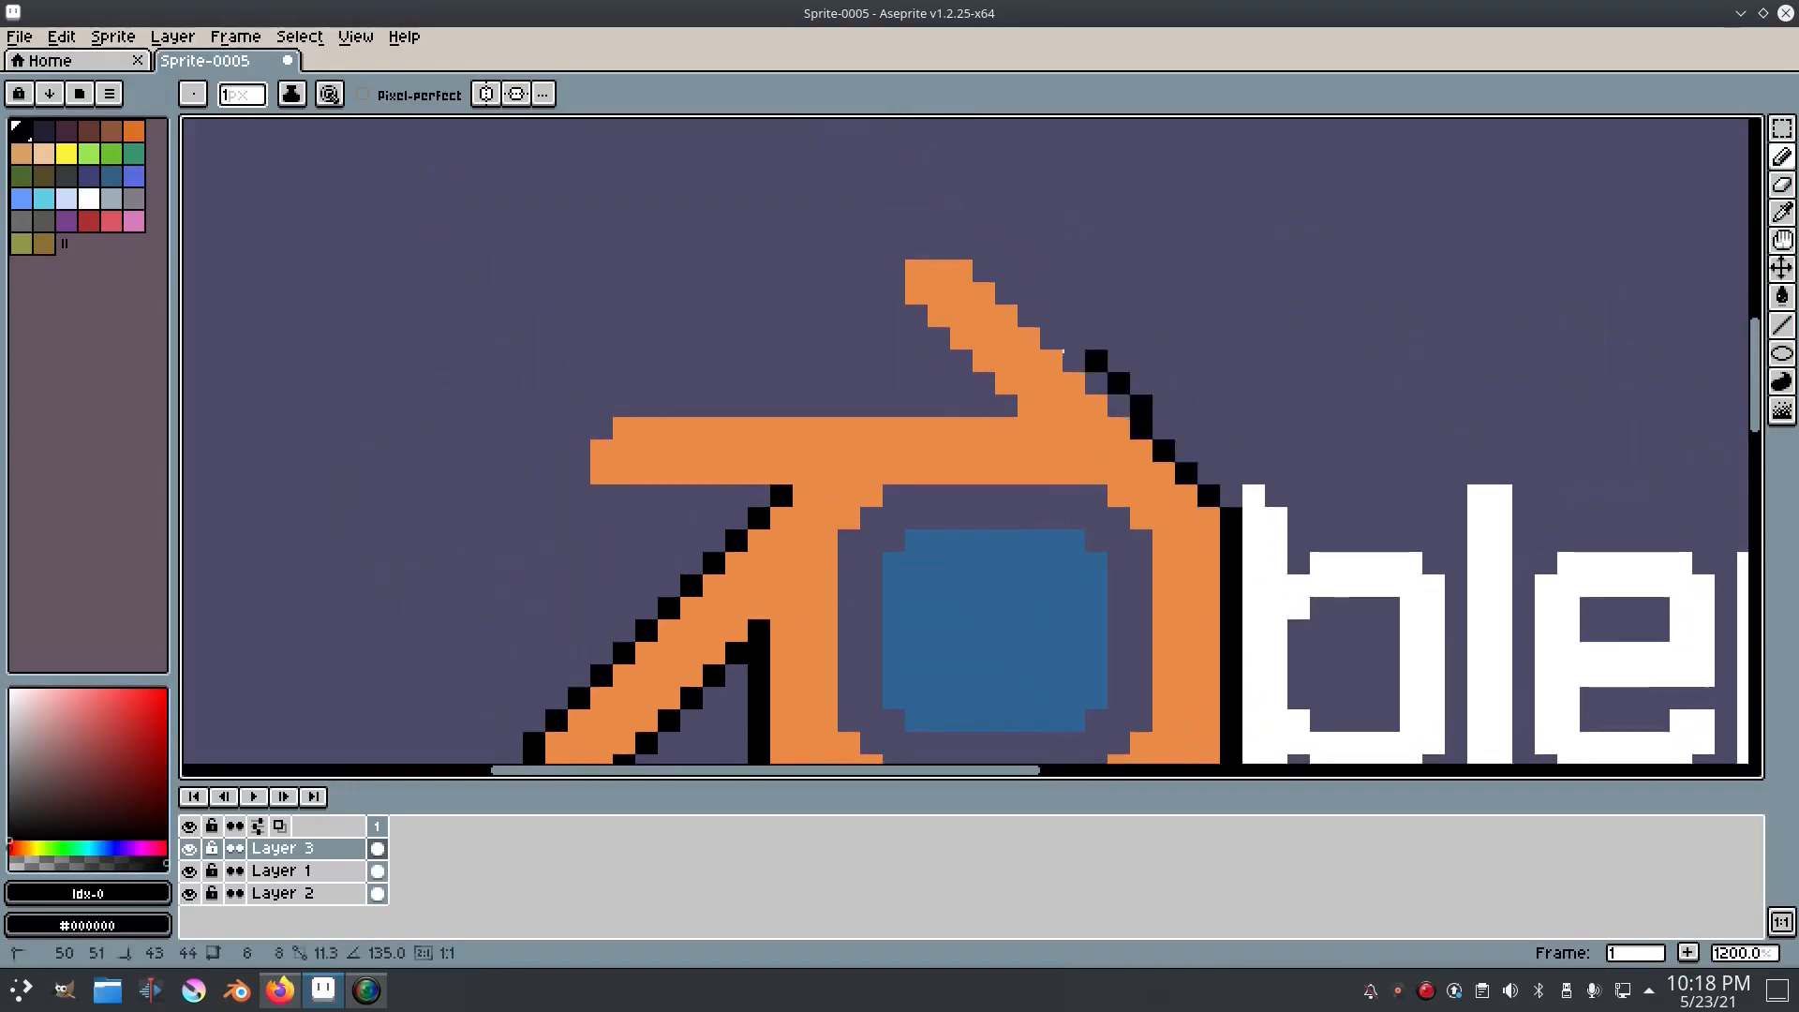
shift+click(902, 249)
shift+click(894, 294)
shift+click(1007, 406)
shift+click(619, 406)
shift+click(579, 451)
shift+click(579, 496)
shift+click(757, 497)
scroll(758, 497, down, 3)
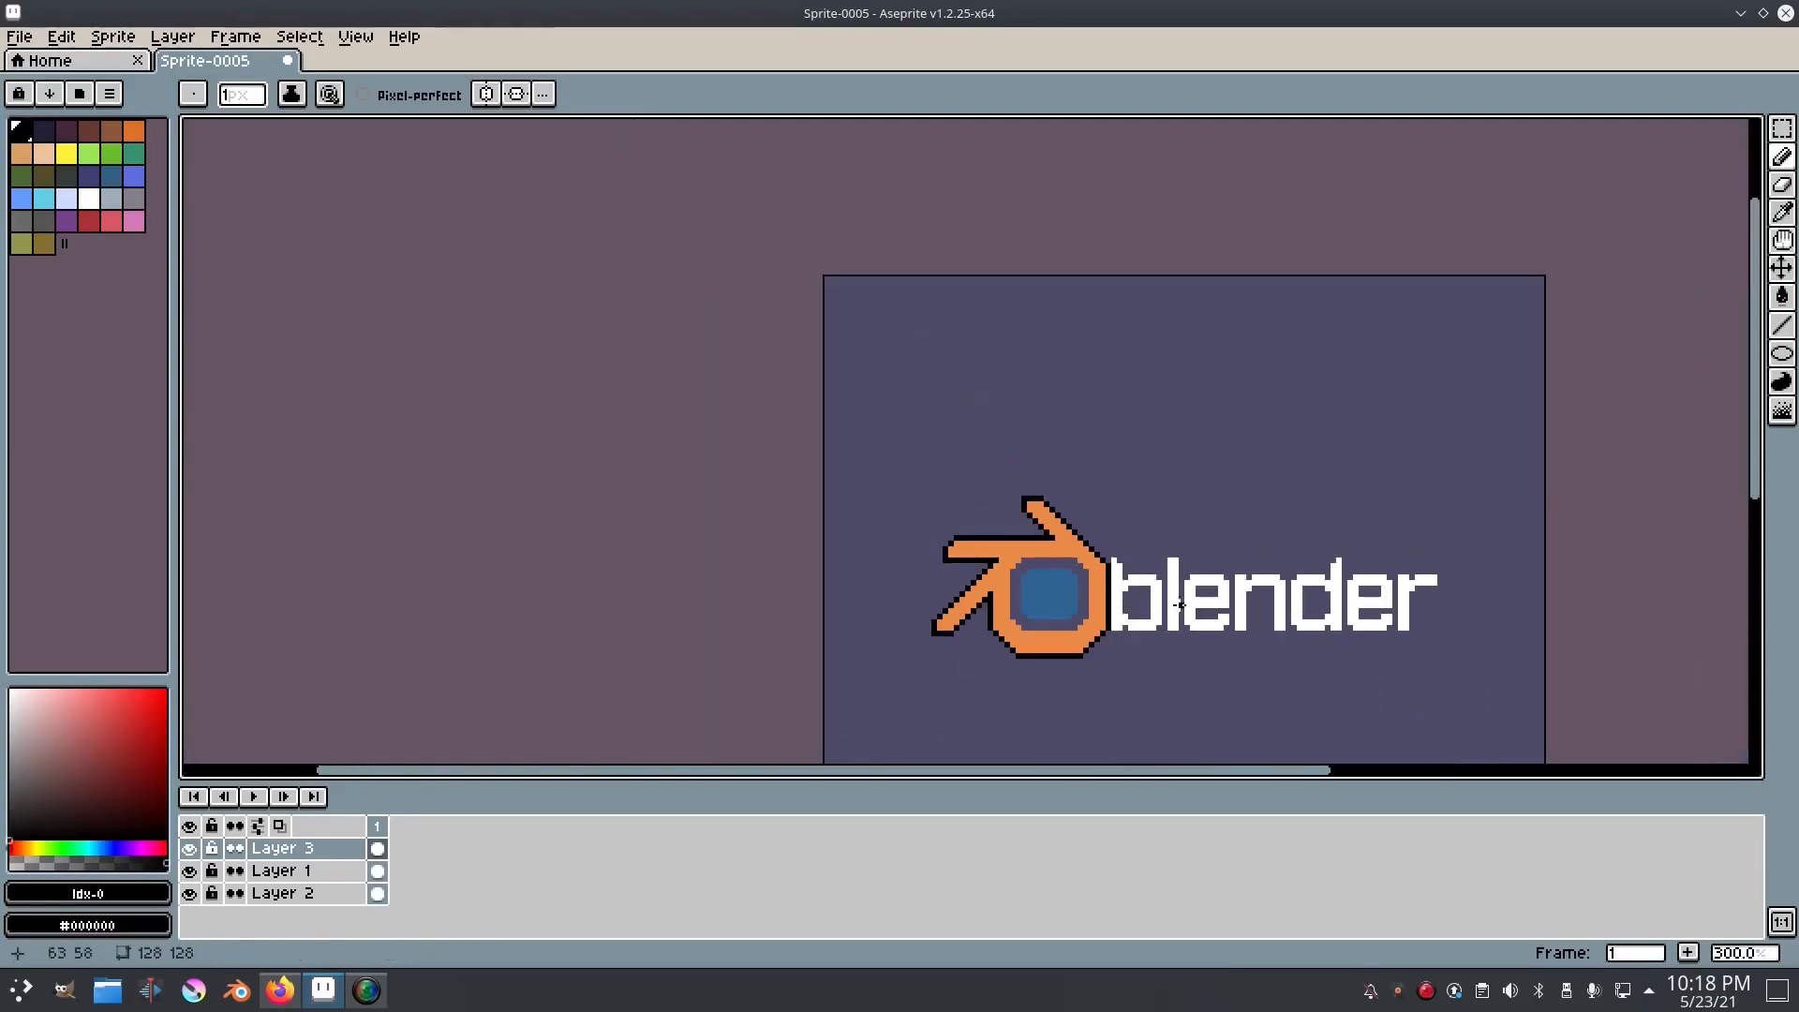
Step: Trace a one-pixel black outline along the ring's inner edge with stepped corners
scroll(860, 481, up, 4)
click(815, 455)
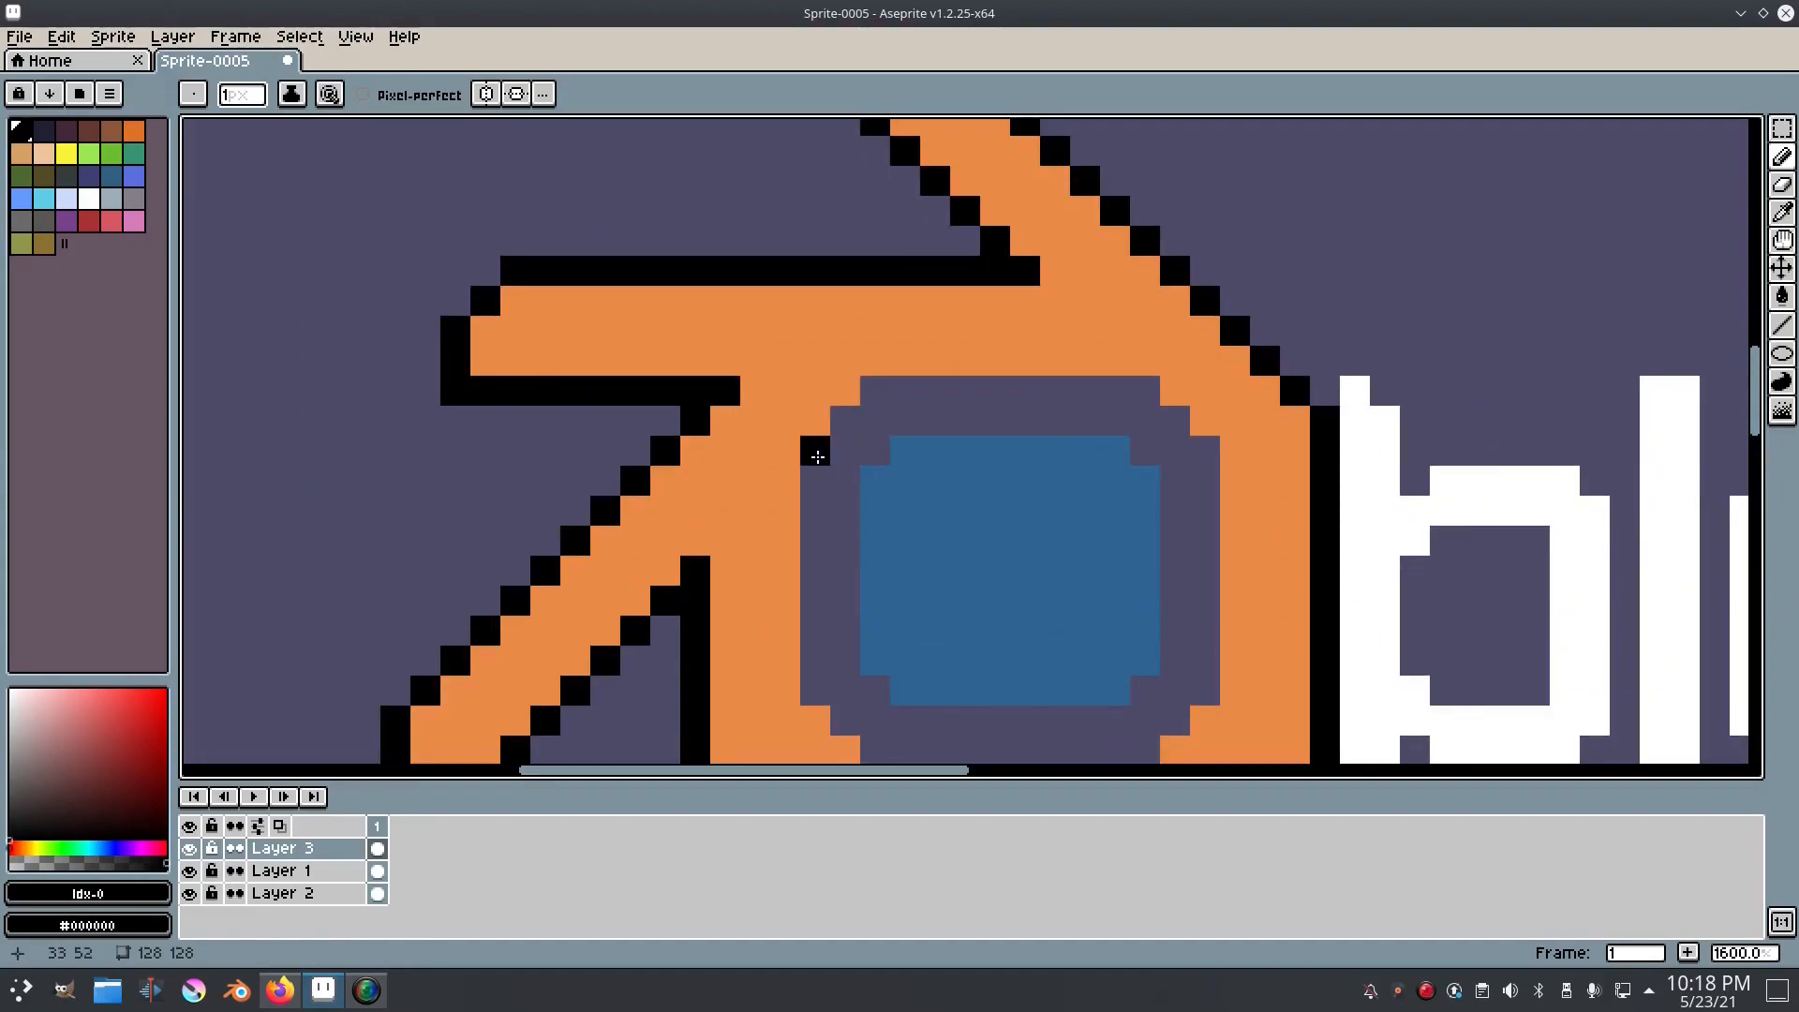
shift+click(819, 688)
drag(819, 687, 725, 555)
shift+click(780, 617)
shift+click(1051, 617)
shift+click(1110, 558)
shift+click(1114, 312)
shift+click(1051, 258)
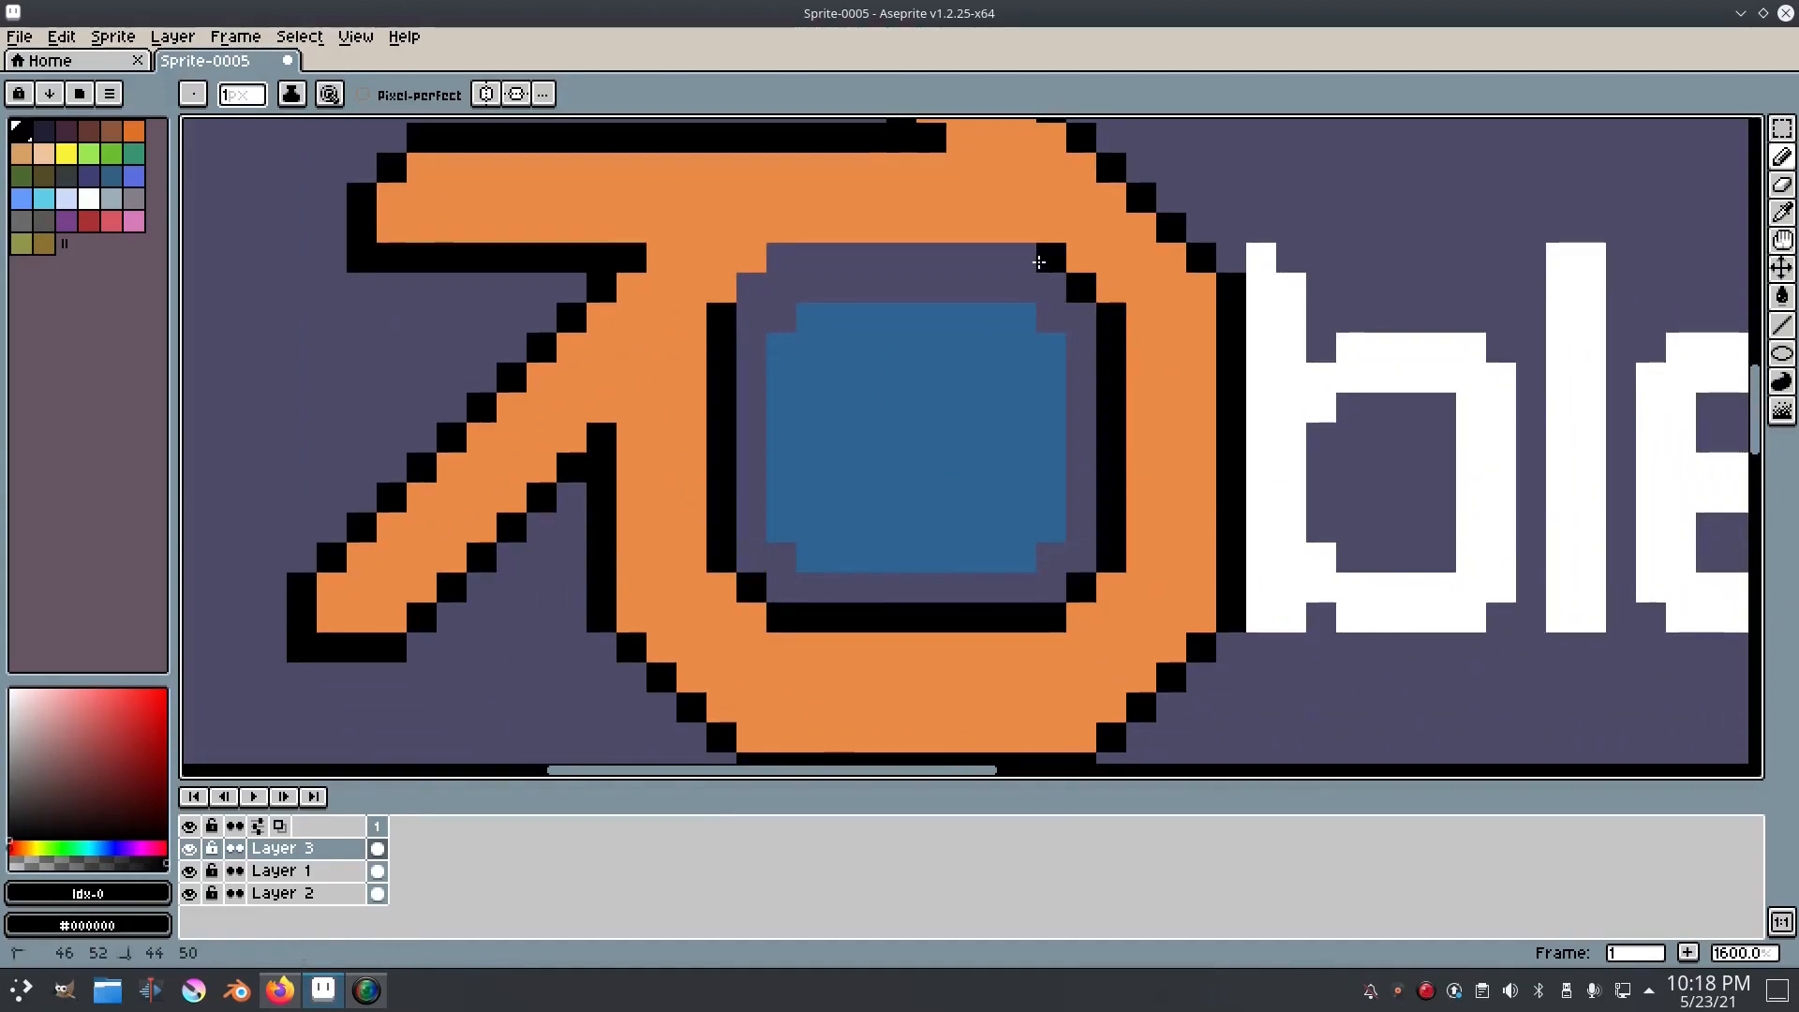
shift+click(781, 258)
Step: Outline the blue centre square in black on all four sides, undoing the misplaced first corner pixel
click(785, 322)
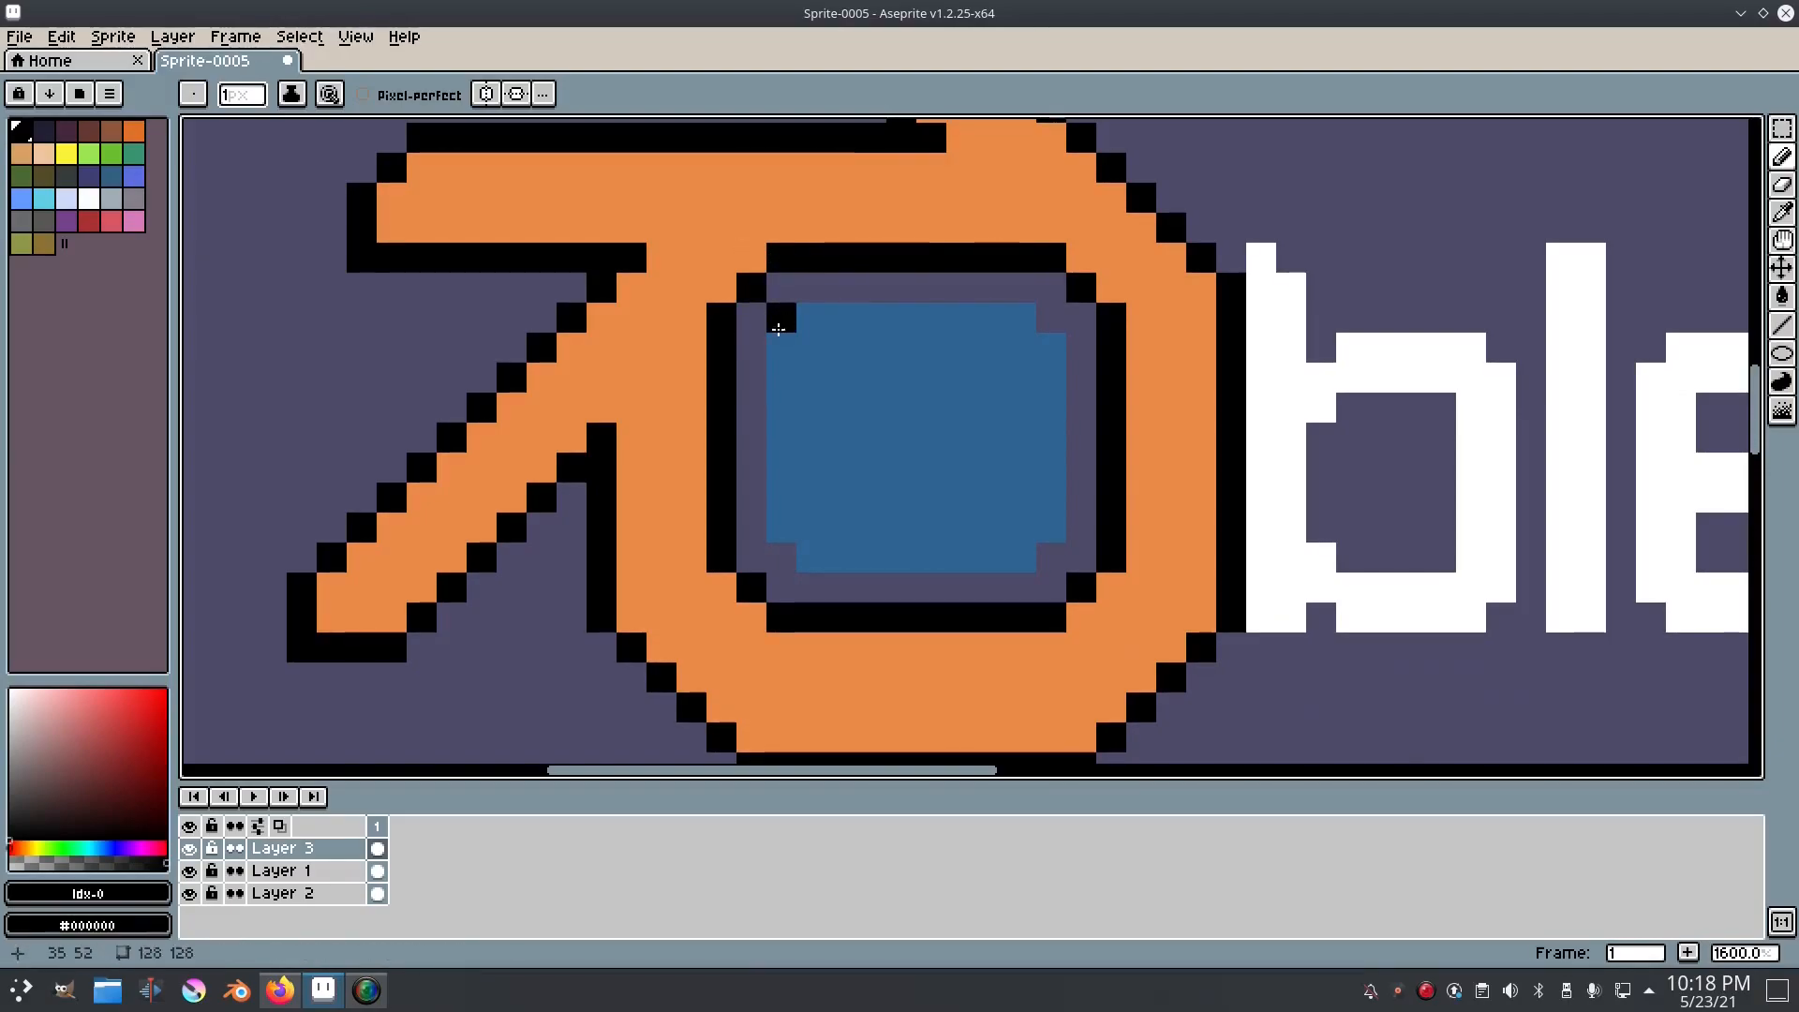
drag(900, 350, 862, 370)
key(ctrl+z)
click(761, 350)
shift+click(745, 366)
shift+click(738, 554)
shift+click(771, 578)
shift+click(985, 575)
shift+click(1014, 548)
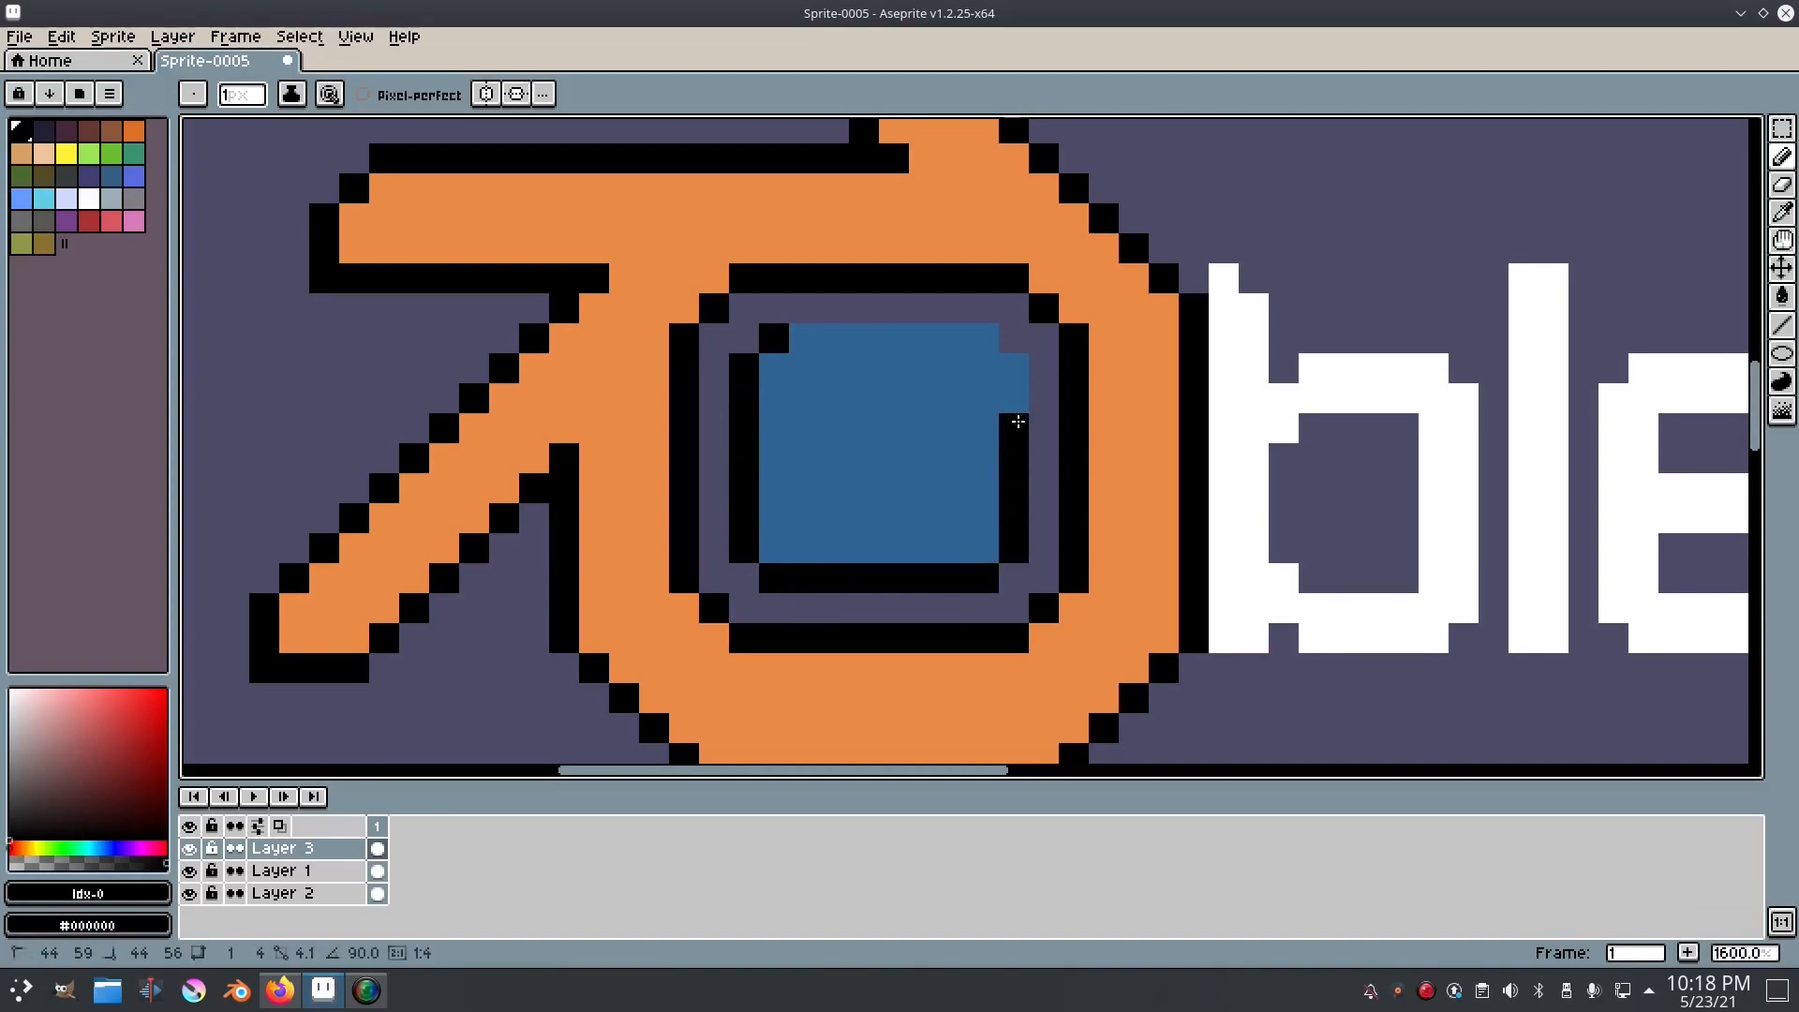
shift+click(986, 343)
shift+click(801, 335)
scroll(1012, 459, down, 5)
scroll(1059, 463, down, 1)
scroll(1059, 463, up, 1)
scroll(1059, 463, up, 5)
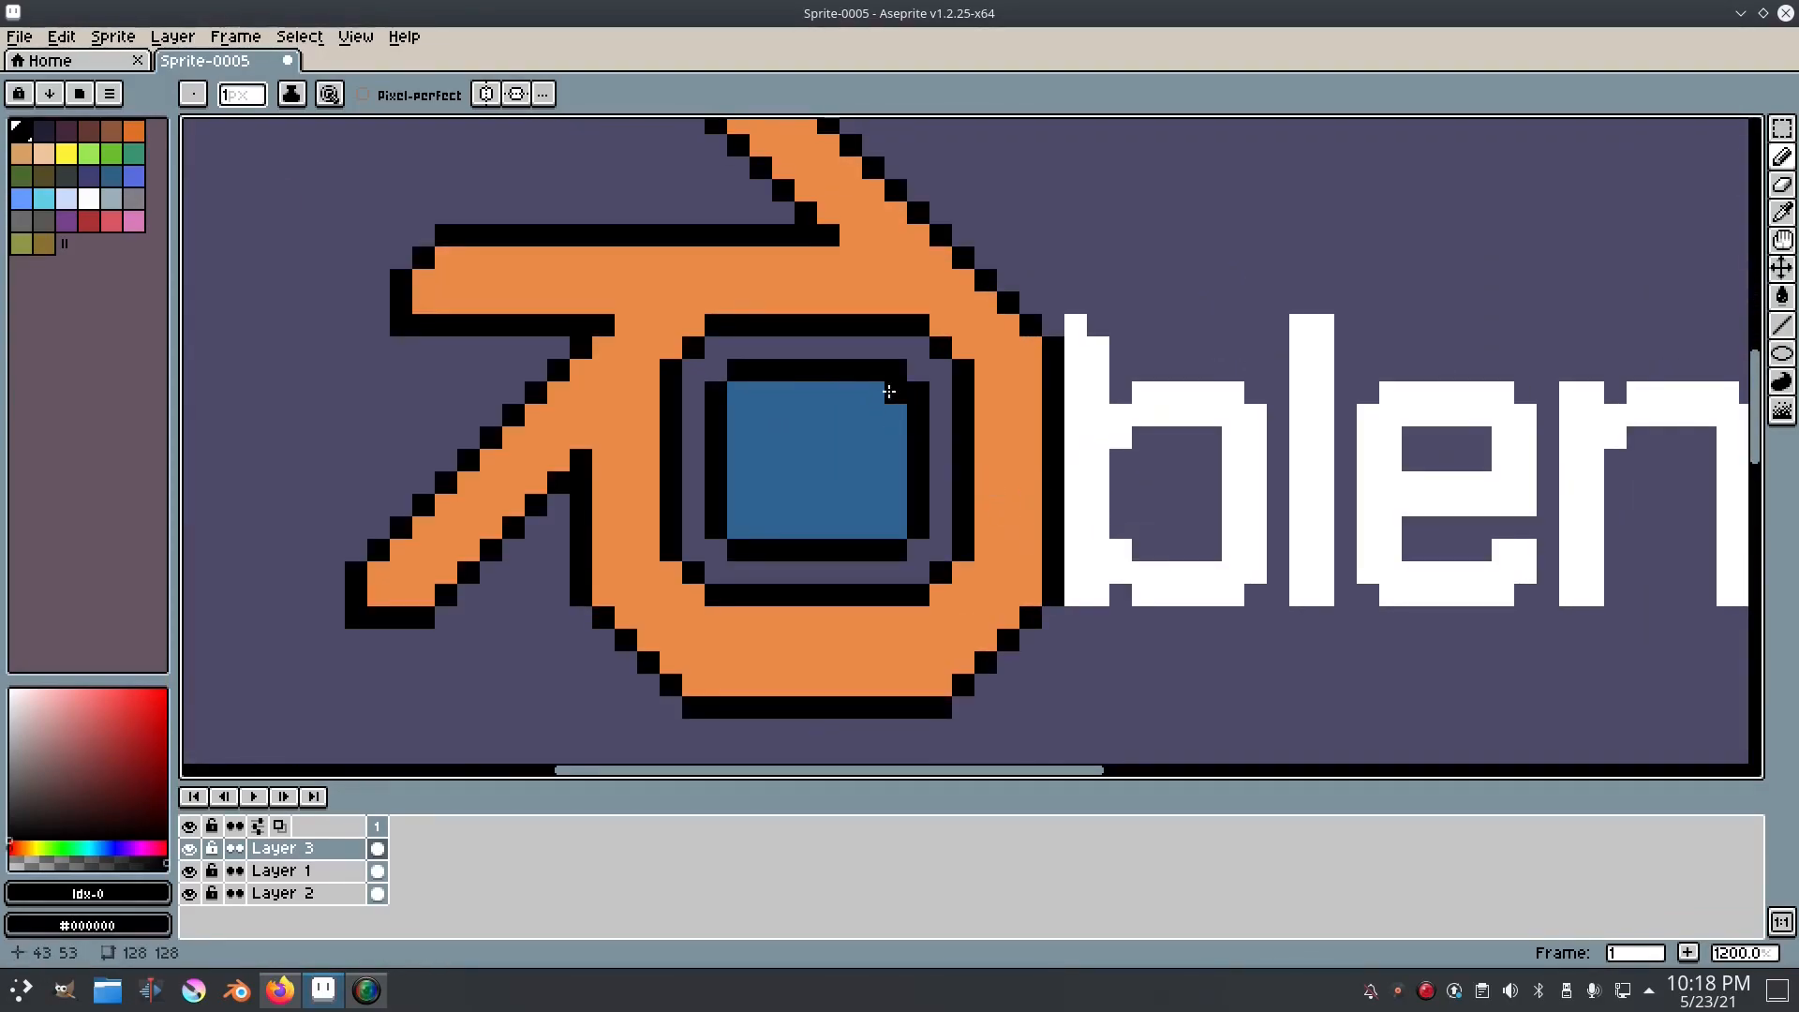
mouse_move(1167, 380)
mouse_down()
mouse_move(1133, 403)
mouse_move(959, 383)
mouse_move(881, 350)
mouse_up()
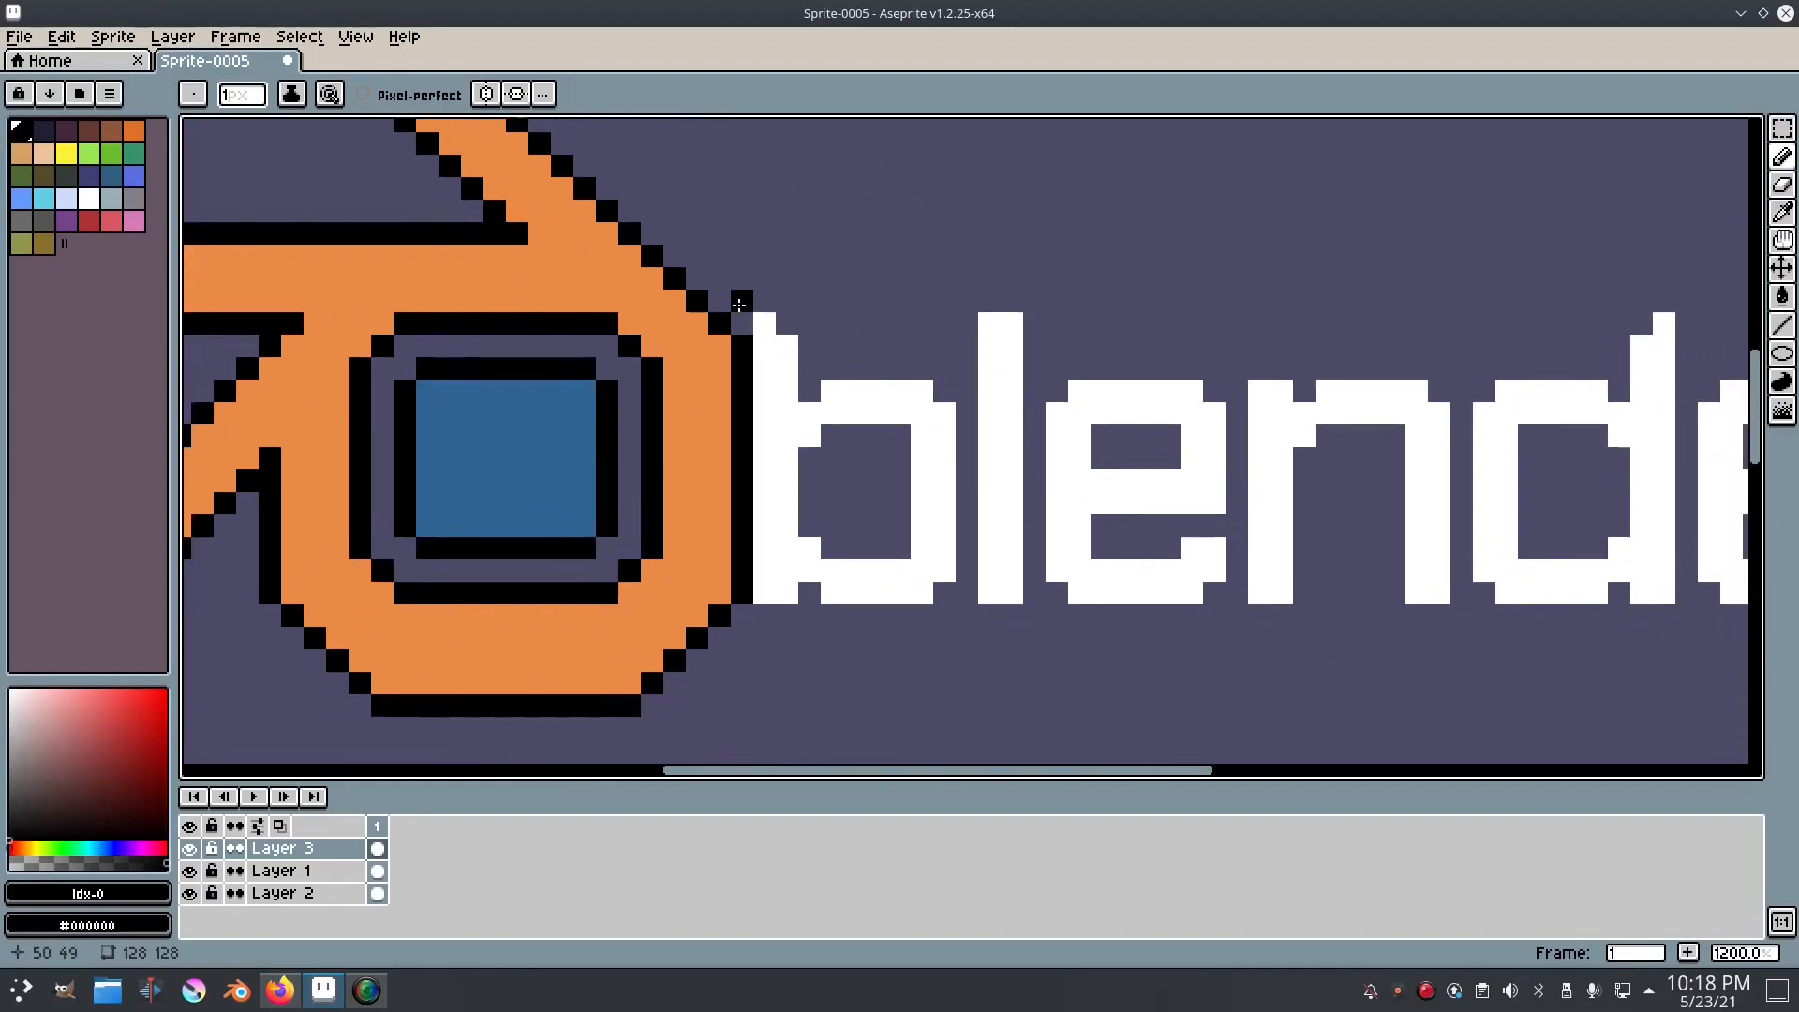
Step: Outline the outer edge of the letter b in black, joining the line to the ring's outline
shift+click(748, 301)
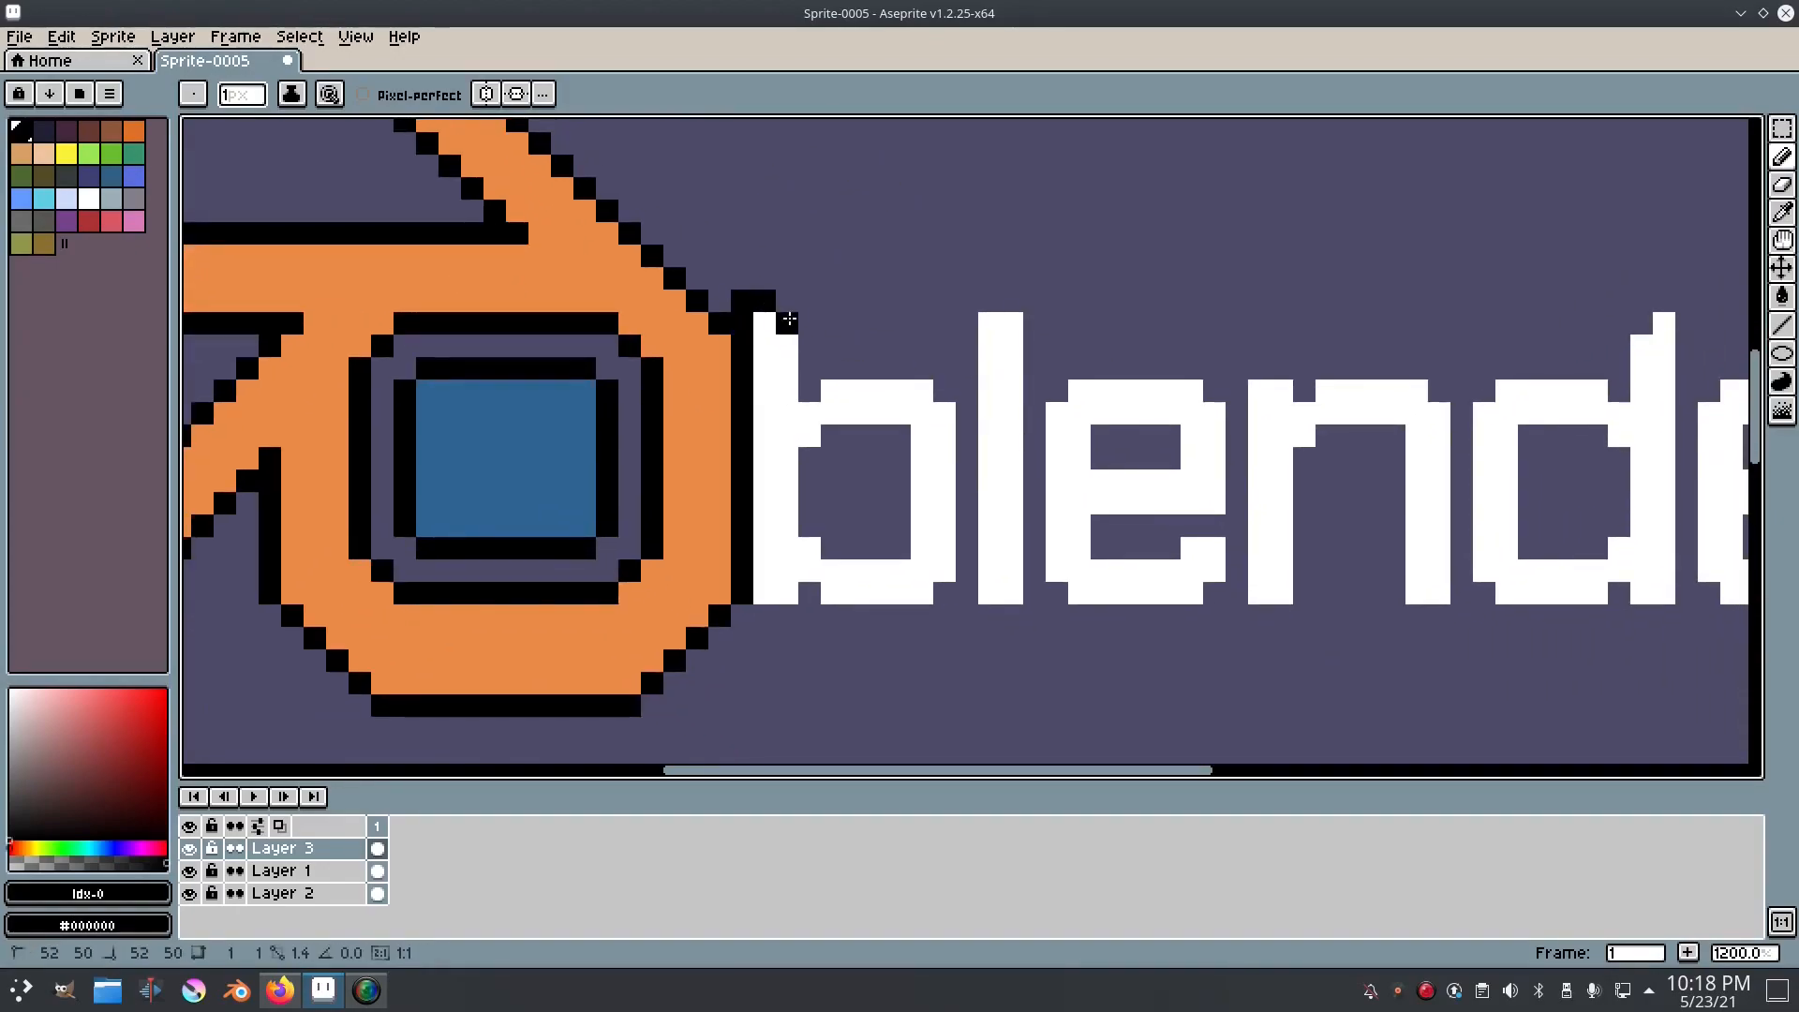
shift+click(820, 375)
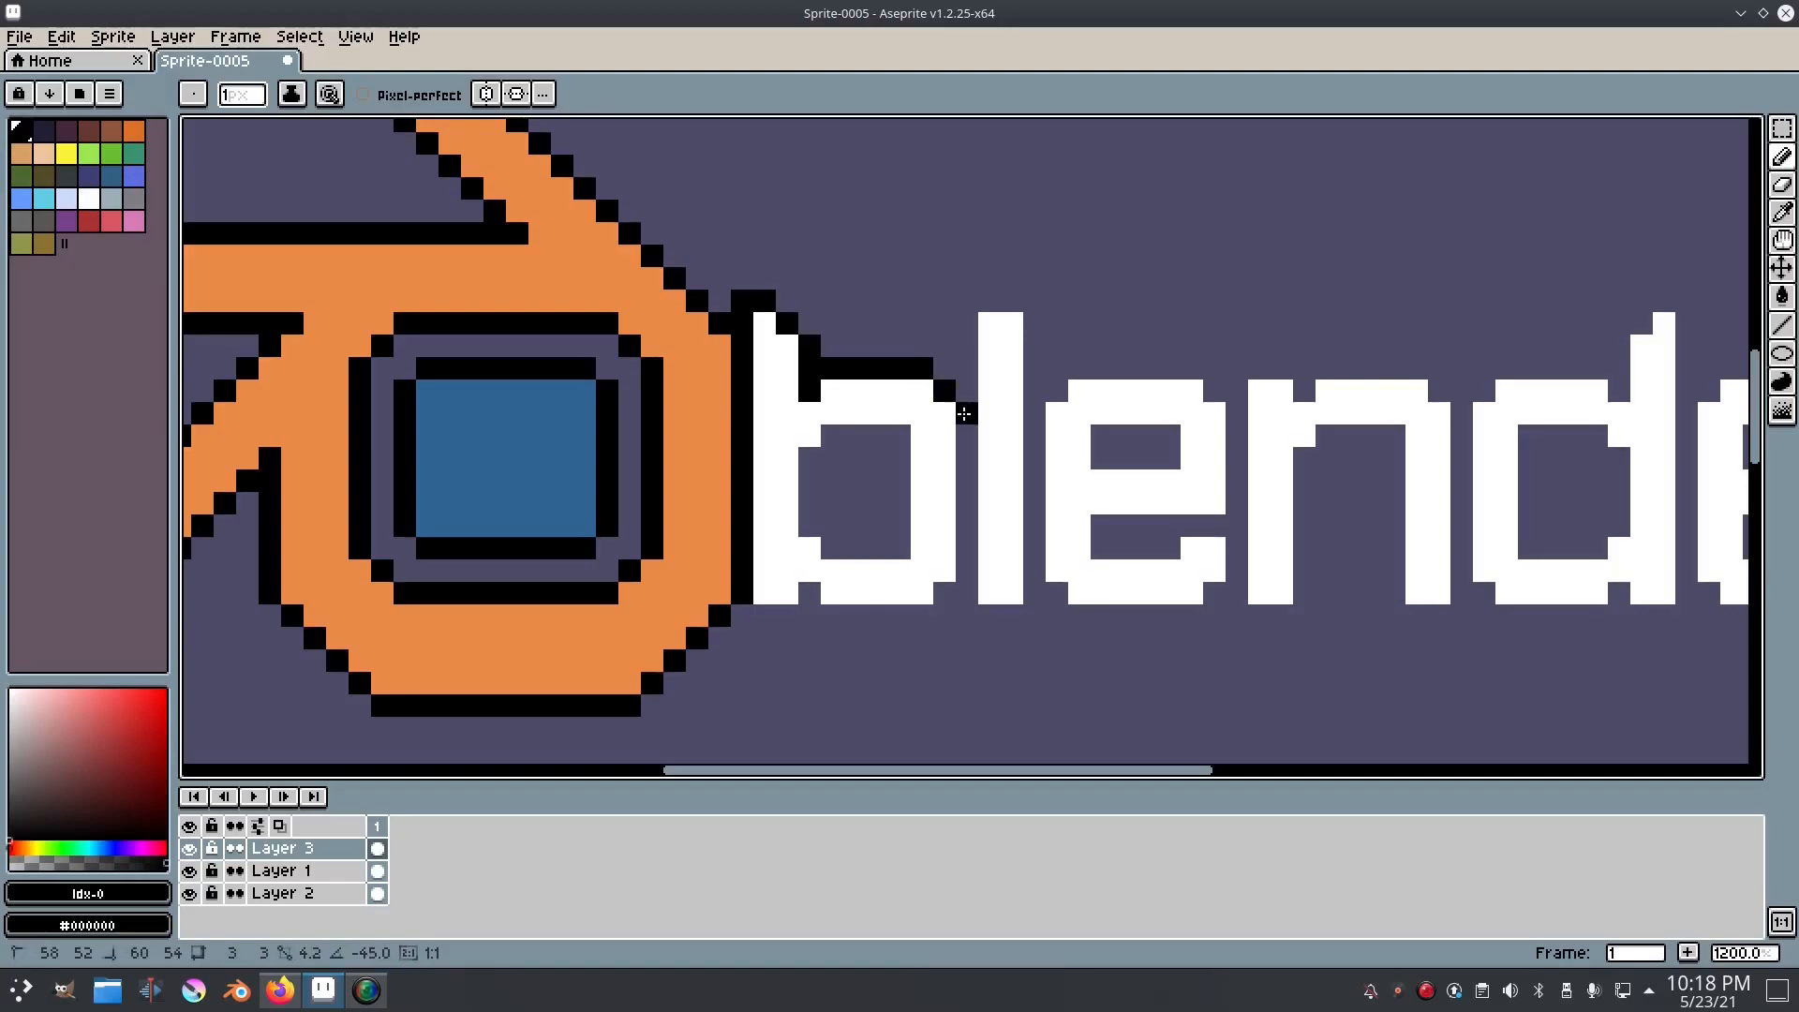
shift+click(967, 572)
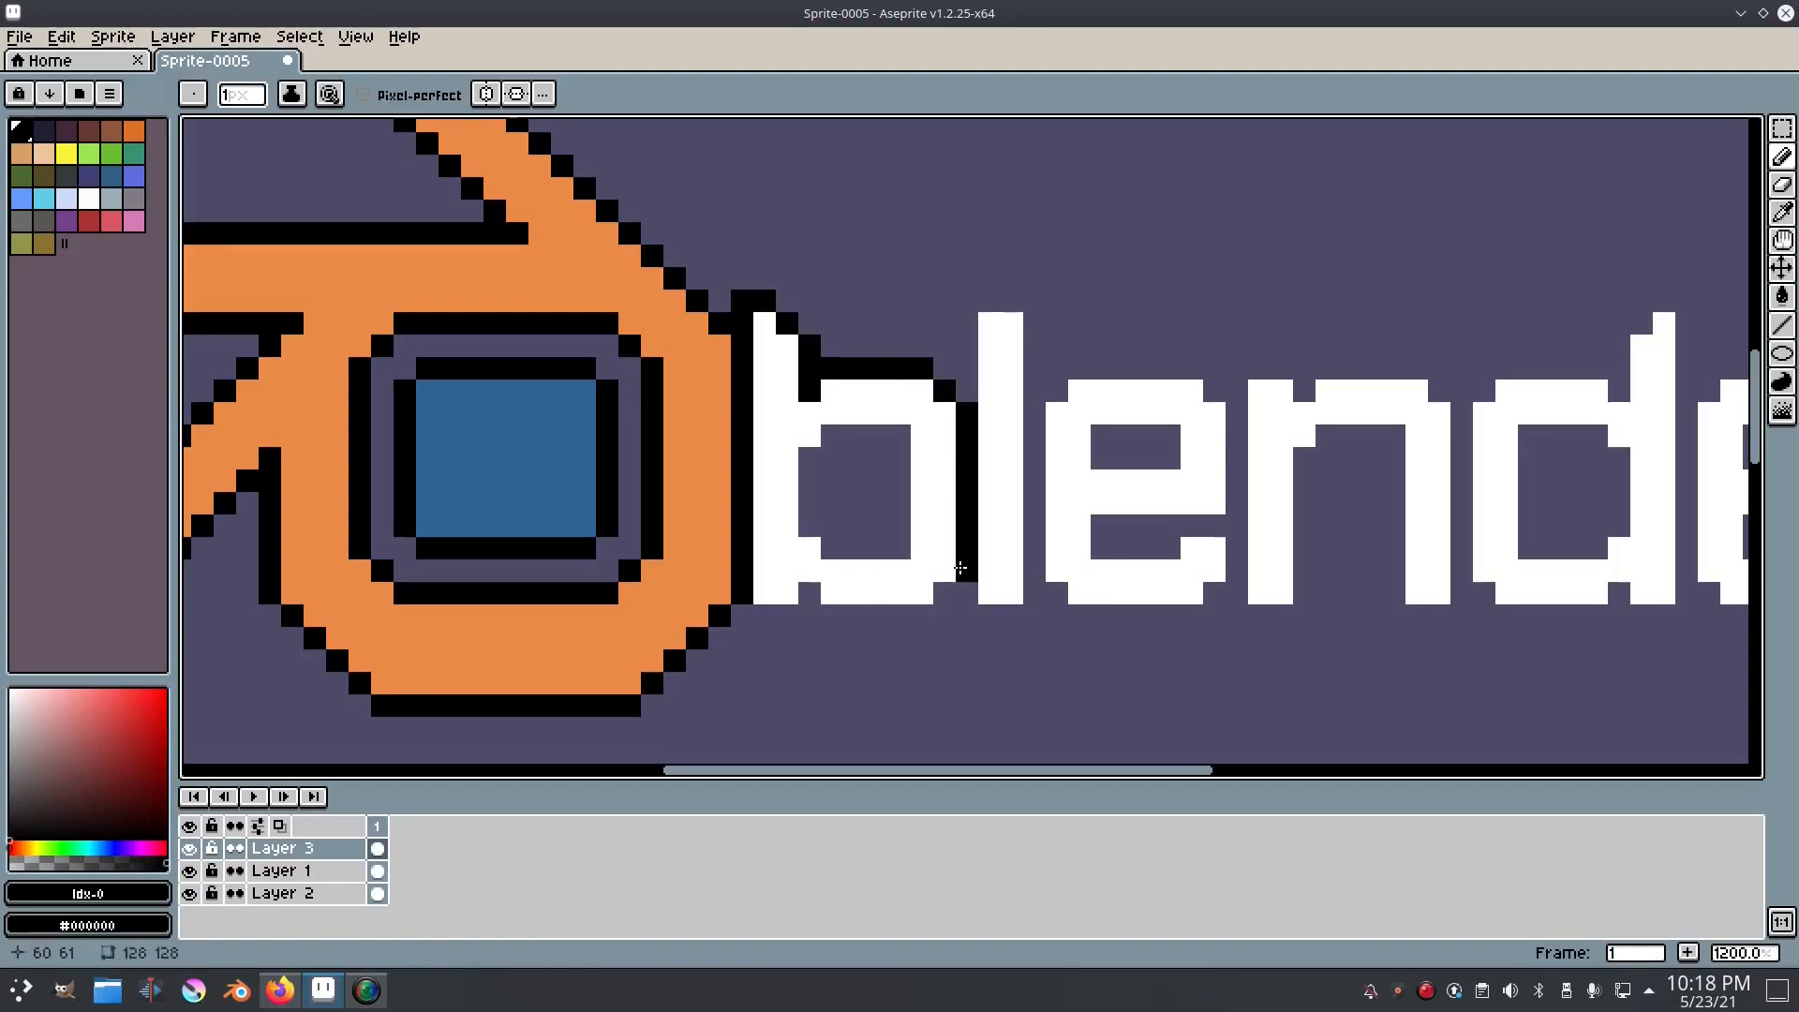
shift+click(922, 617)
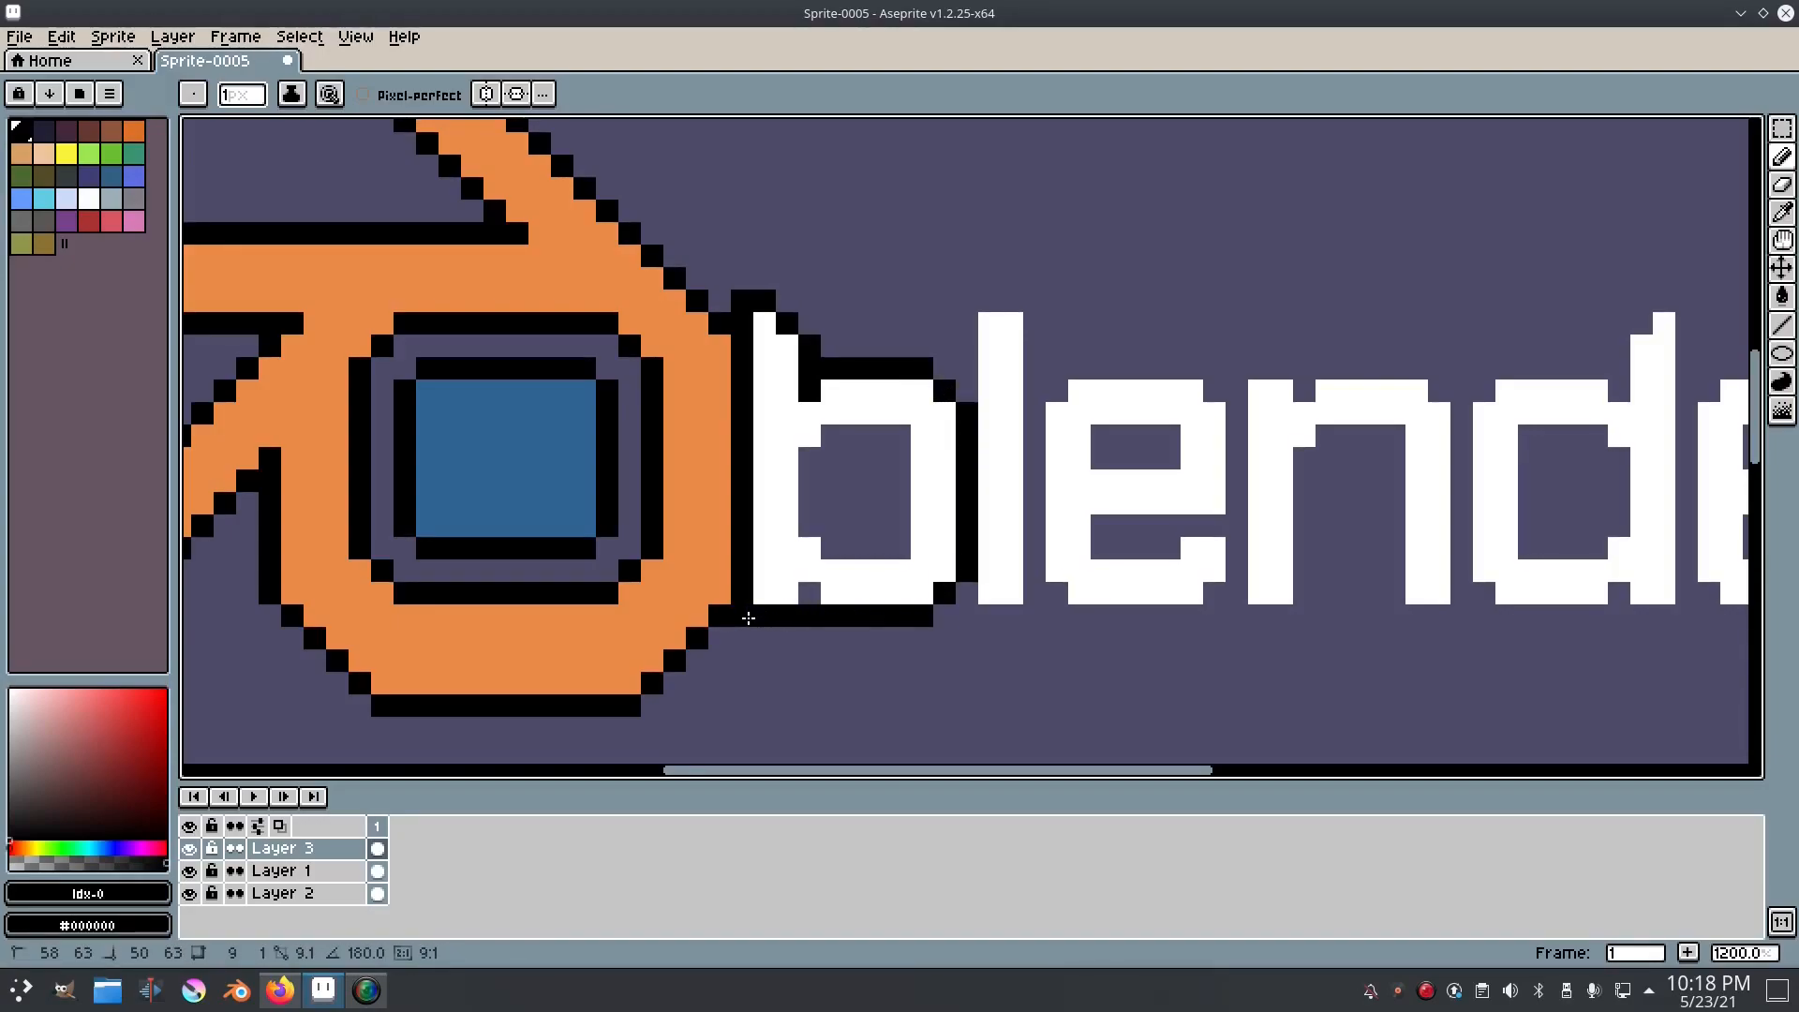
Step: Trace a one-pixel black outline inside the counter of the letter b
shift+click(813, 526)
shift+click(809, 458)
shift+click(831, 436)
shift+click(900, 436)
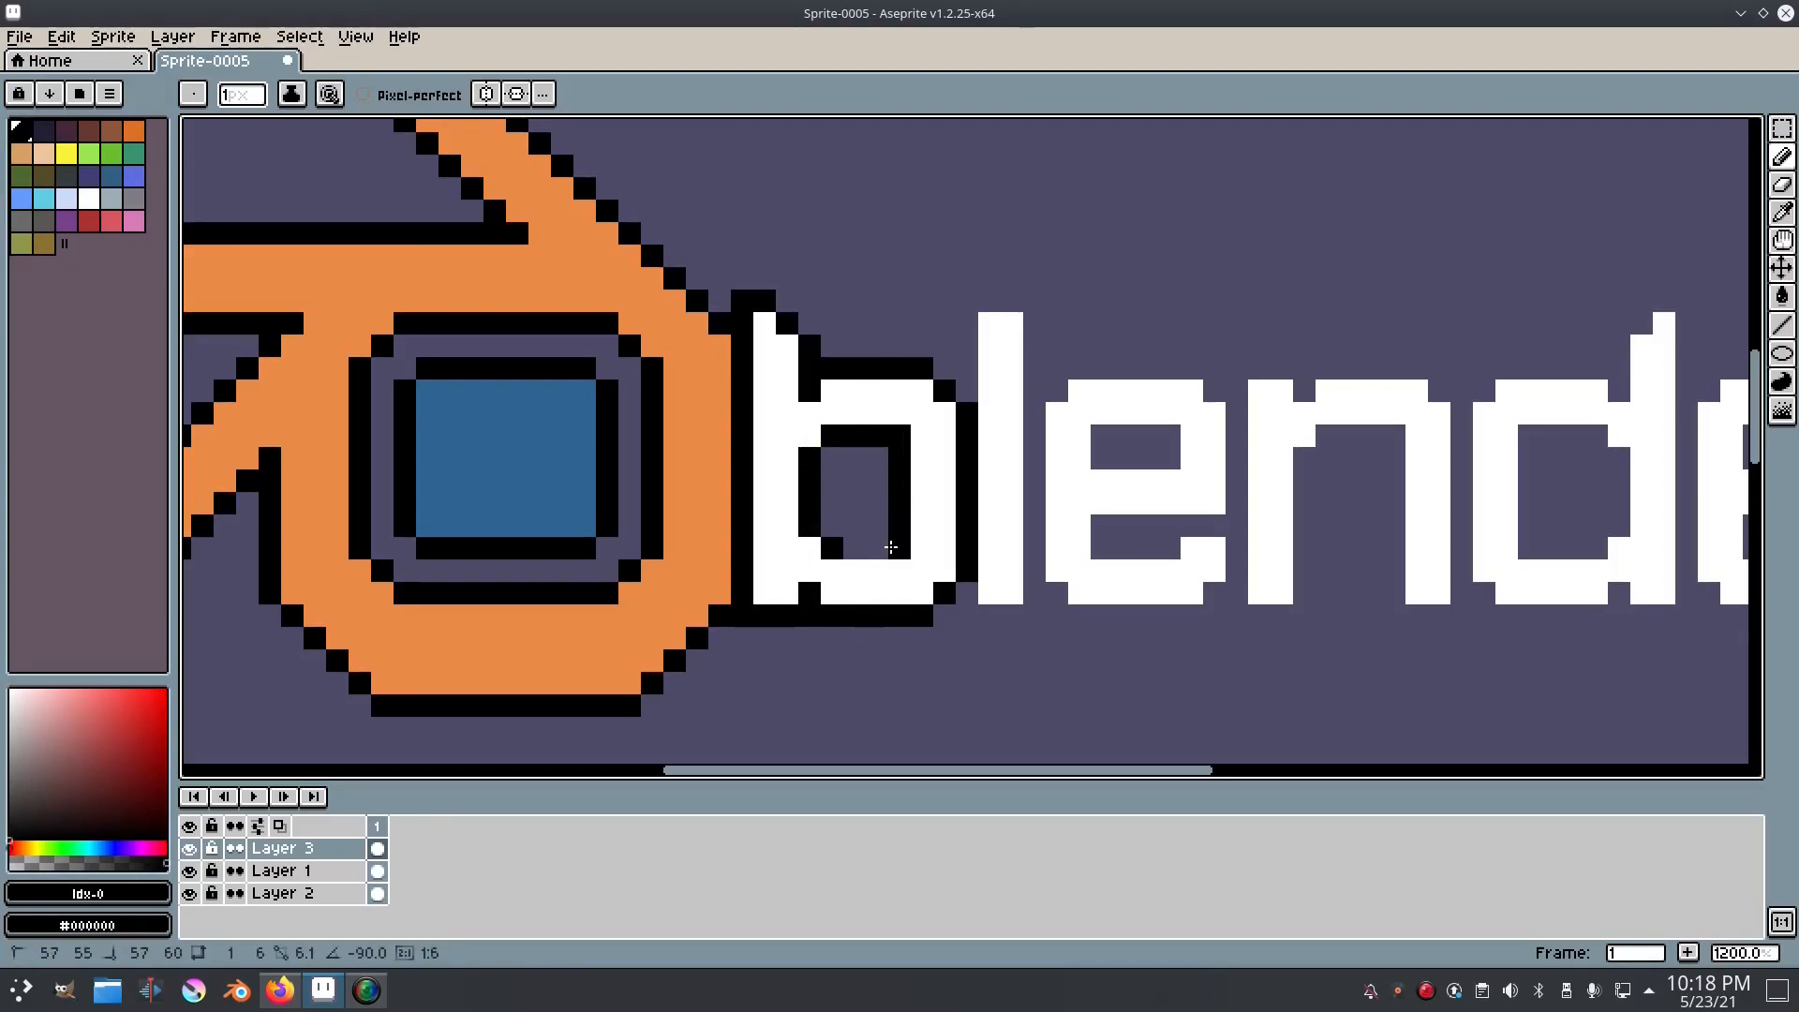
Step: Outline the letter l in black on all sides, joining it to the outline of the b
scroll(843, 545, right, 3)
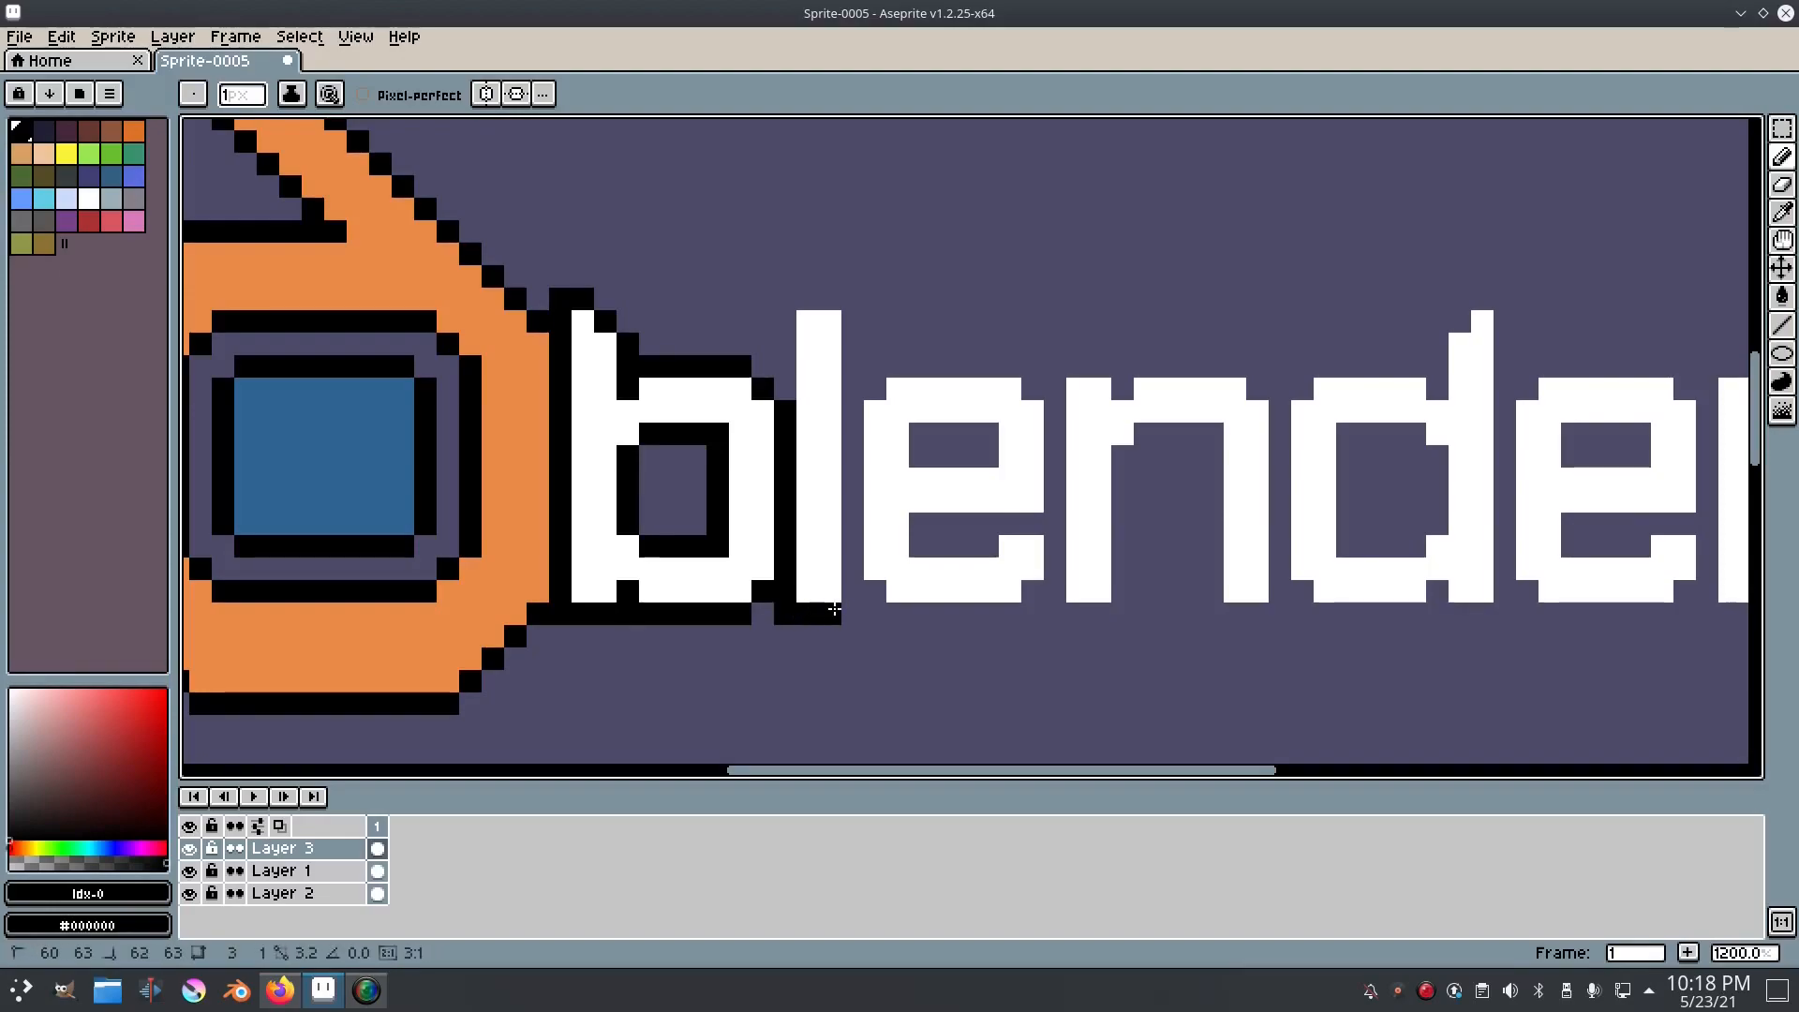
shift+click(846, 611)
shift+click(852, 298)
shift+click(785, 298)
shift+click(785, 392)
Step: Outline the first letter e in black and fill its counter and lower gap with black
shift+click(1003, 372)
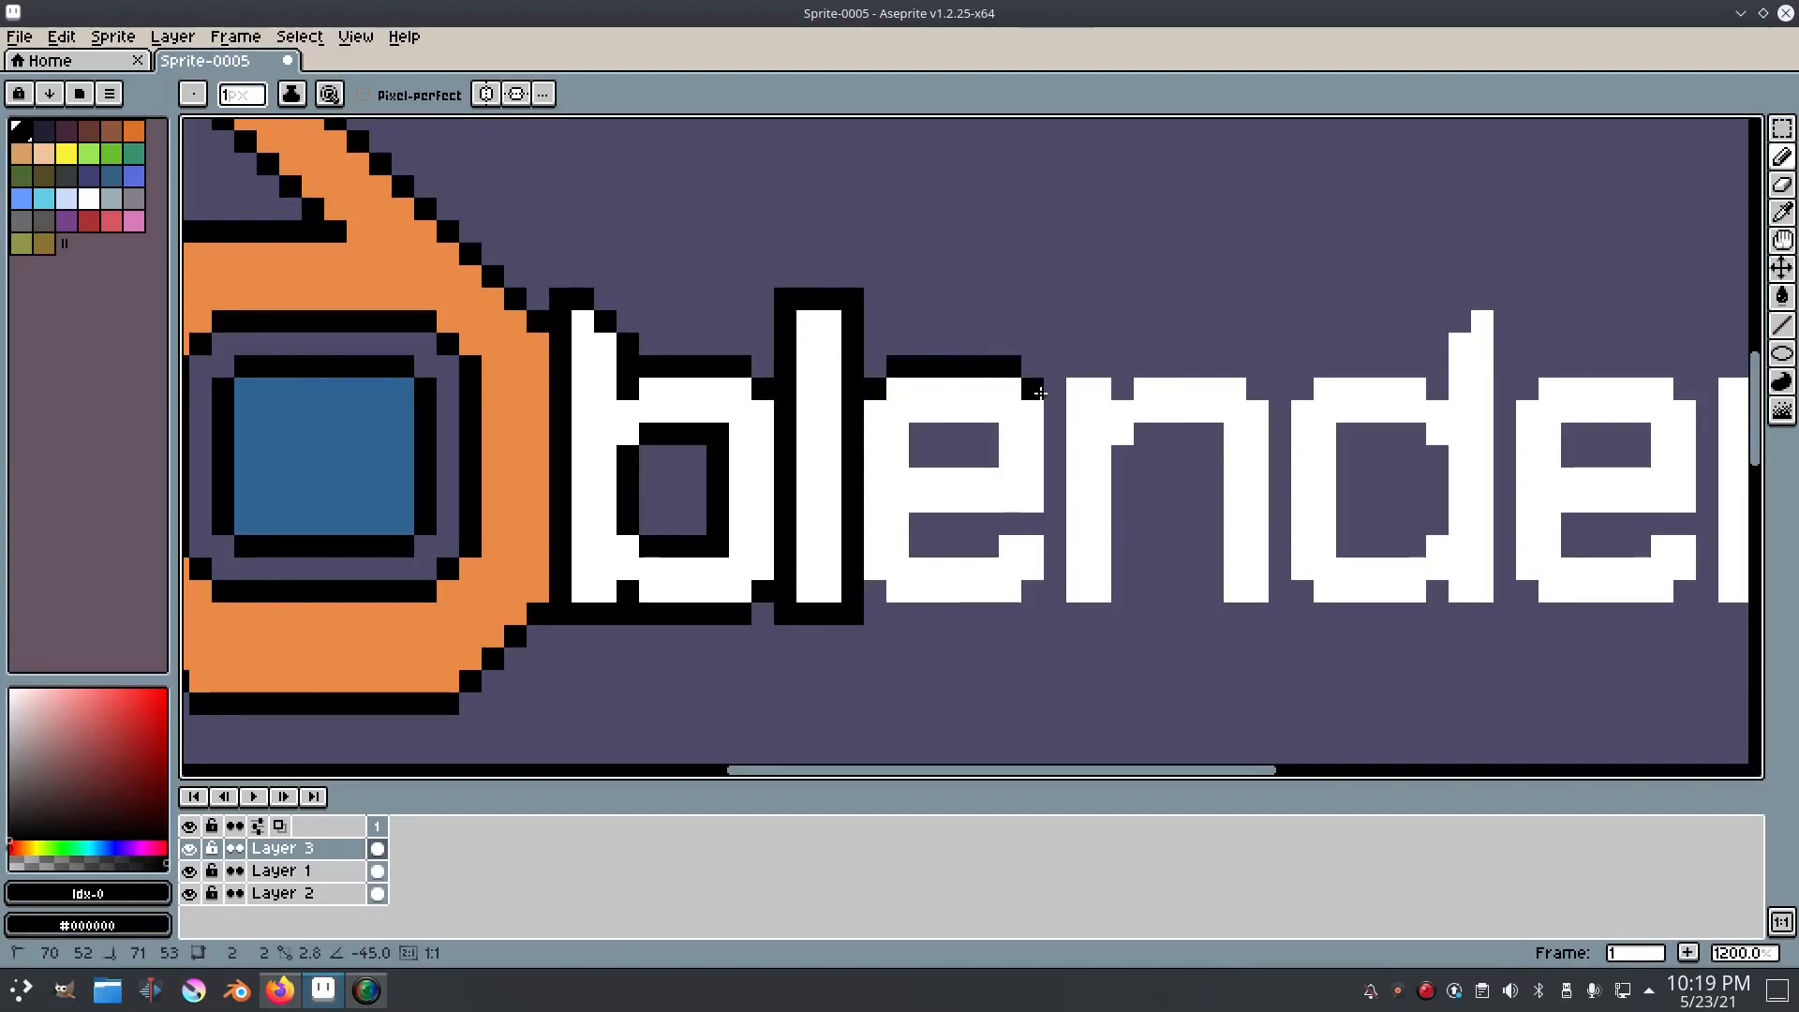
shift+click(1054, 523)
shift+click(920, 523)
scroll(1593, 478, right, 3)
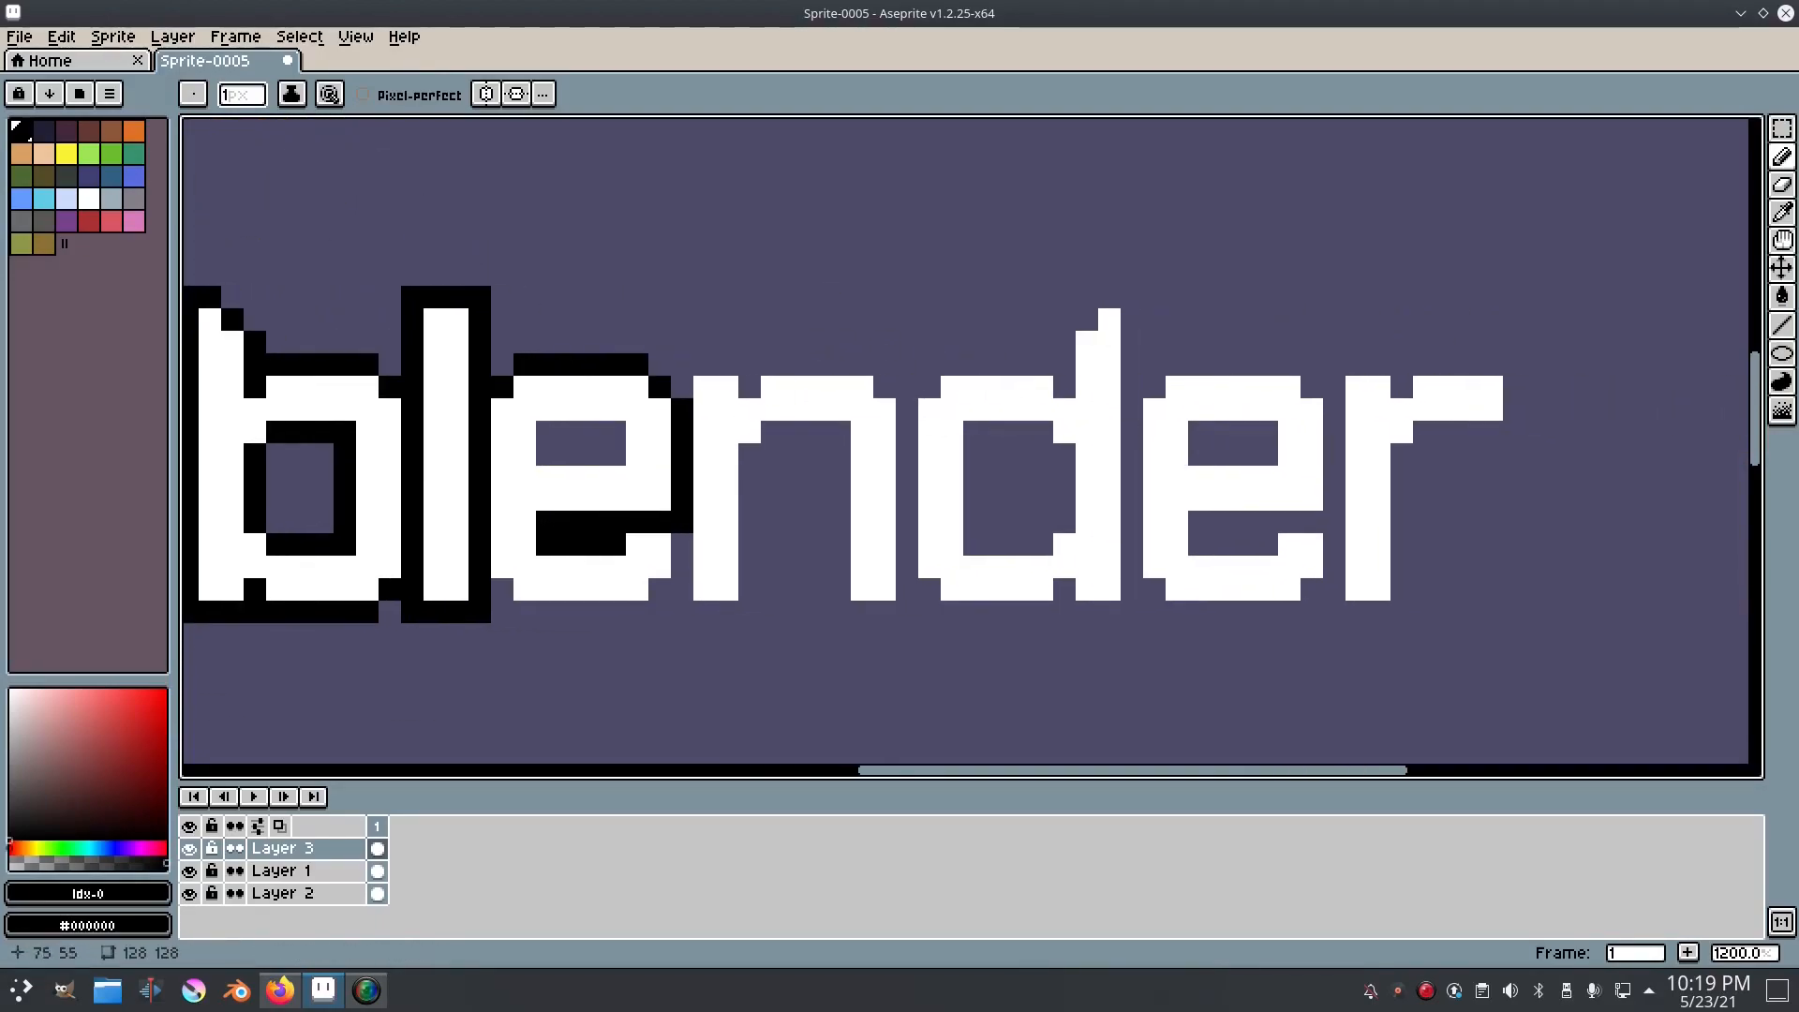
scroll(1005, 484, up, 4)
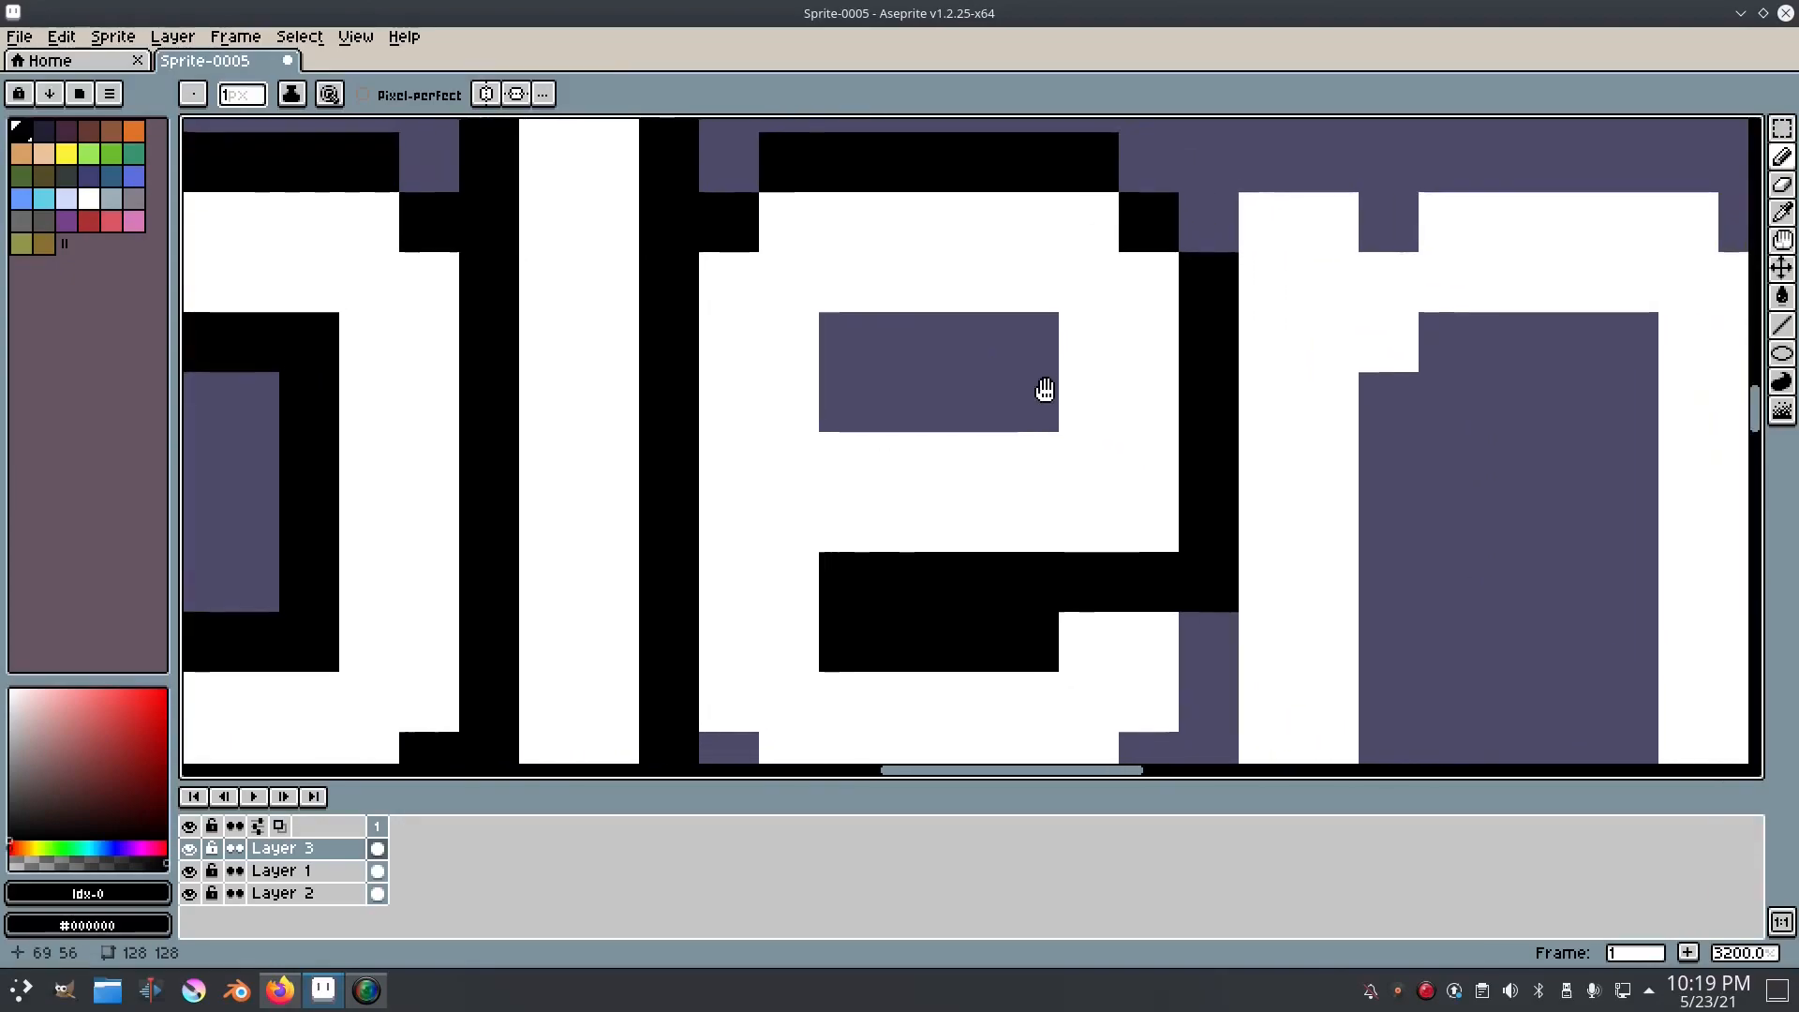
drag(940, 413, 888, 353)
drag(903, 610, 863, 466)
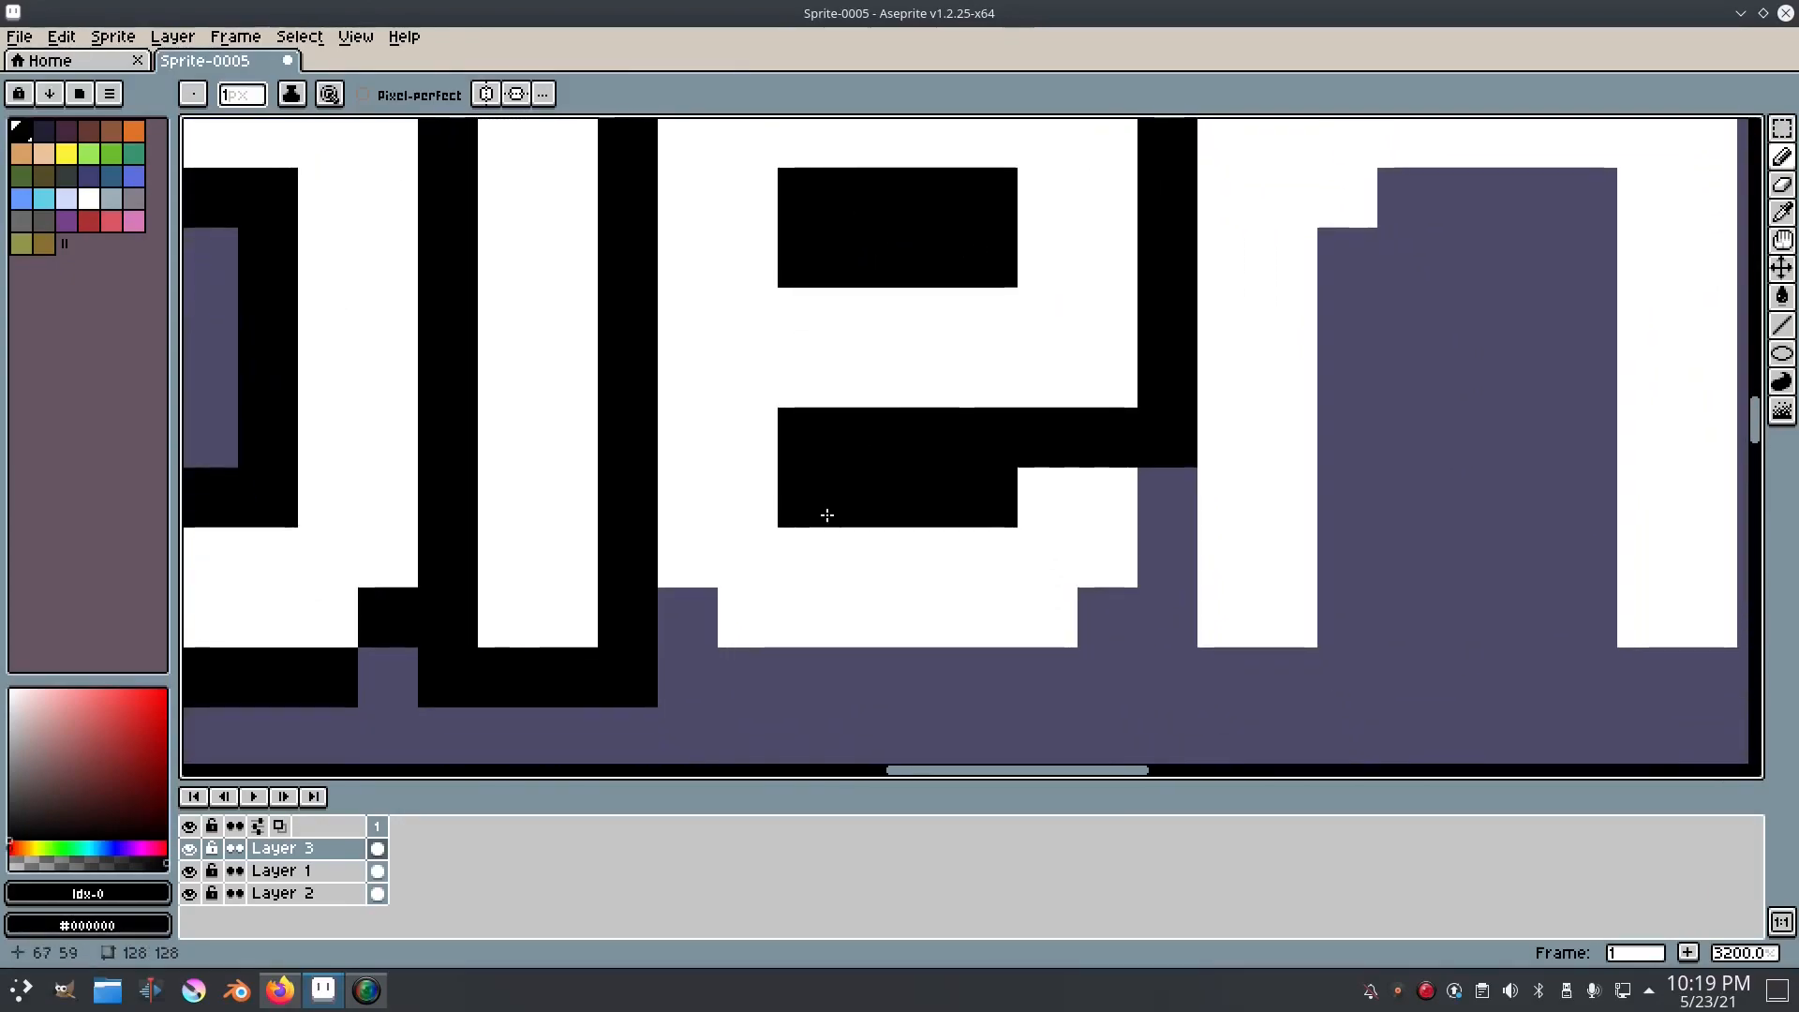
mouse_move(695, 599)
mouse_down()
mouse_move(757, 664)
mouse_move(1036, 674)
mouse_move(1153, 546)
mouse_move(1169, 494)
mouse_move(709, 583)
mouse_move(573, 637)
mouse_up()
mouse_move(531, 225)
mouse_down()
mouse_move(566, 177)
mouse_move(700, 183)
mouse_move(721, 234)
mouse_up()
Step: Place Layer 1 above Layer 3 in the layer stack and toggle Layer 3's visibility to check the outline
scroll(721, 235, down, 8)
drag(300, 871, 282, 843)
click(196, 873)
click(197, 873)
click(194, 872)
click(194, 871)
drag(765, 409, 737, 423)
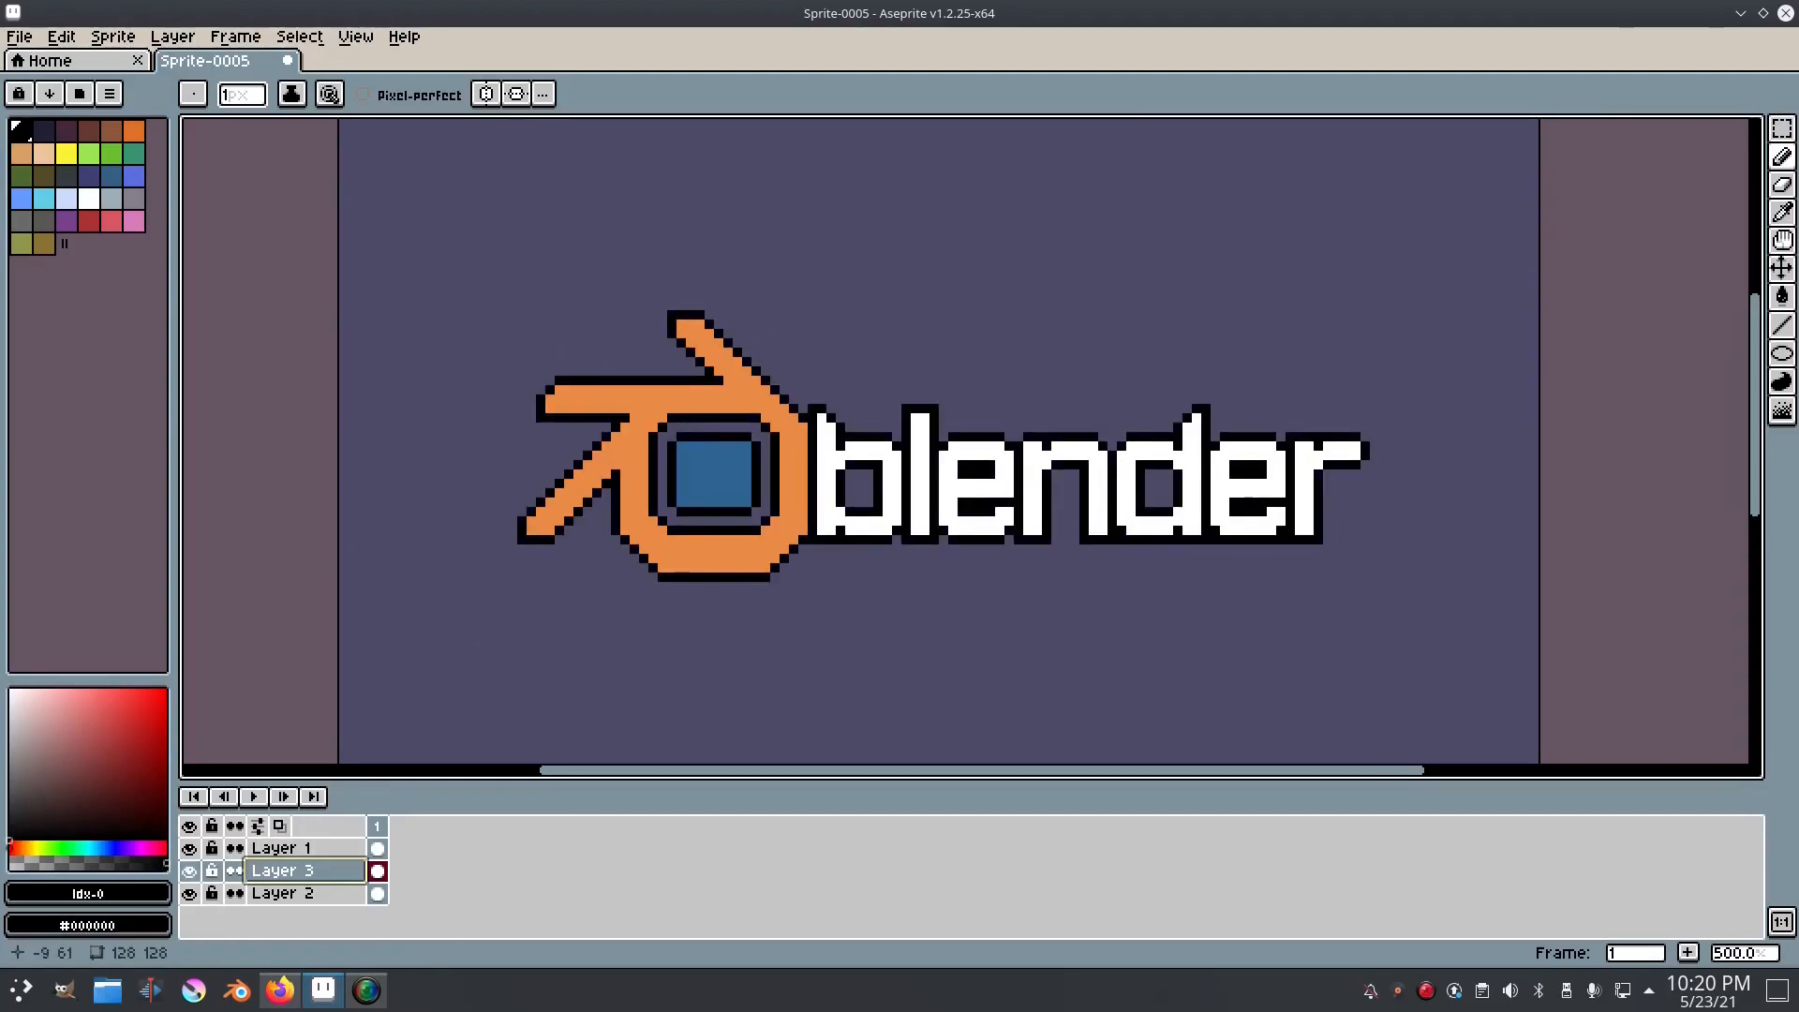
Step: Start the Outline effect on Layer 3 with black as the outside colour and move its settings clear of the logo
click(112, 37)
mouse_move(62, 39)
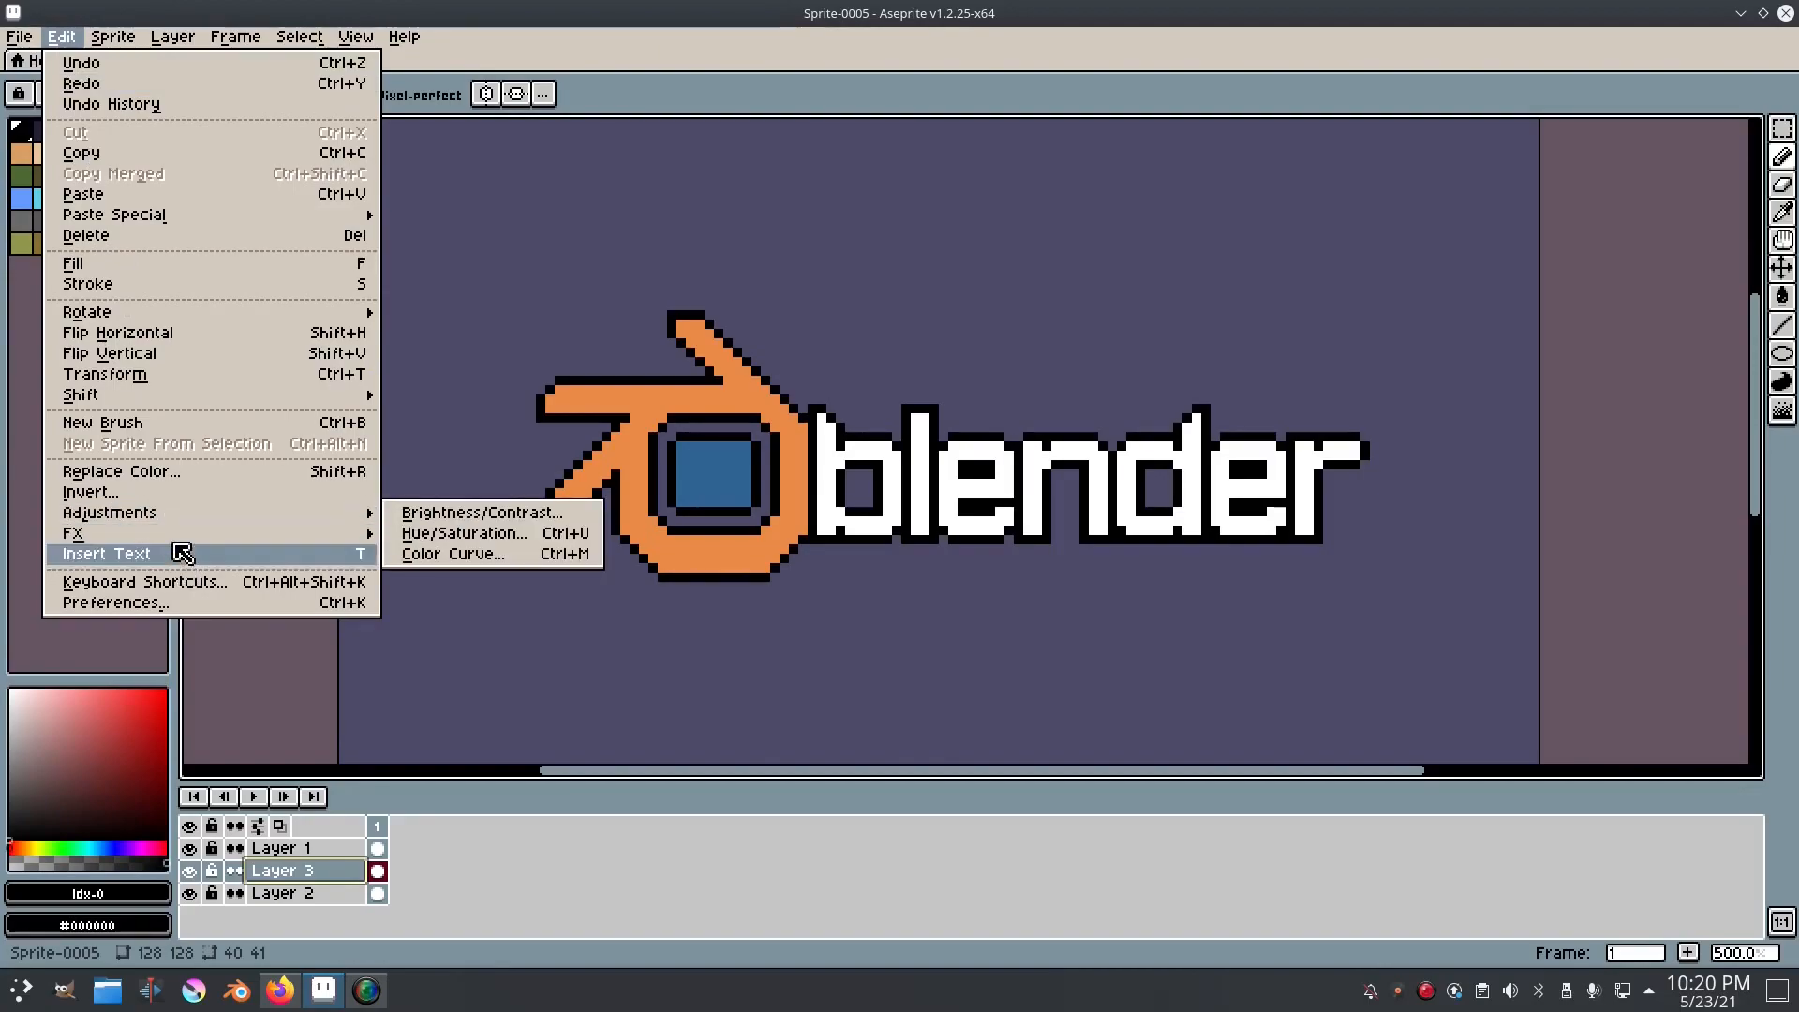
mouse_move(172, 538)
click(510, 534)
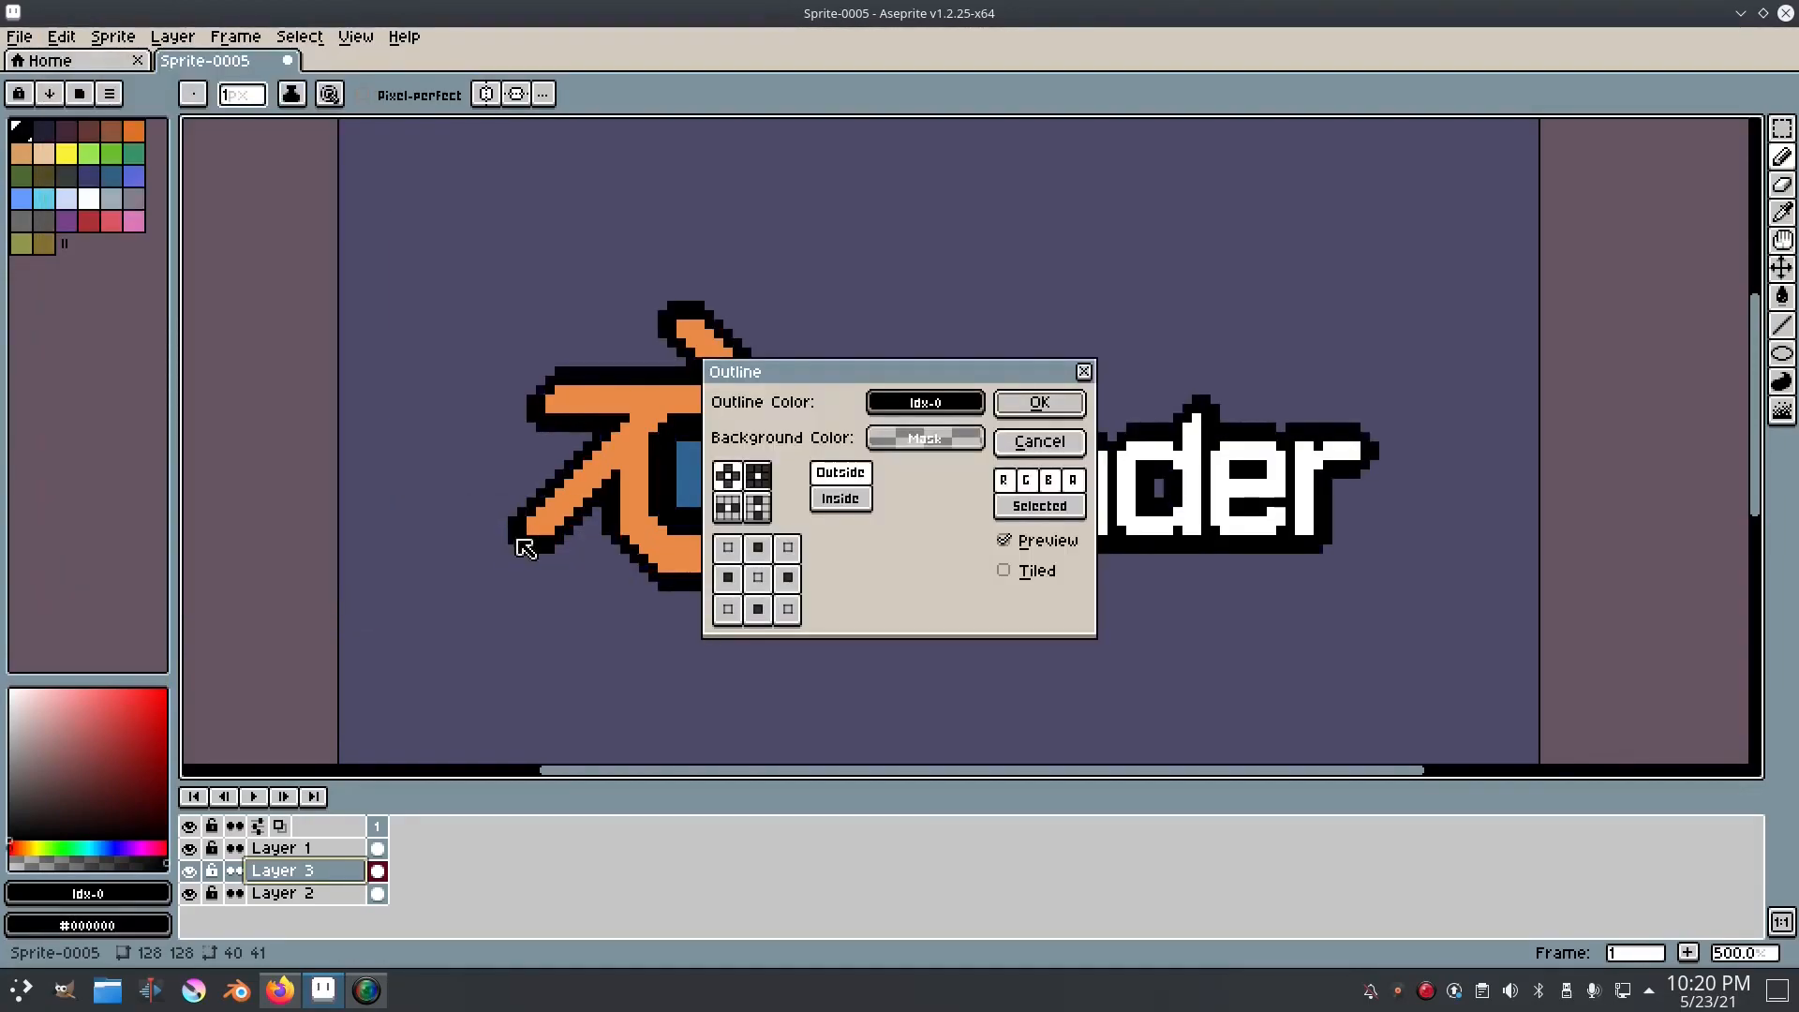
drag(919, 379, 1552, 277)
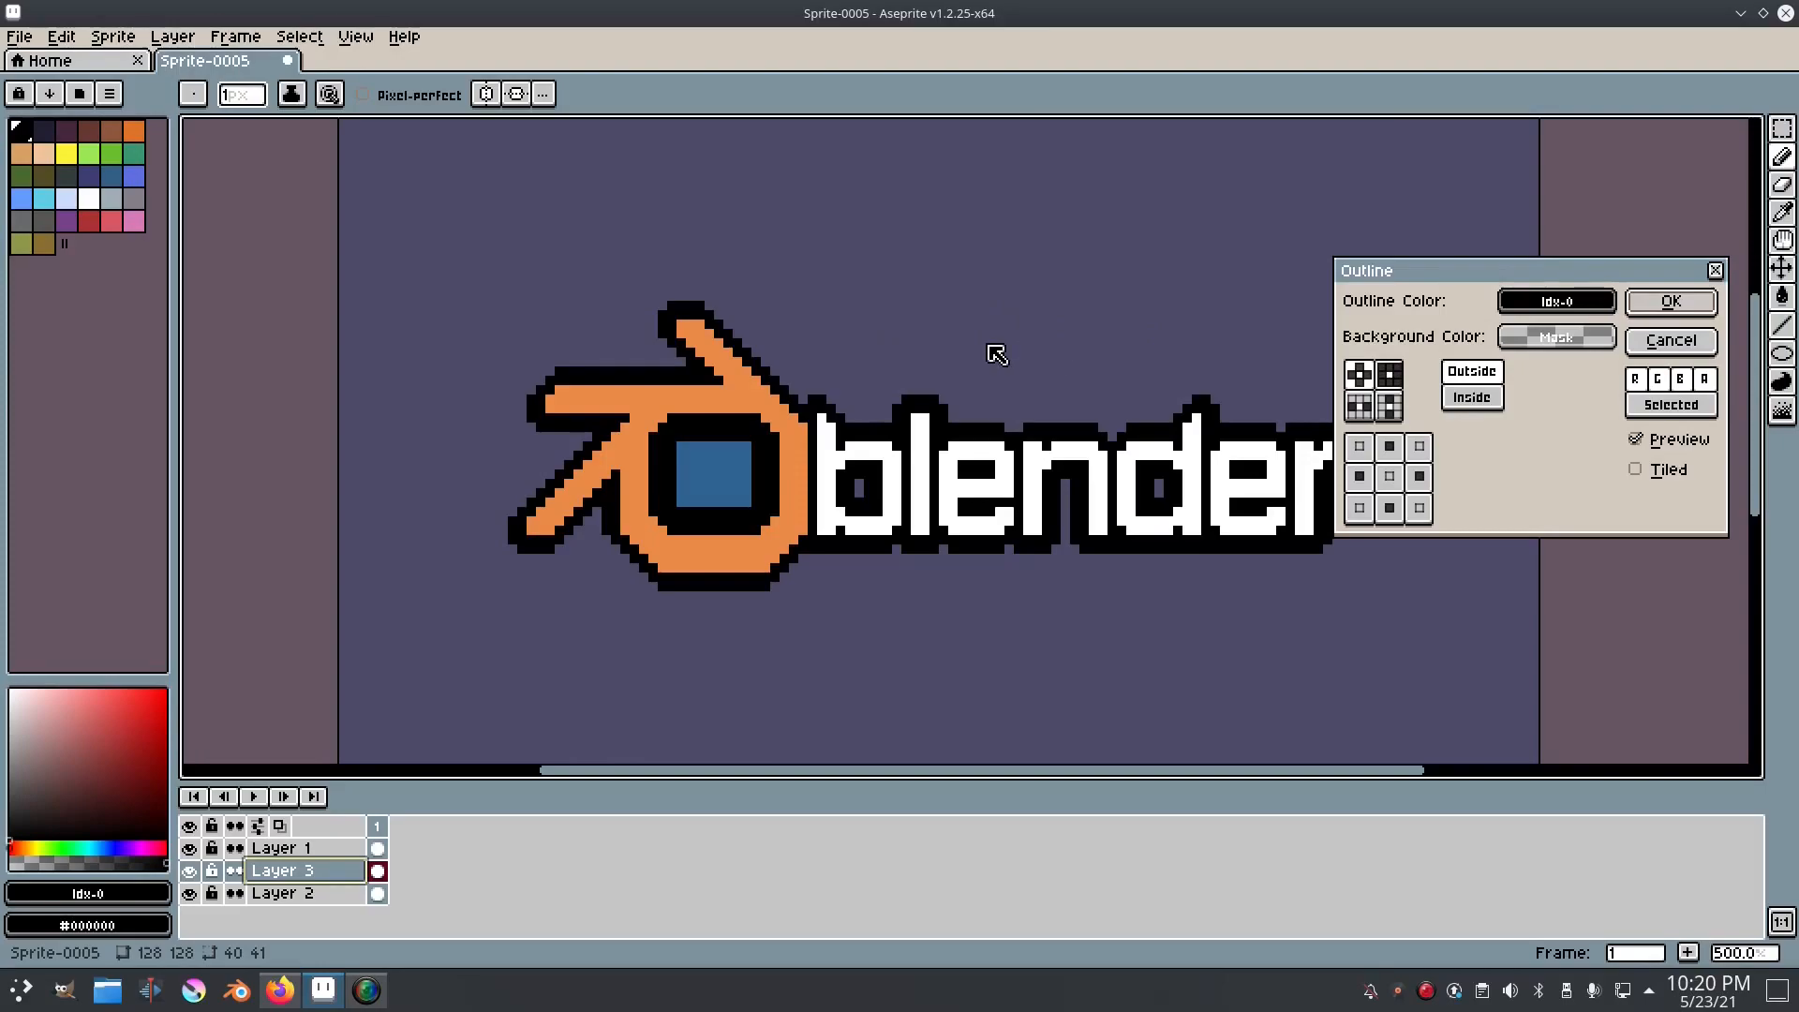
drag(1425, 262, 1478, 151)
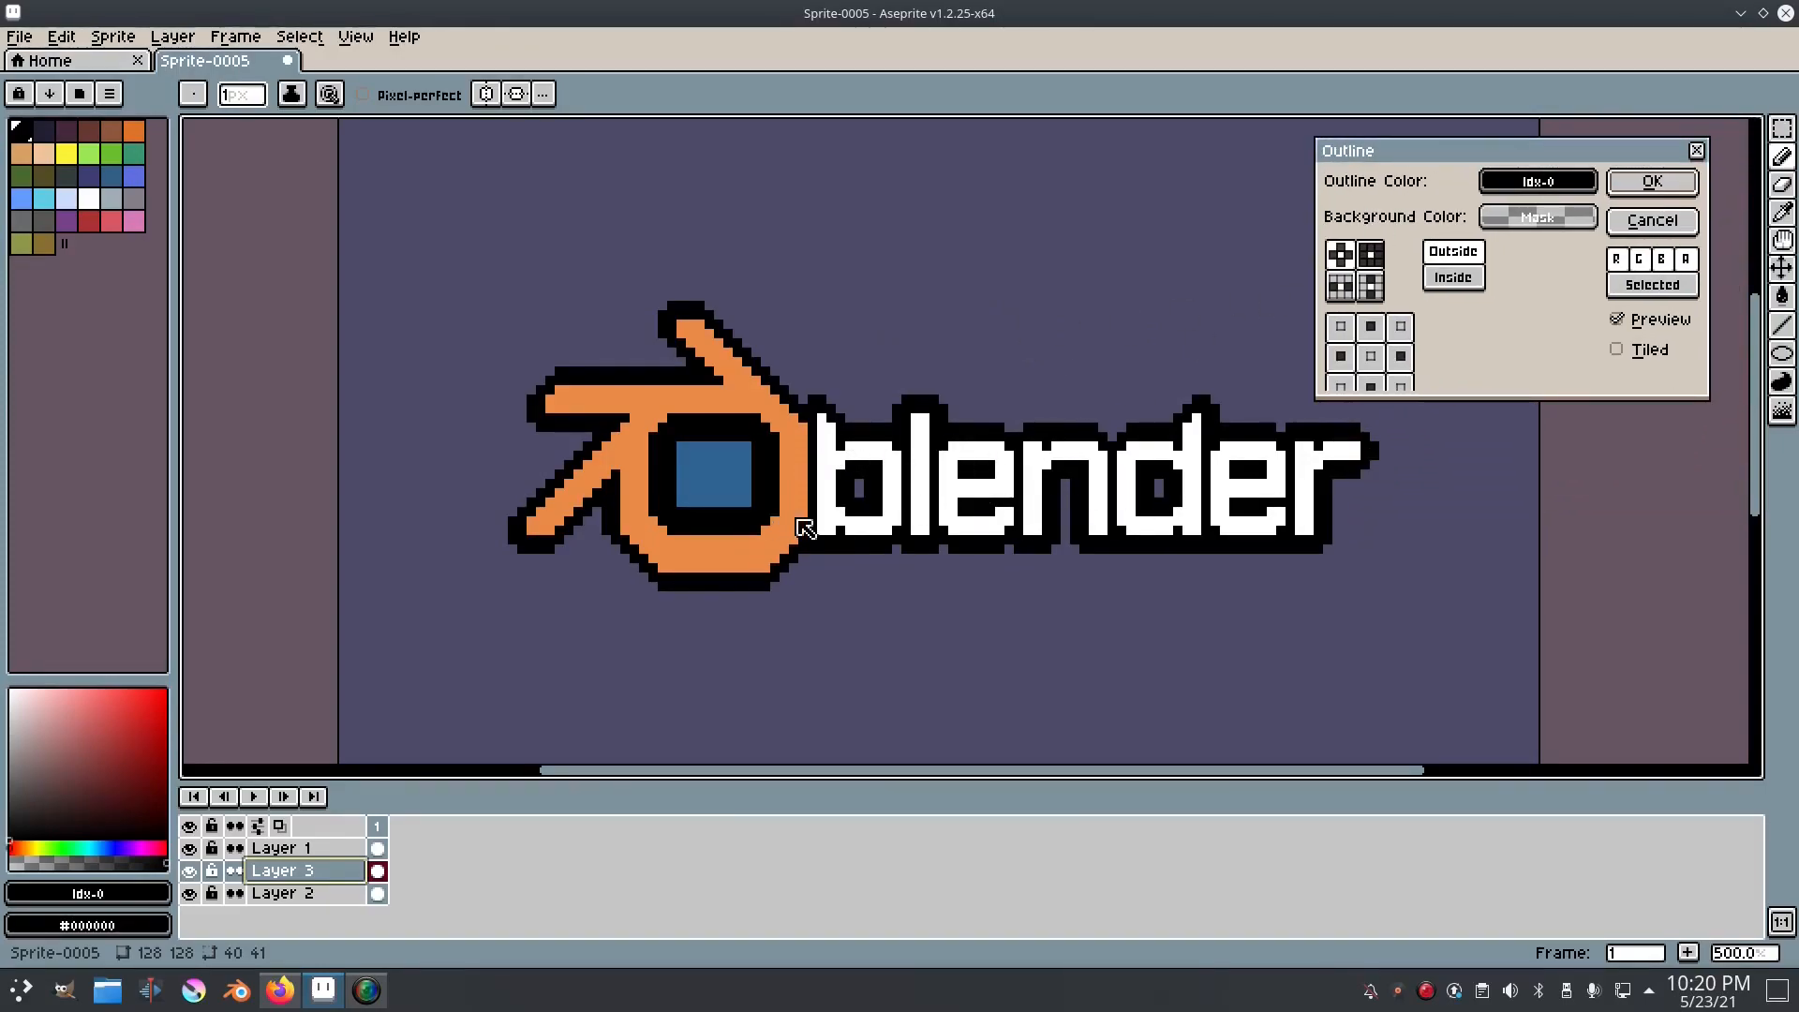
Step: Try switching the upper, left and right directions of the Outline effect's matrix on and off in the preview
click(1374, 328)
click(1340, 356)
click(1400, 358)
click(1395, 360)
click(1341, 357)
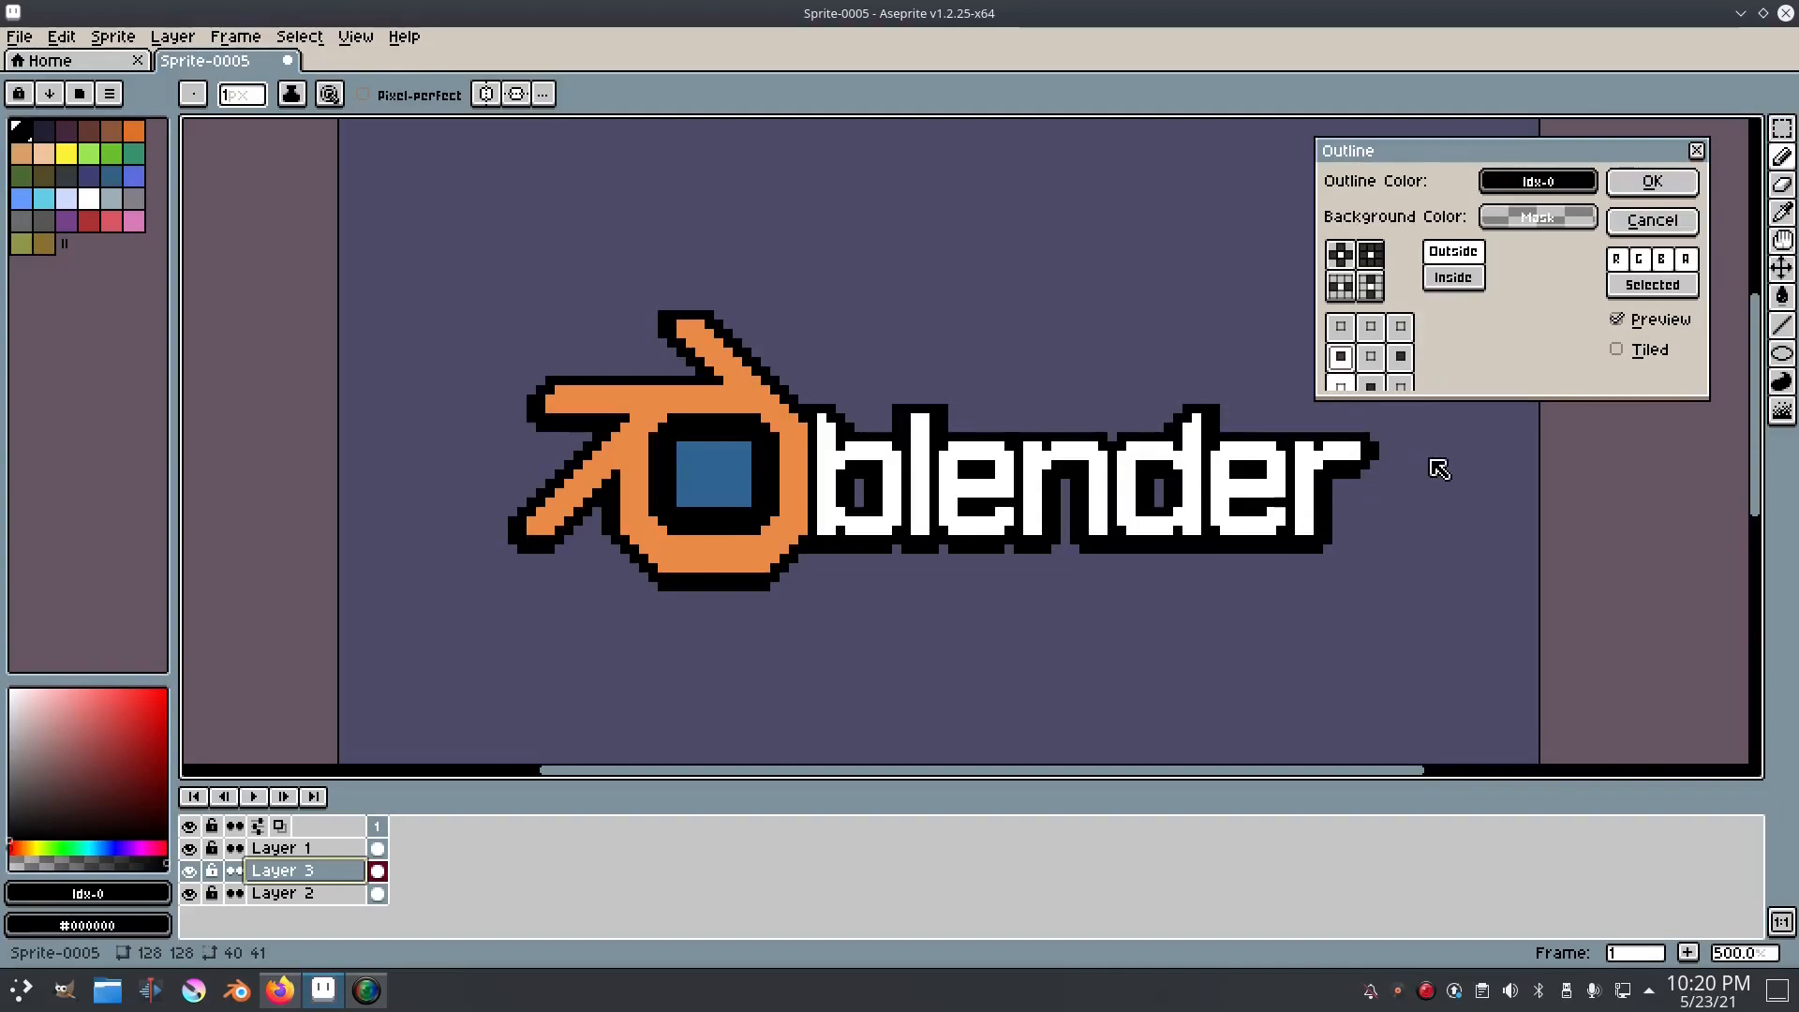
click(1340, 356)
click(1400, 358)
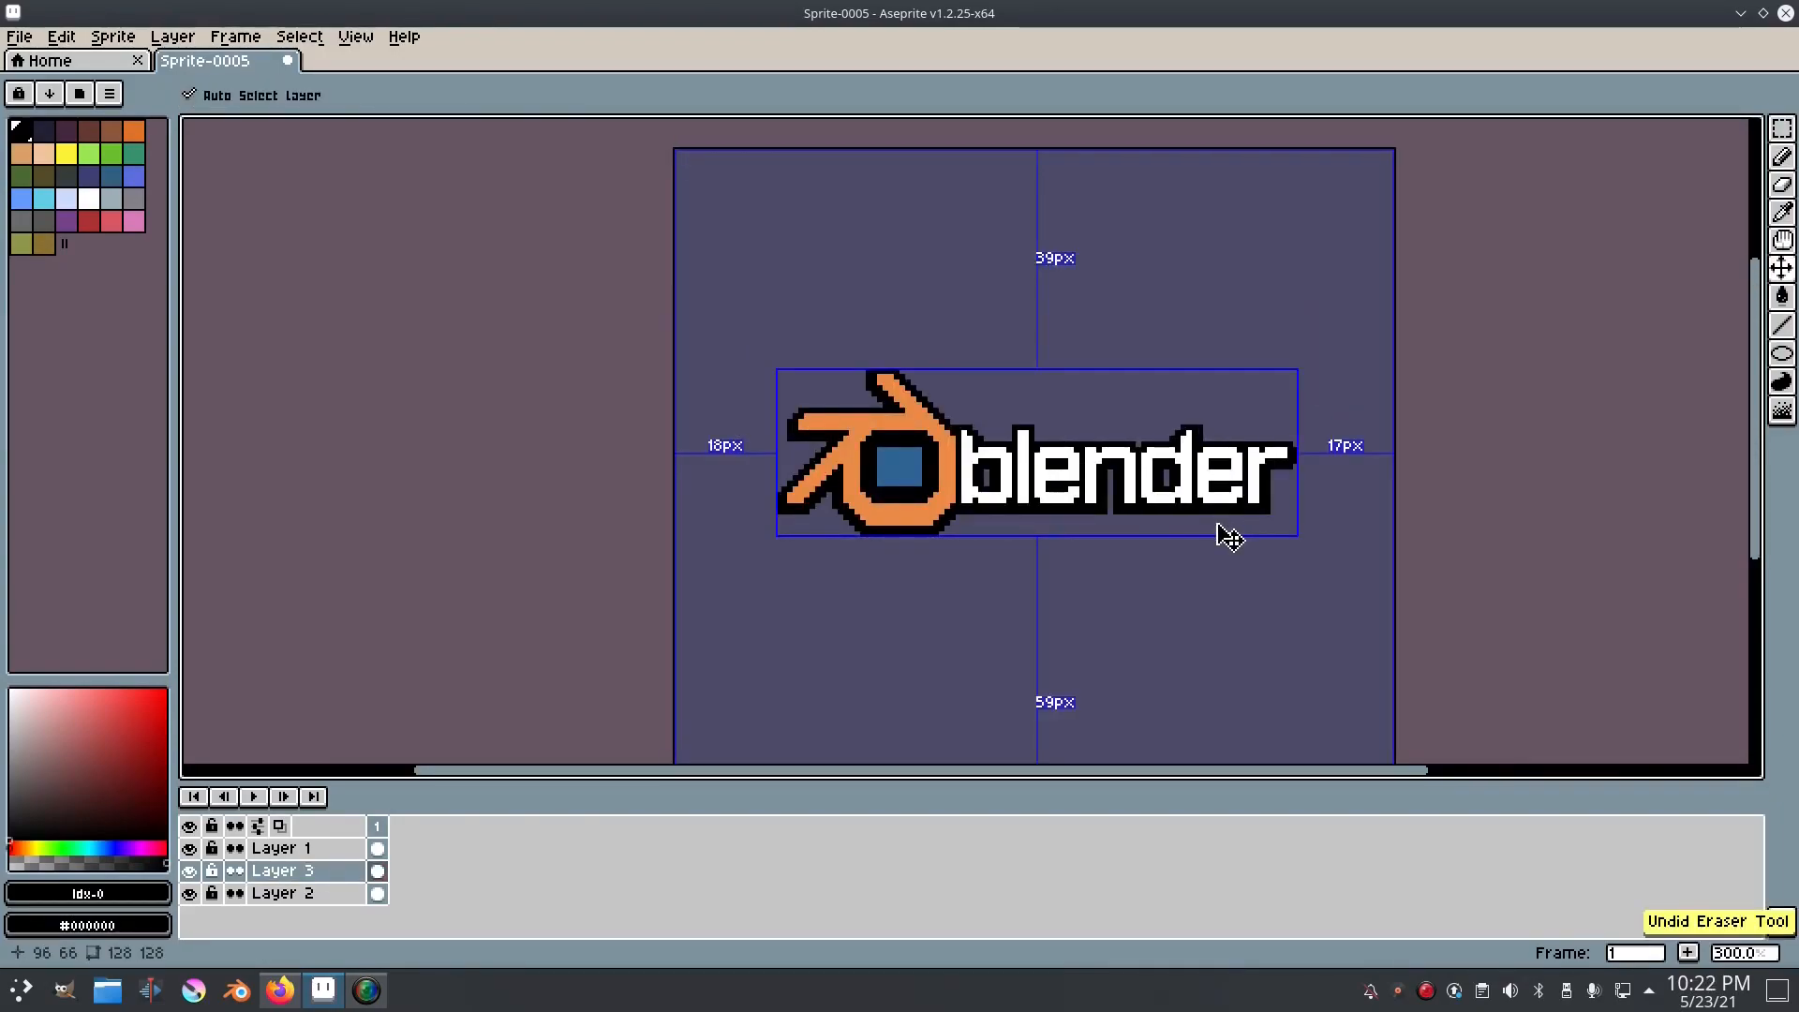
key(b)
scroll(1231, 536, up, 3)
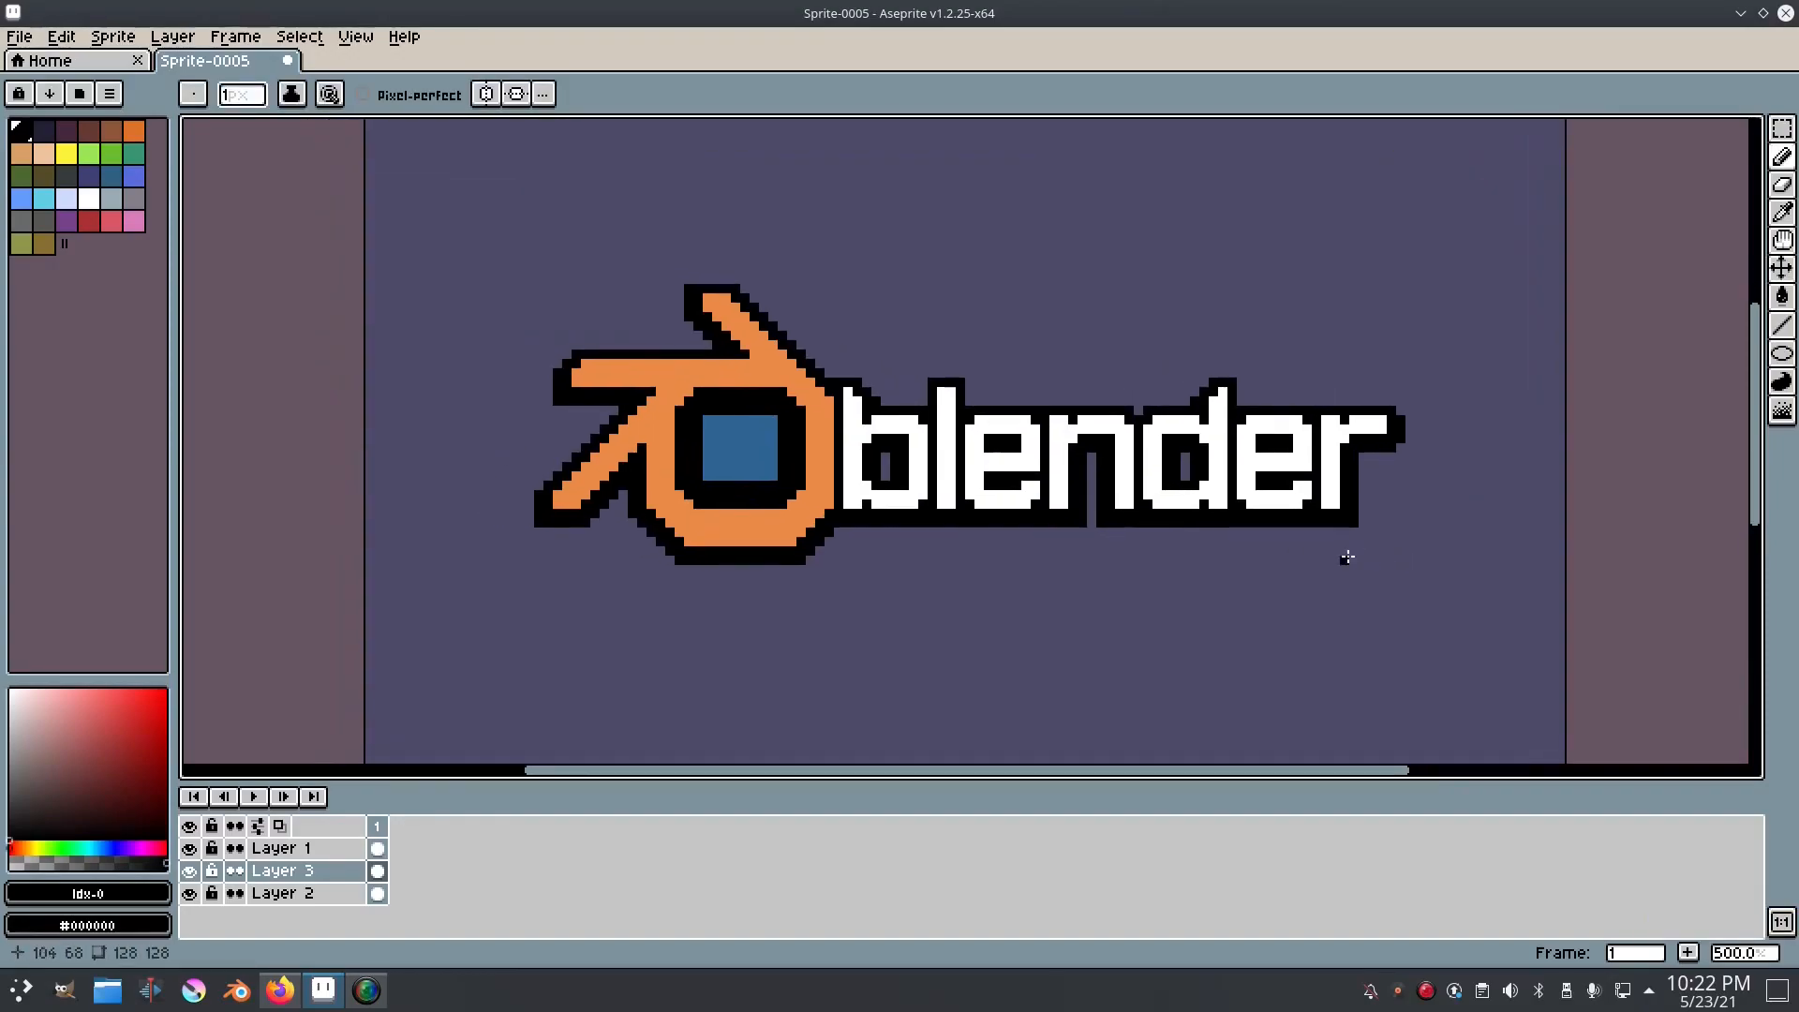
drag(1254, 575, 1252, 585)
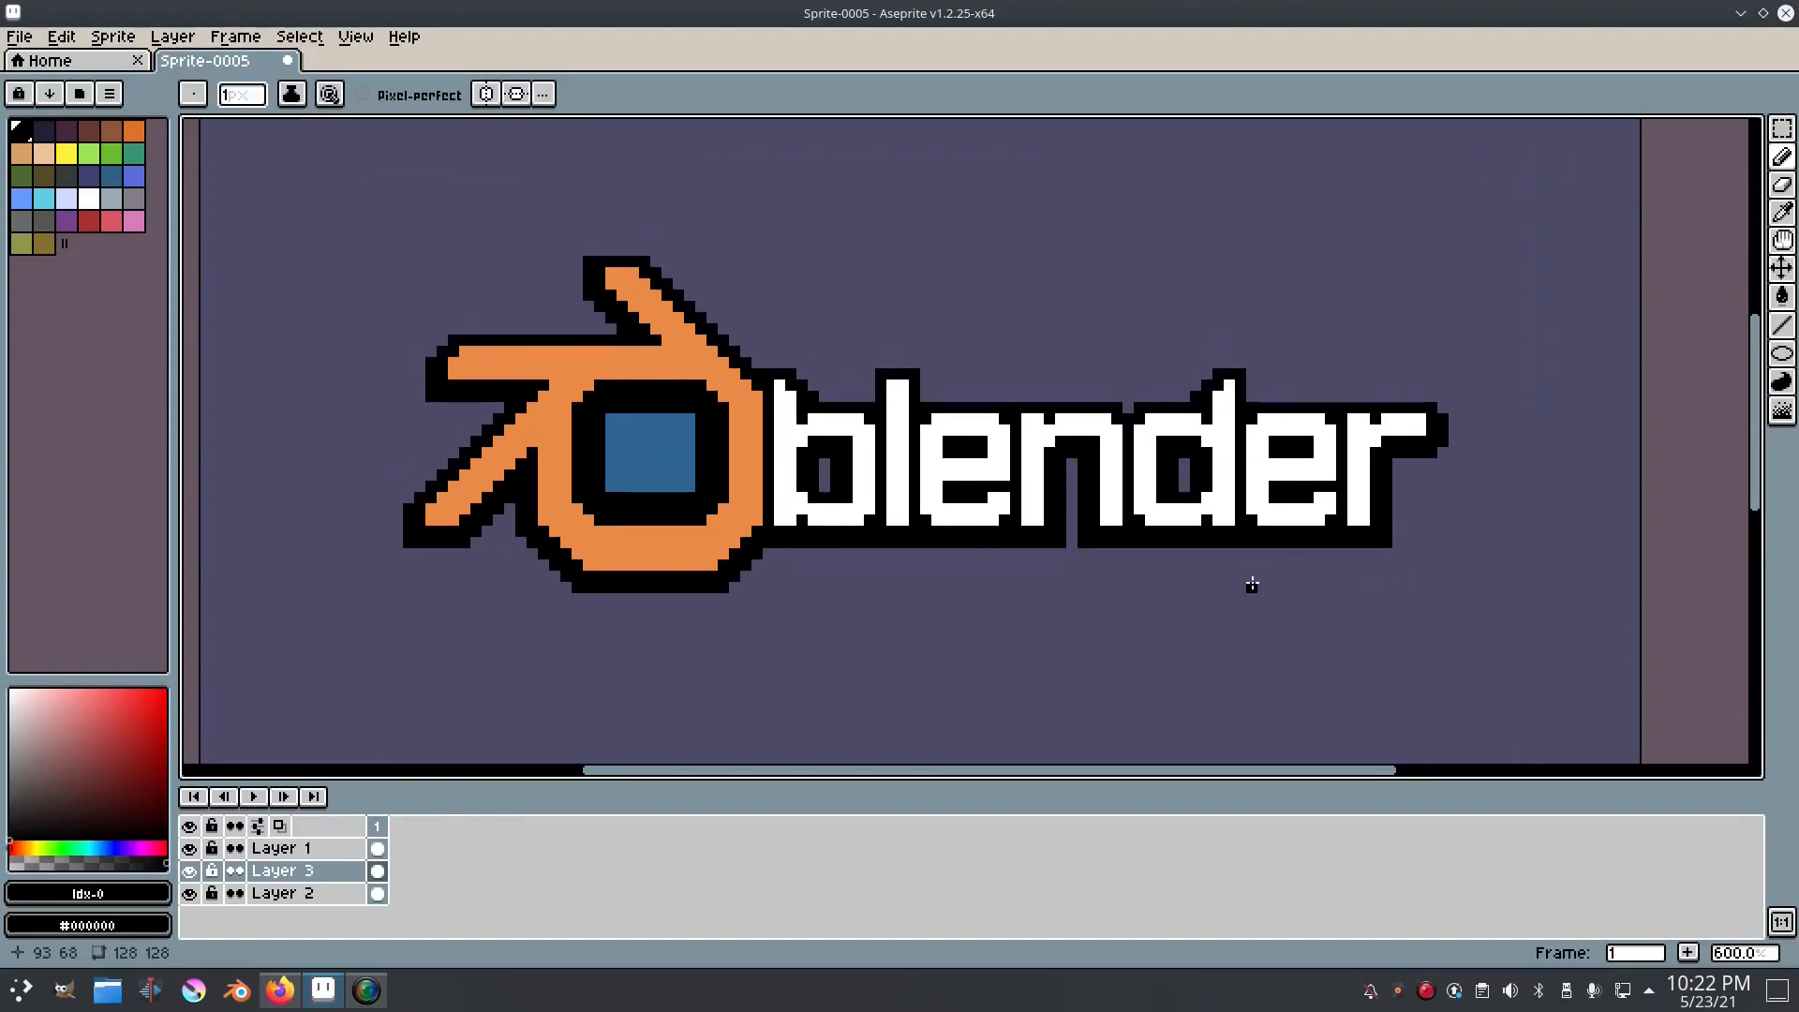